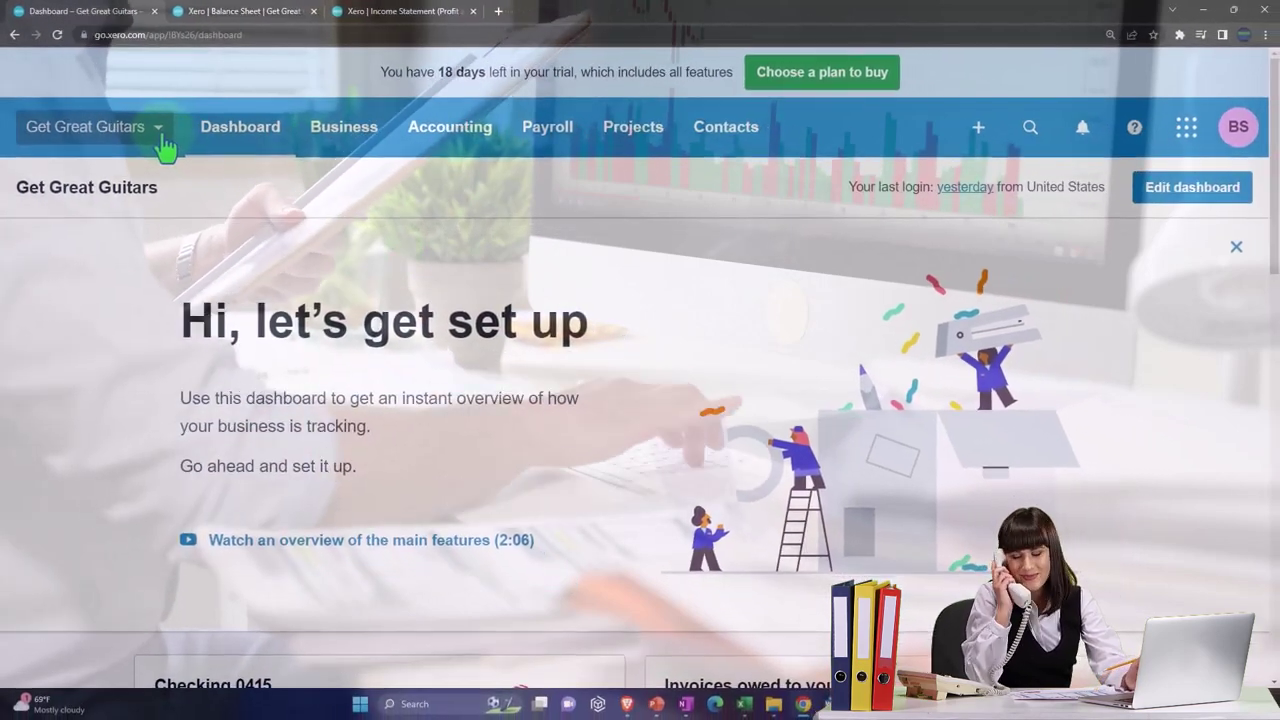
- Browse the Get Great Guitars organisation menu, close it, and show the Payroll options
click(160, 130)
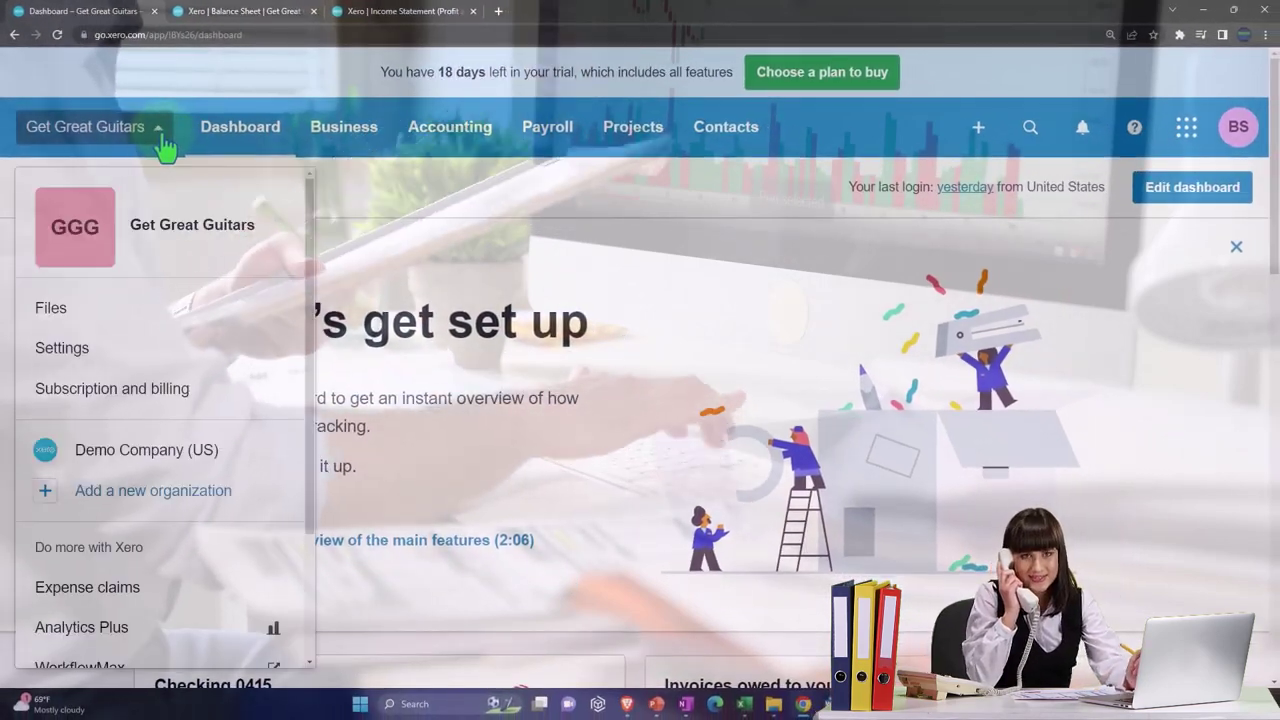
scroll(151, 300, down, 2)
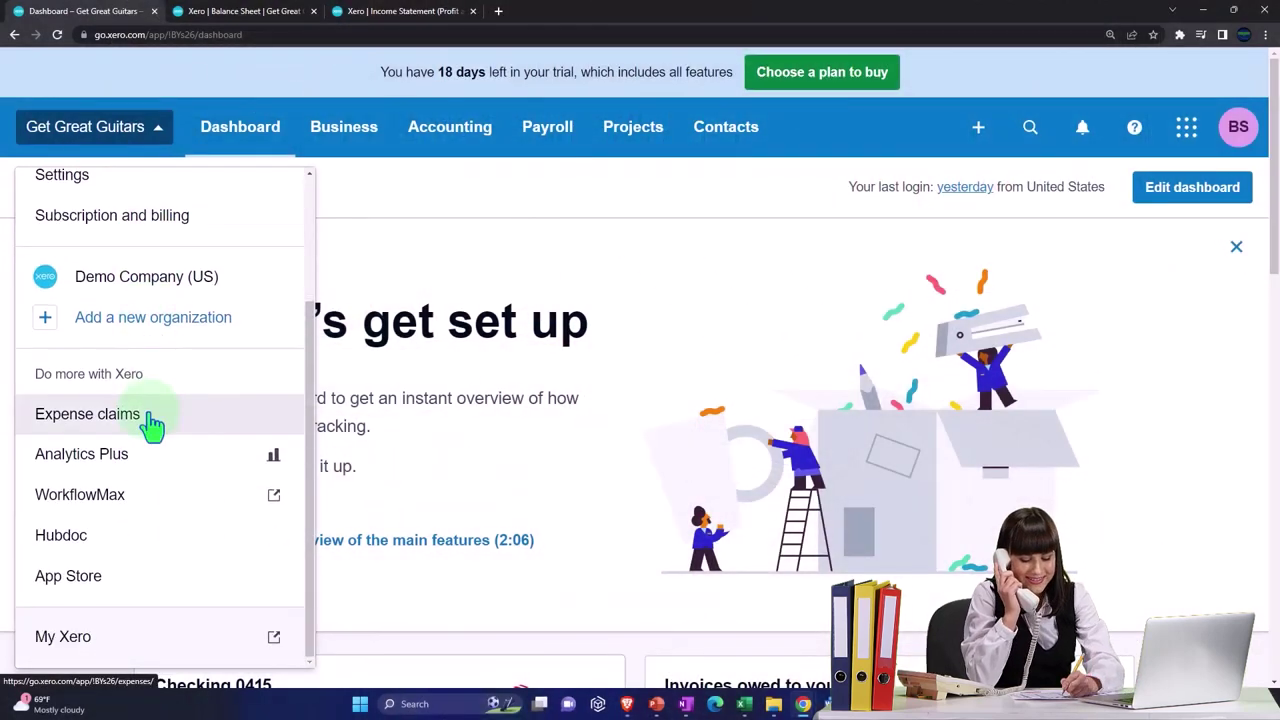
scroll(150, 425, down, 1)
scroll(150, 425, up, 3)
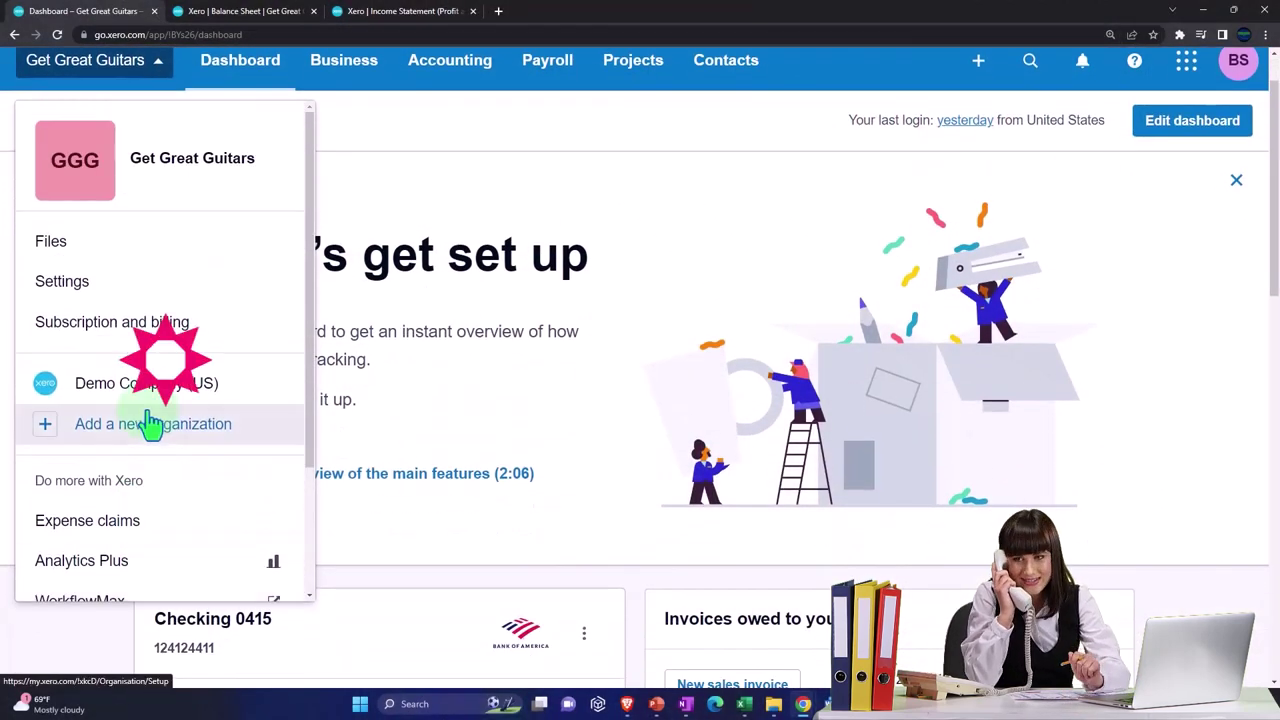
click(157, 80)
scroll(466, 237, up, 1)
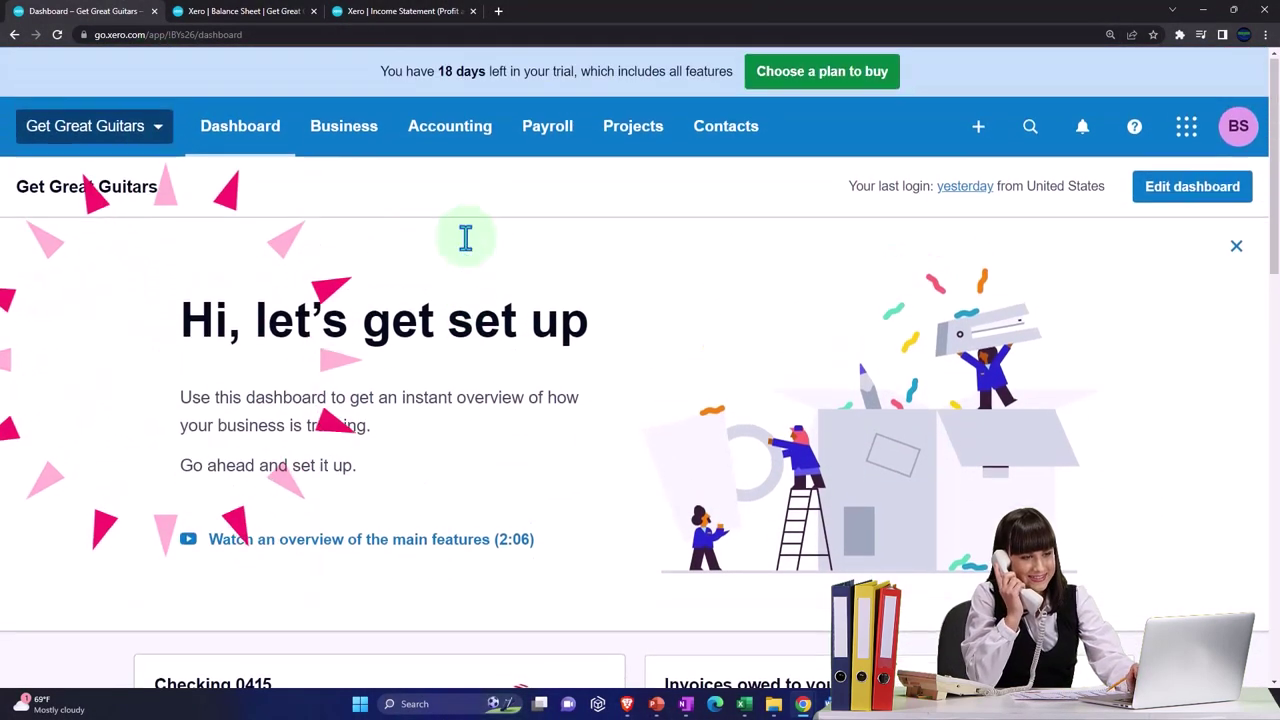
click(558, 140)
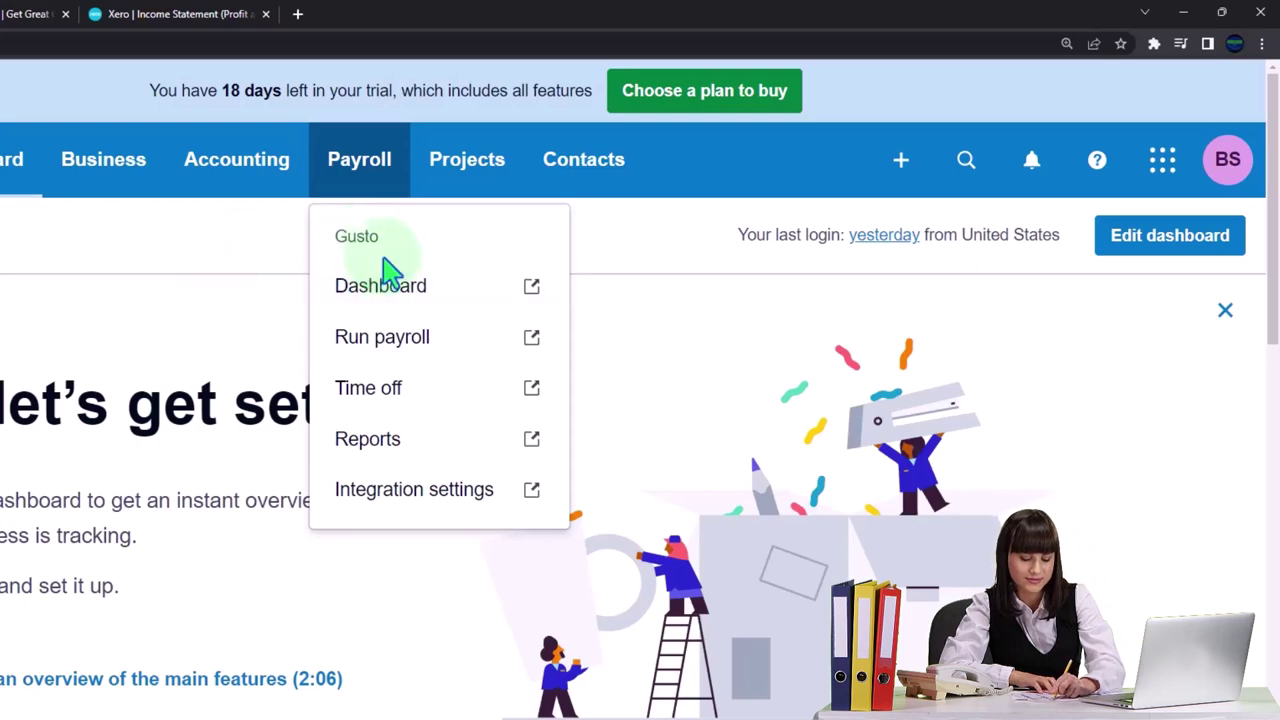
- Dismiss the Payroll dropdown to return to the Get Great Guitars dashboard
click(157, 266)
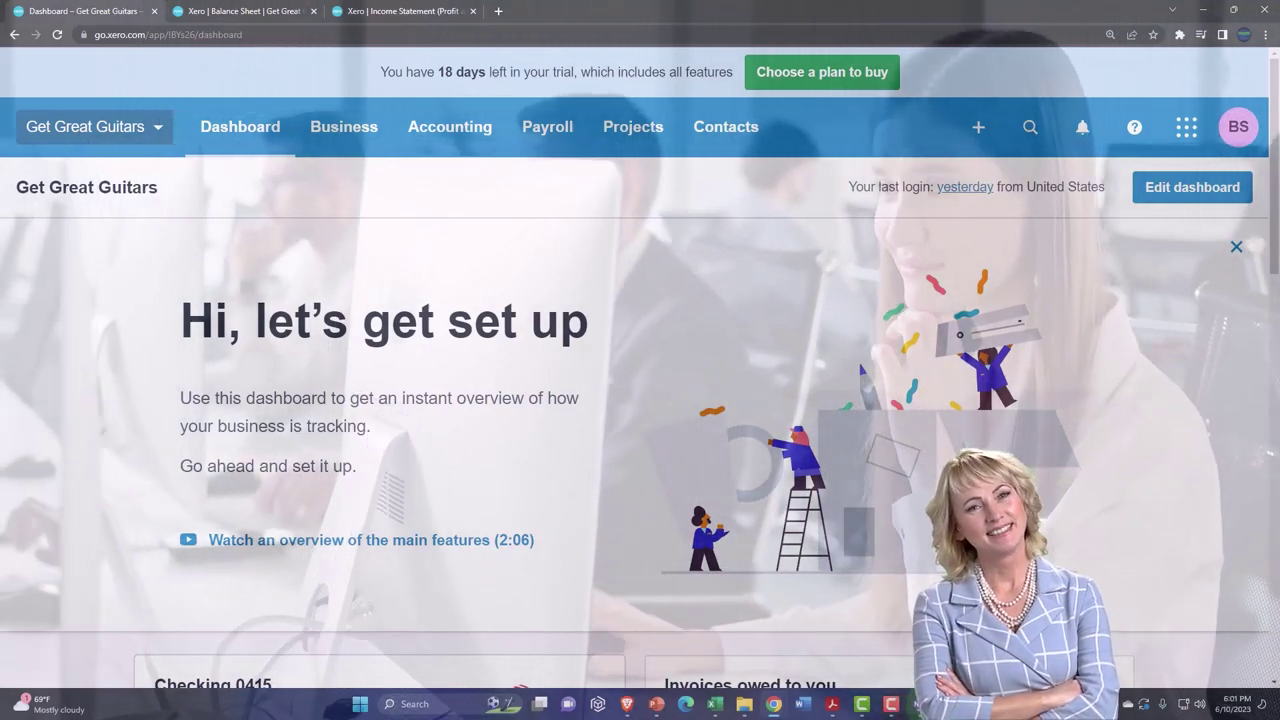
click(893, 704)
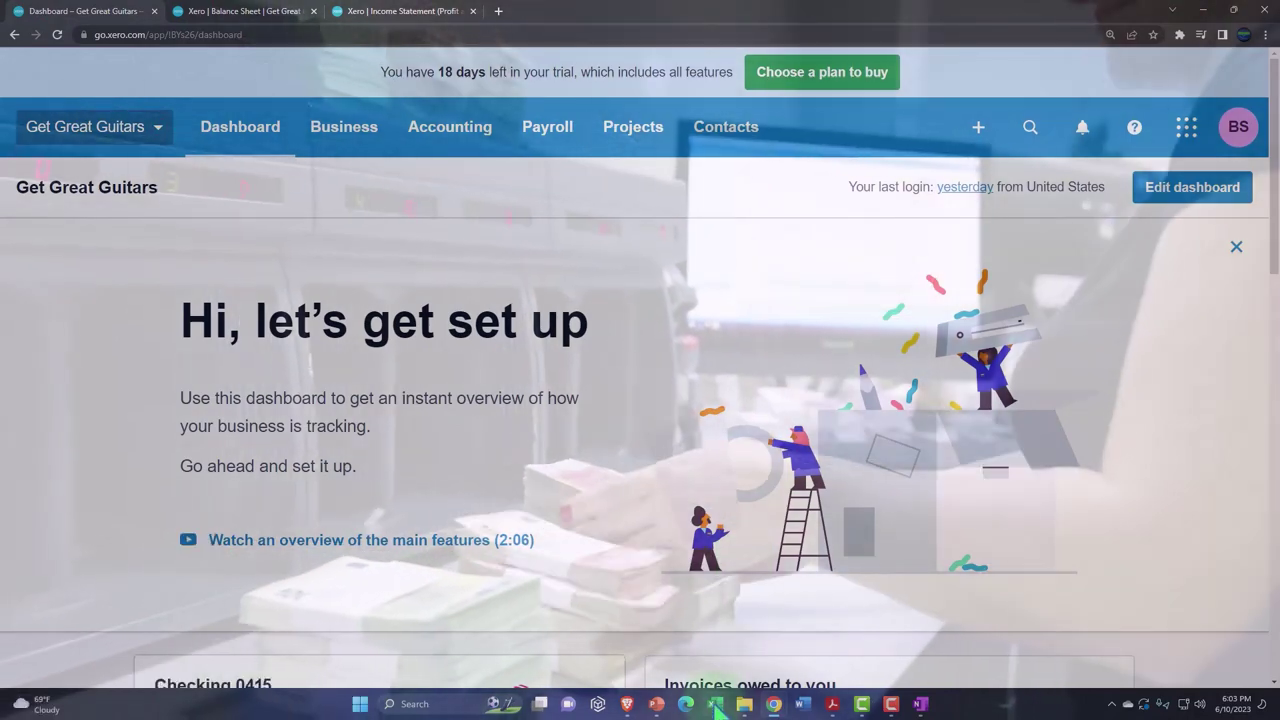
mouse_move(714, 704)
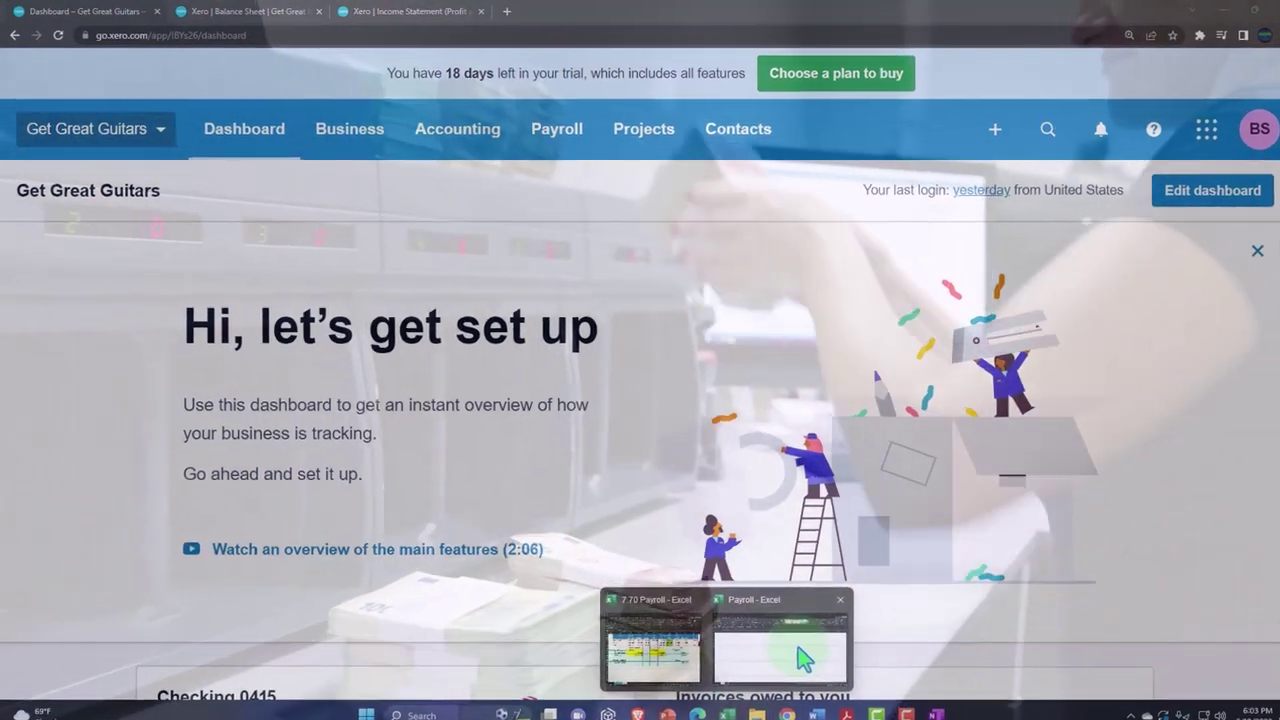
- Switch to the blank Payroll workbook in Excel and select every cell
click(795, 644)
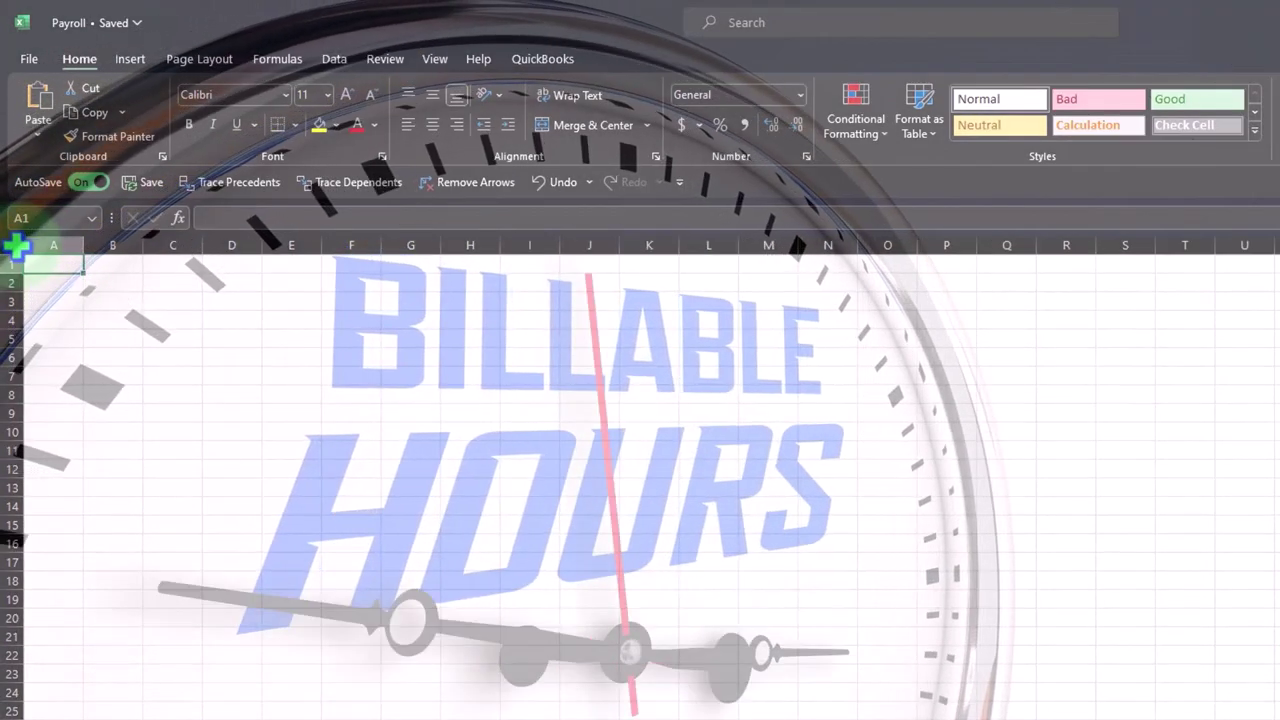
click(16, 245)
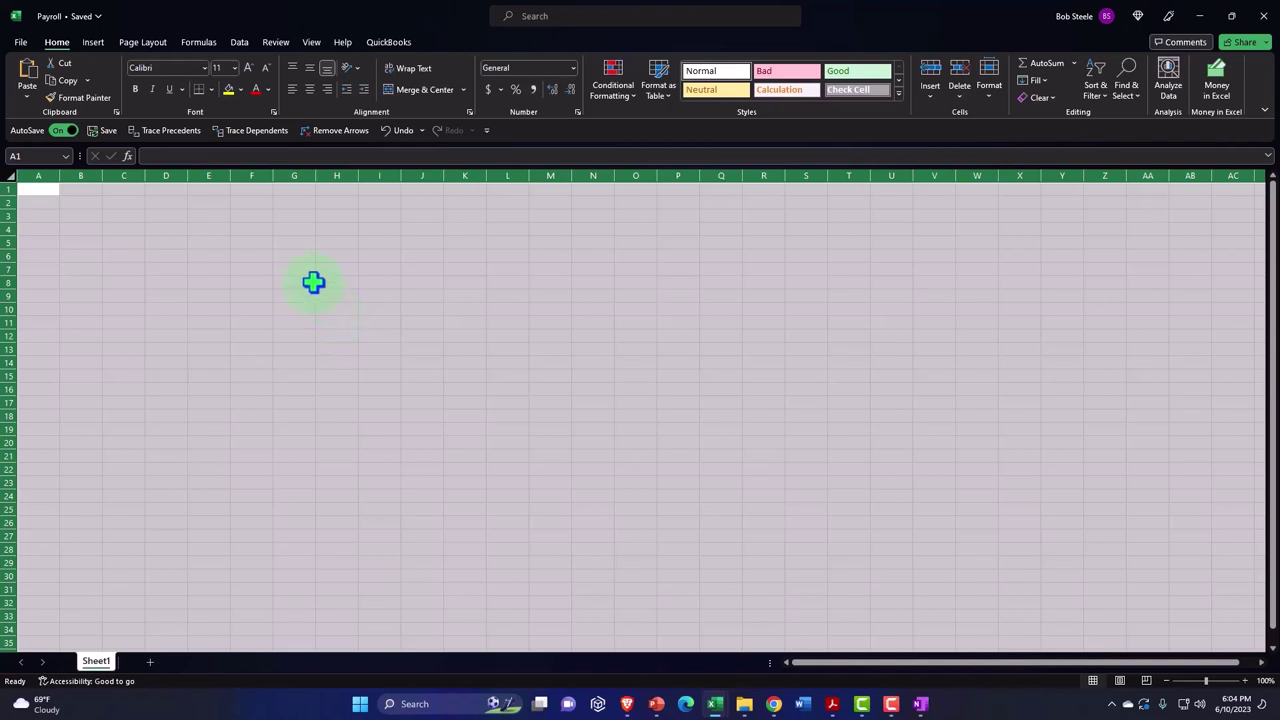
- Format the whole sheet as Currency with 2 decimals, symbol None, and parenthesised negatives
right_click(313, 282)
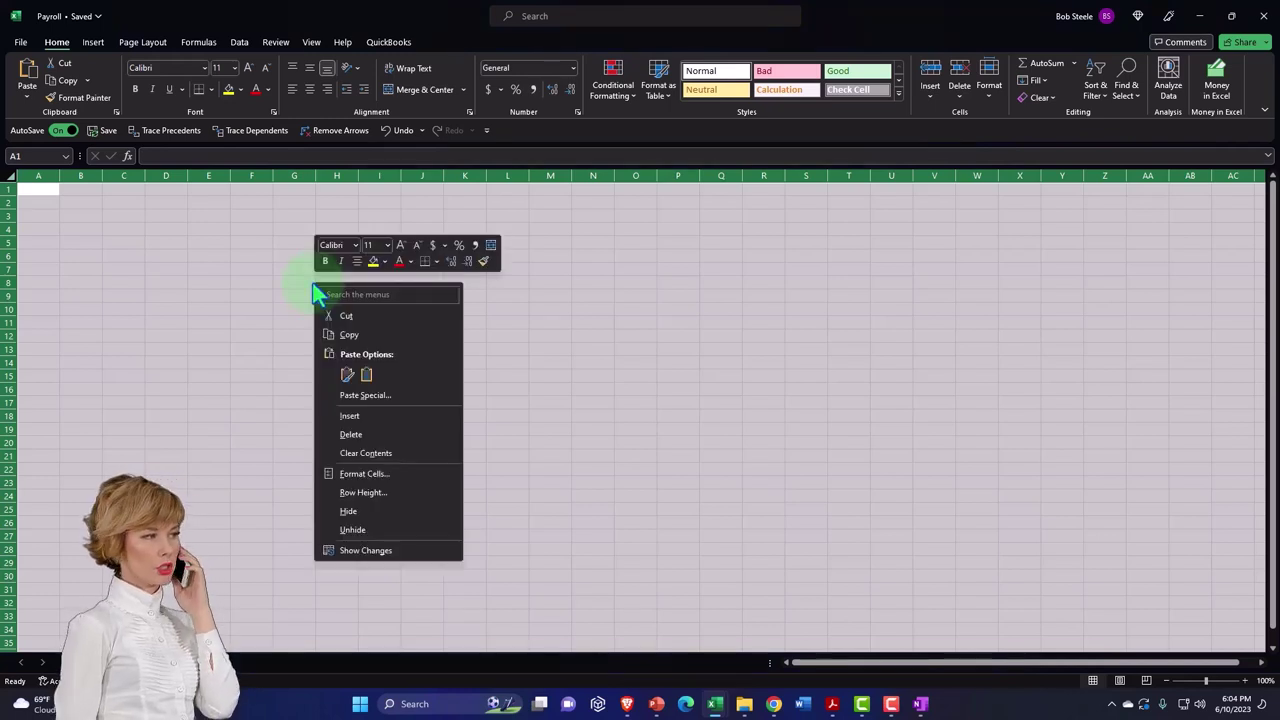
click(386, 474)
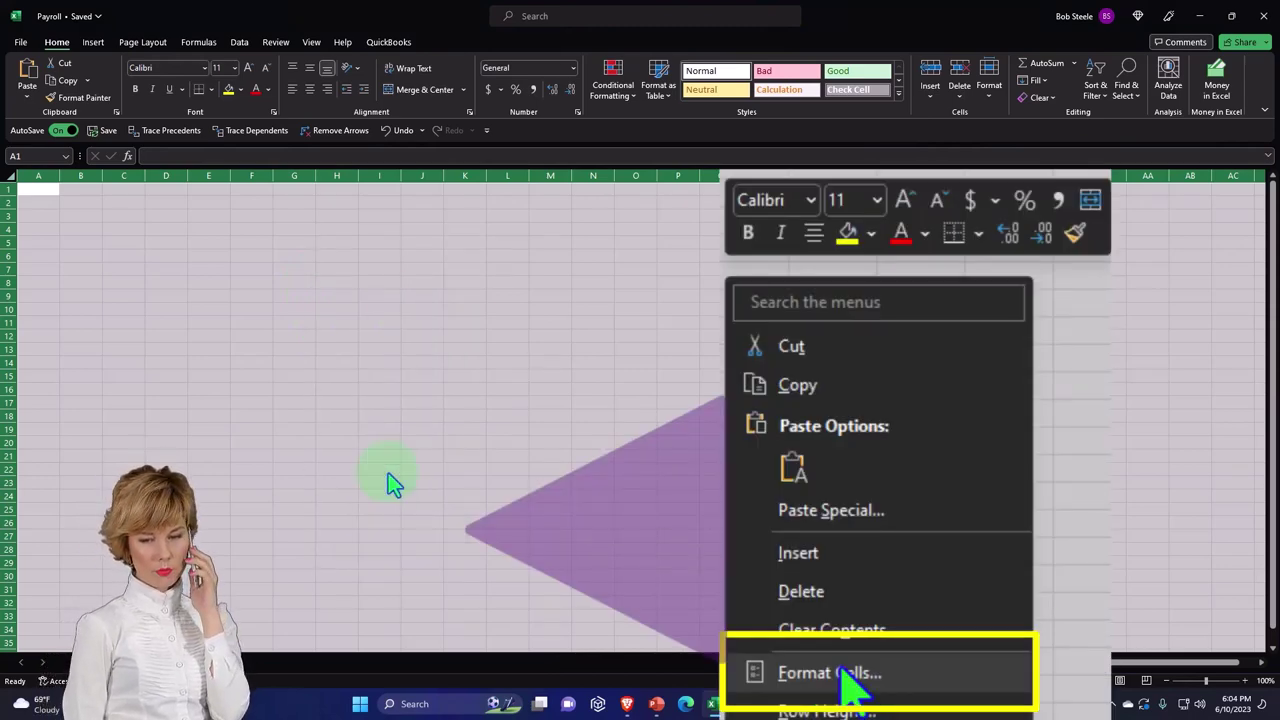
click(245, 380)
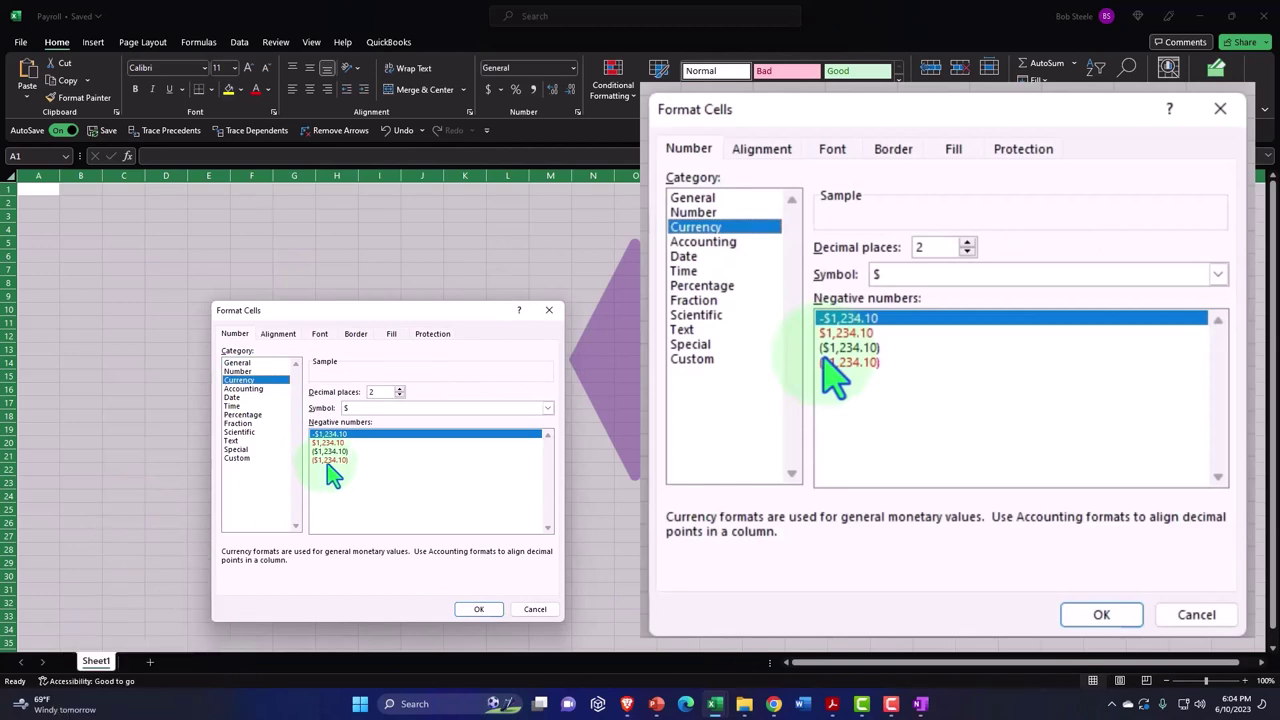
click(430, 409)
click(386, 420)
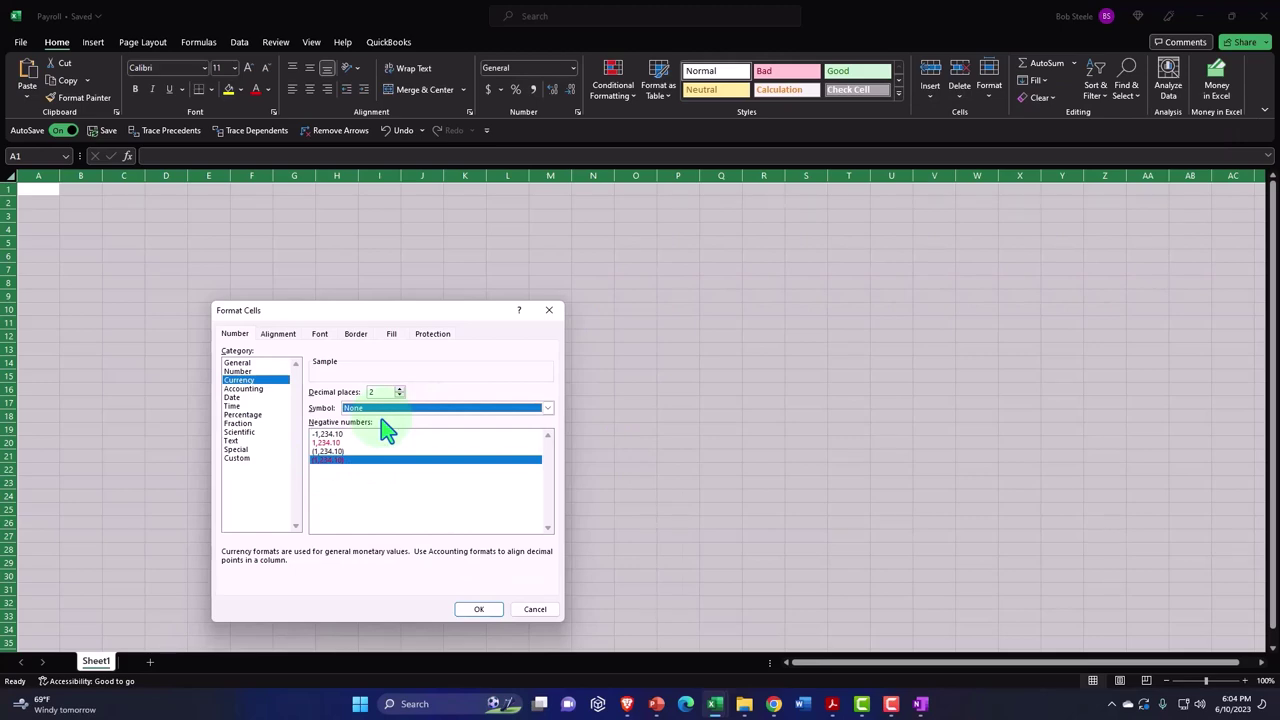
click(480, 609)
click(294, 363)
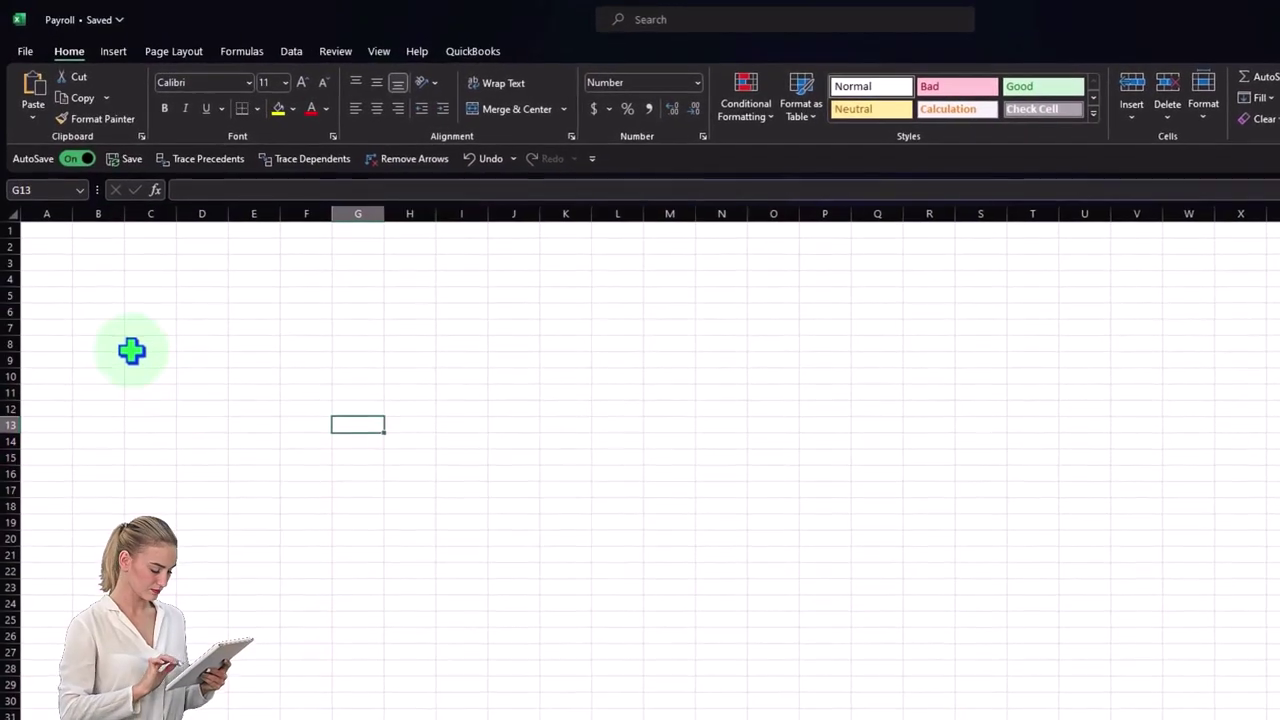
- Enter the Name heading in column A
click(48, 215)
click(49, 229)
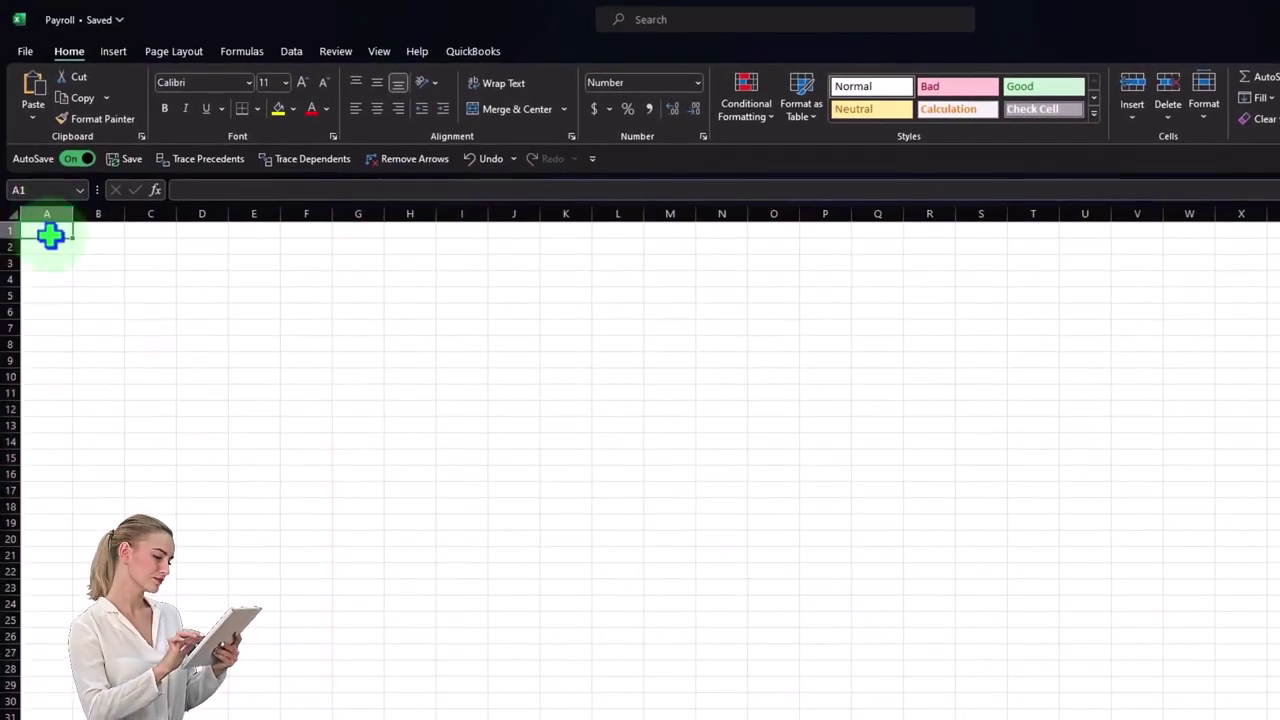
scroll(268, 510, up, 5)
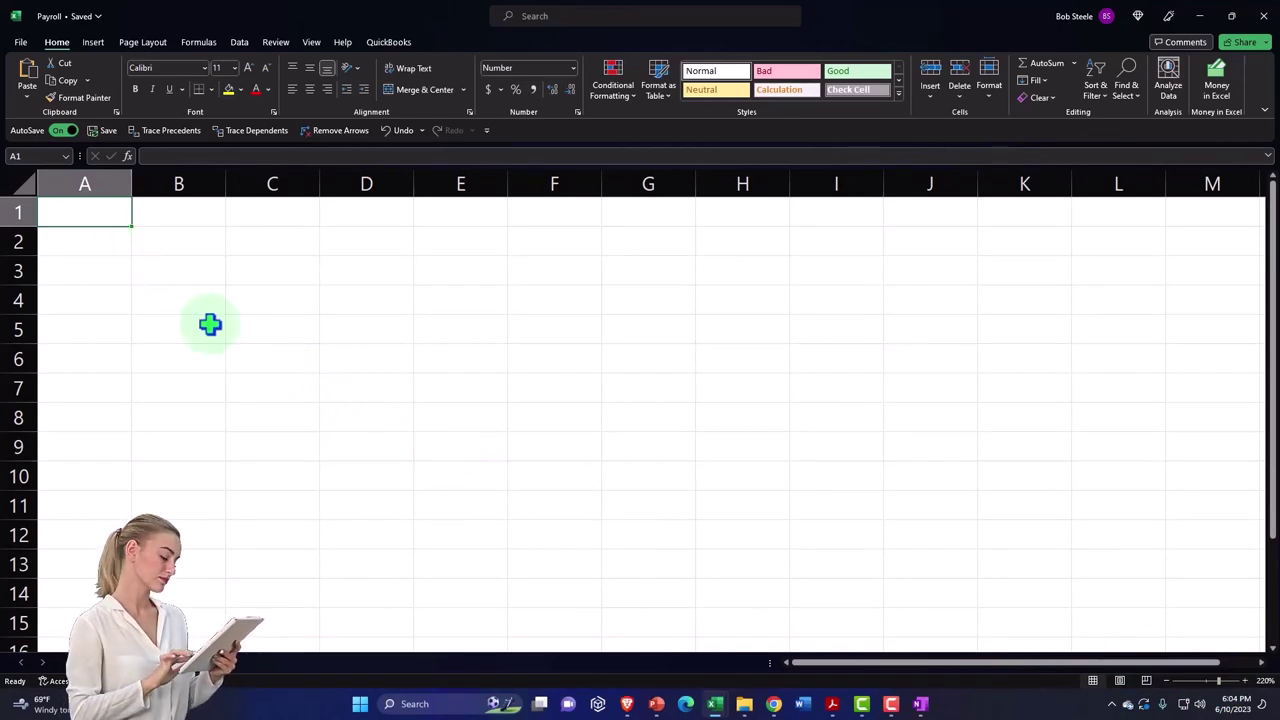
text(Name)
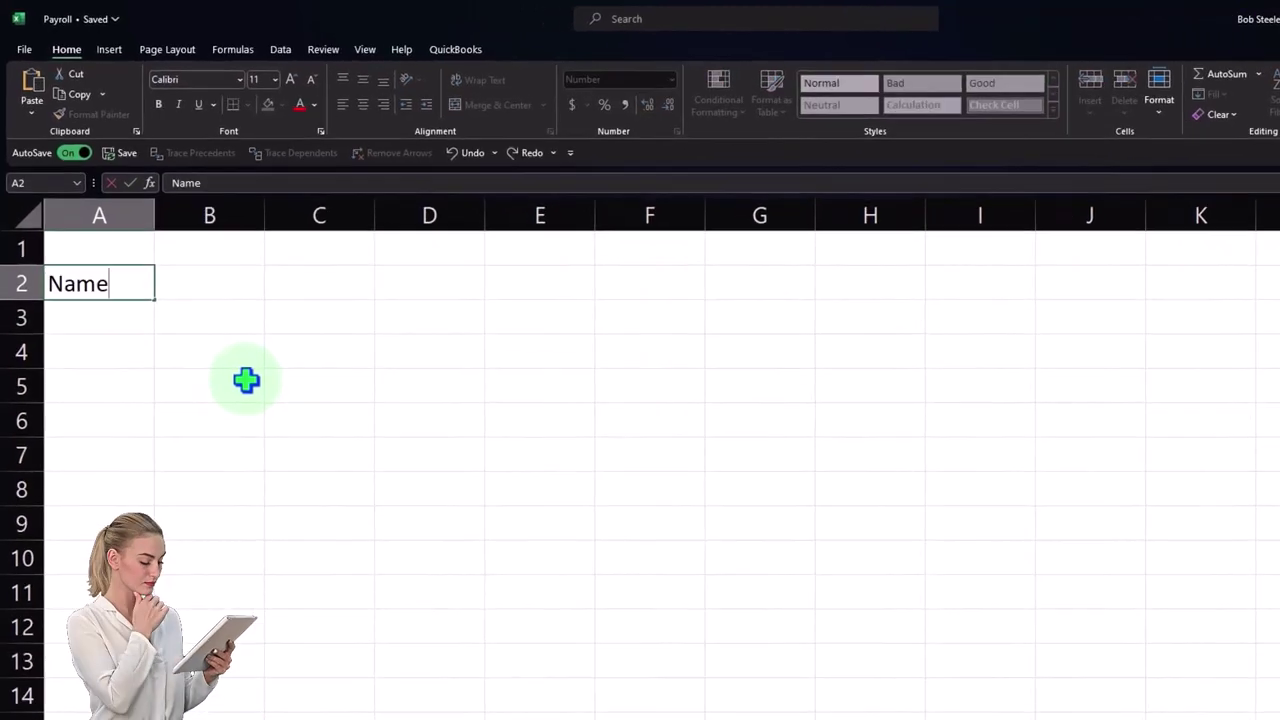
key(Tab)
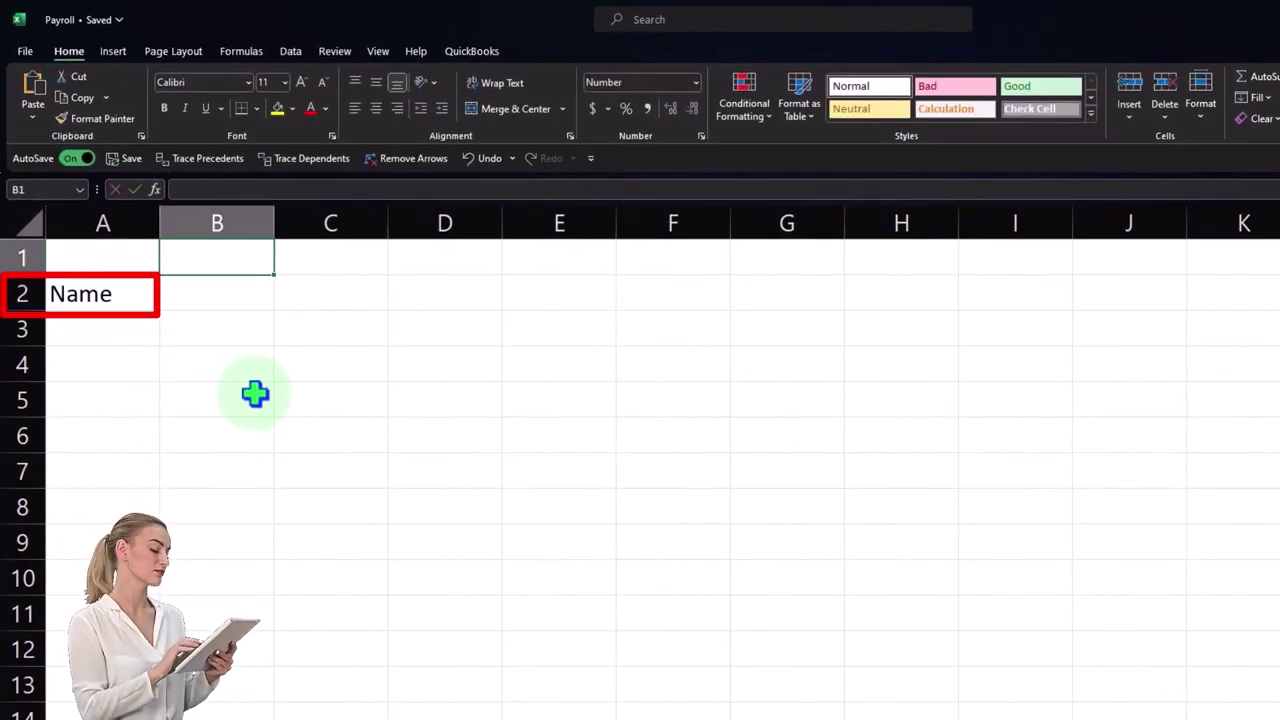
- Replace the mistyped Total heading with Gross / Earning in B1:B2
text(Total)
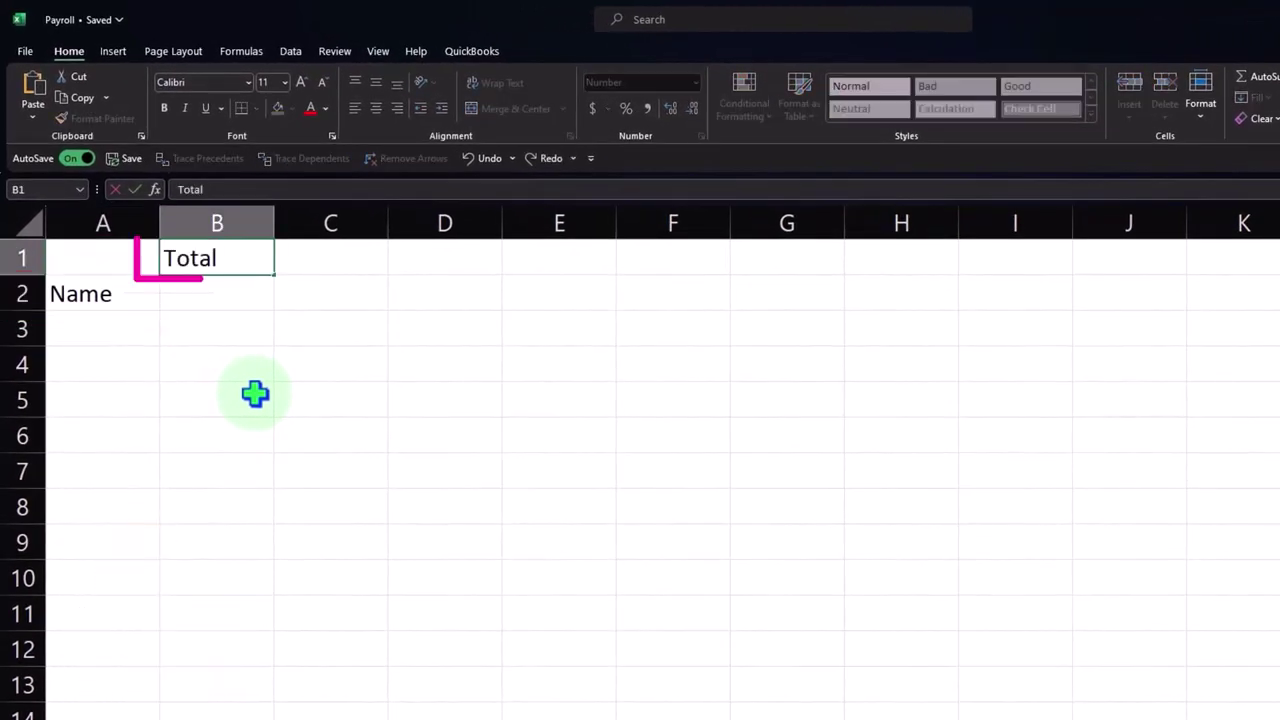
key(Return)
text(e)
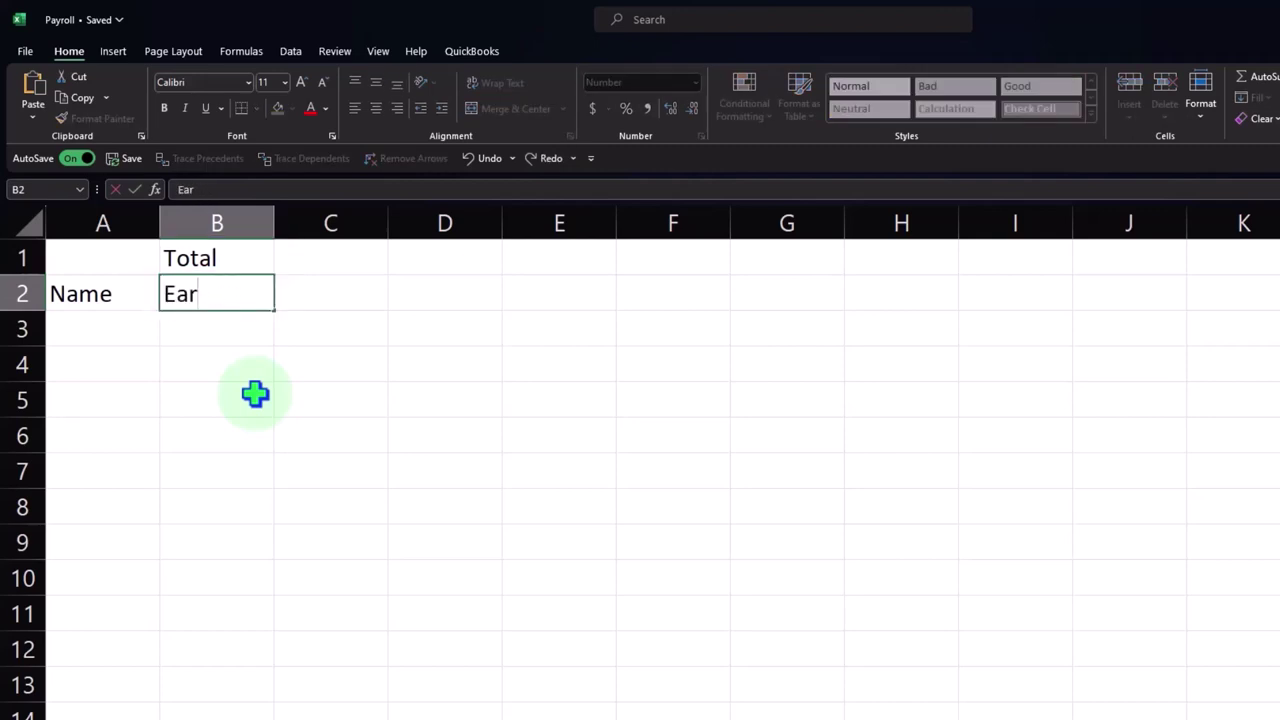
key(BackSpace)
key(BackSpace)
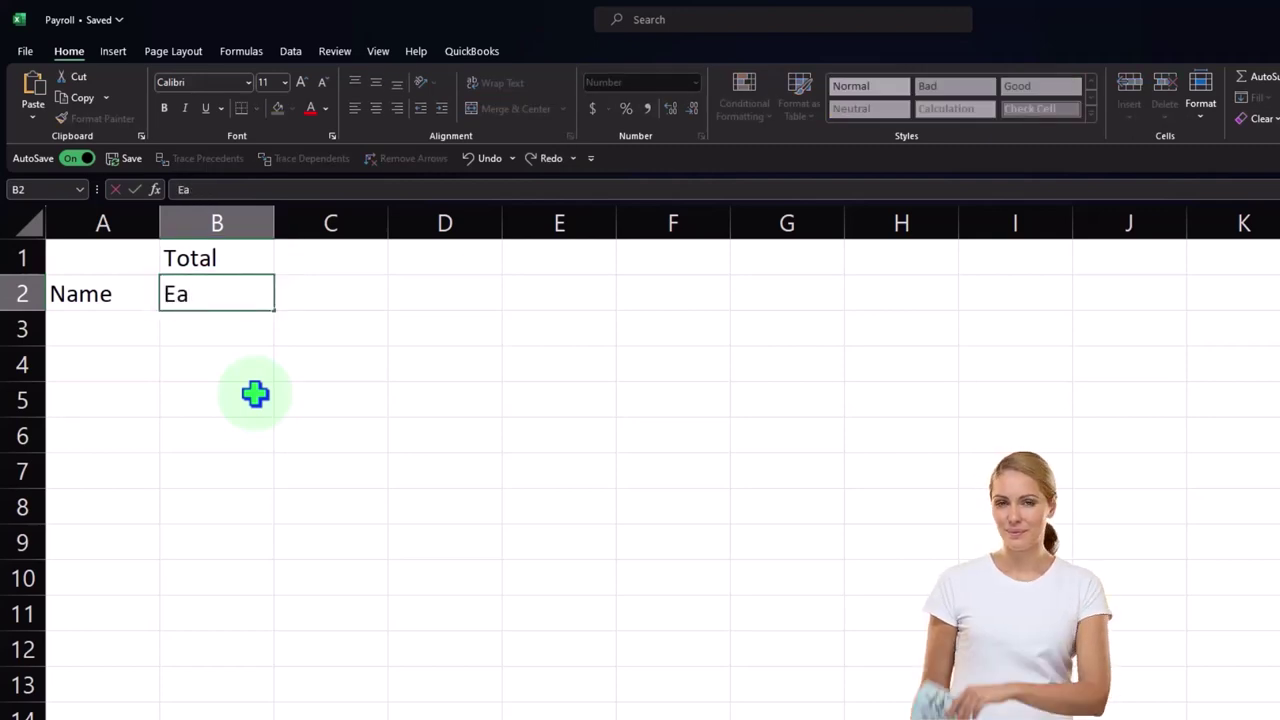
key(Return)
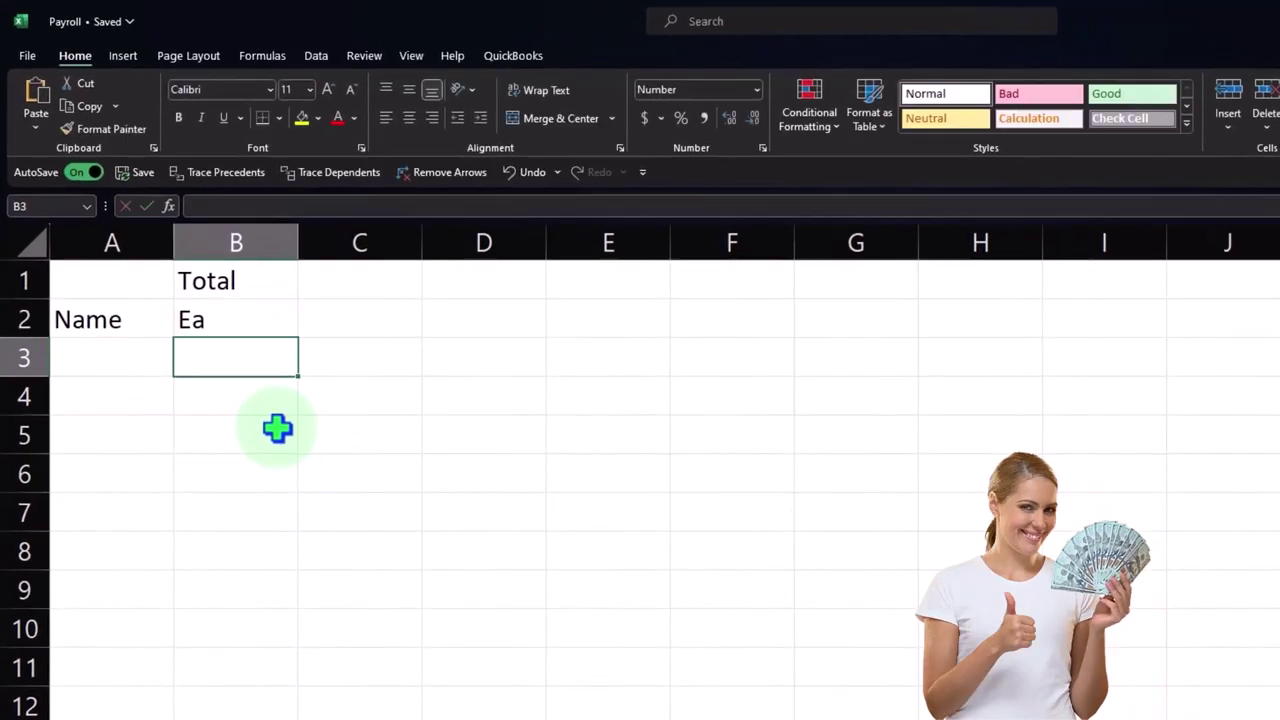
key(Up)
key(Up)
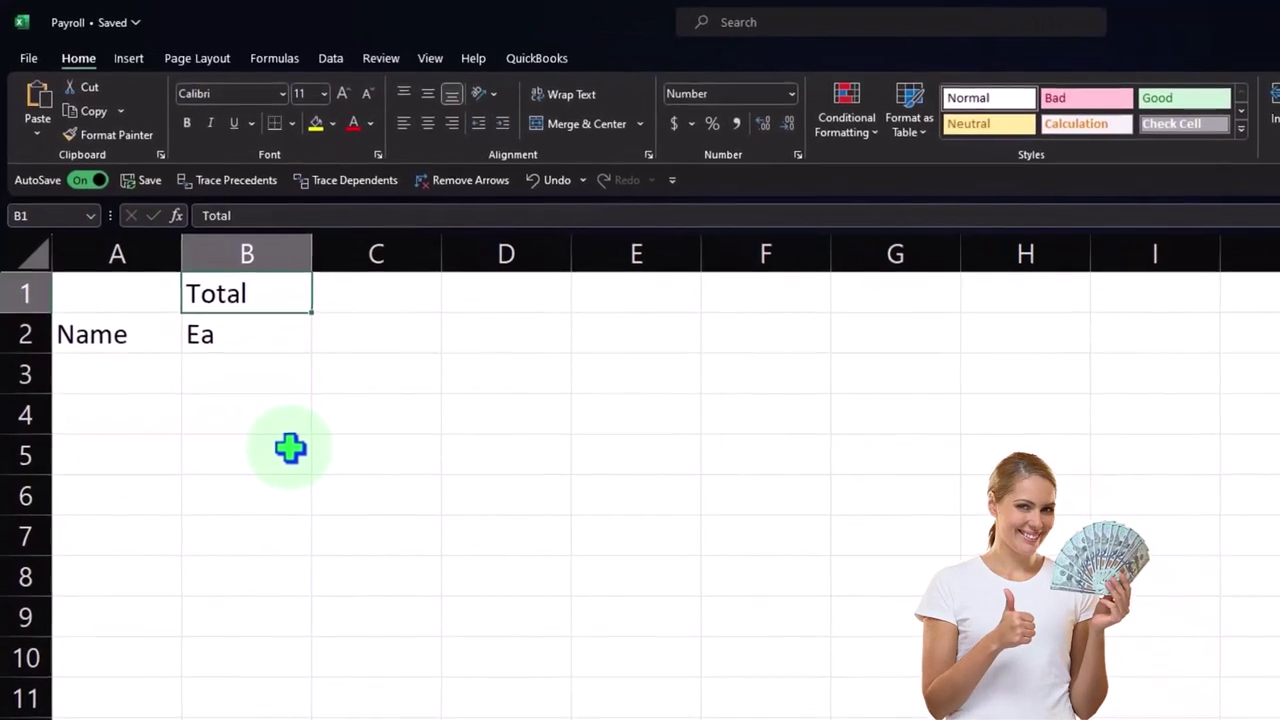
text(Gross)
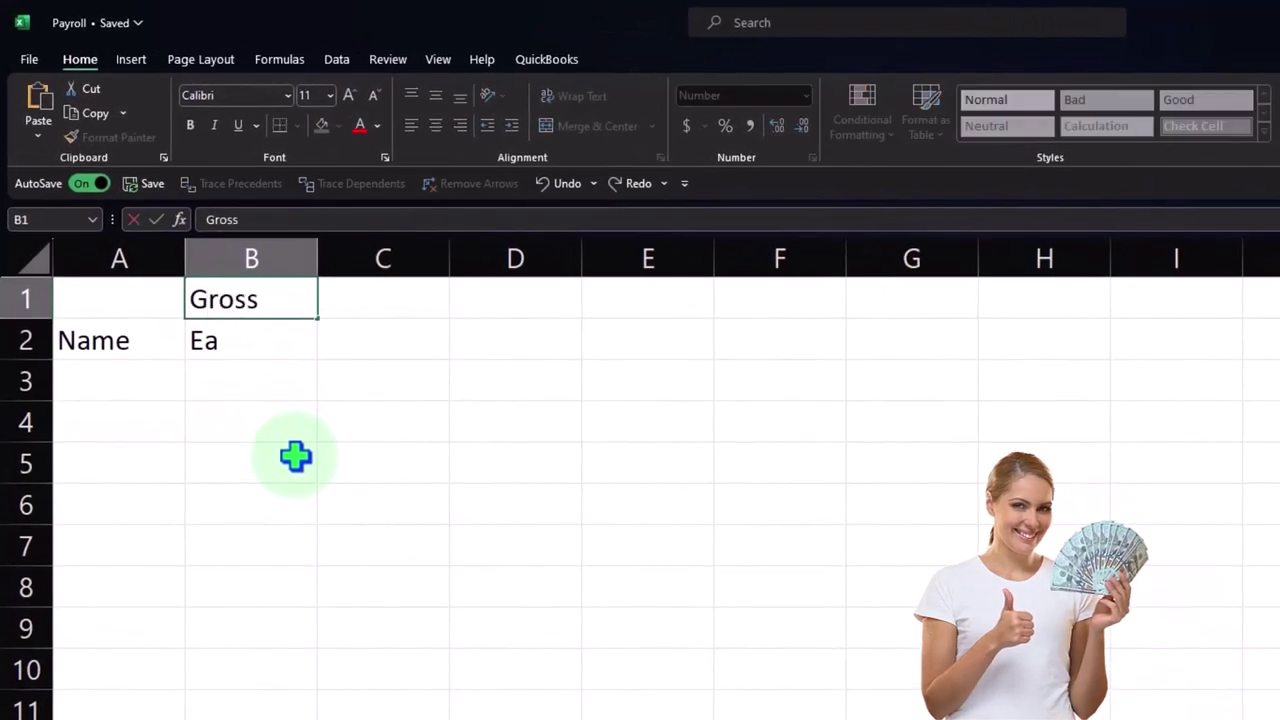
key(Return)
text(Earning)
key(Return)
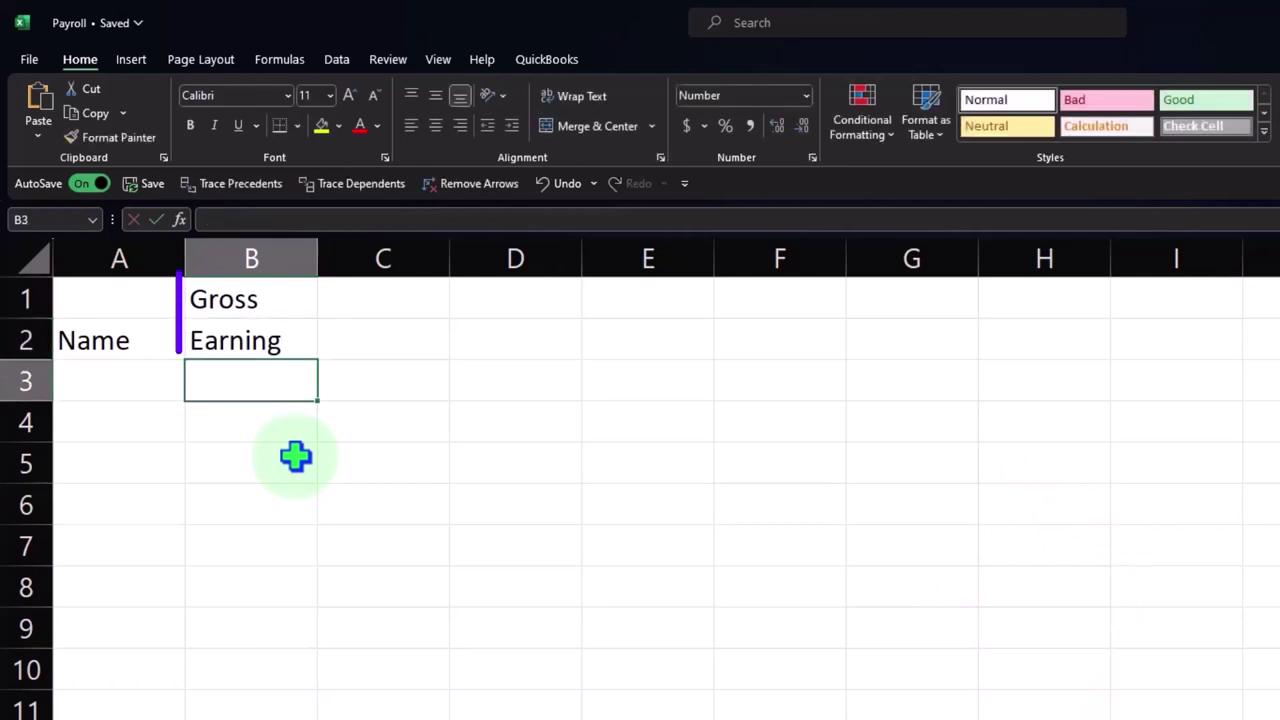
- Rework column C from Social Security into a single FIT heading in C2
key(Right)
key(Up)
key(Up)
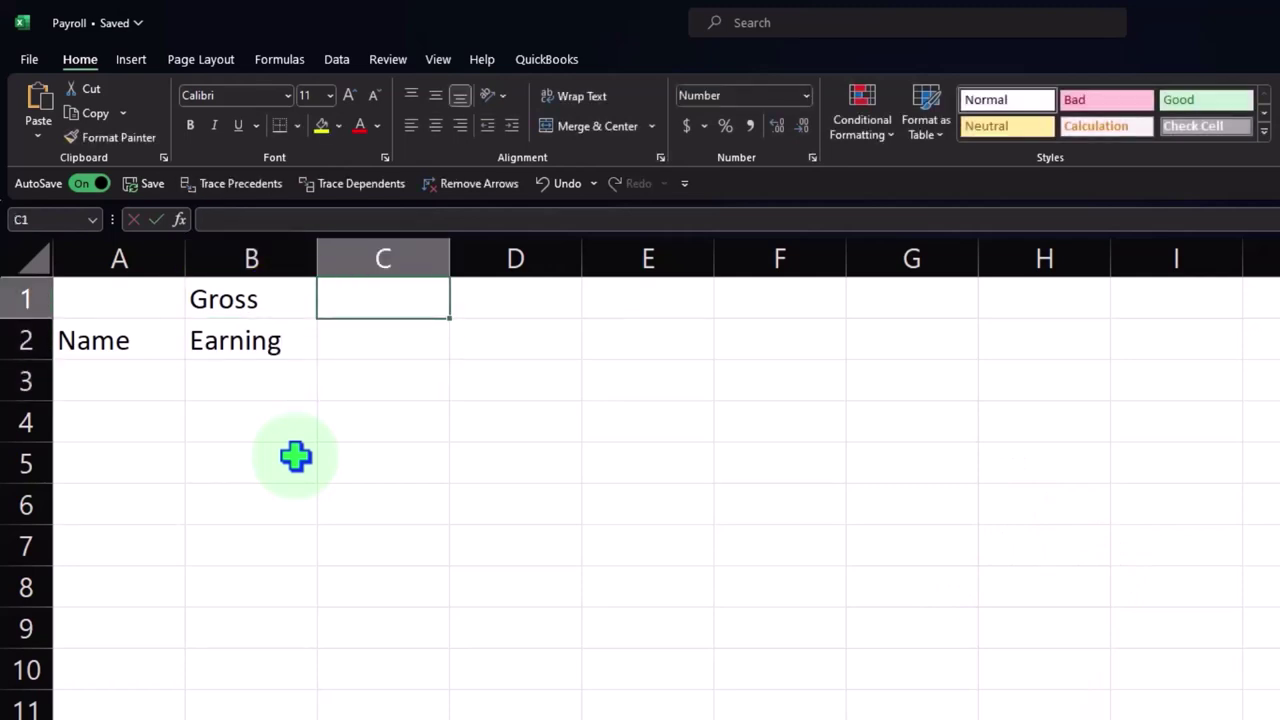
text(Soca)
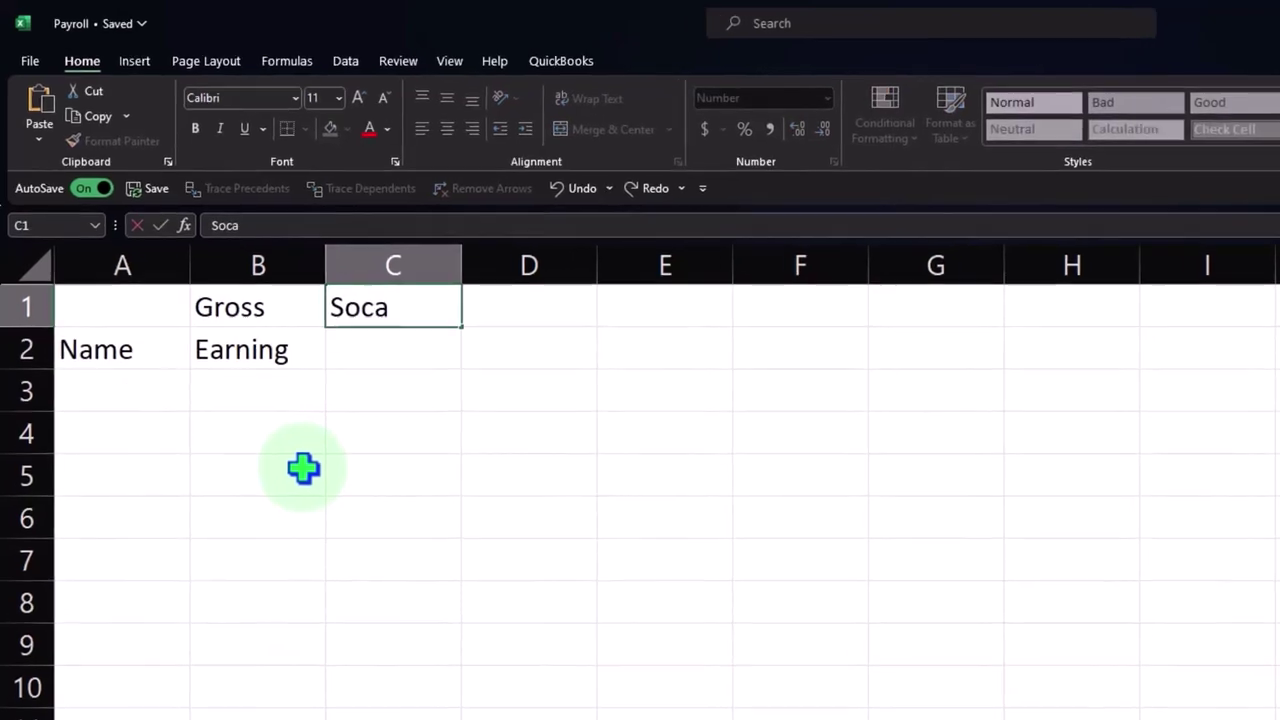
text(al)
key(Return)
text(Security)
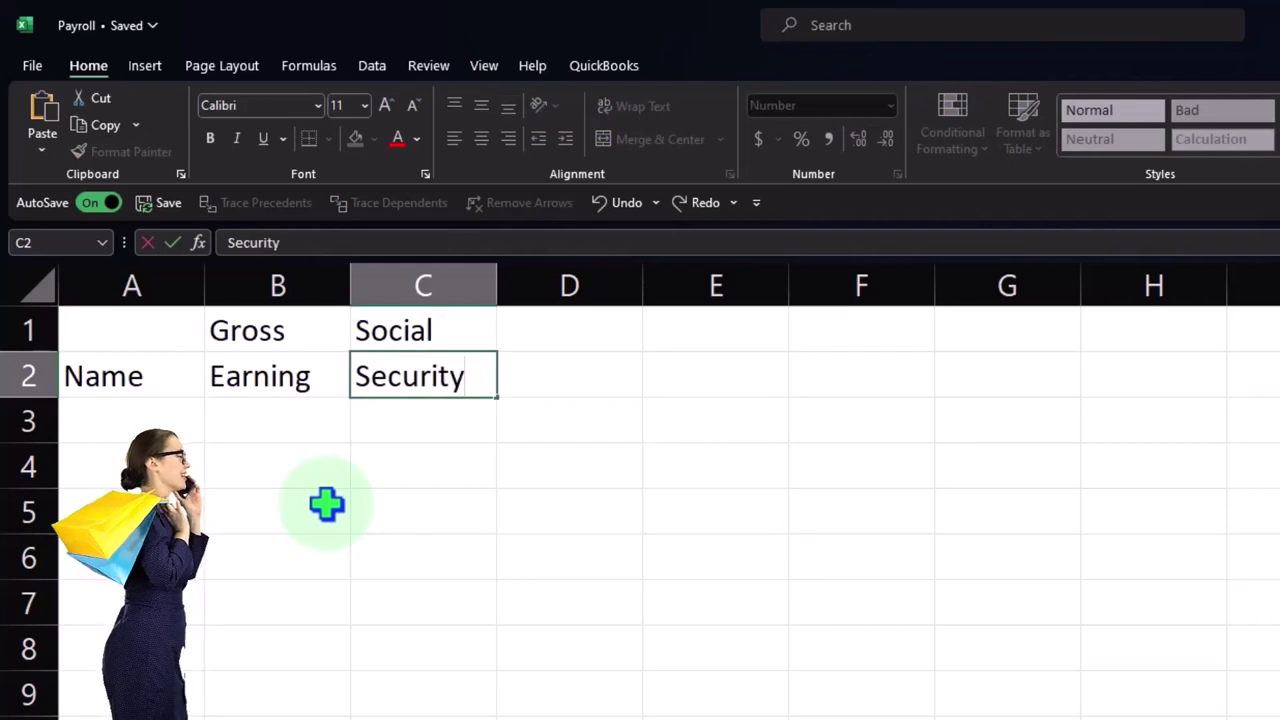
key(Tab)
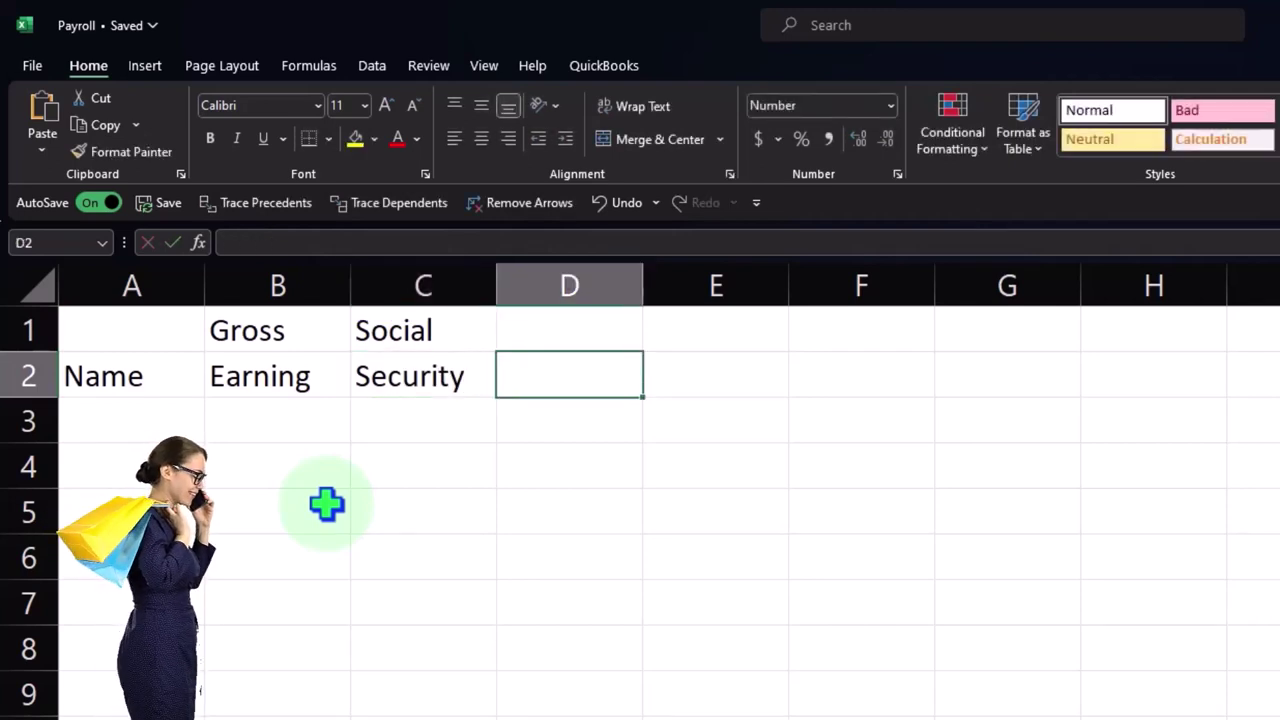
key(Up)
key(Left)
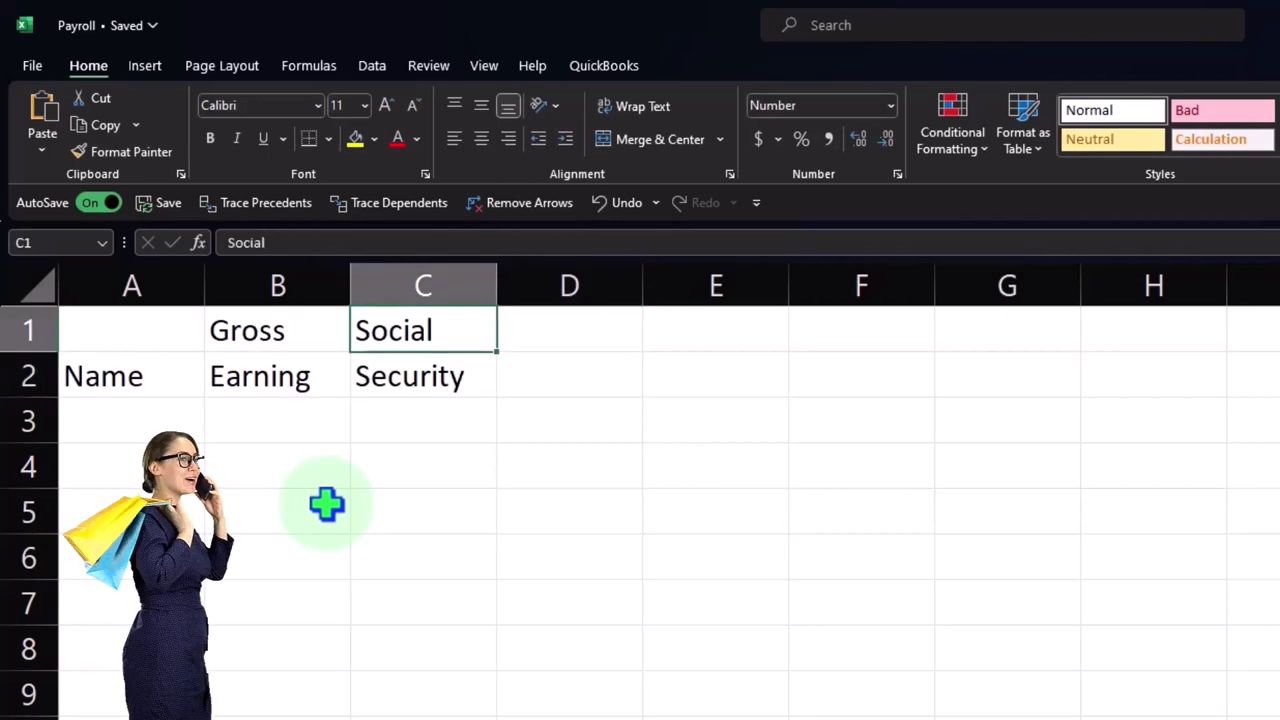
key(Delete)
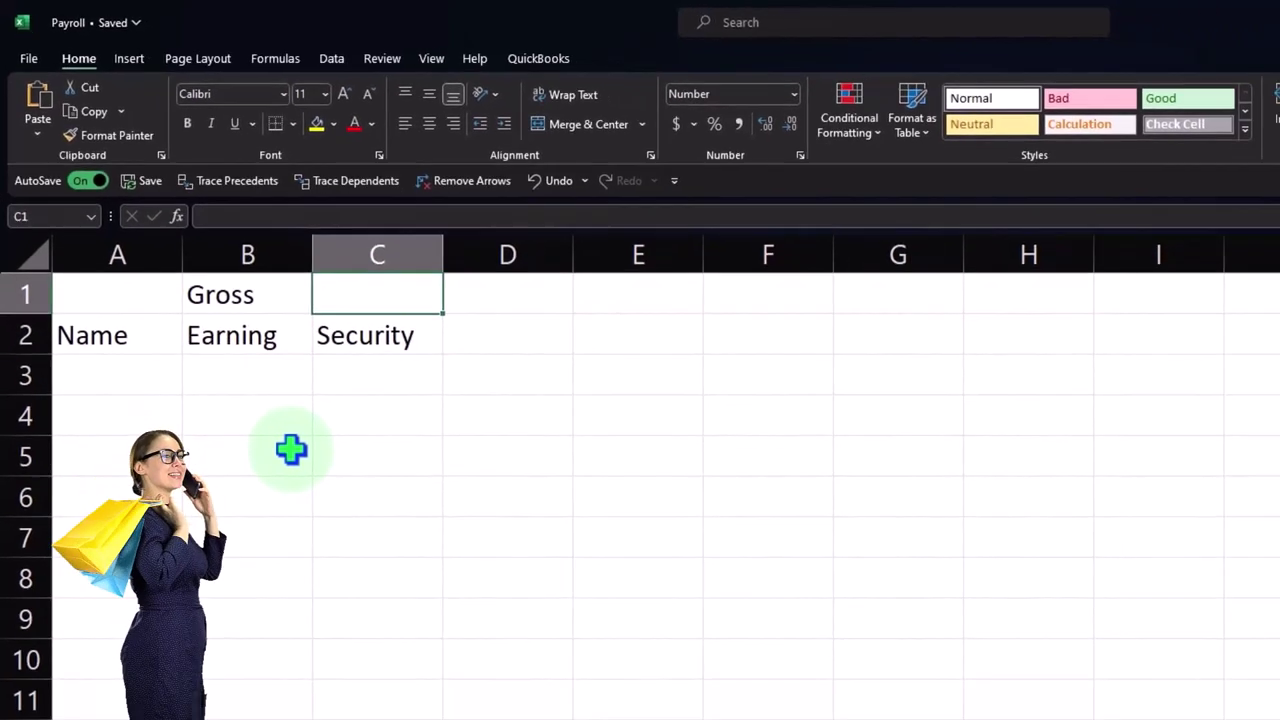
key(Down)
text(FI)
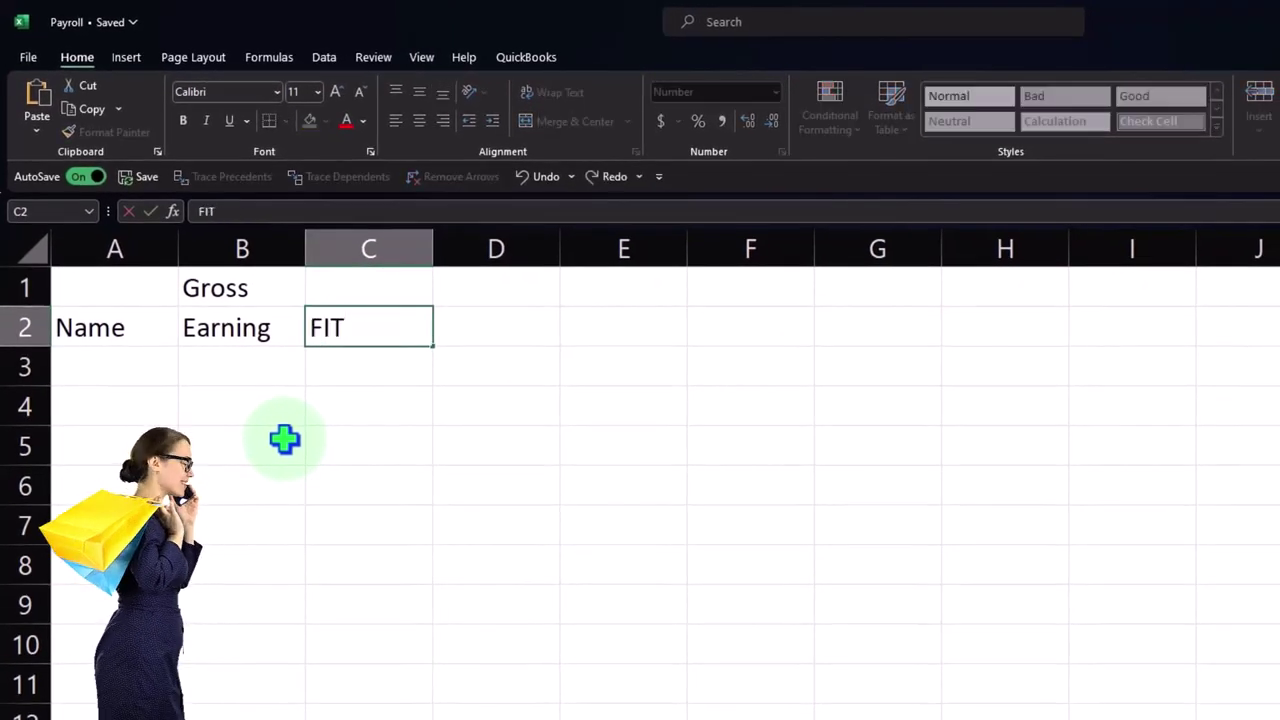
key(Right)
key(Up)
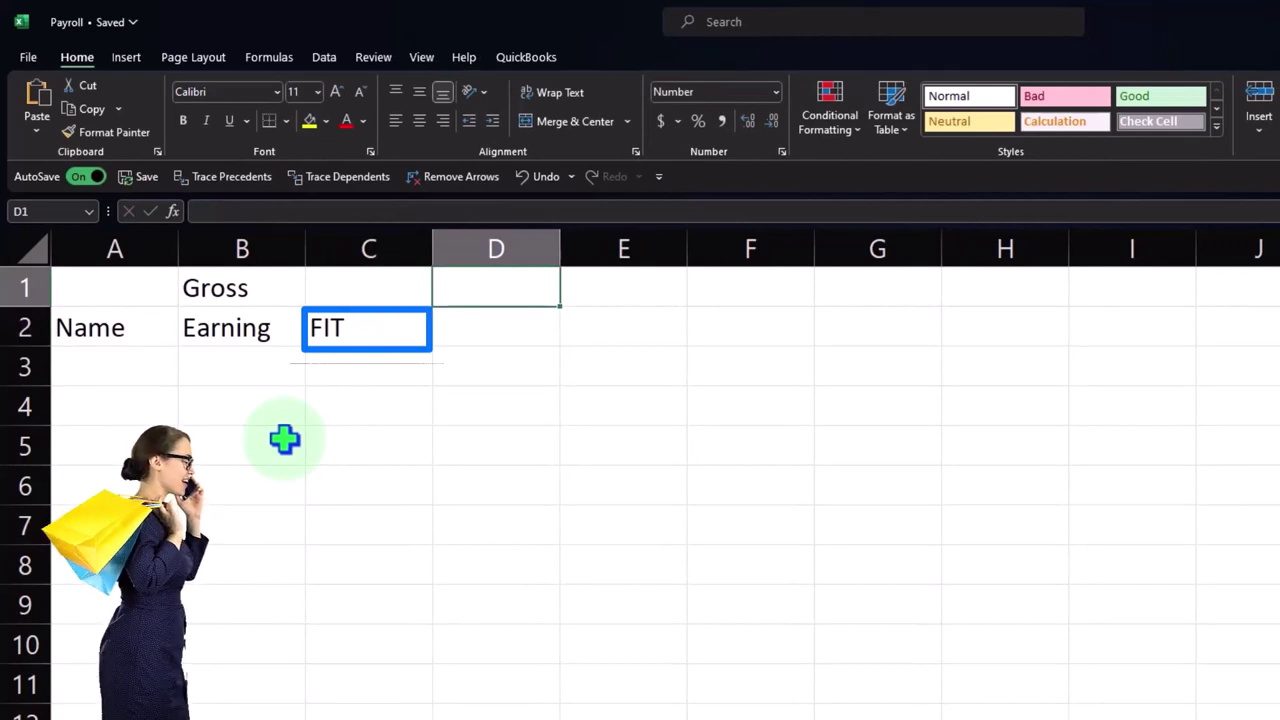
- Enter Social / Security in D1:D2 and Medicare in E2
key(Down)
key(Up)
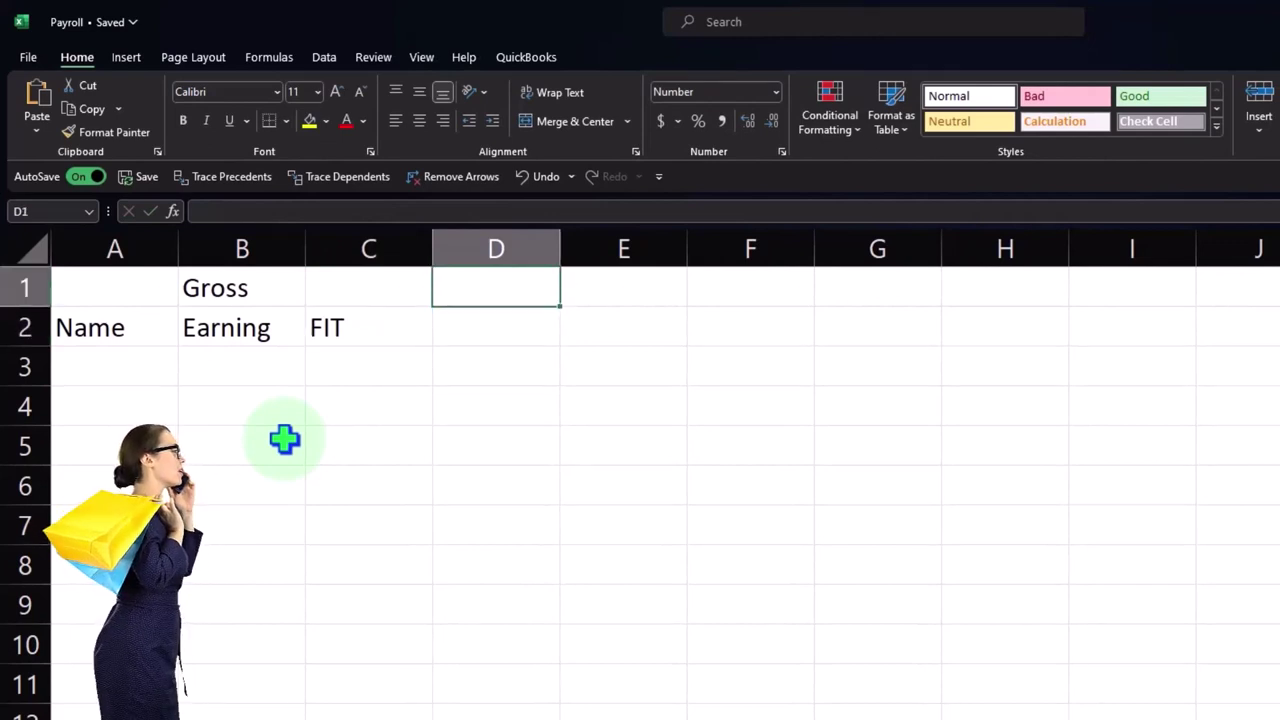
text(Social)
key(Return)
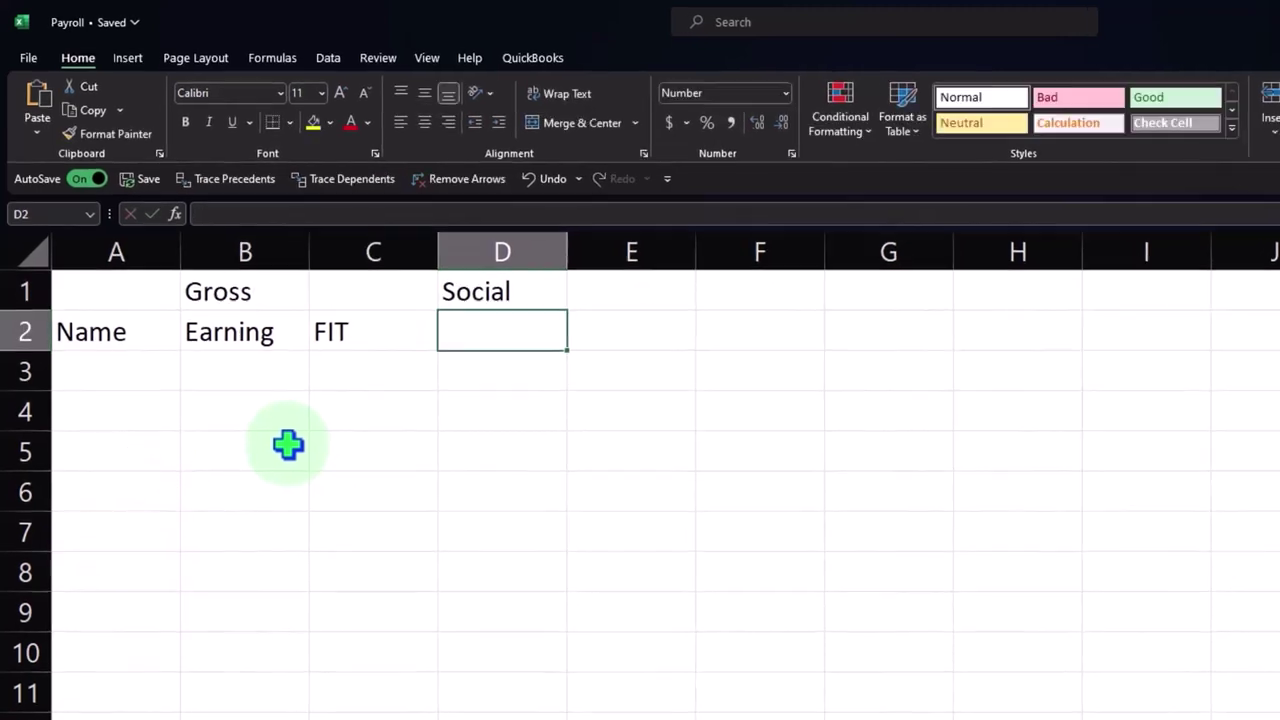
text(Security)
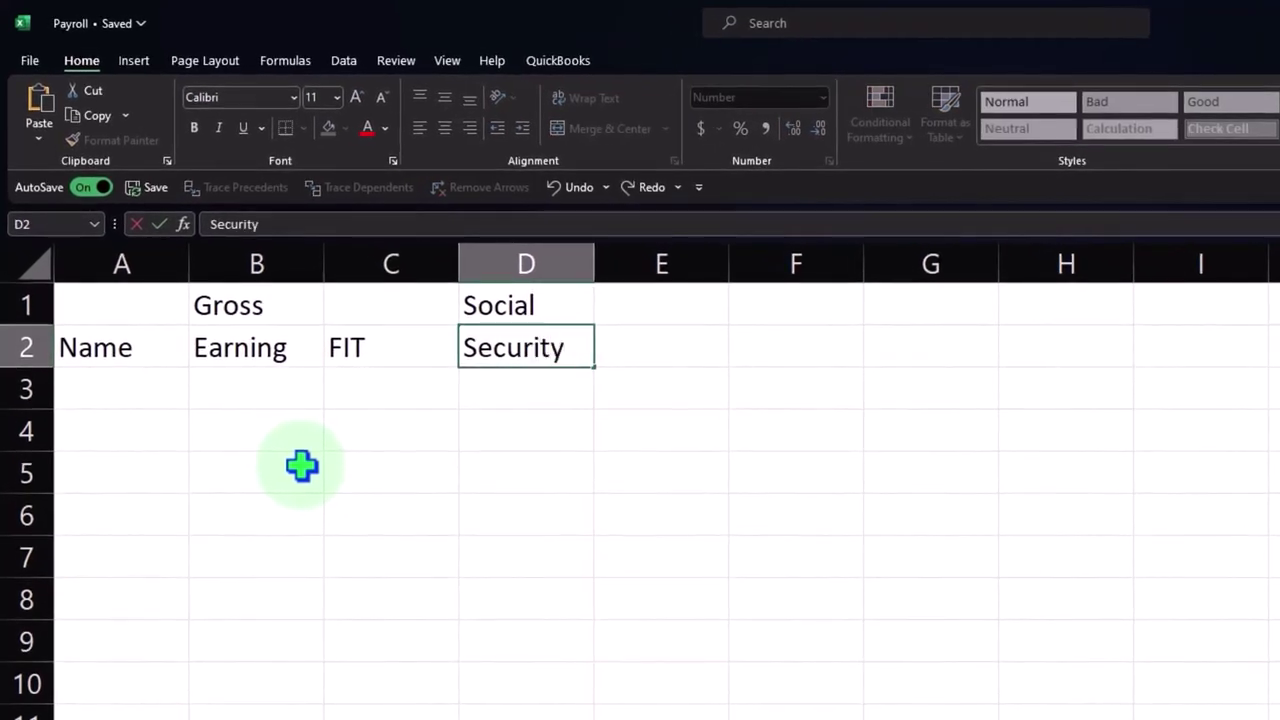
key(Return)
key(Right)
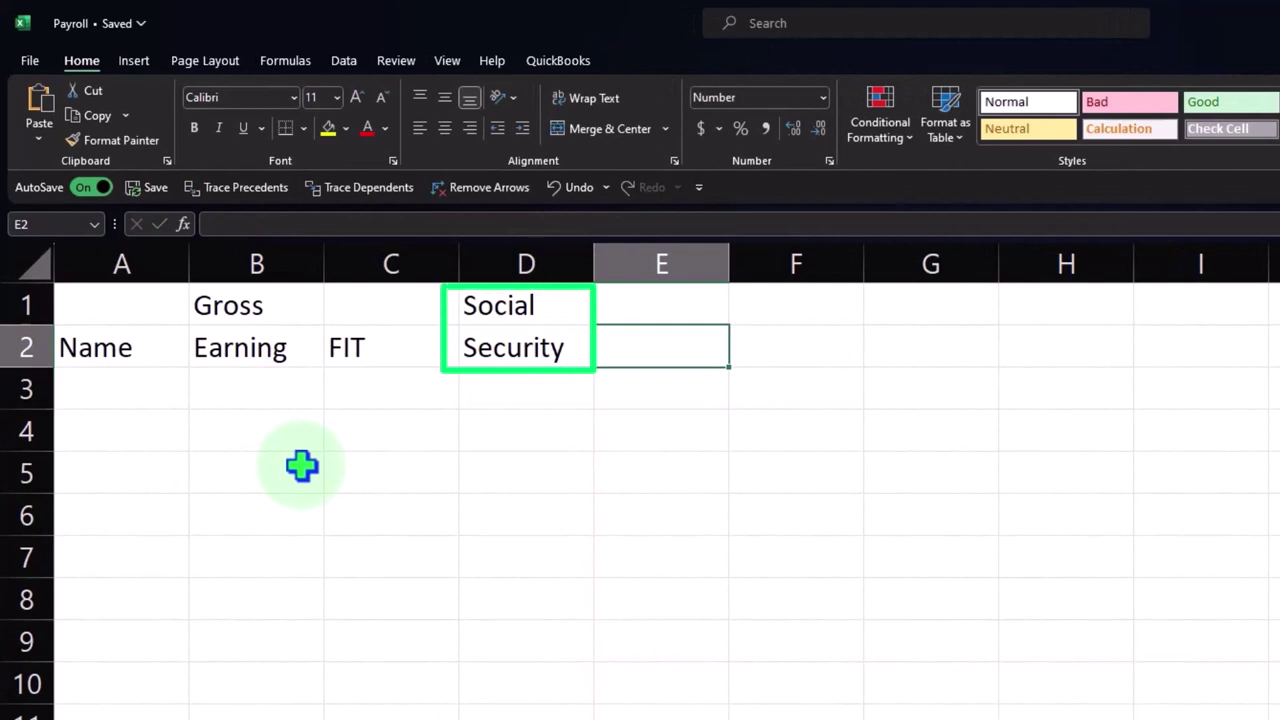
text(Medicare)
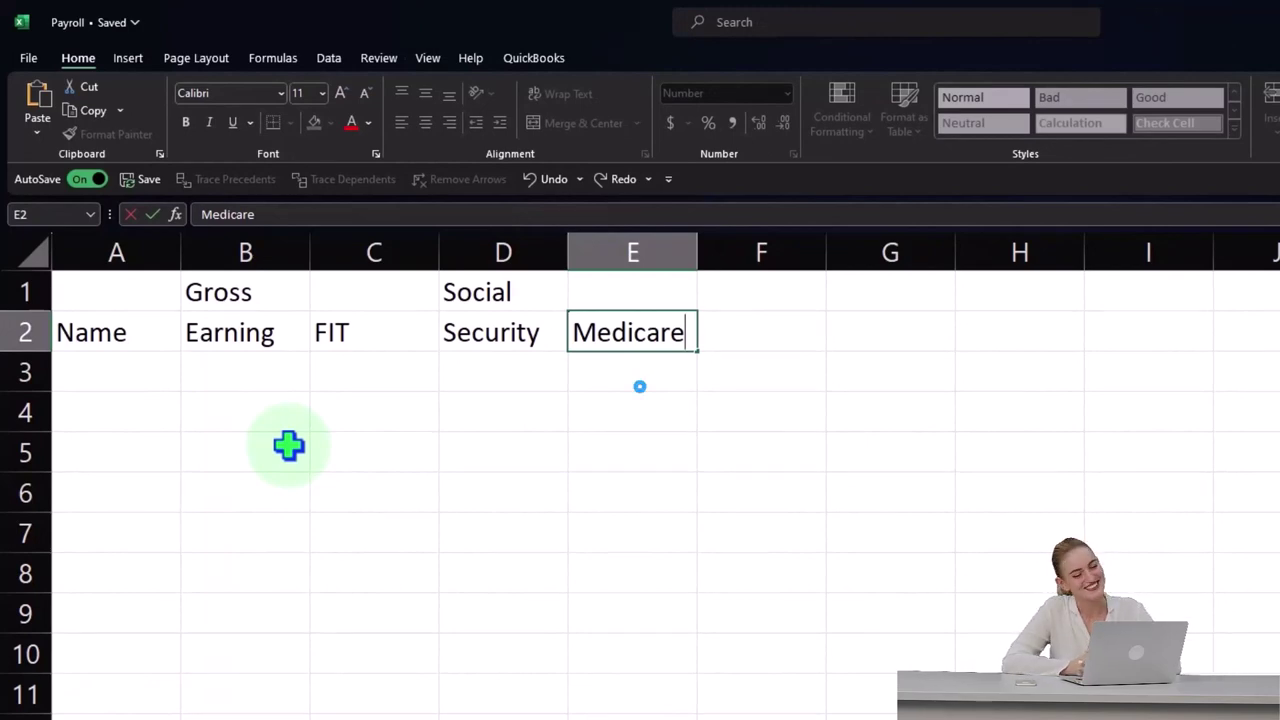
key(Return)
- Enter the SS / Adj heading in F1:F2
key(Right)
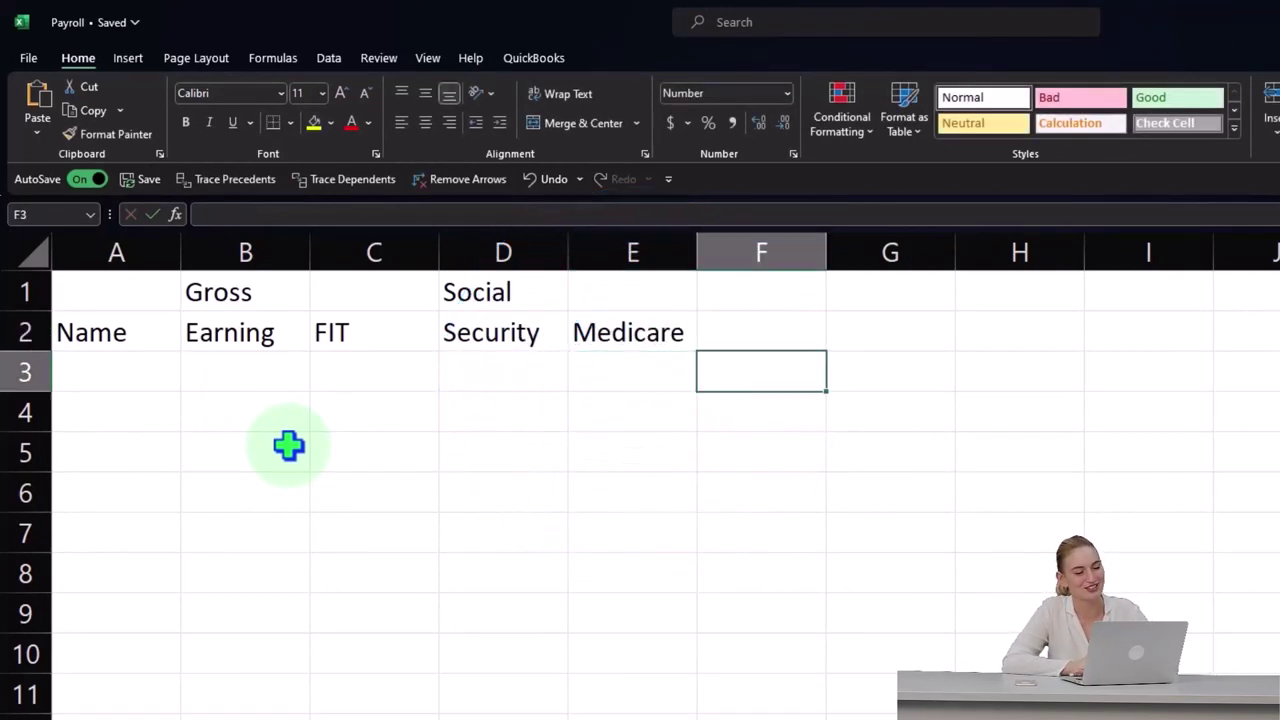
key(Up)
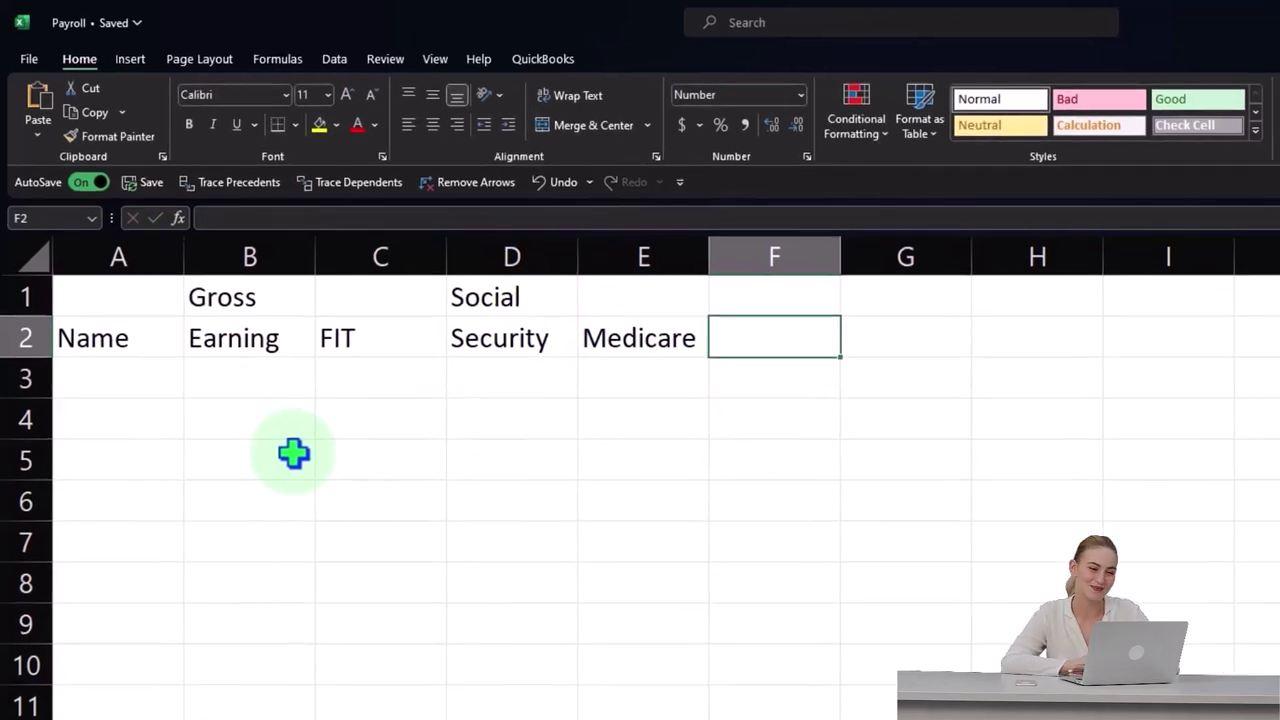
key(Up)
text(SS)
key(Return)
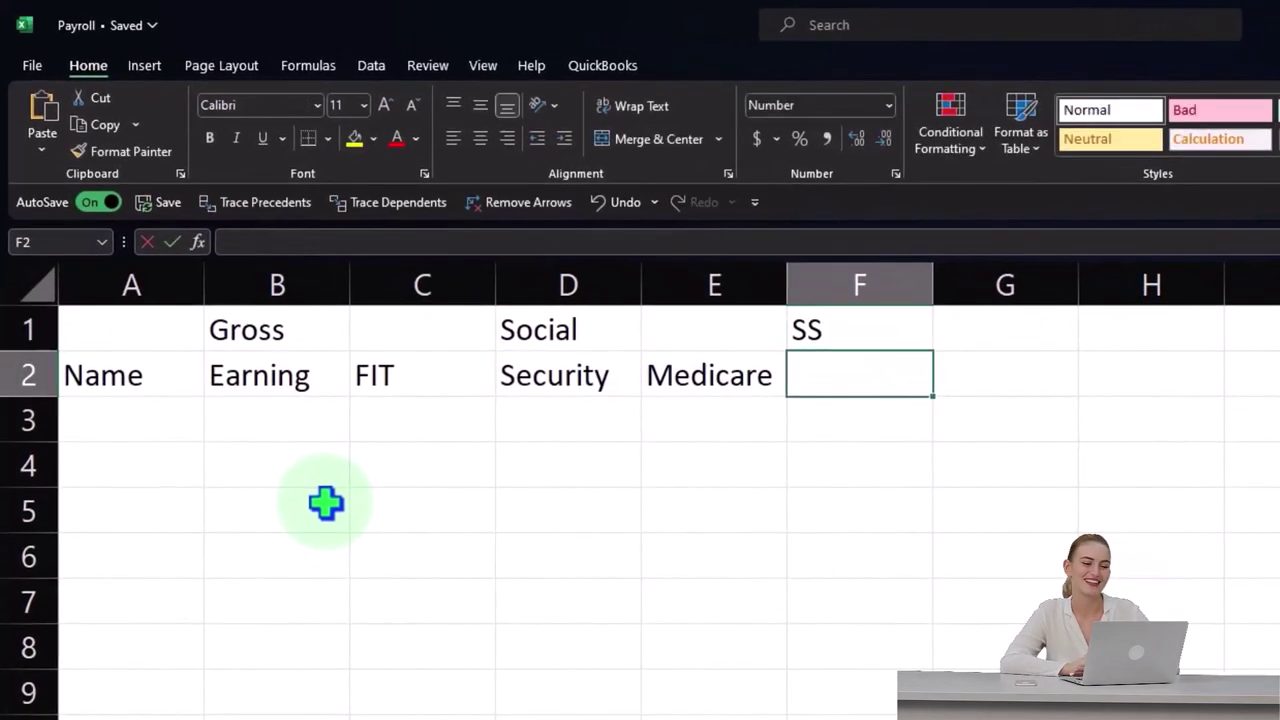
text(Adj)
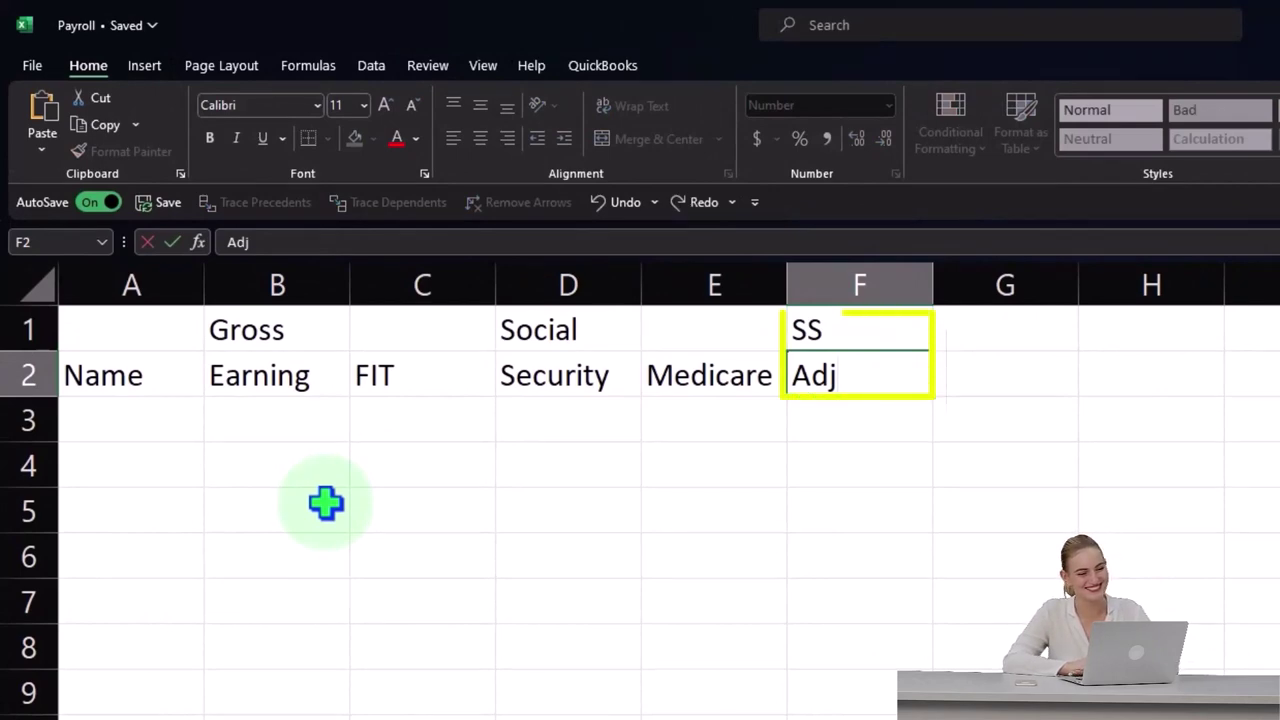
key(ctrl+Return)
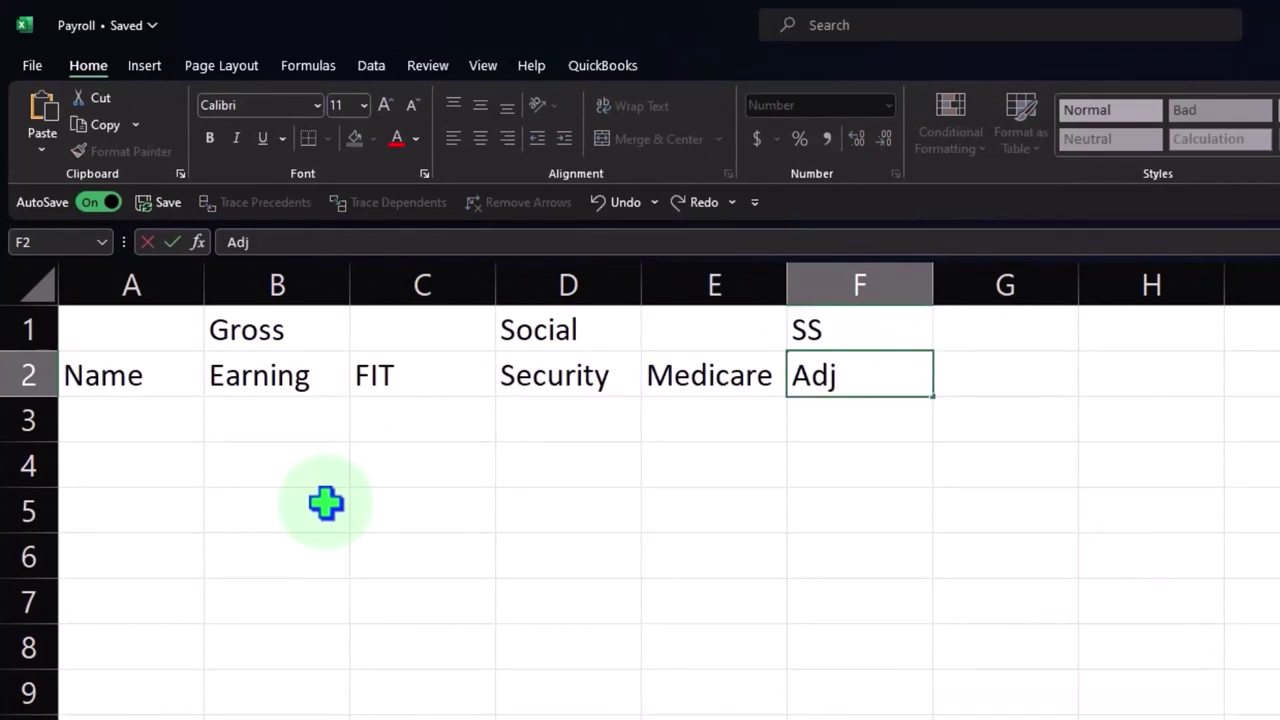
key(Return)
- Enter the Net / Pay heading in G1:G2
key(Right)
key(Up)
key(Up)
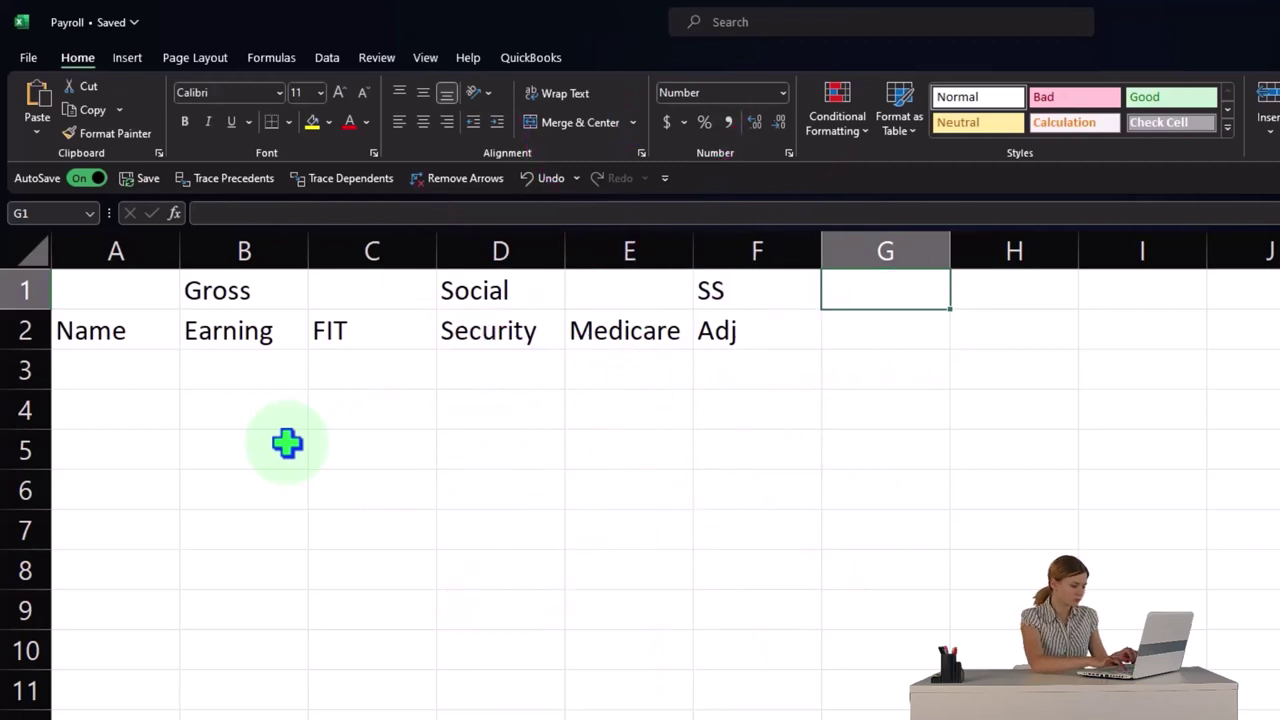
text(Net)
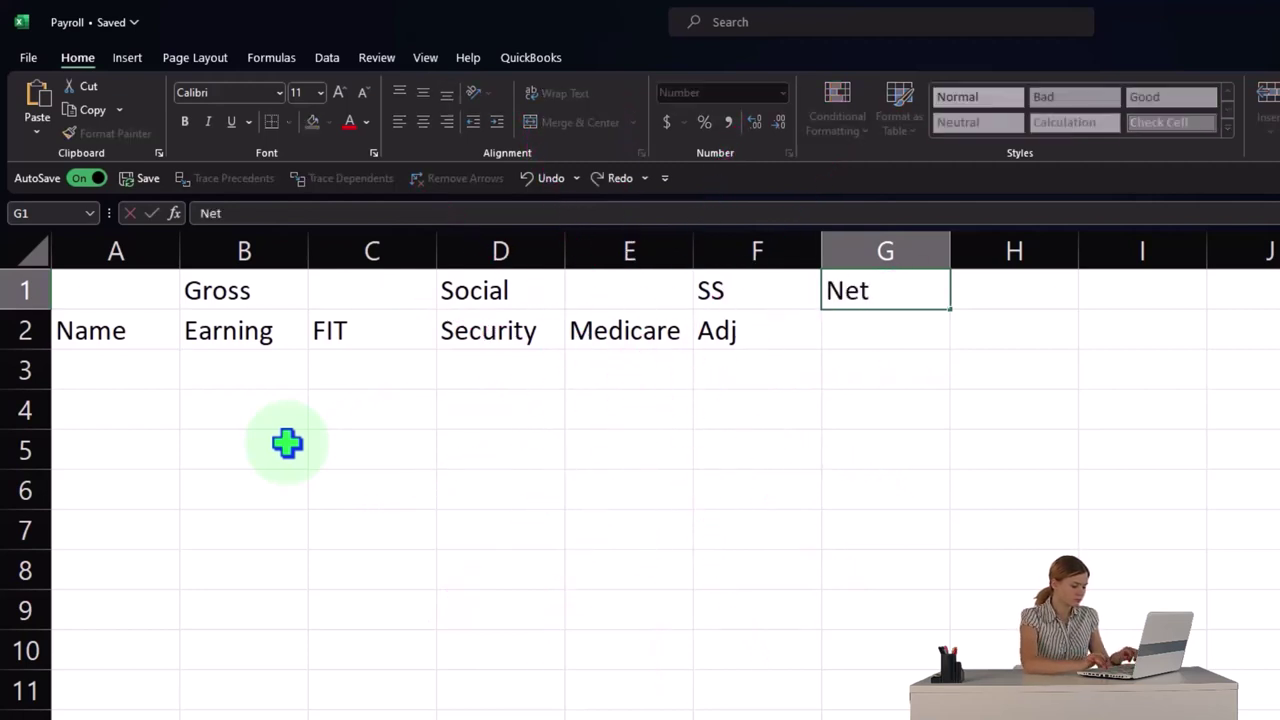
key(Return)
text(P)
key(Tab)
- Link H1 to the Social heading and J2 and H2 to Medicare with + formulas
key(Up)
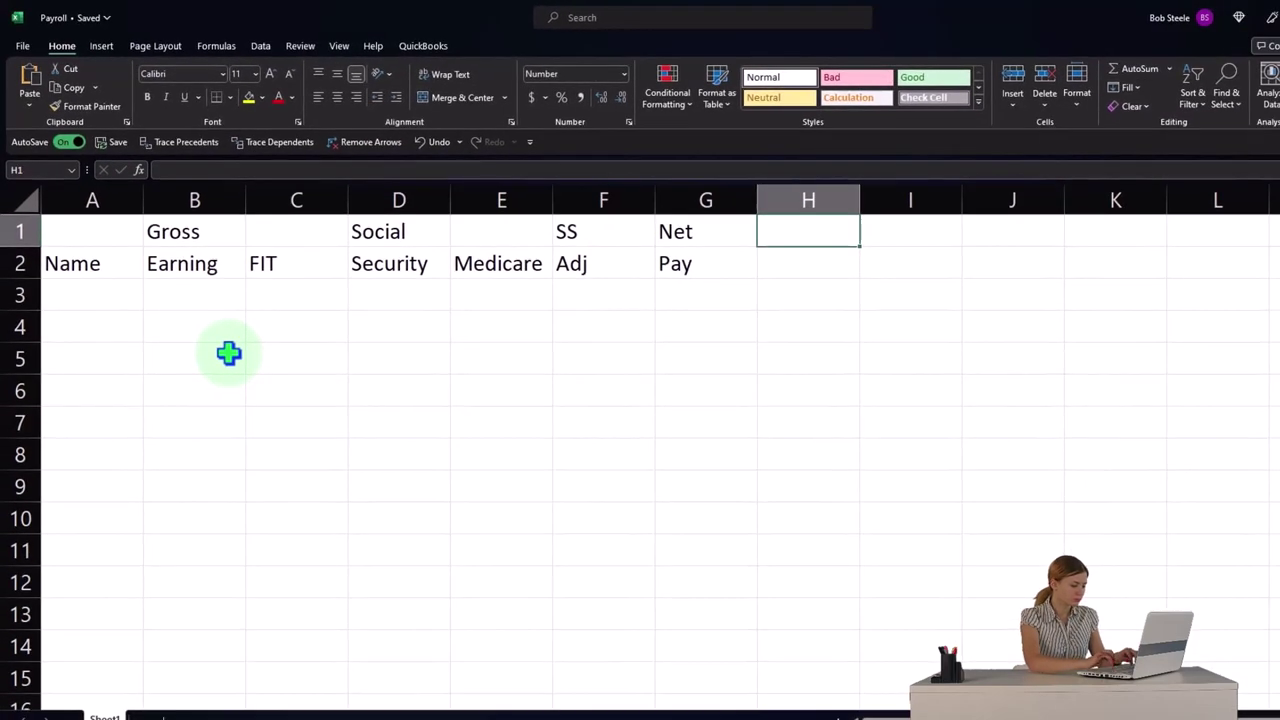
text(+D1)
key(Tab)
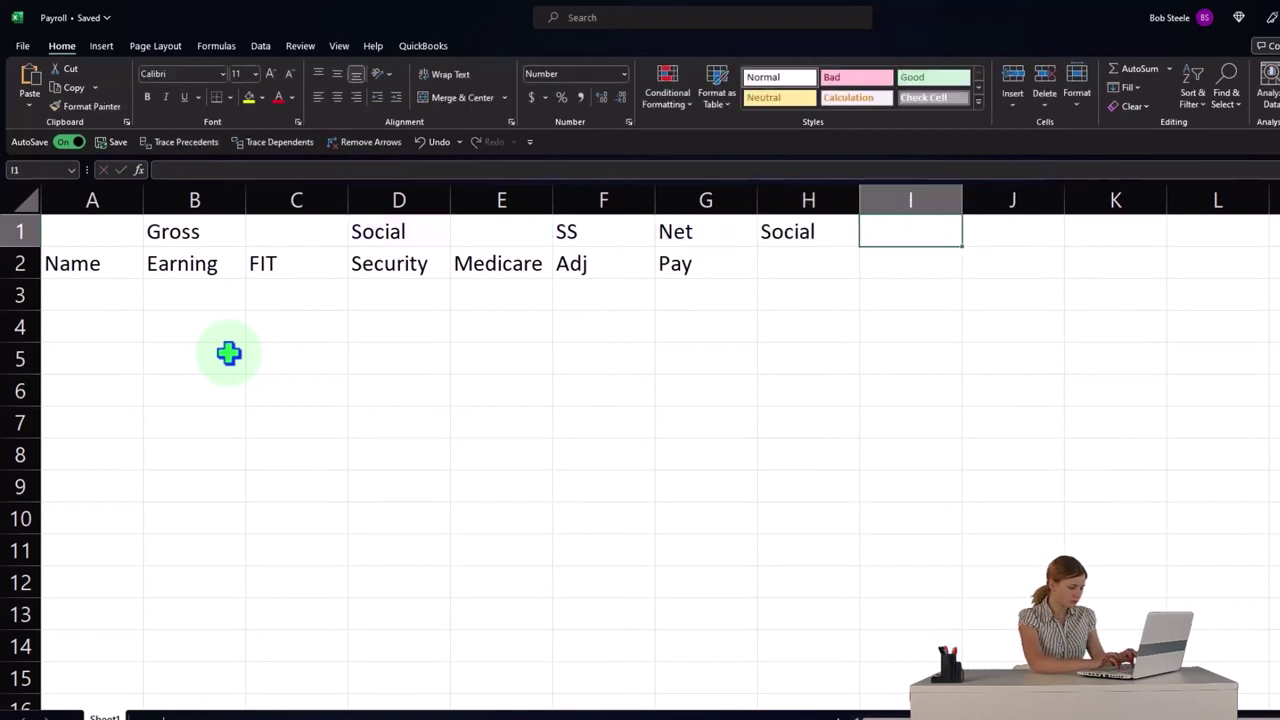
key(Down)
key(Right)
text(+)
key(Left)
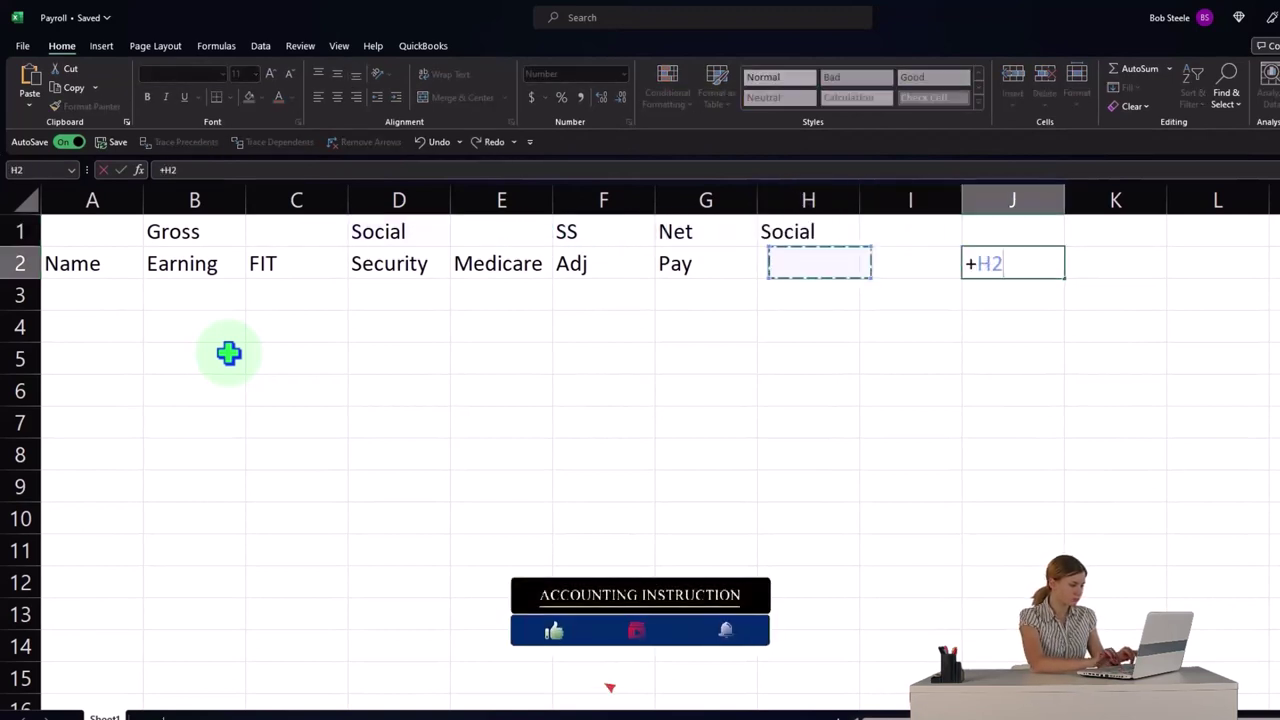
key(Left)
key(Left)
key(Left)
key(Left)
key(Return)
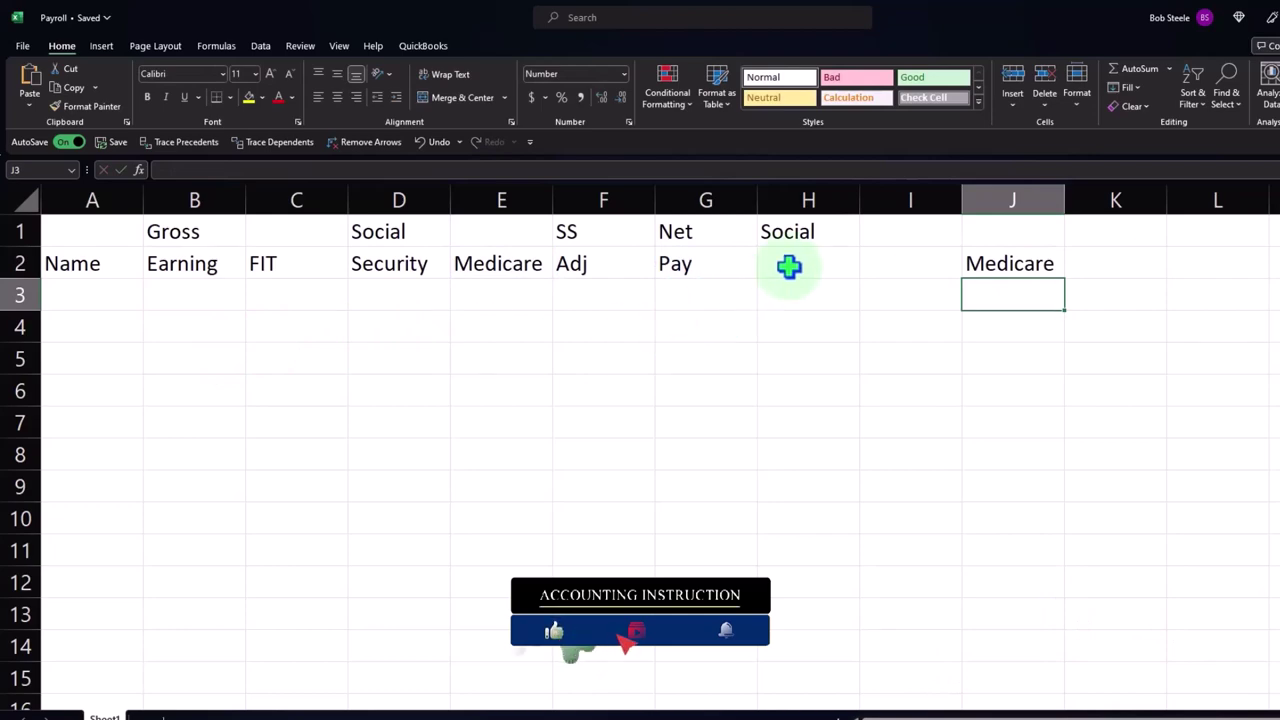
click(790, 265)
text(+)
key(Left)
key(Left)
key(Left)
key(Return)
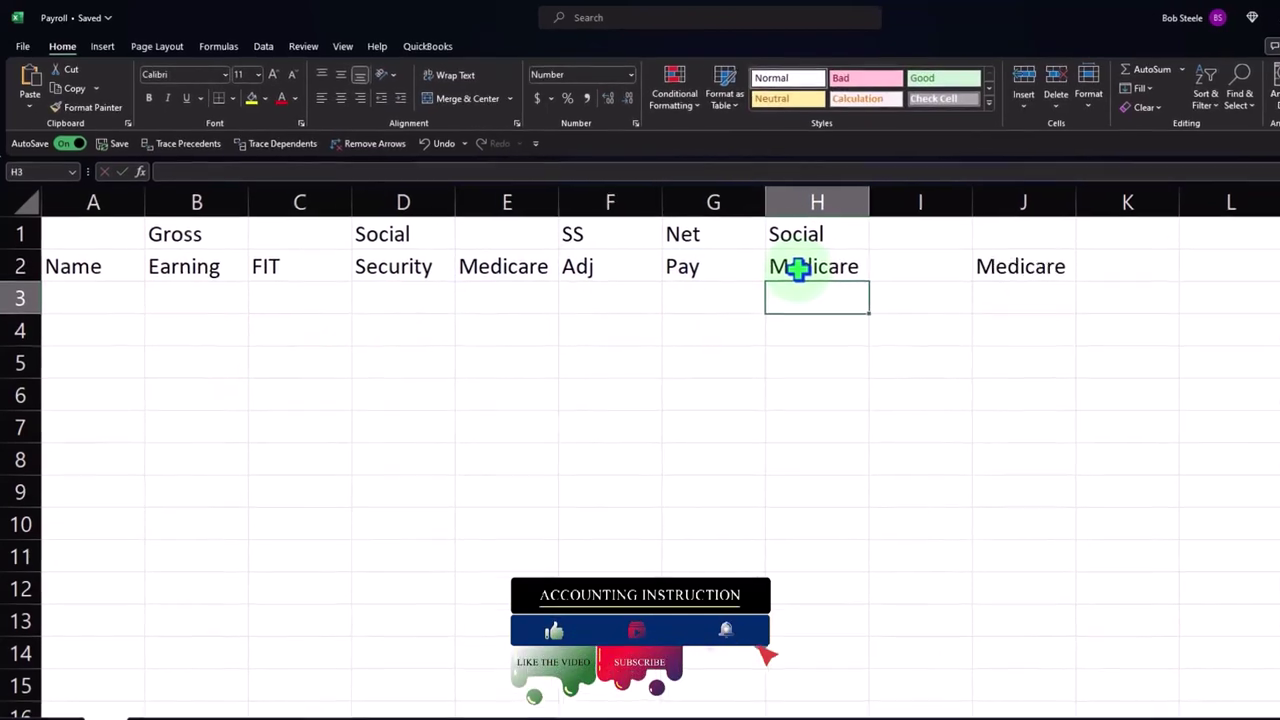
- Move the Medicare link from J2 to I2 and enter SS / Adj in J1:J2
drag(100, 236, 656, 245)
drag(760, 283, 1030, 284)
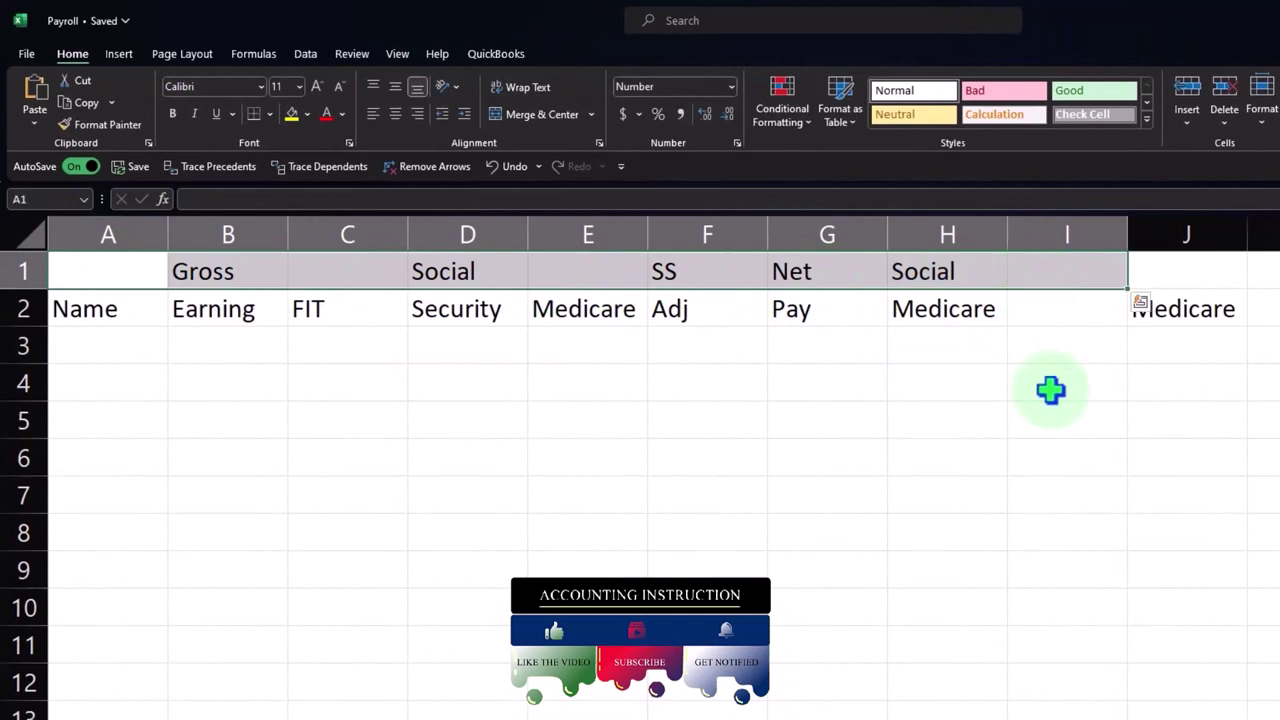
click(1051, 391)
click(1171, 306)
drag(1185, 323, 1105, 330)
click(1173, 277)
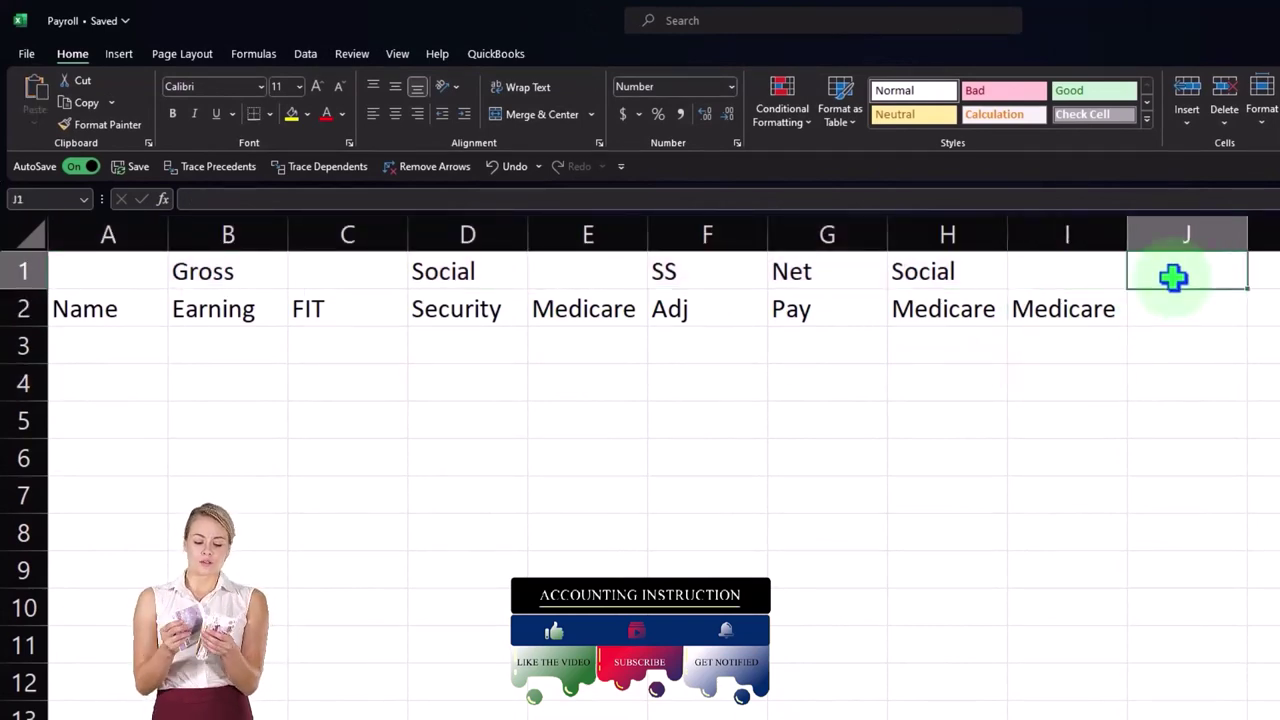
text(SS)
key(Return)
text(Adj)
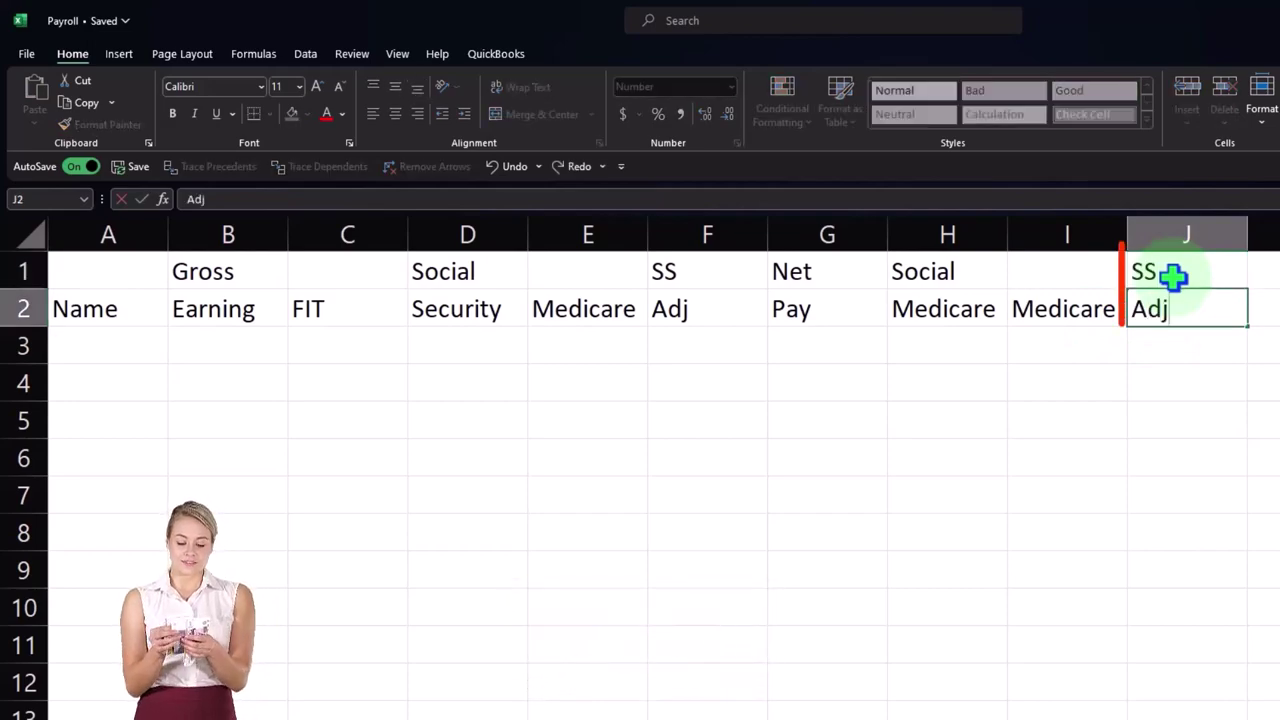
key(Return)
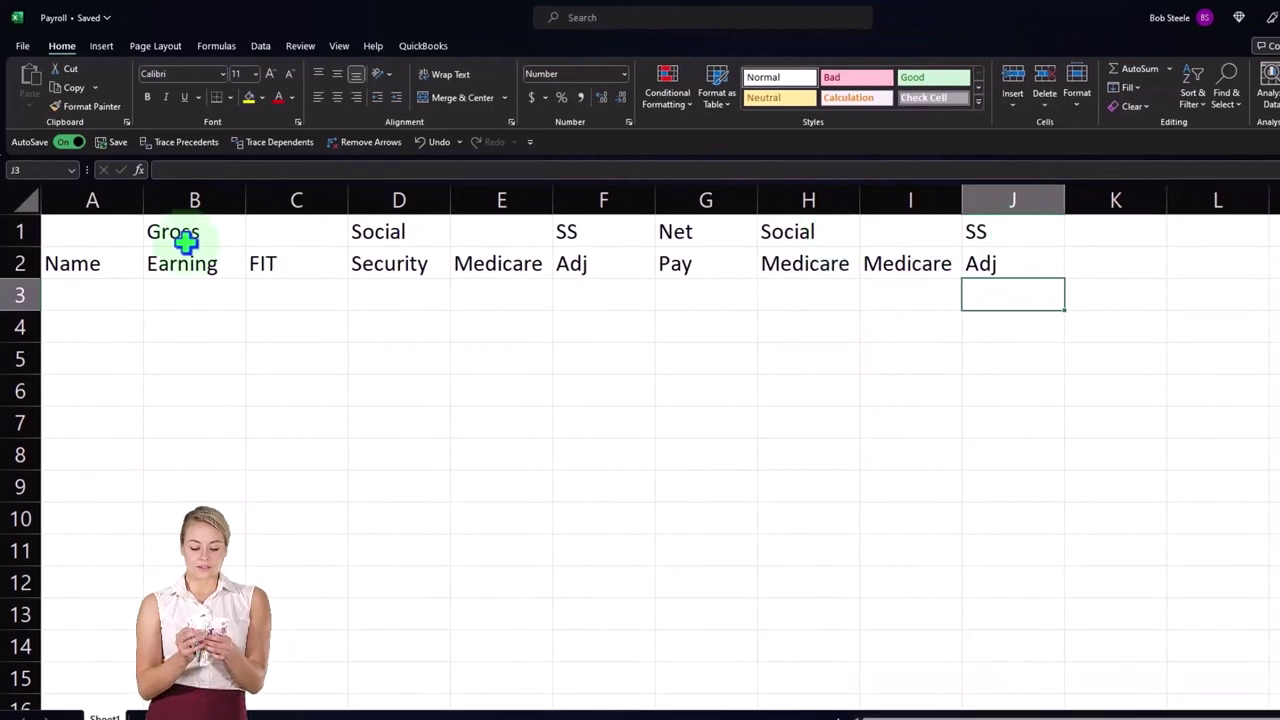
- Shift the A1:J2 header block down one row and type FICA in D1
click(118, 239)
drag(115, 233, 937, 260)
mouse_move(595, 278)
mouse_down()
mouse_move(600, 300)
mouse_move(578, 296)
mouse_up()
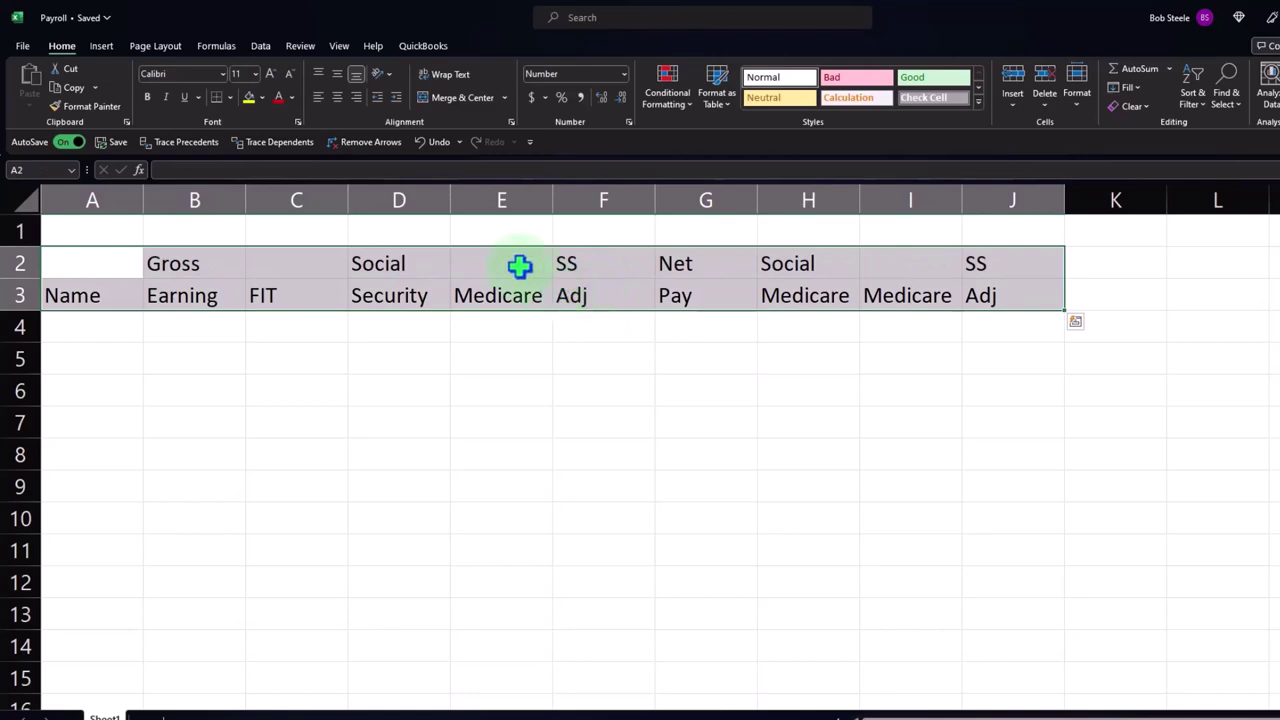
drag(394, 223, 466, 220)
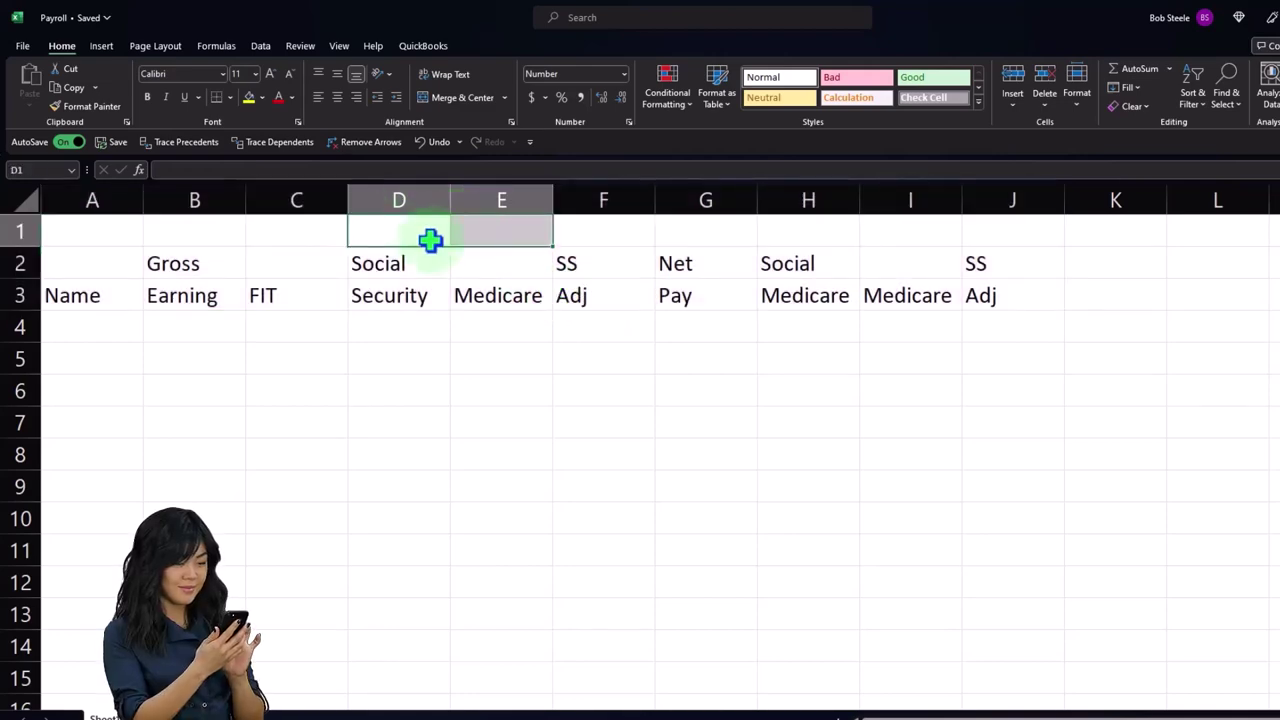
click(432, 240)
text(FICA)
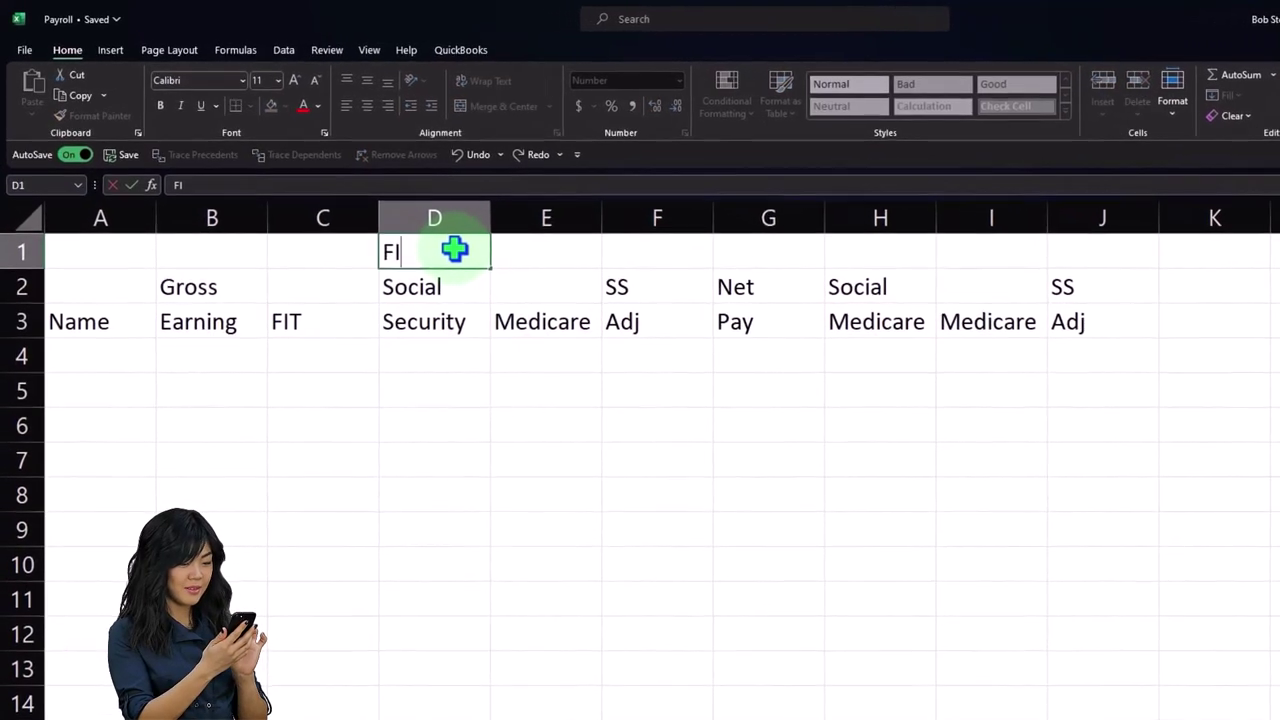
key(Return)
- Apply Center Across Selection horizontal alignment to D1:E1
drag(456, 251, 513, 246)
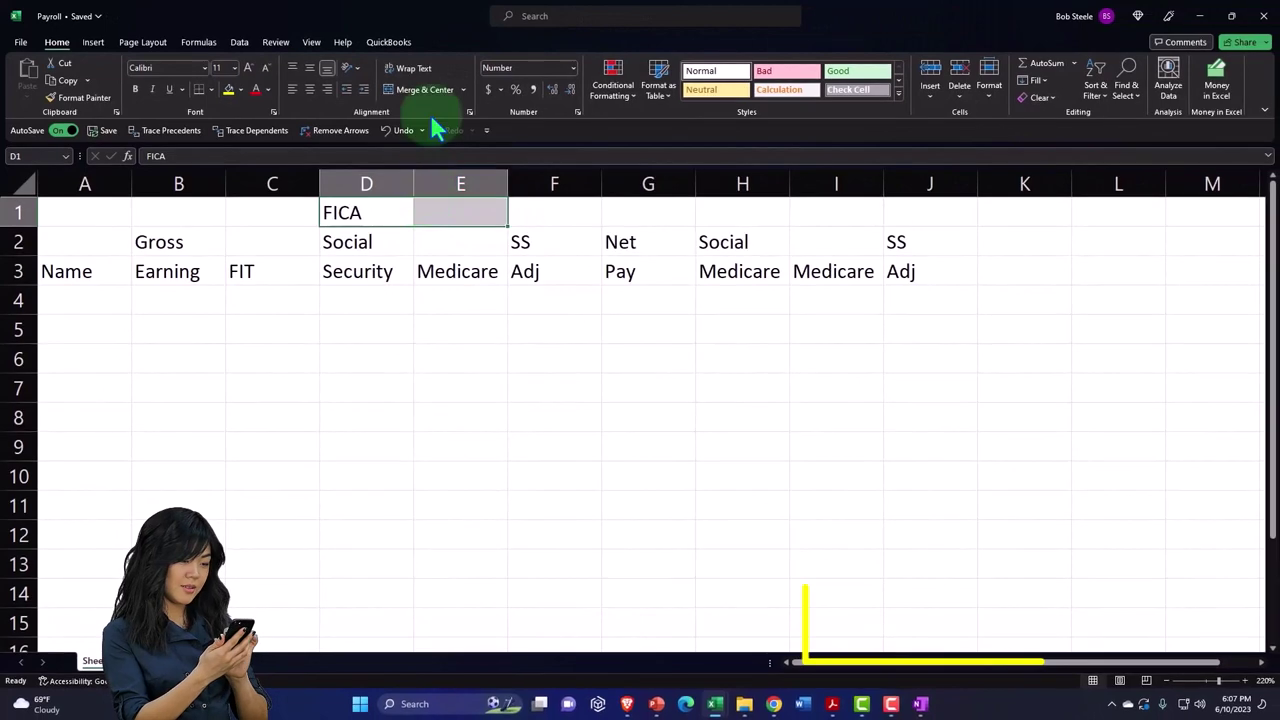
right_click(400, 209)
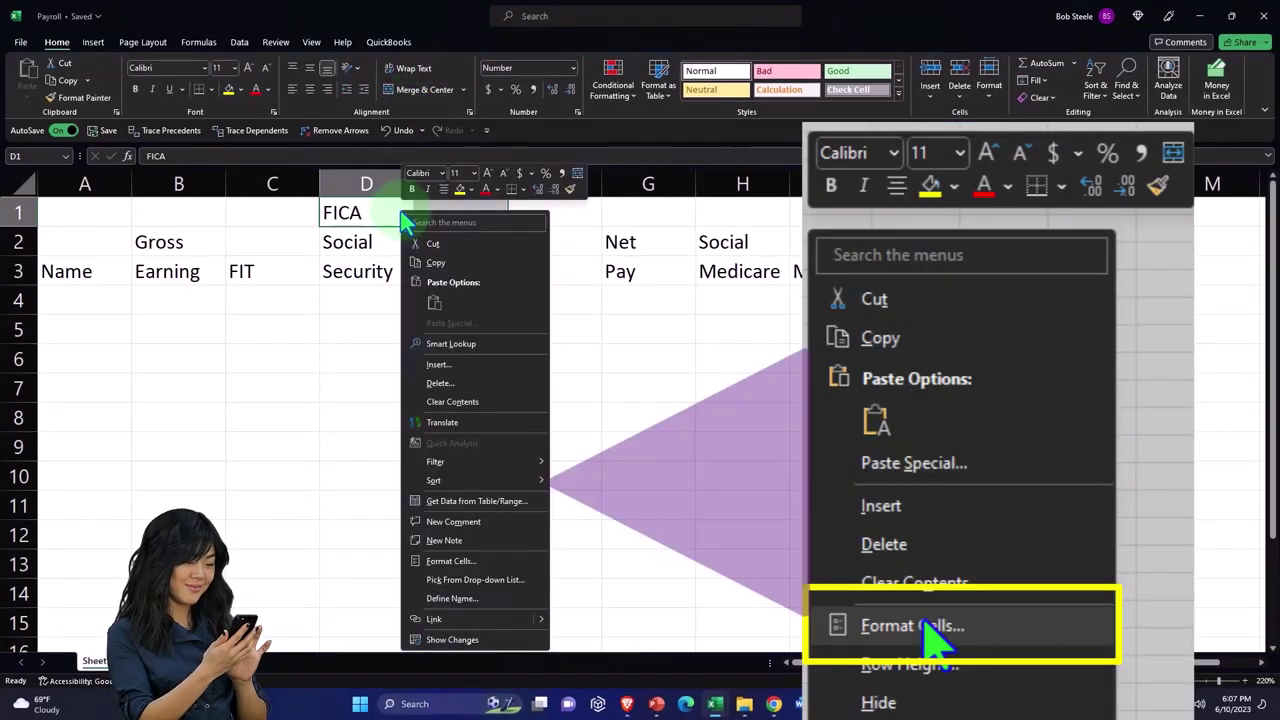
click(452, 562)
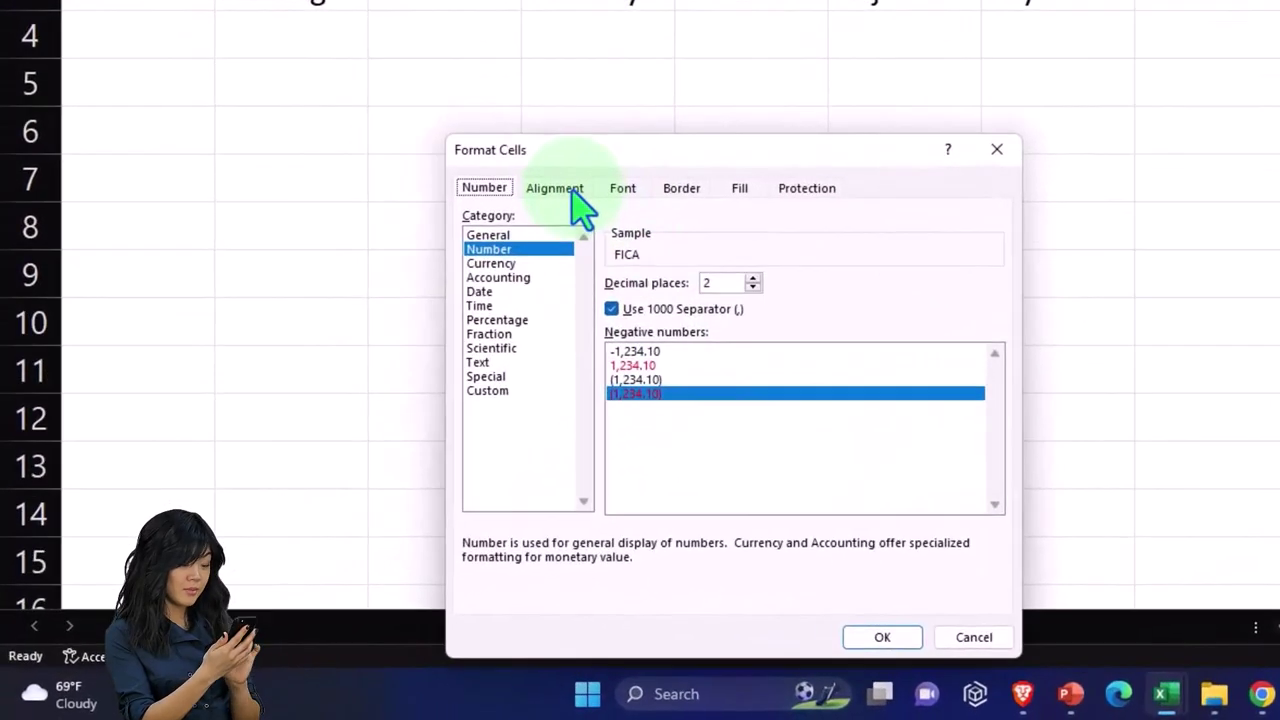
click(344, 389)
click(691, 208)
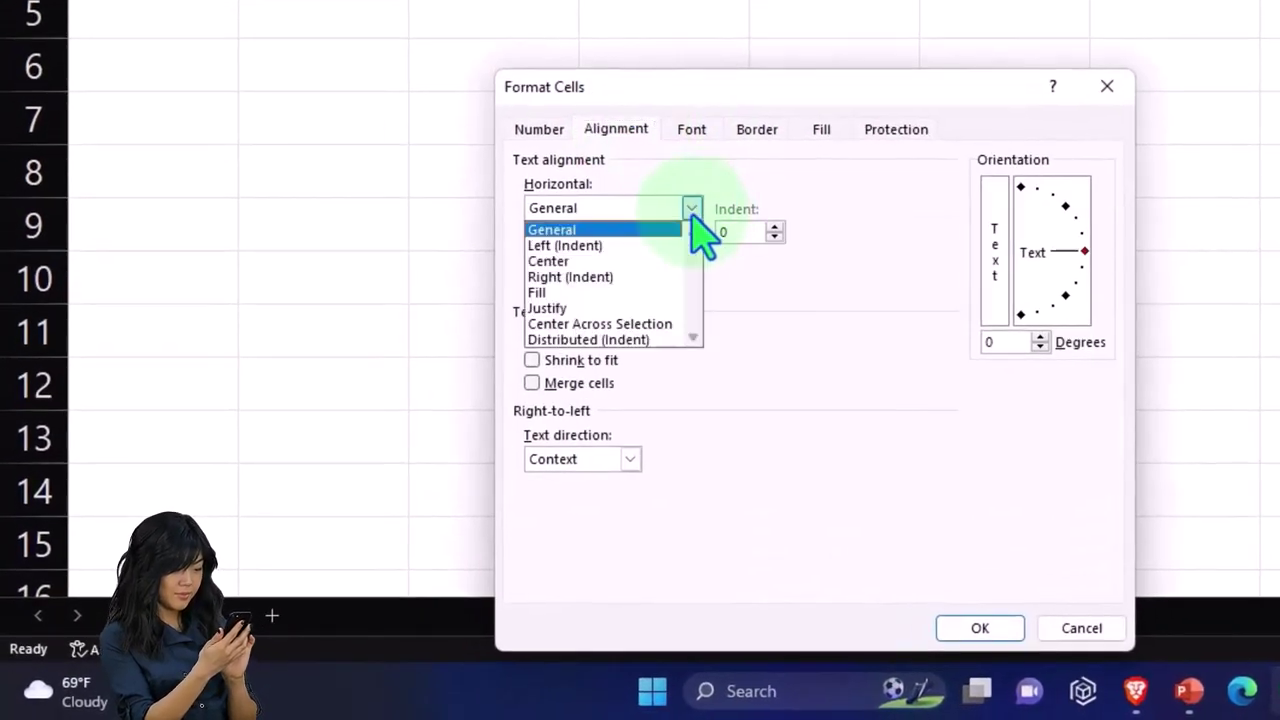
click(680, 324)
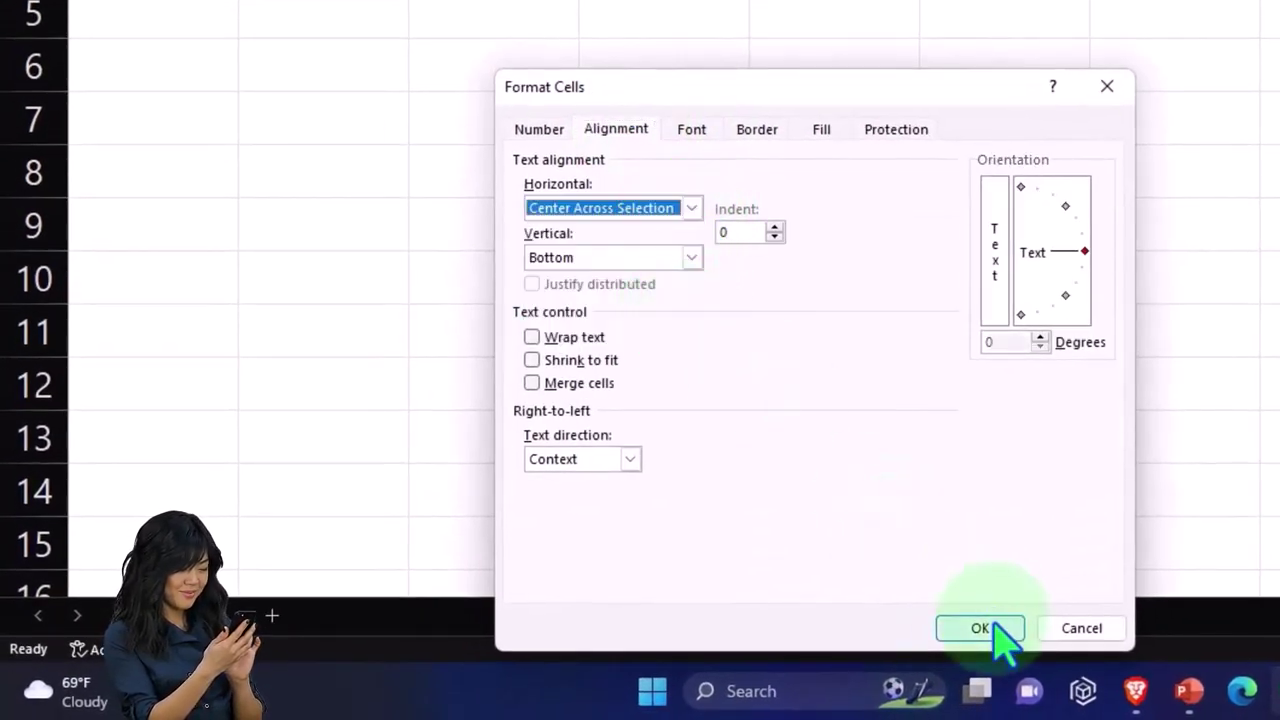
click(982, 628)
click(505, 432)
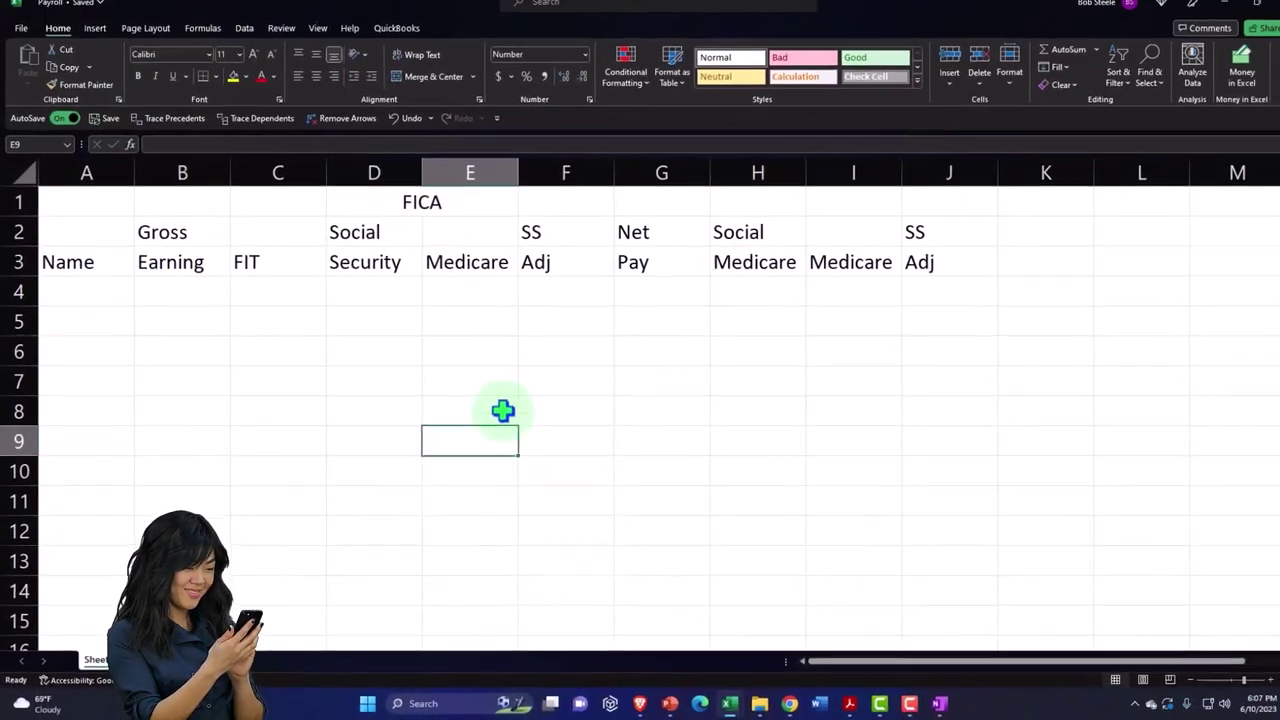
- Give the FICA heading in D1:E1 a dark blue fill and white font
drag(405, 207, 473, 190)
key(ctrl+space)
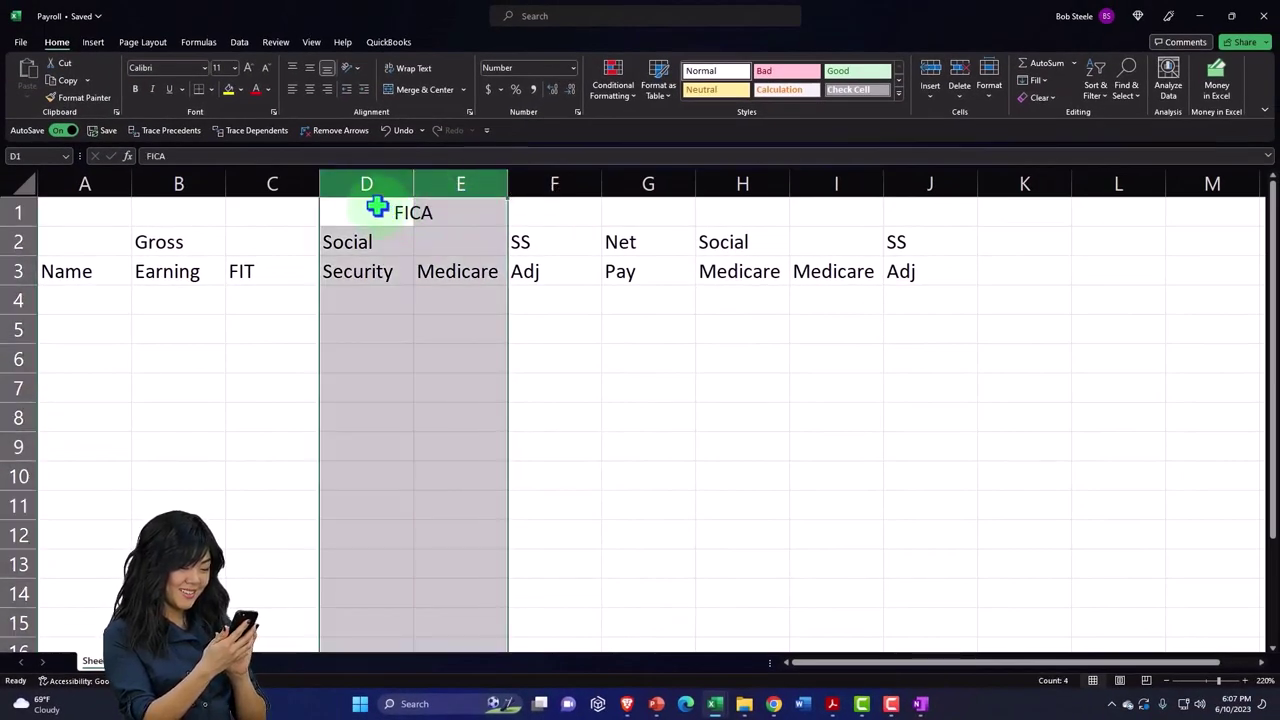
drag(377, 207, 443, 207)
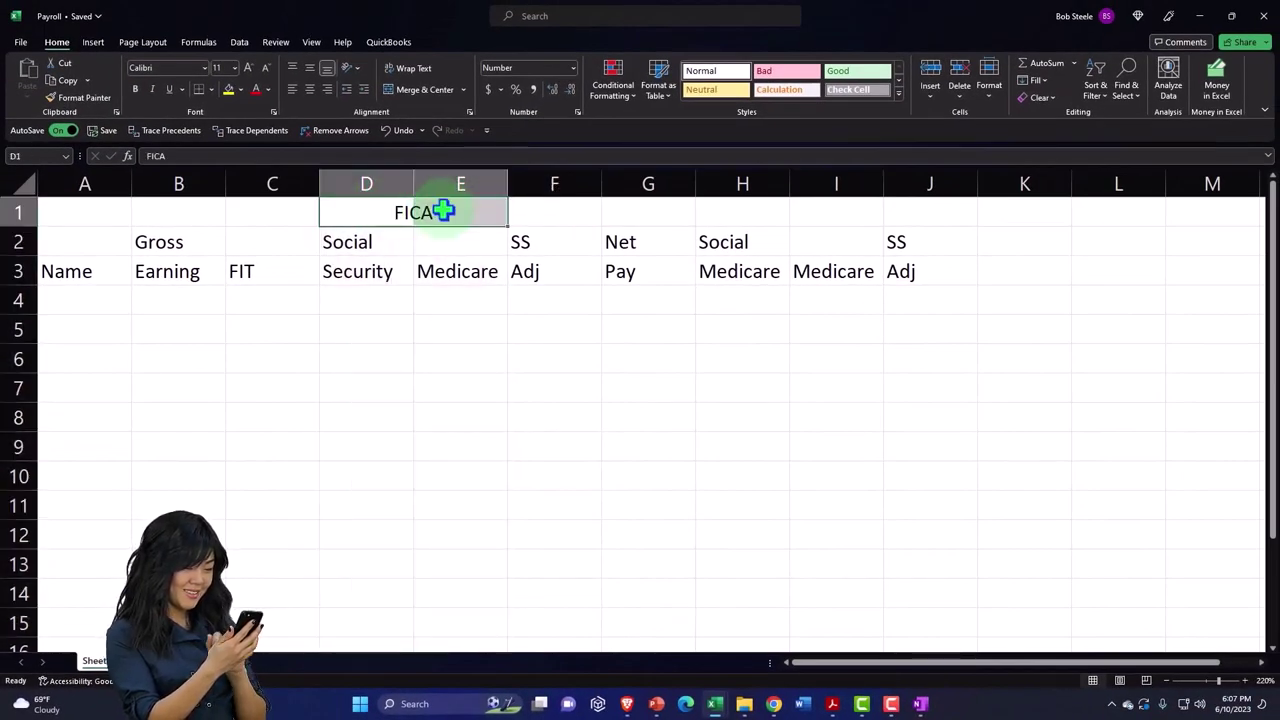
click(240, 89)
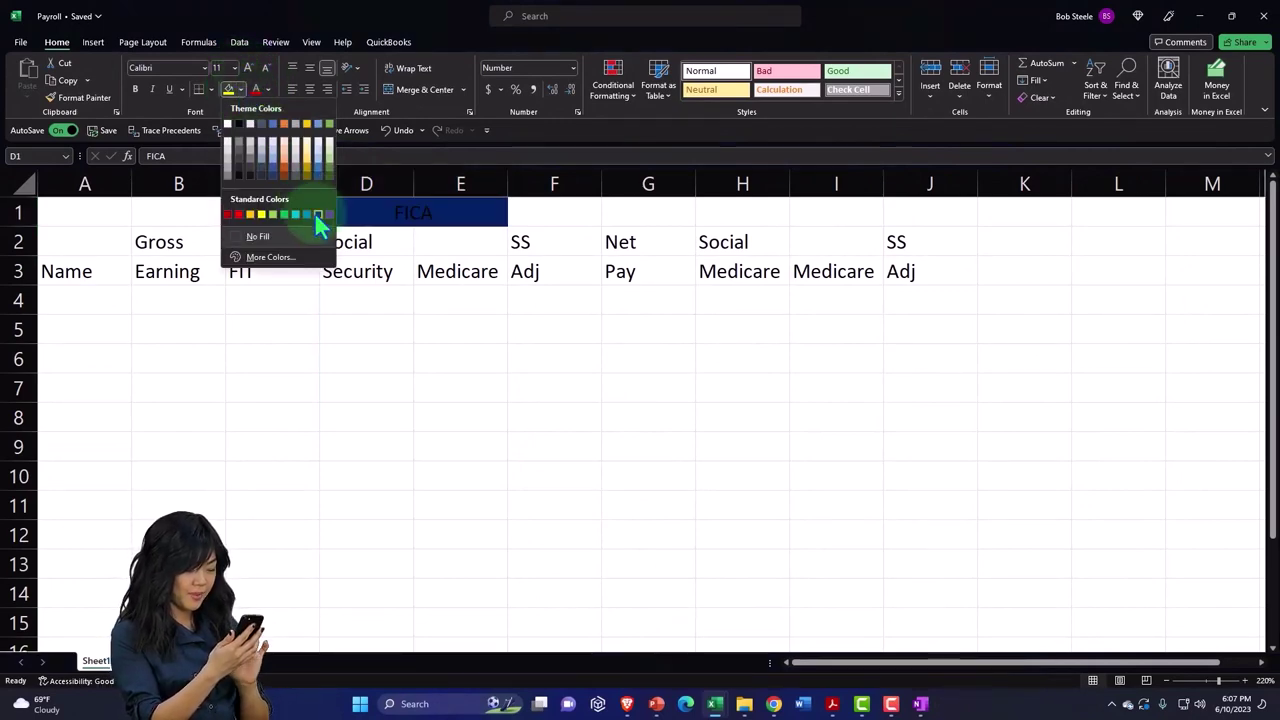
click(316, 214)
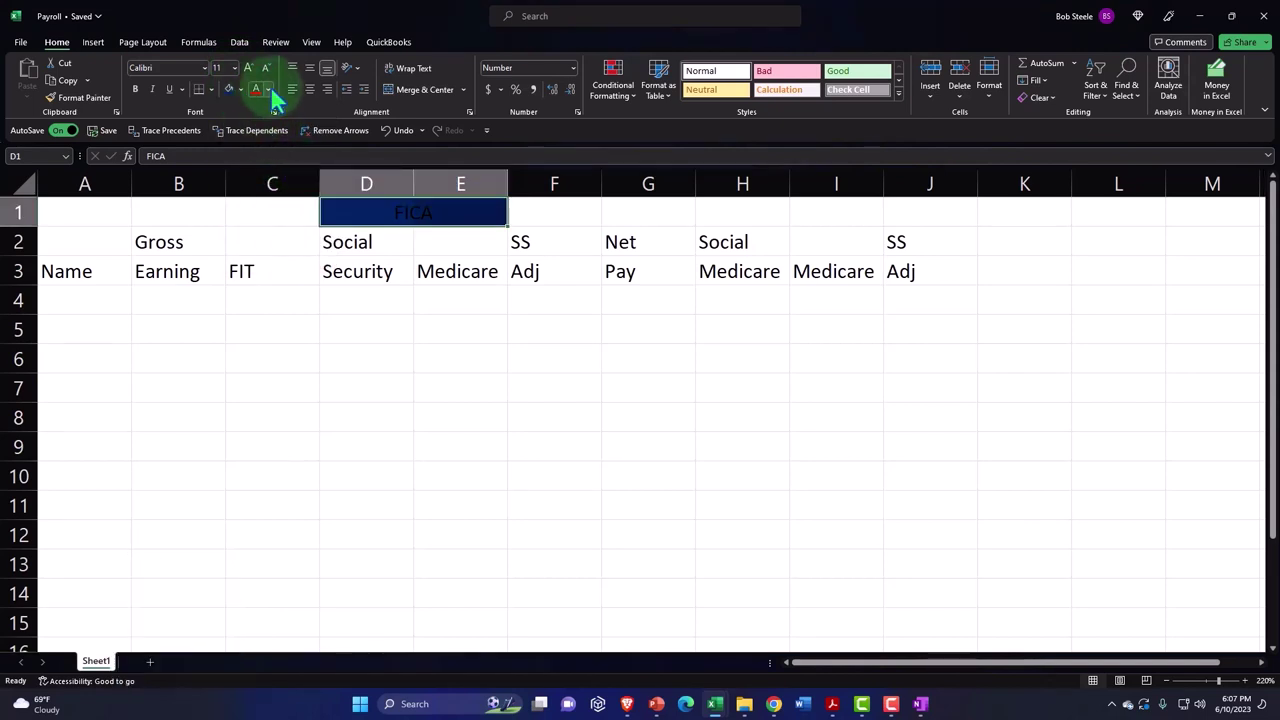
click(268, 89)
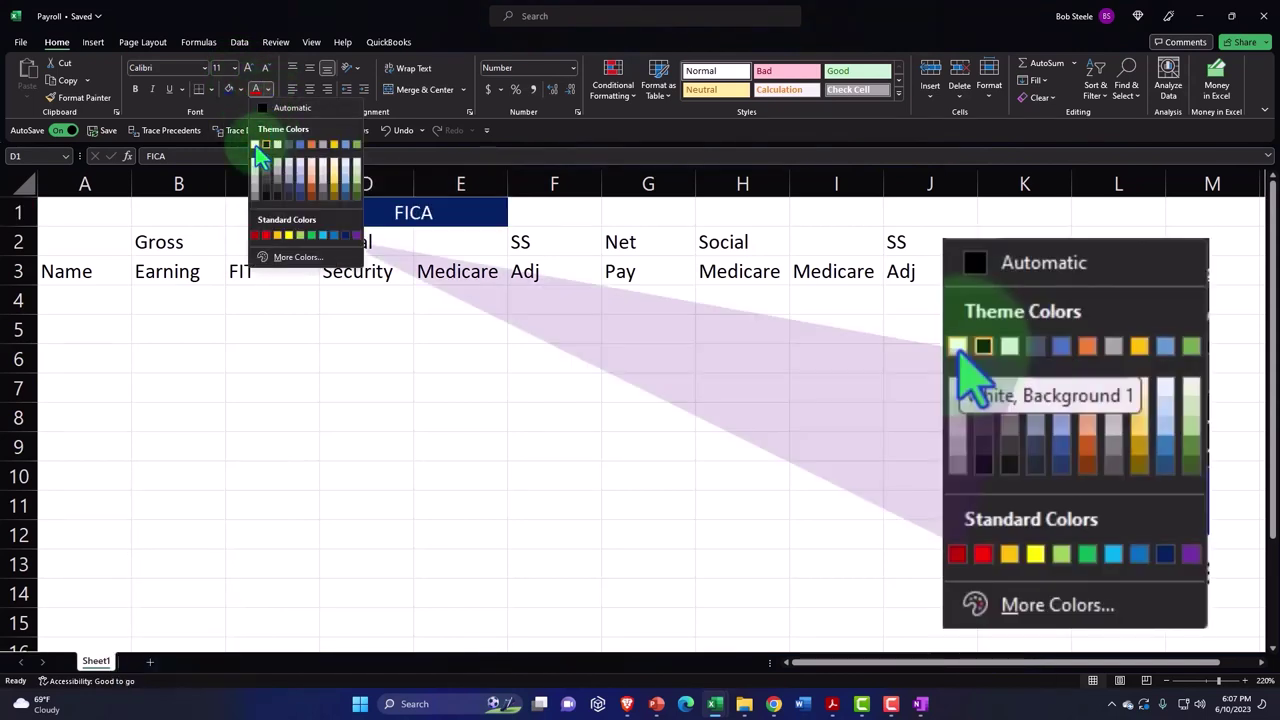
click(257, 148)
- Bold the entire sheet and copy the FICA heading into H1
click(22, 182)
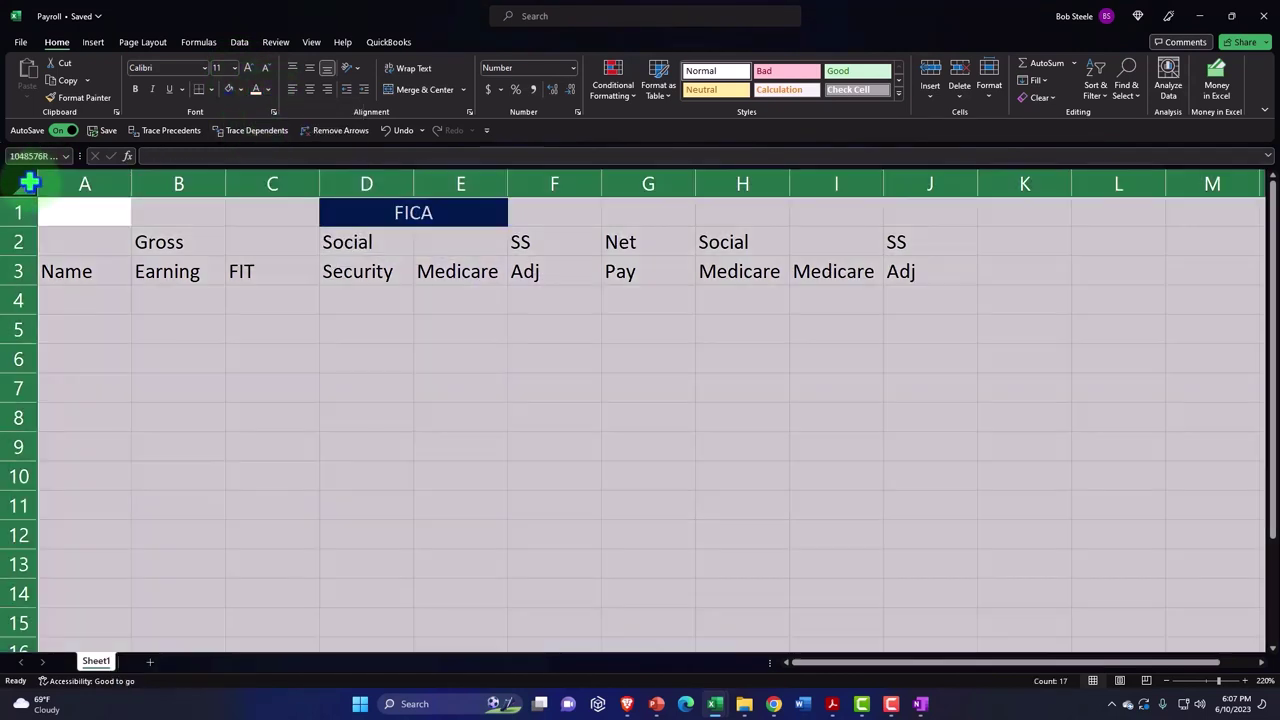
click(135, 89)
click(490, 340)
drag(360, 212, 427, 212)
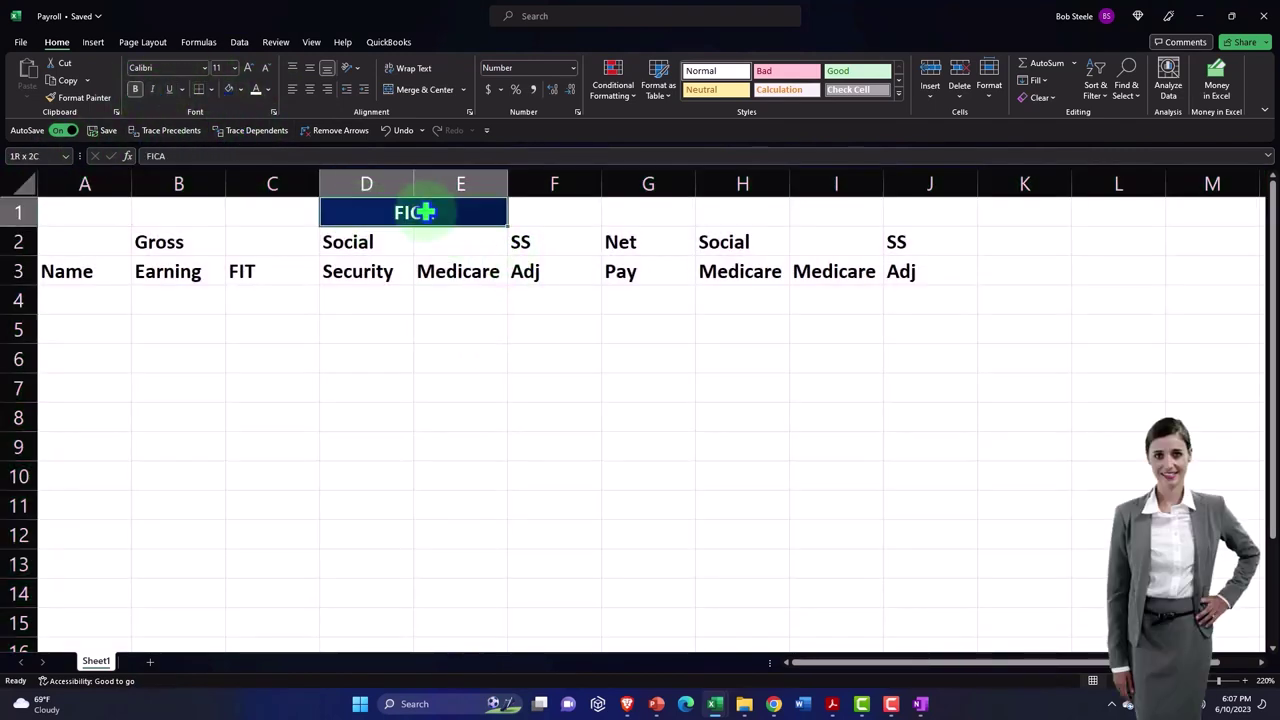
key(ctrl+c)
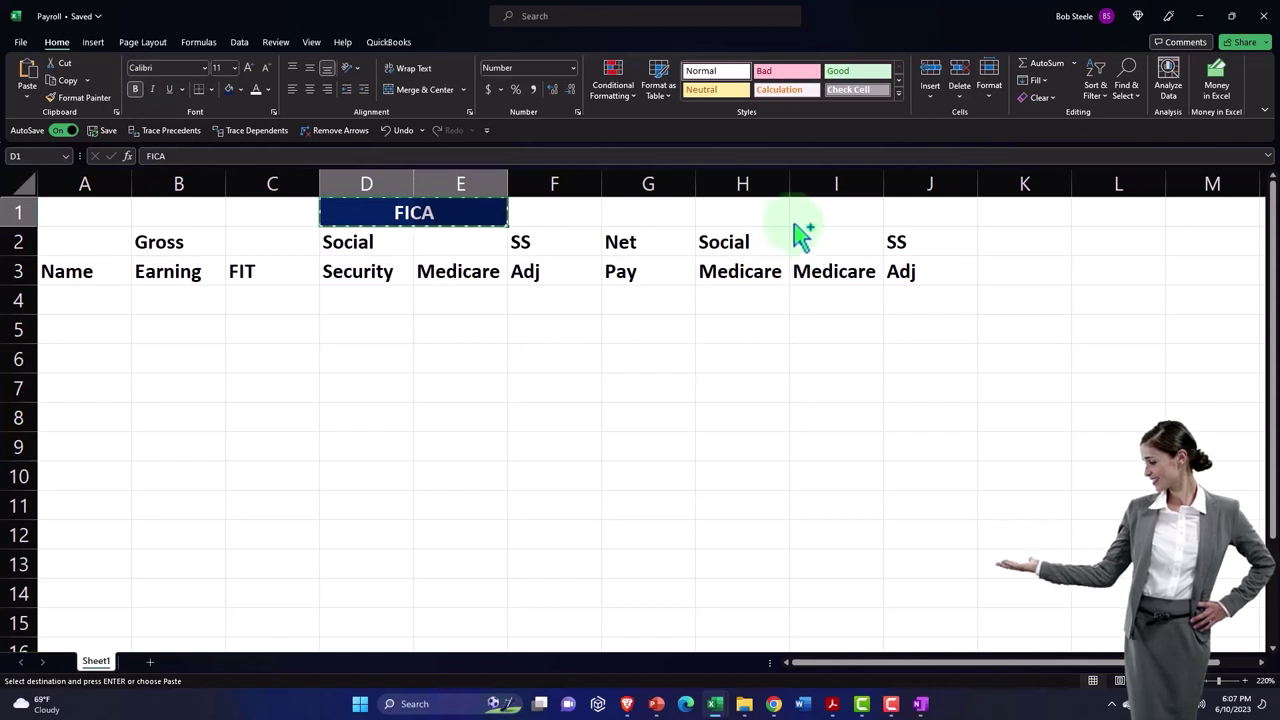
click(760, 218)
key(ctrl+v)
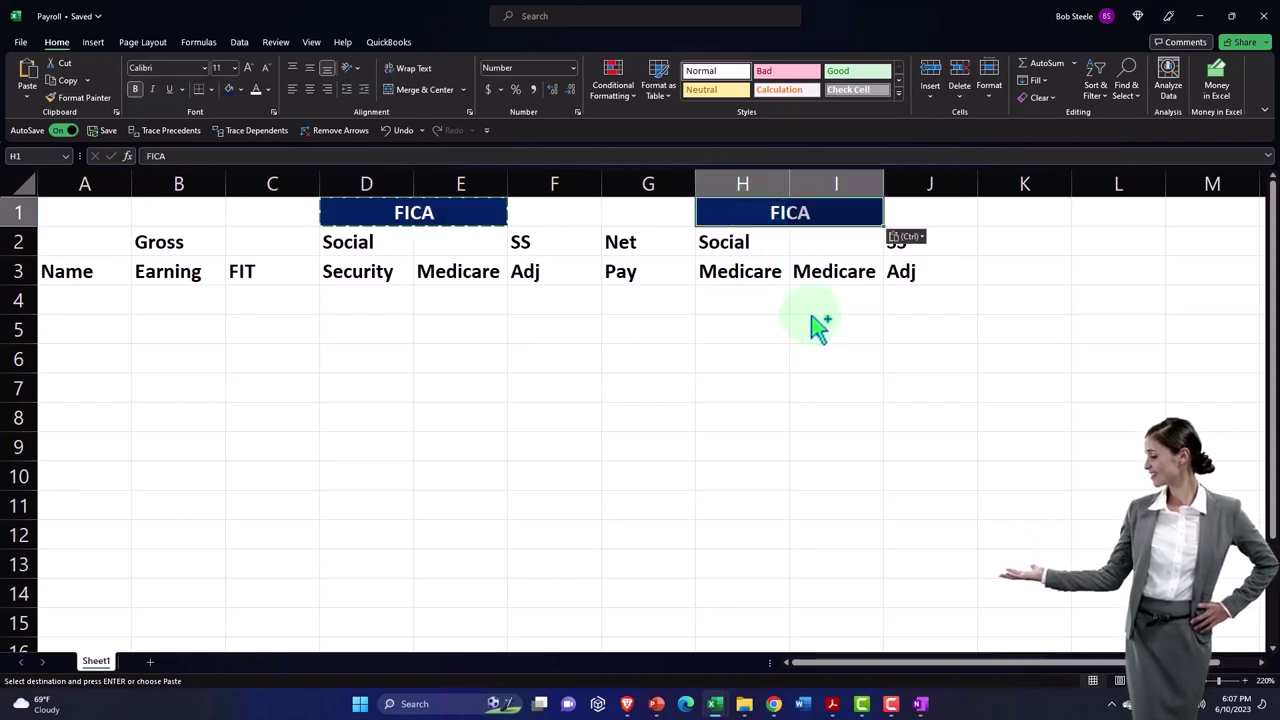
click(814, 329)
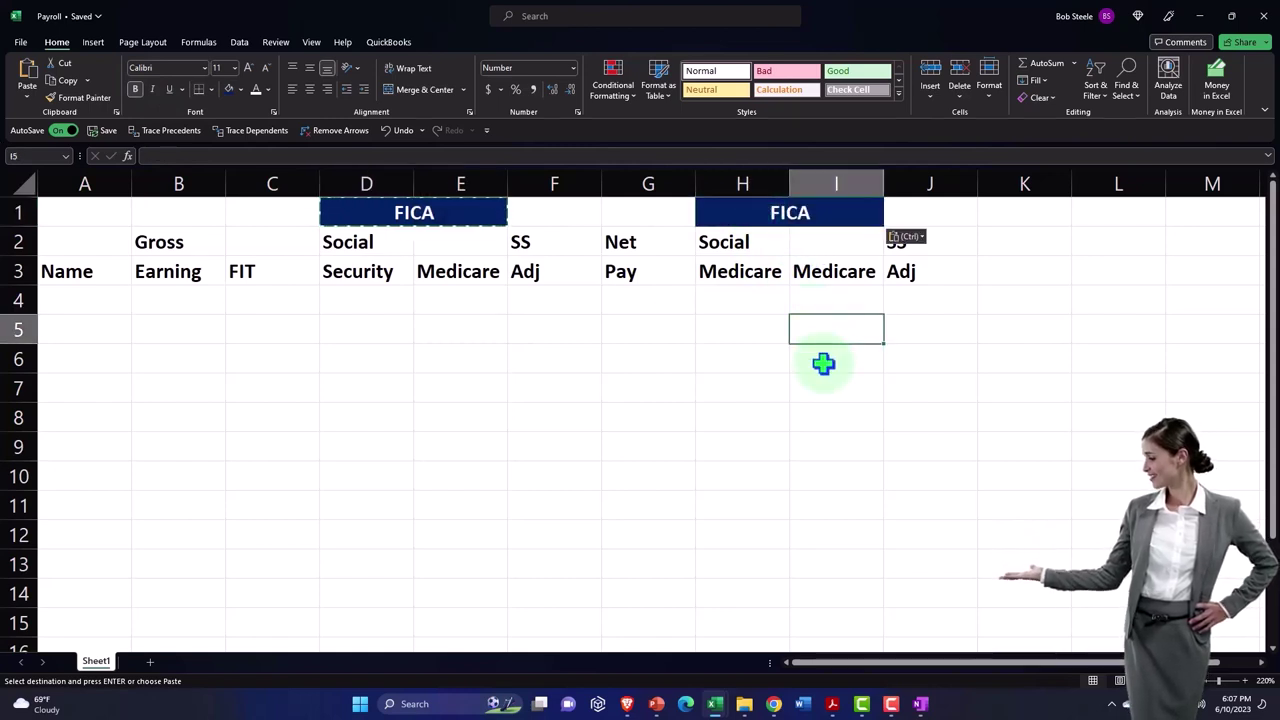
- Centre FICA across D1:F1 and Format Paint that heading onto H1:J1
drag(390, 210, 523, 209)
right_click(531, 209)
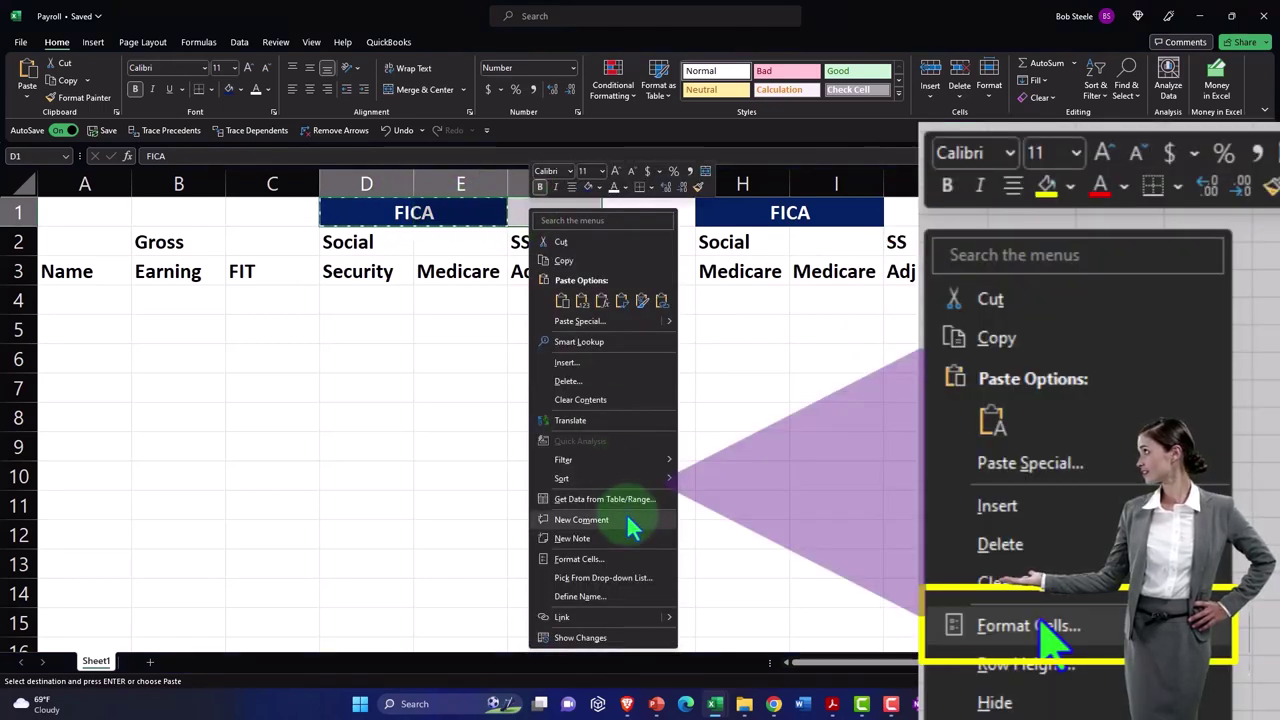
click(623, 560)
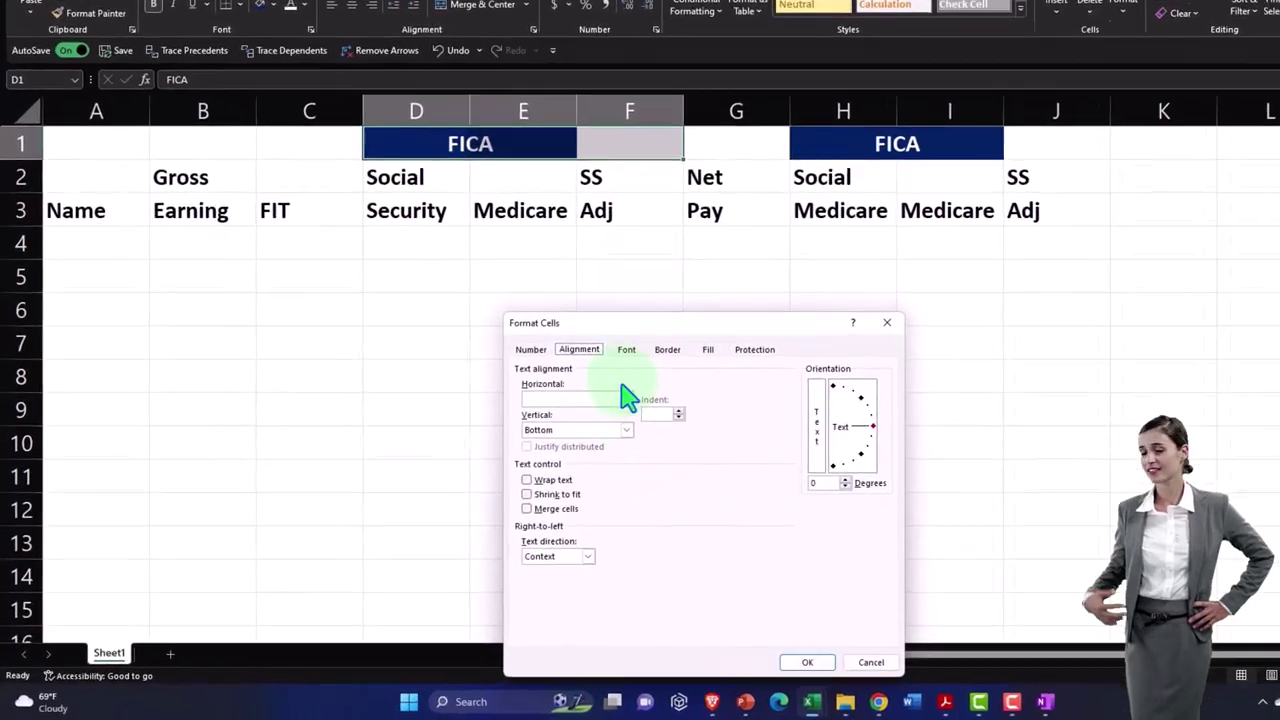
click(626, 398)
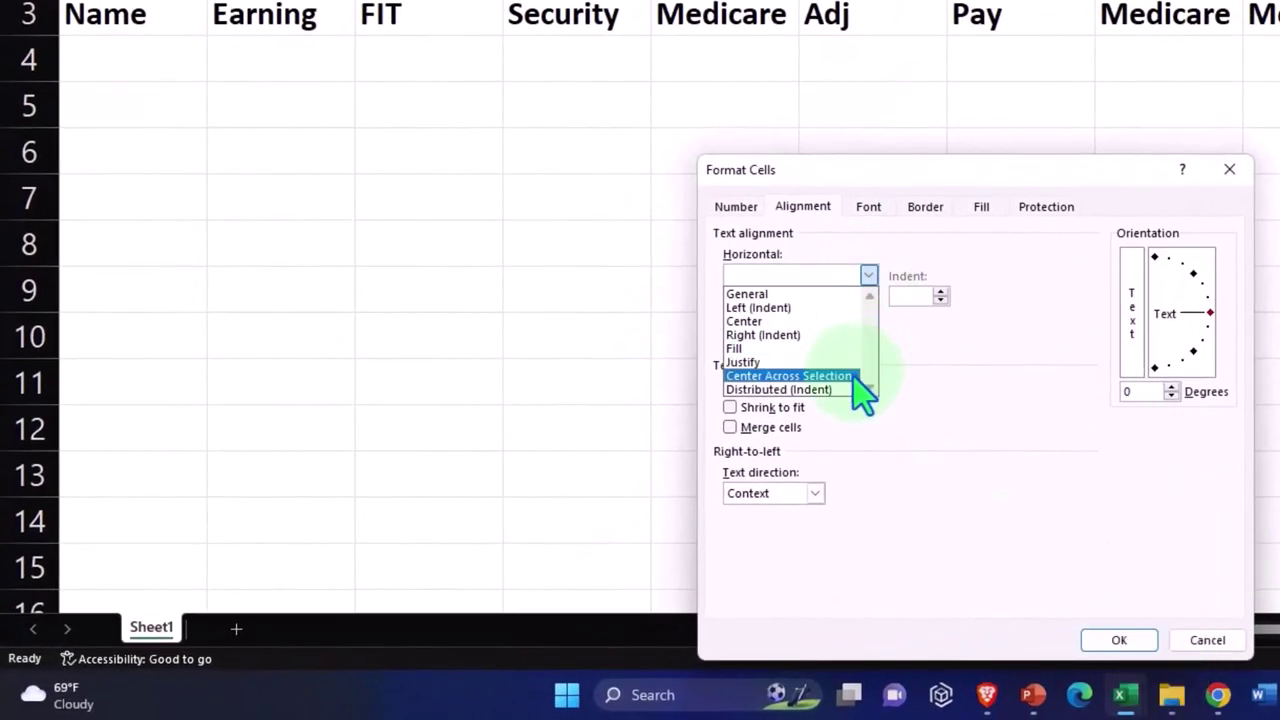
click(789, 376)
click(1119, 640)
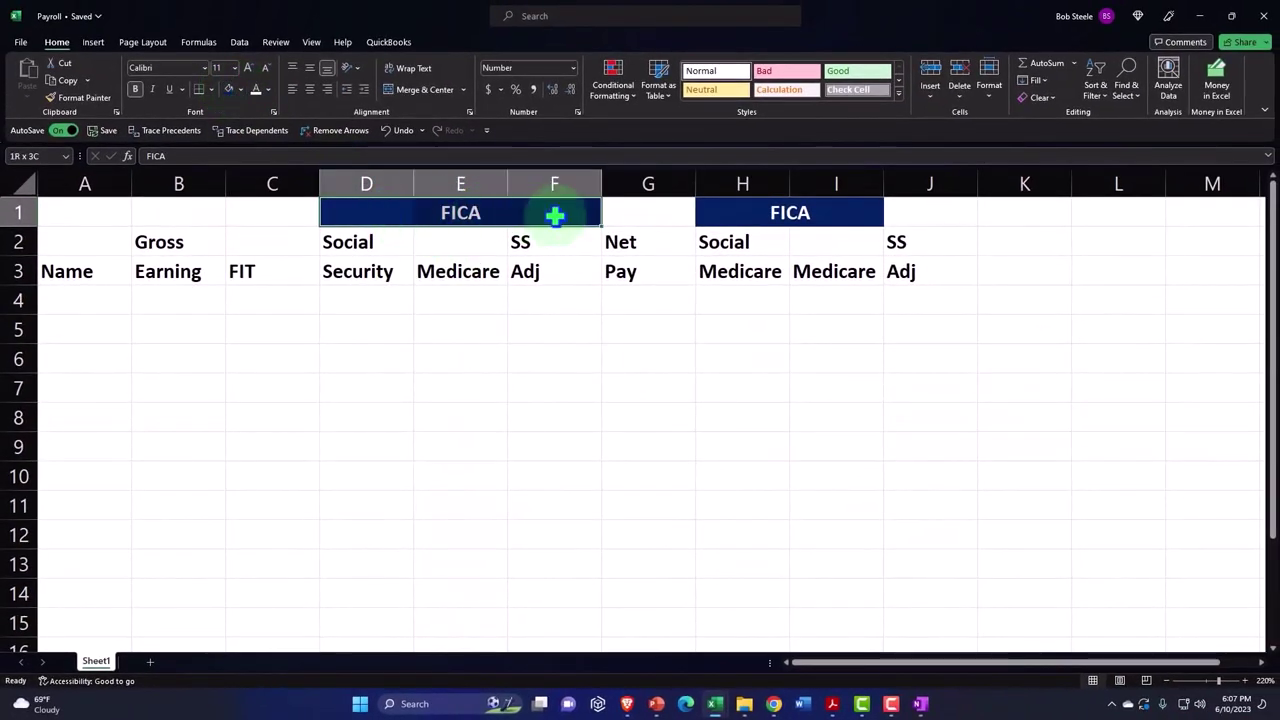
click(70, 97)
click(740, 210)
click(840, 335)
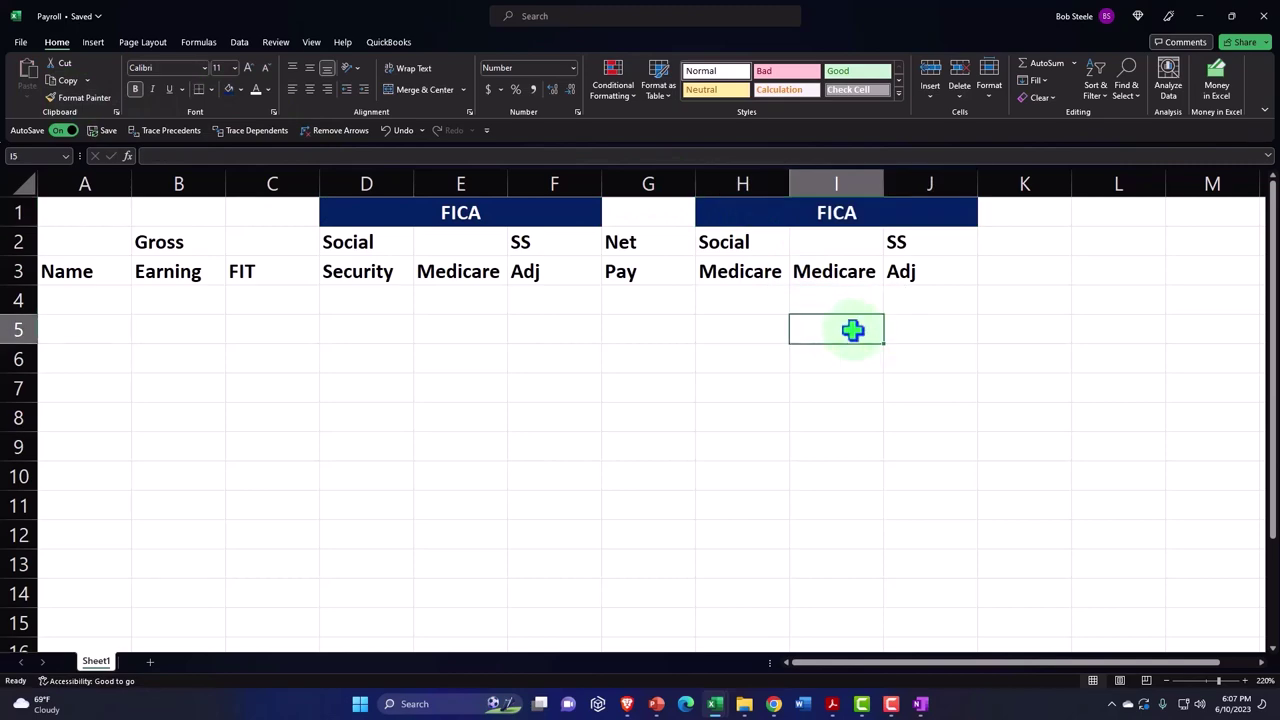
- Format the column labels in A2:J3 as centred white text on a black fill
drag(88, 243, 903, 271)
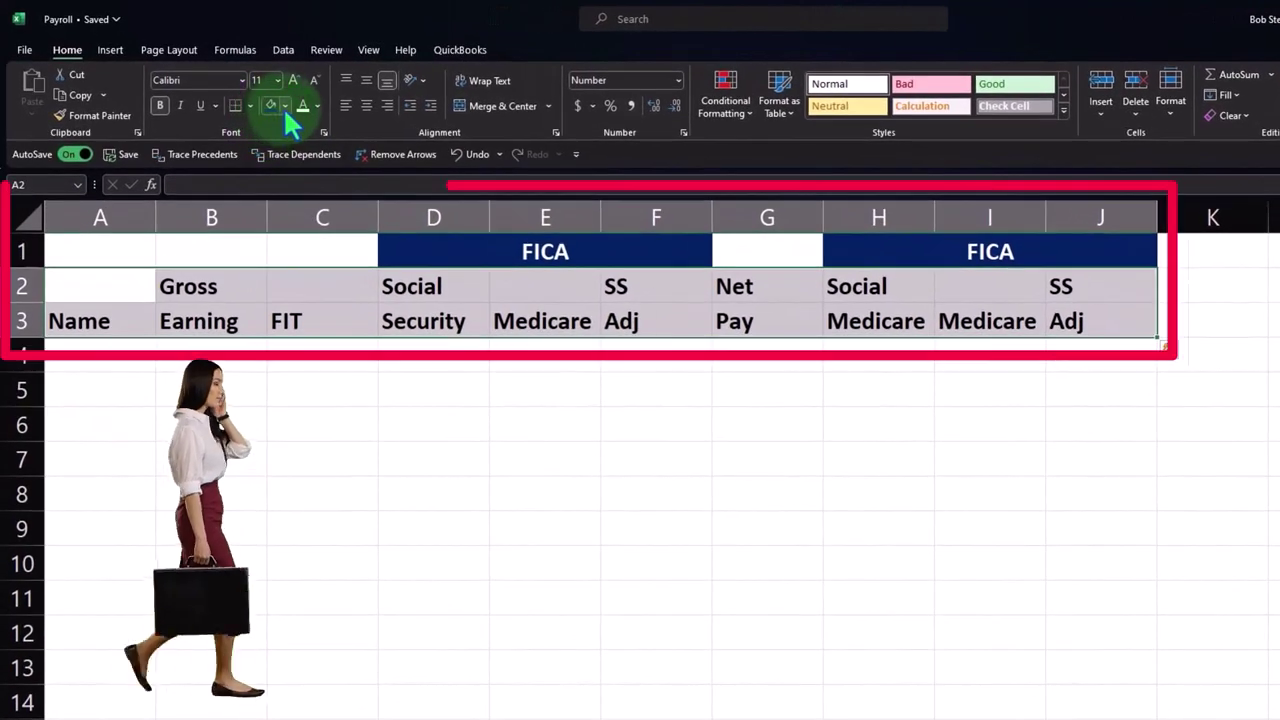
click(284, 106)
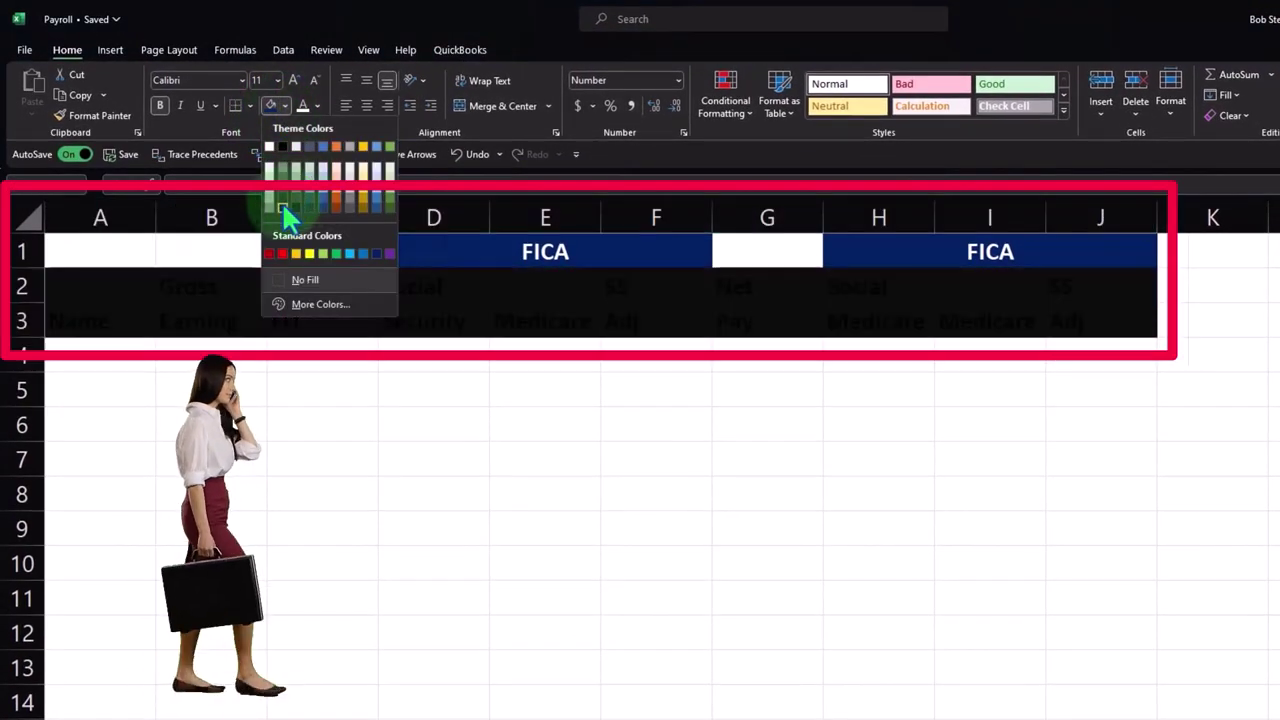
click(282, 202)
click(317, 106)
click(300, 195)
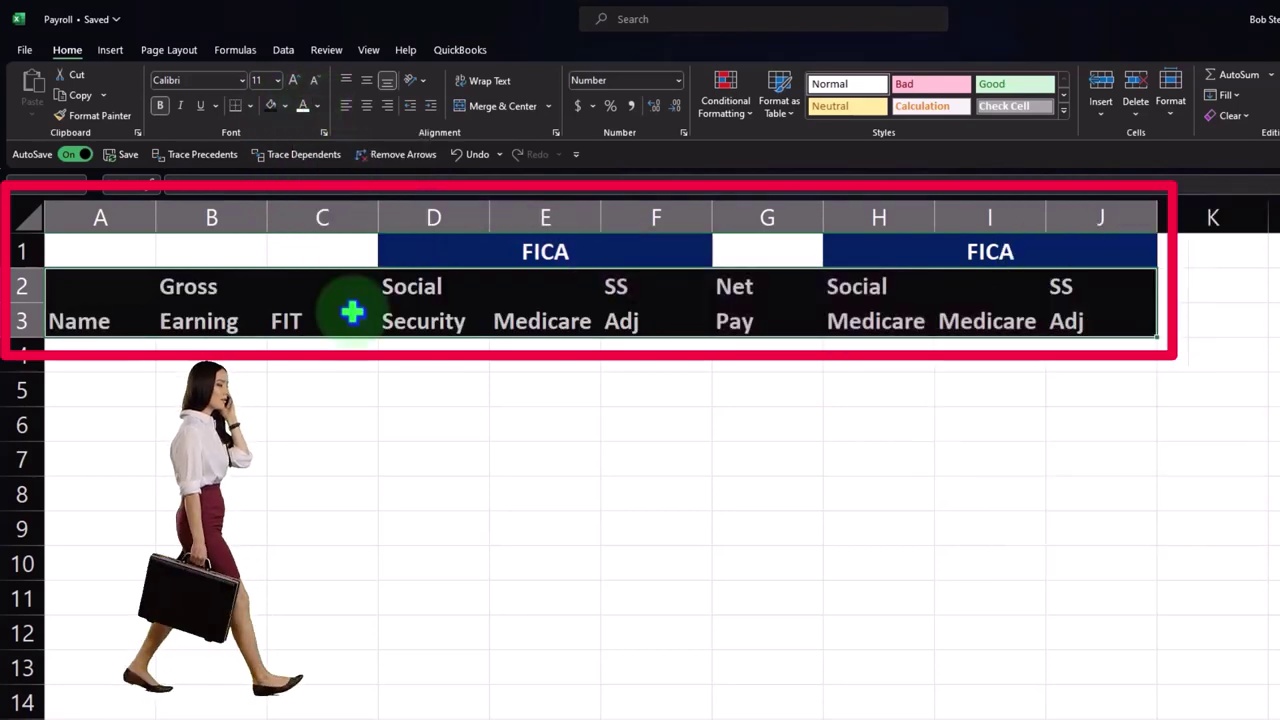
click(367, 106)
click(808, 434)
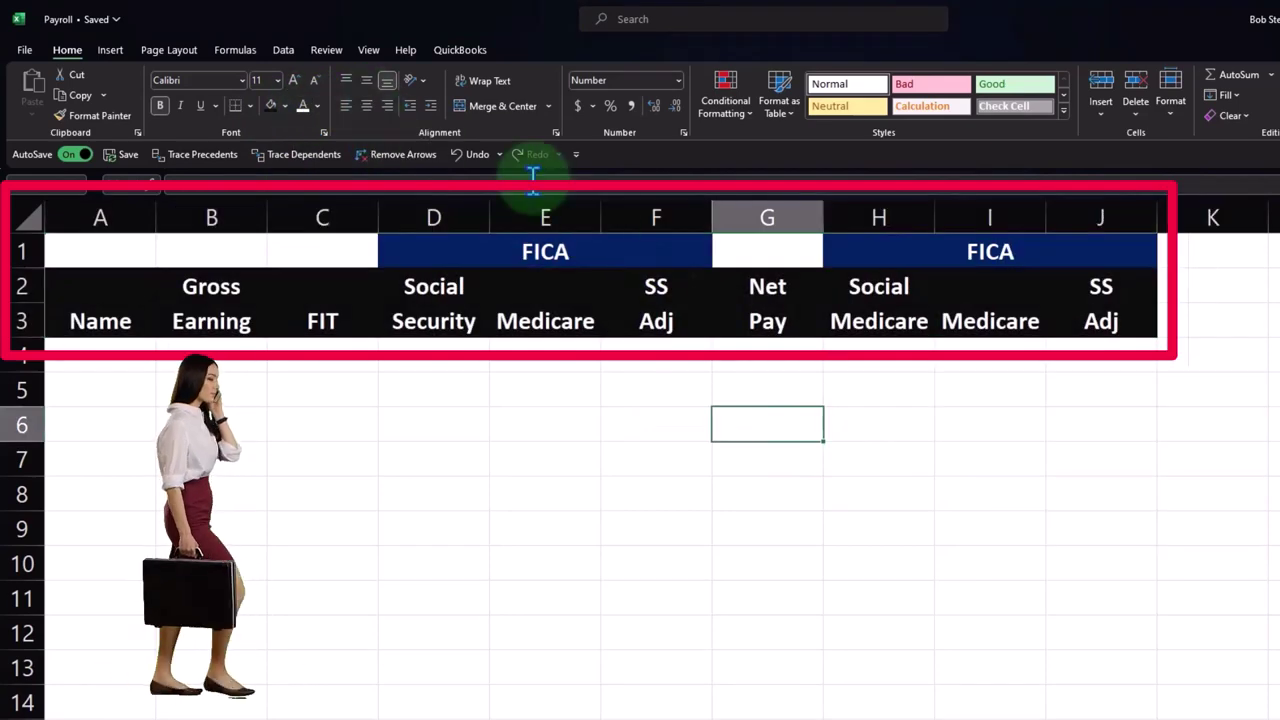
- Spell-check the worksheet from the start, then go to cell A4
click(326, 50)
click(33, 85)
click(733, 460)
click(754, 462)
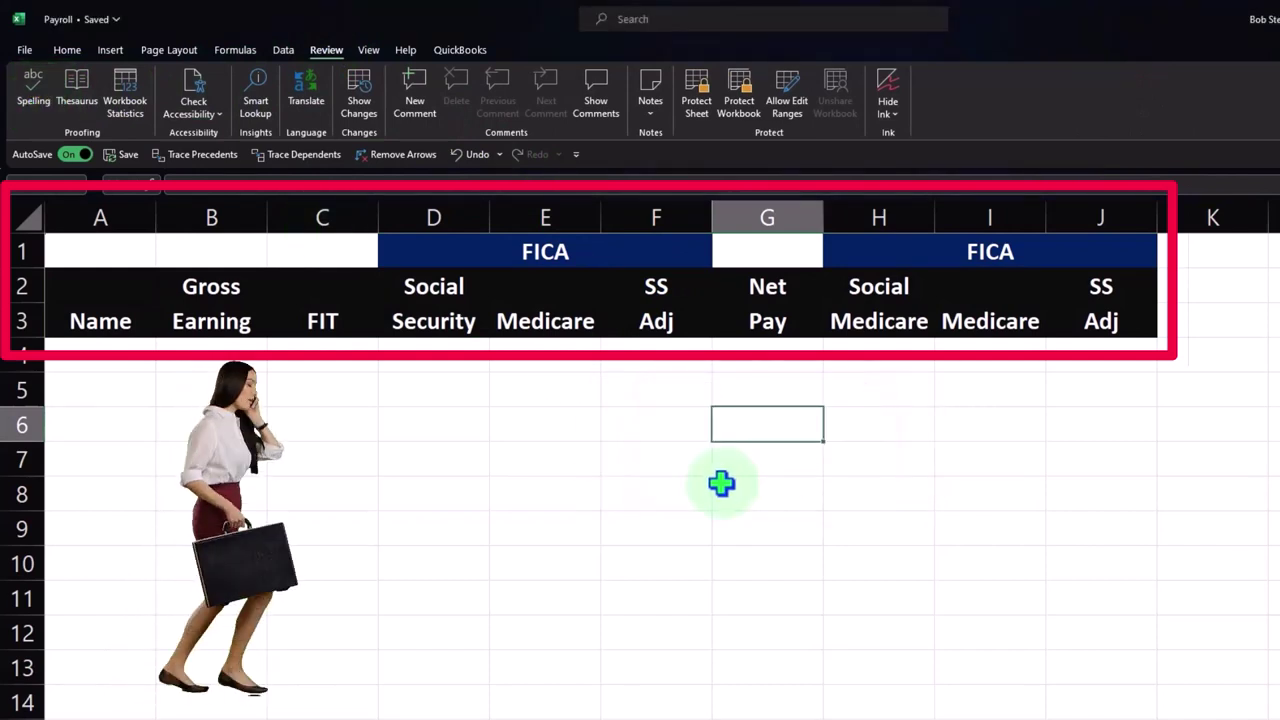
click(721, 484)
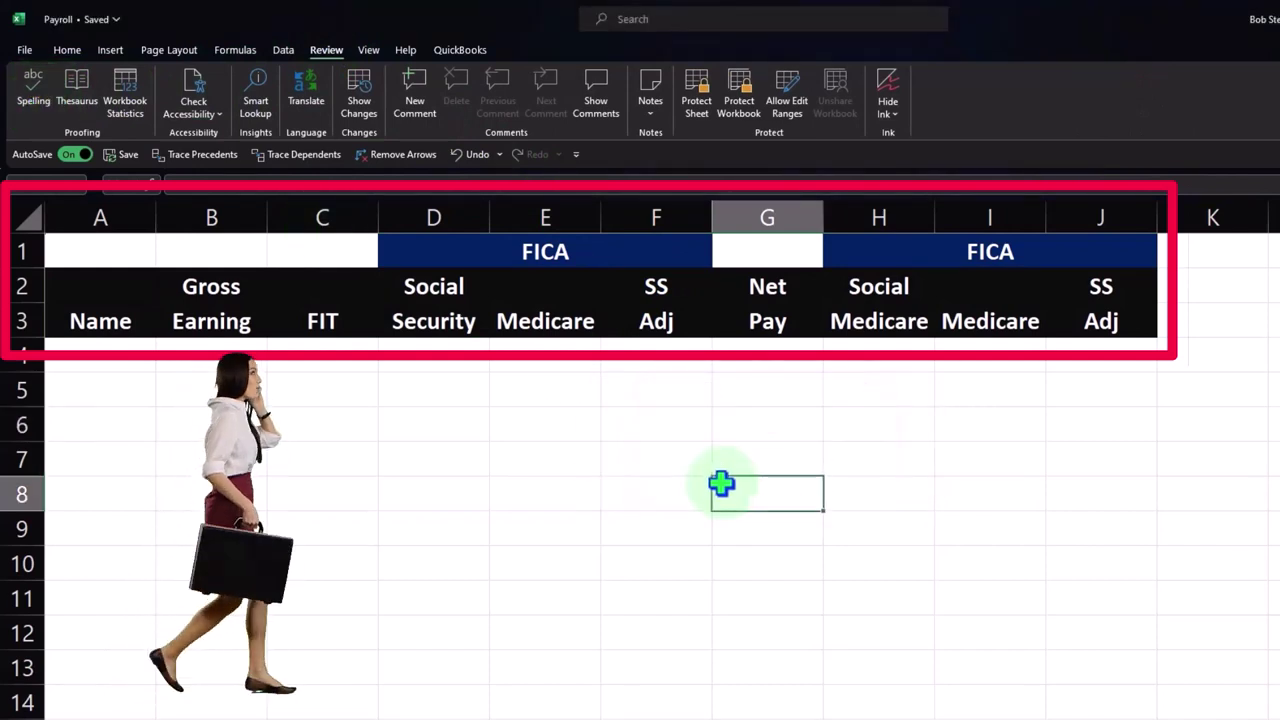
click(145, 352)
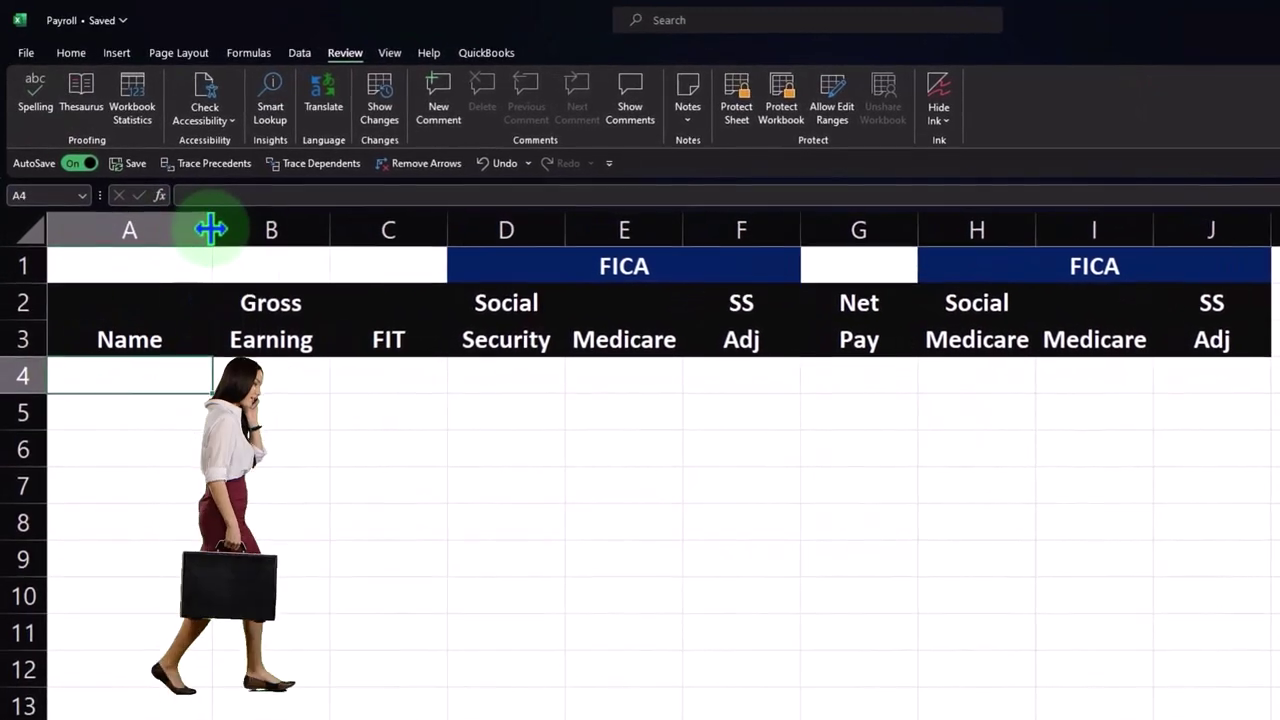
- Widen column A and enter the first employee's name and 4,583.33 gross earnings in row 4
drag(209, 229, 236, 229)
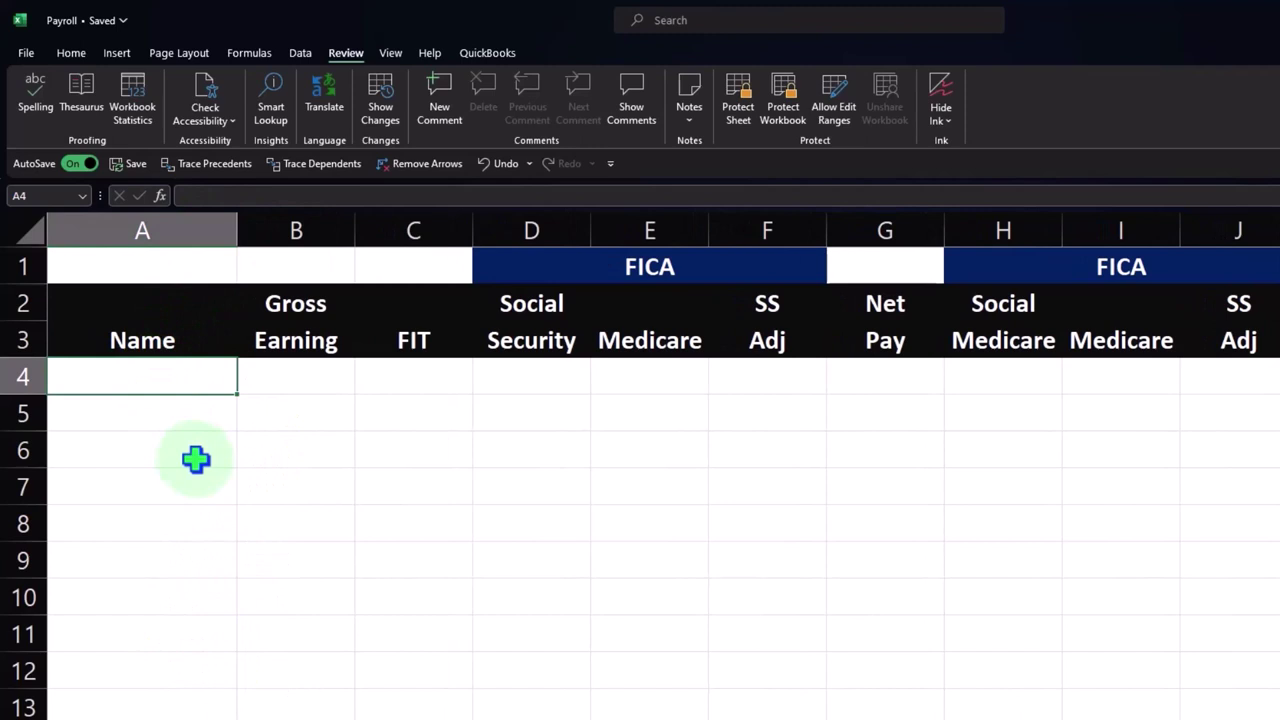
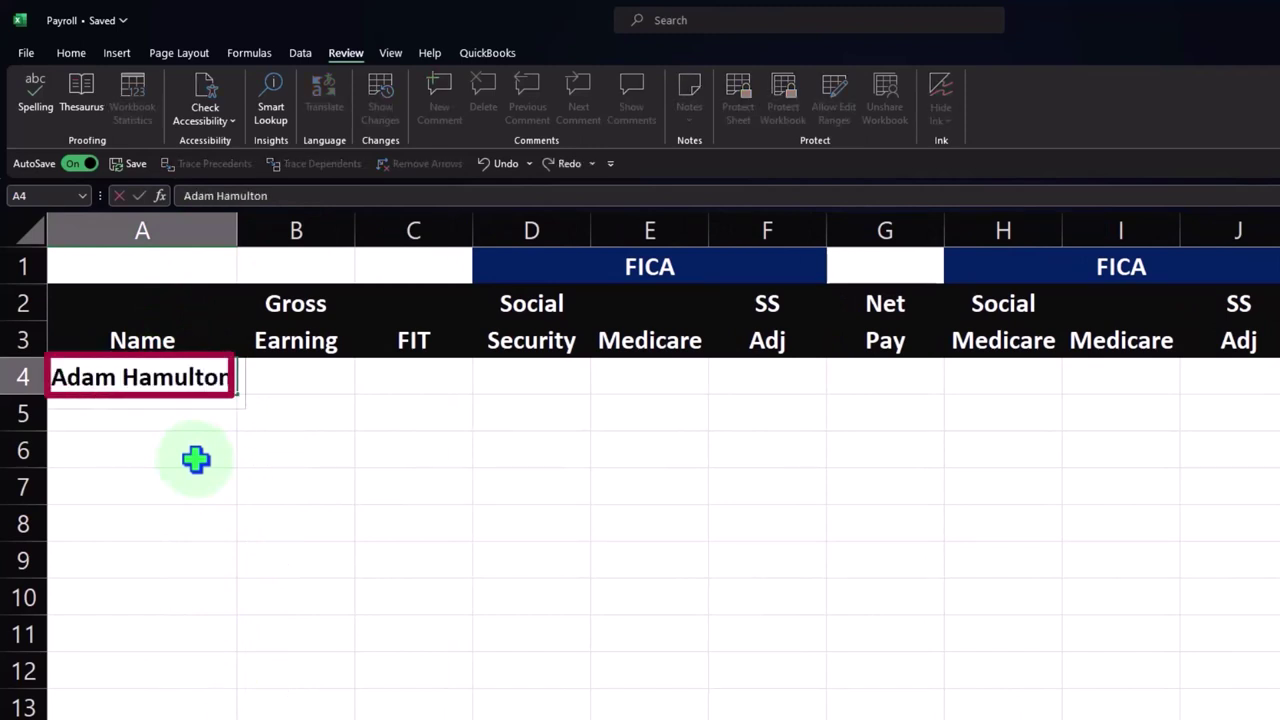
key(Tab)
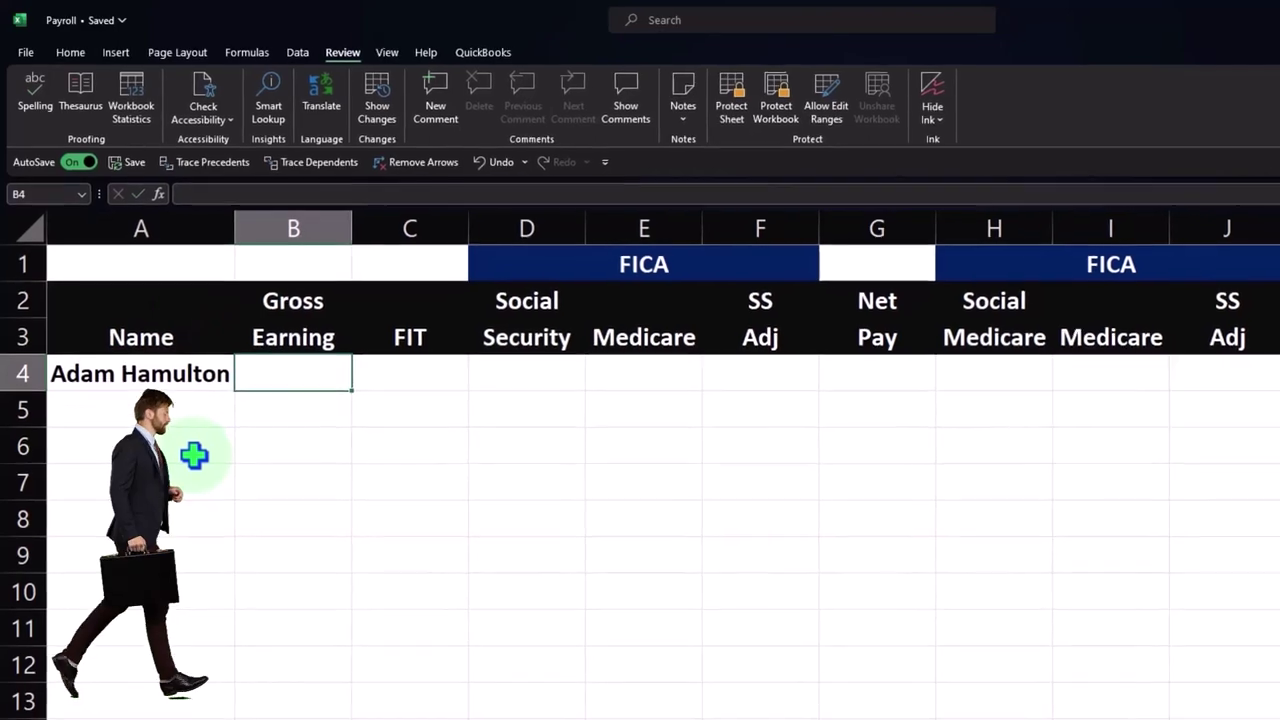
text(4,)
text(58)
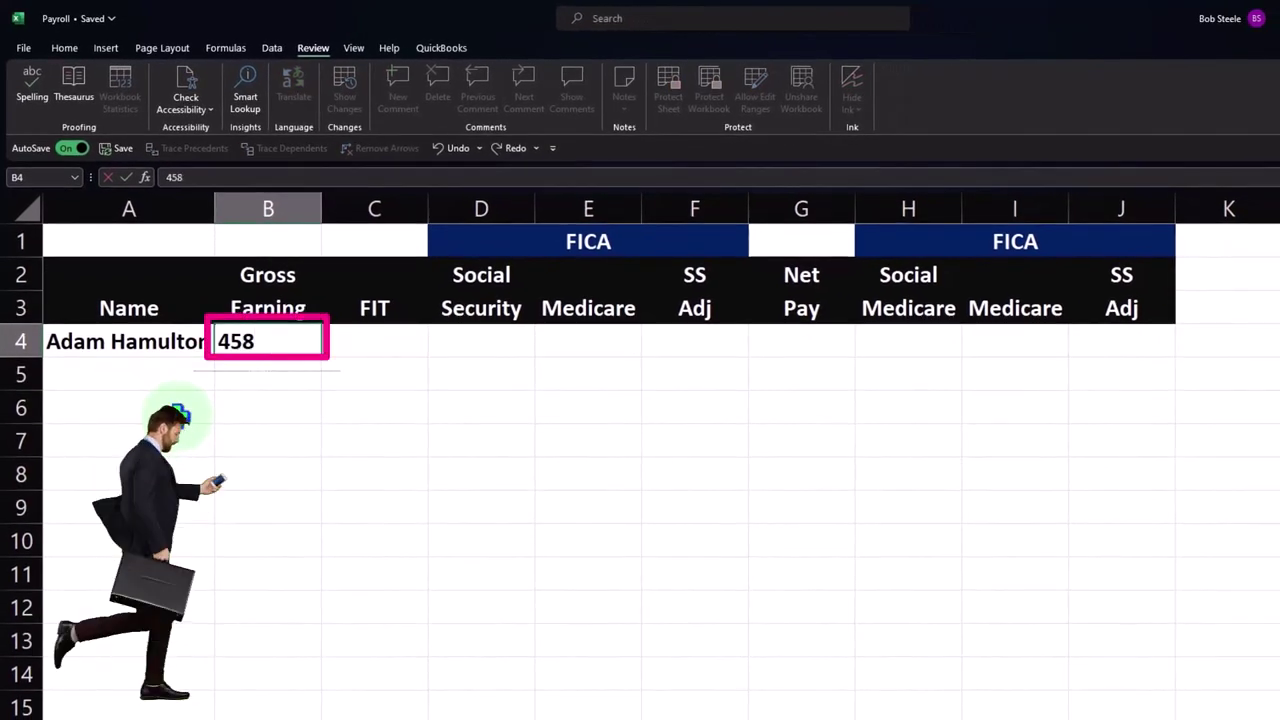
text(3.33)
key(Return)
key(Right)
key(Up)
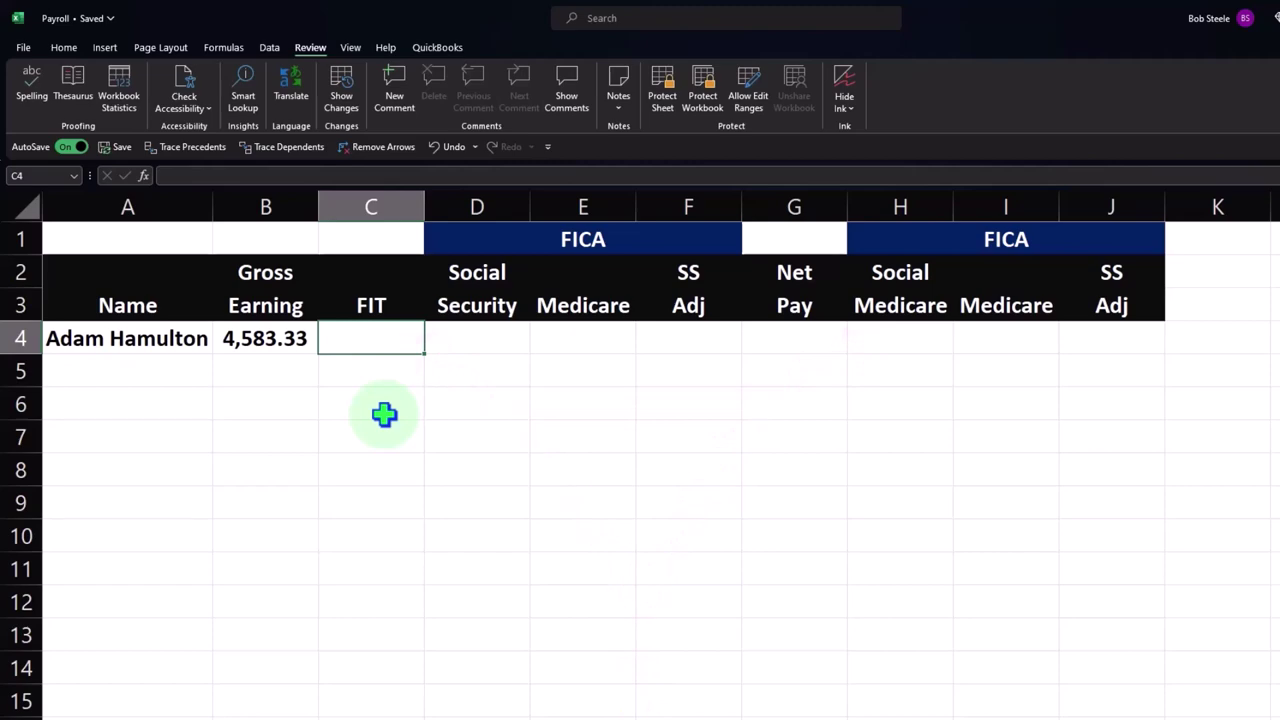
- Enter 720.00 as the employee's FIT in C4
text(720.00)
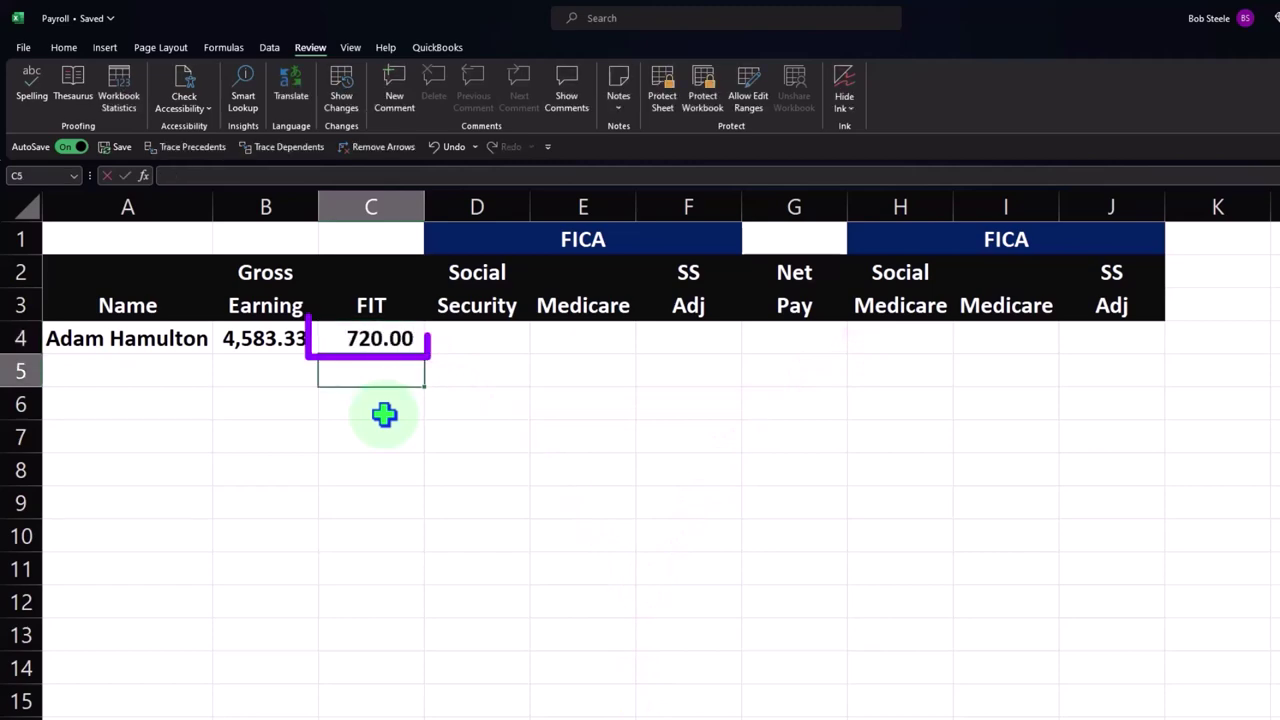
key(Up)
key(Right)
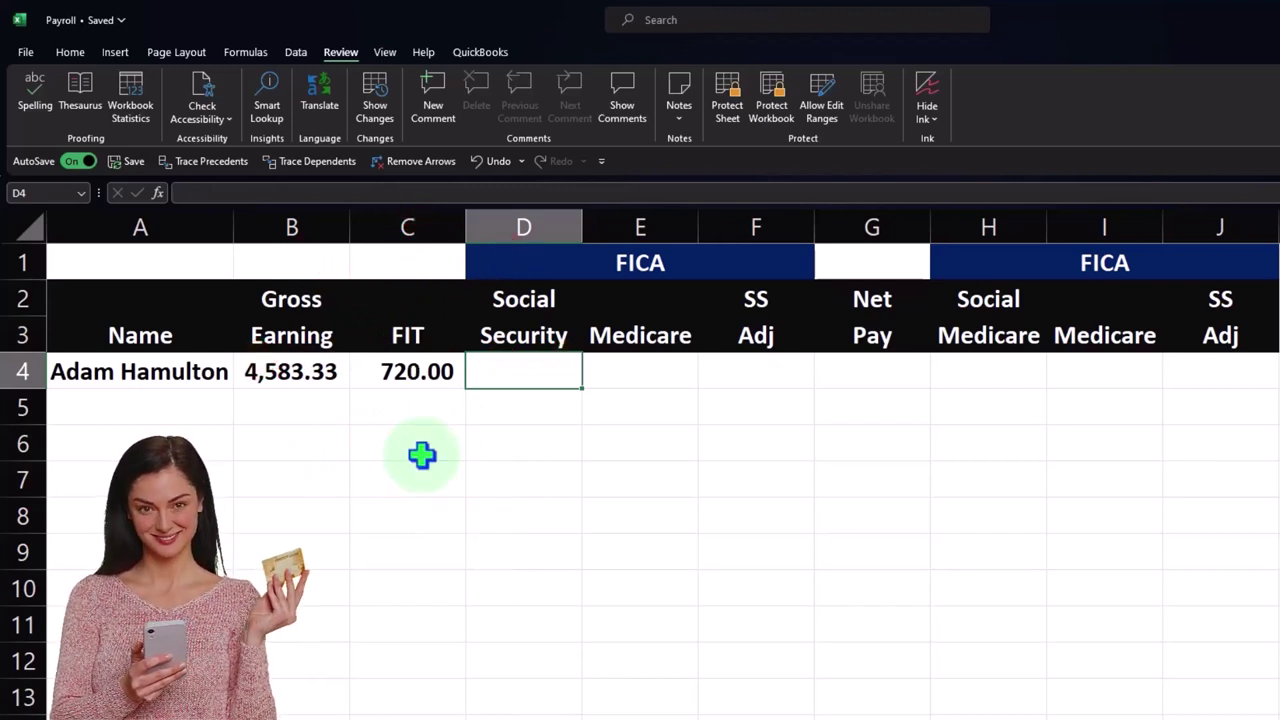
- Calculate Social Security in D4 as B4 times the rate, giving 284.17
text(=)
key(Left)
key(Left)
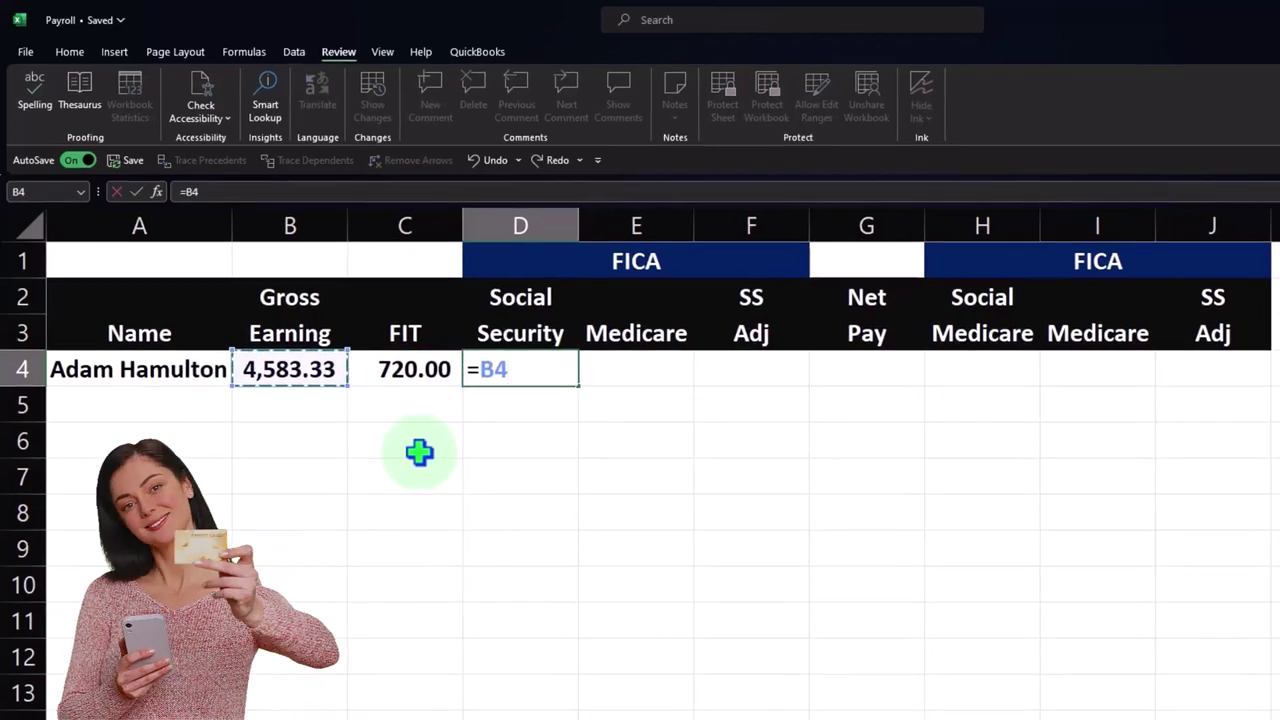
text(*.)
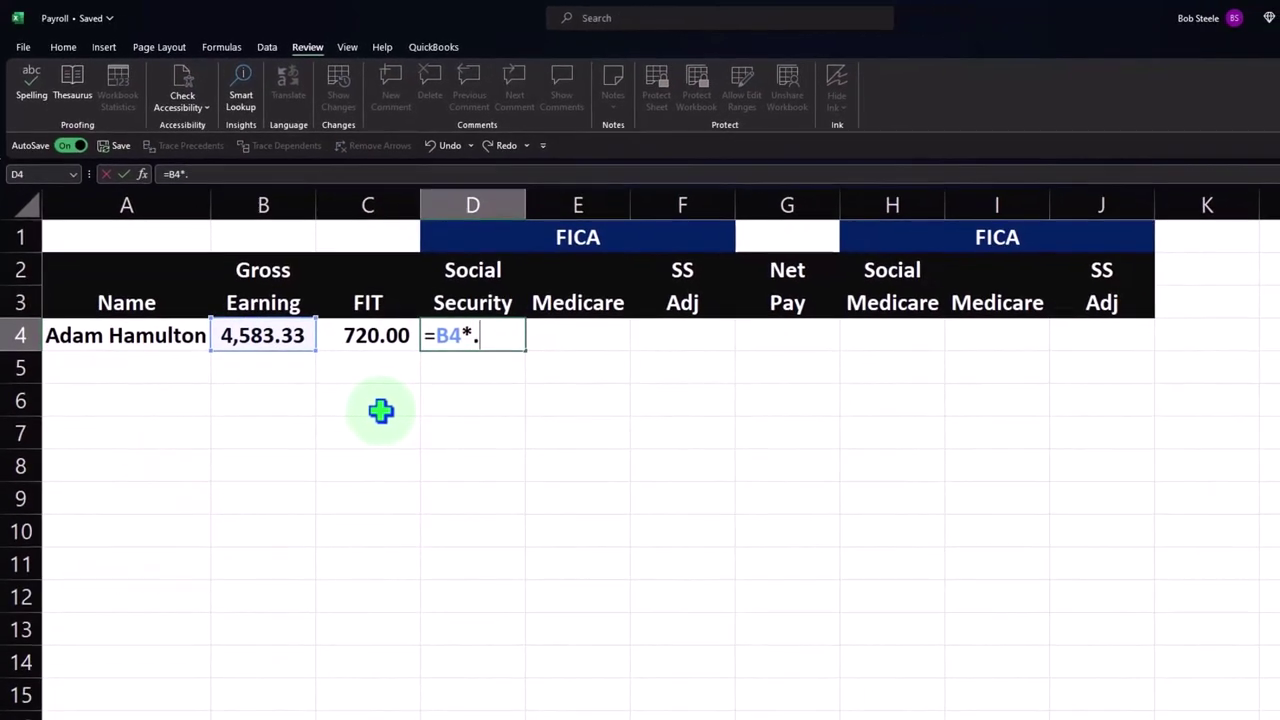
key(Return)
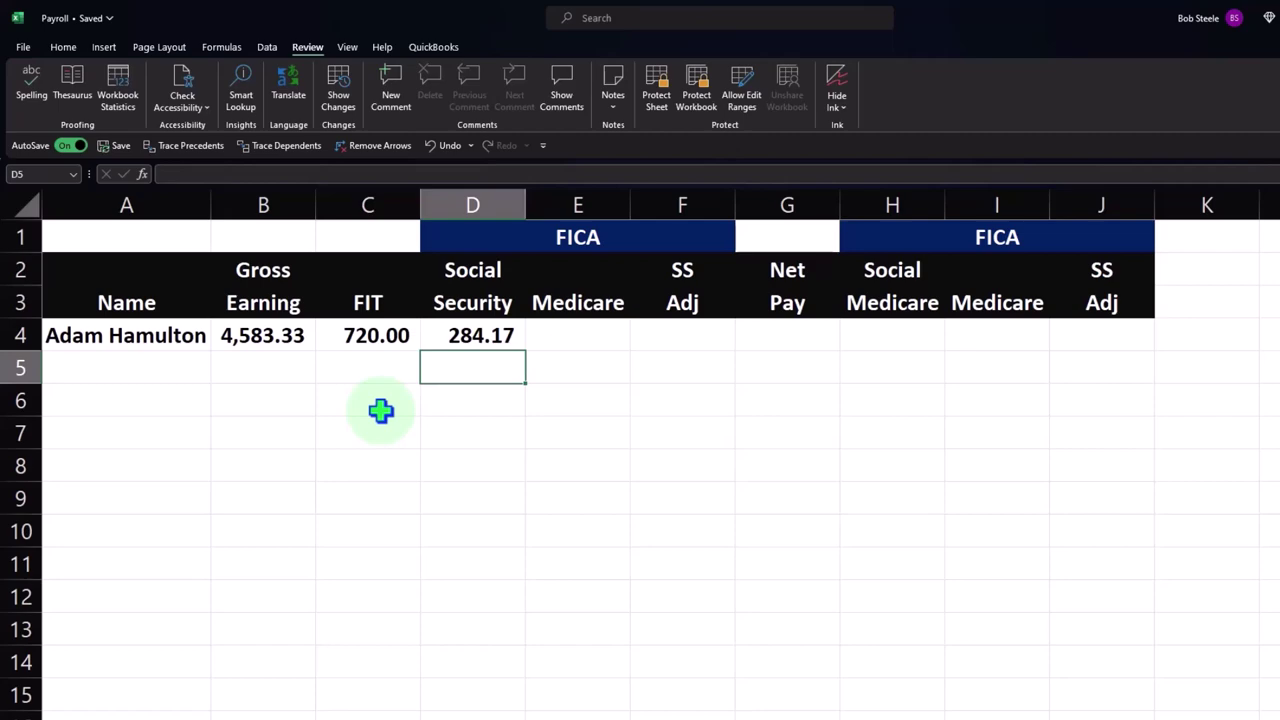
key(Up)
key(Left)
key(Left)
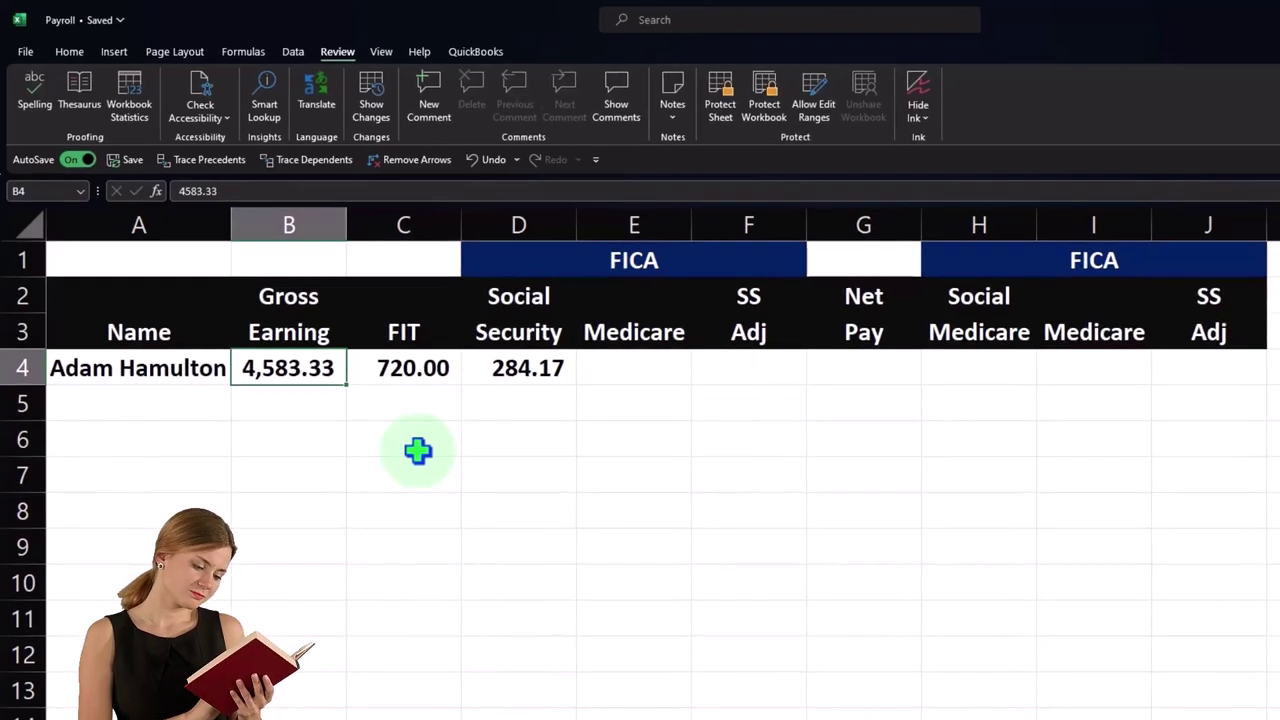
- Enter a Medicare formula in E4 referencing gross earnings in B4, giving 66.46
key(Right)
key(Right)
key(Right)
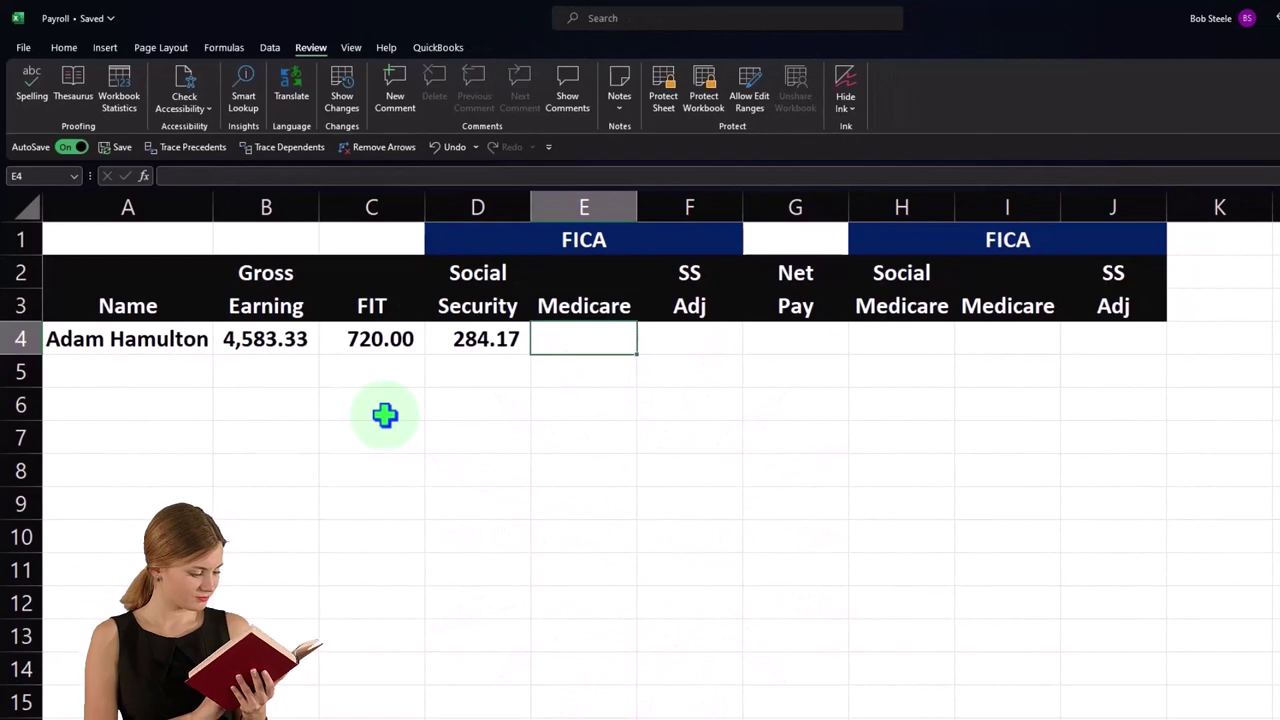
text(=)
key(Left)
key(Left)
key(Left)
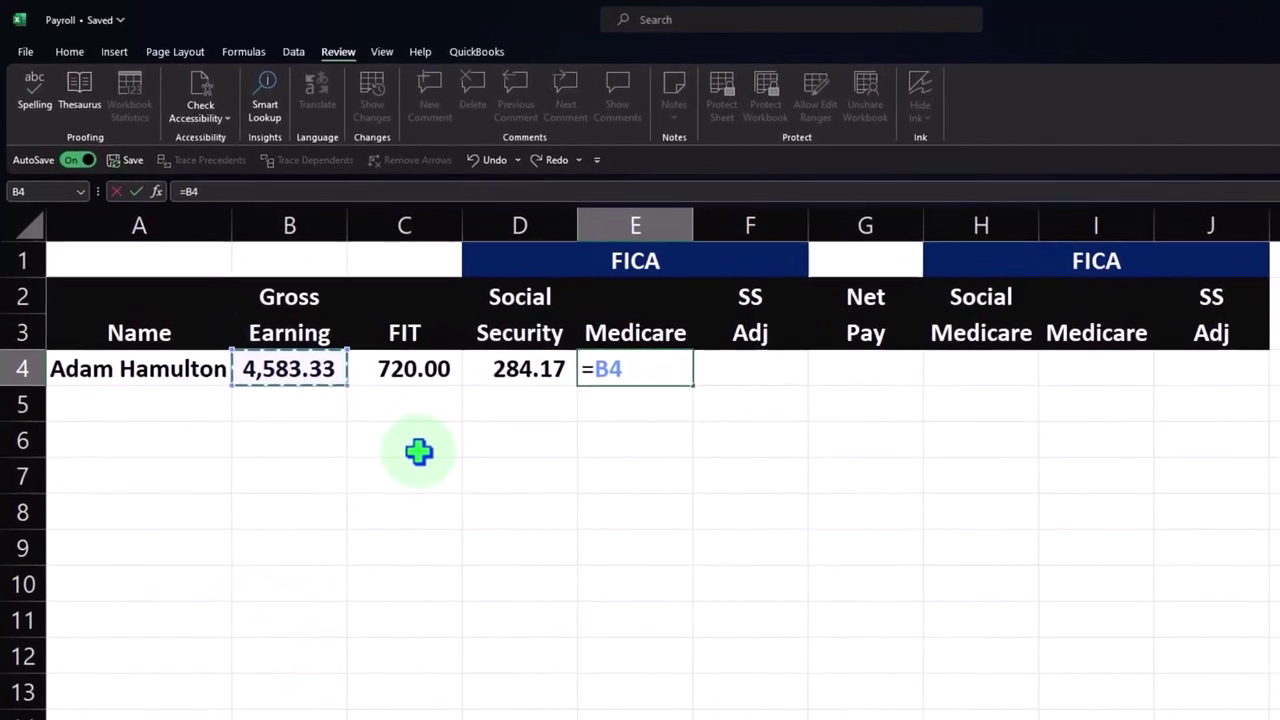
text(/)
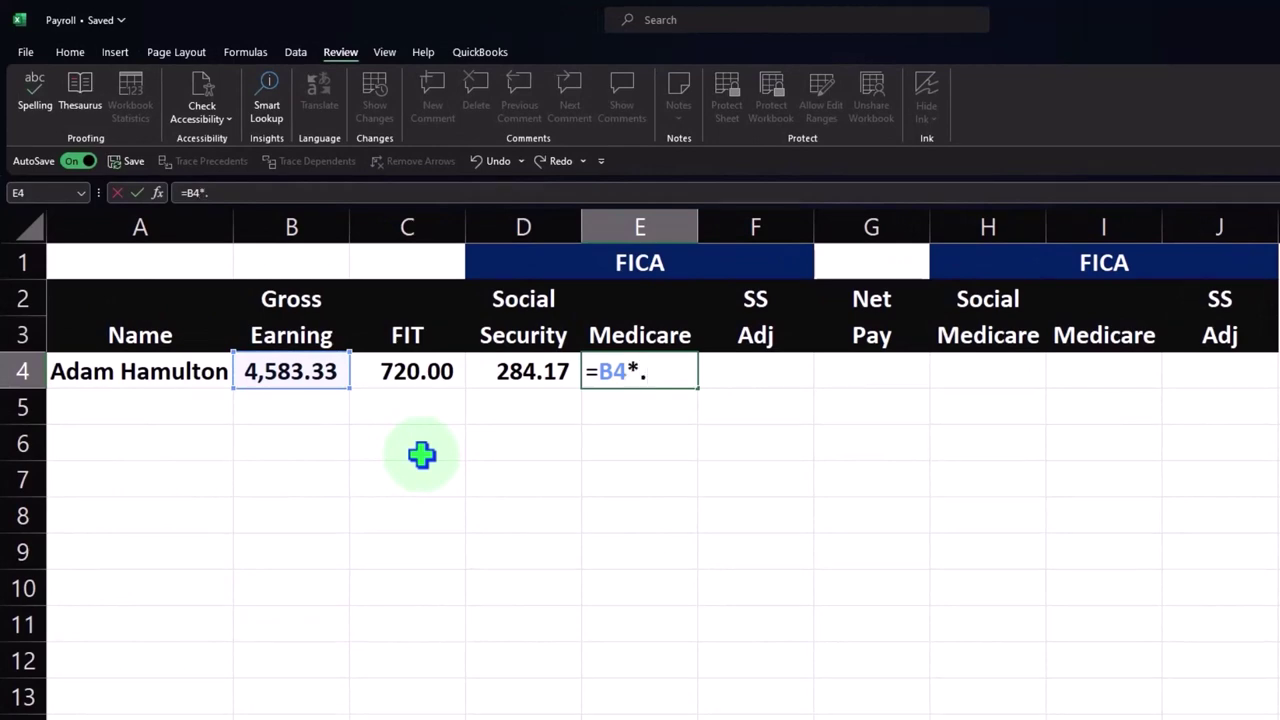
key(Return)
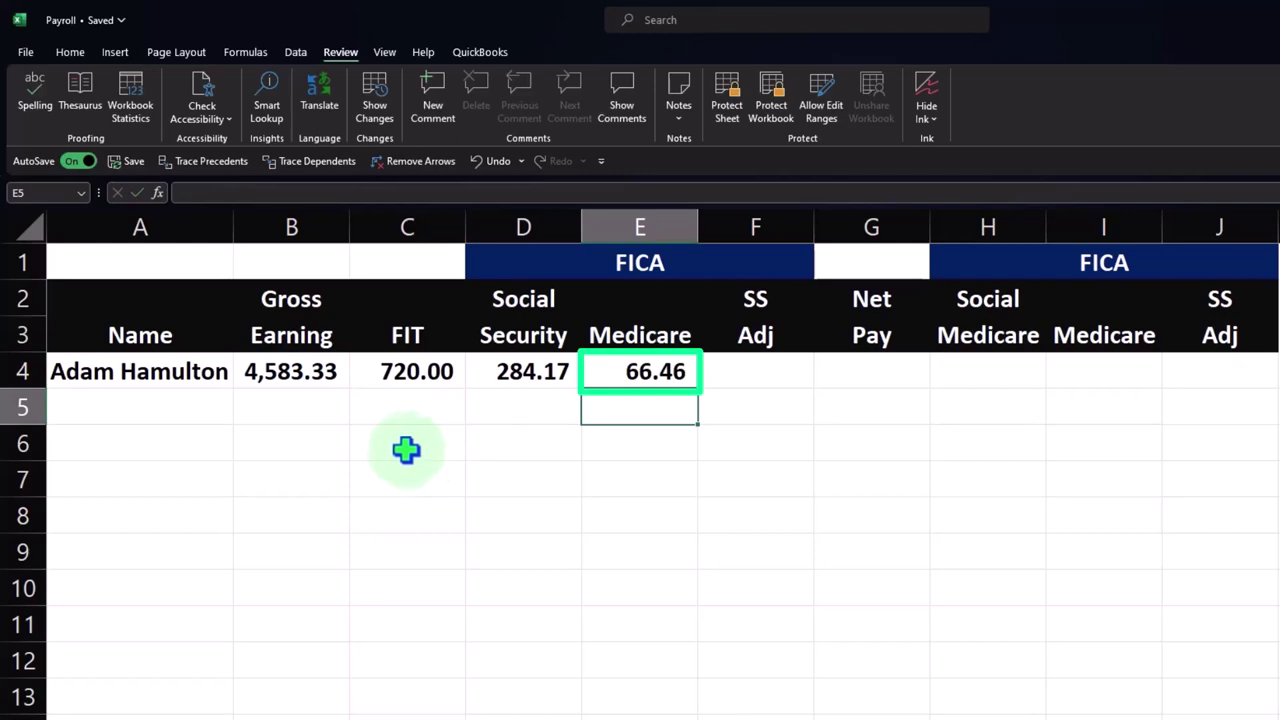
click(295, 453)
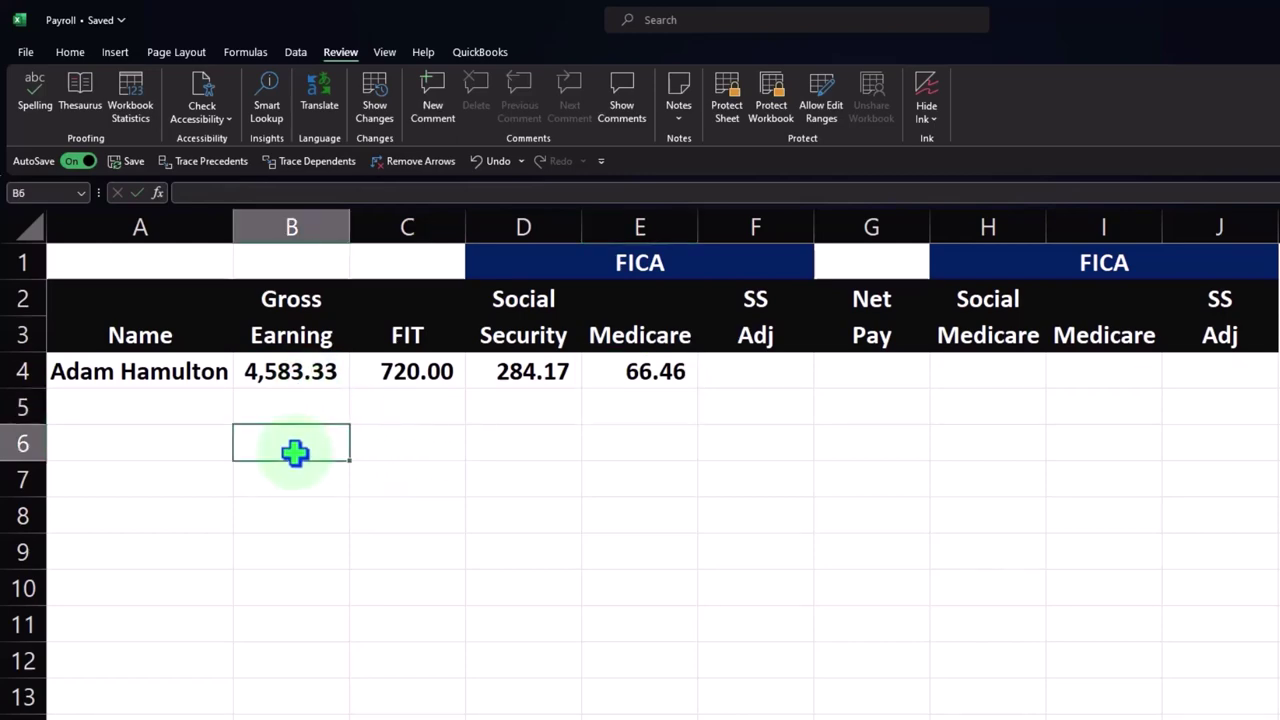
text(=60000)
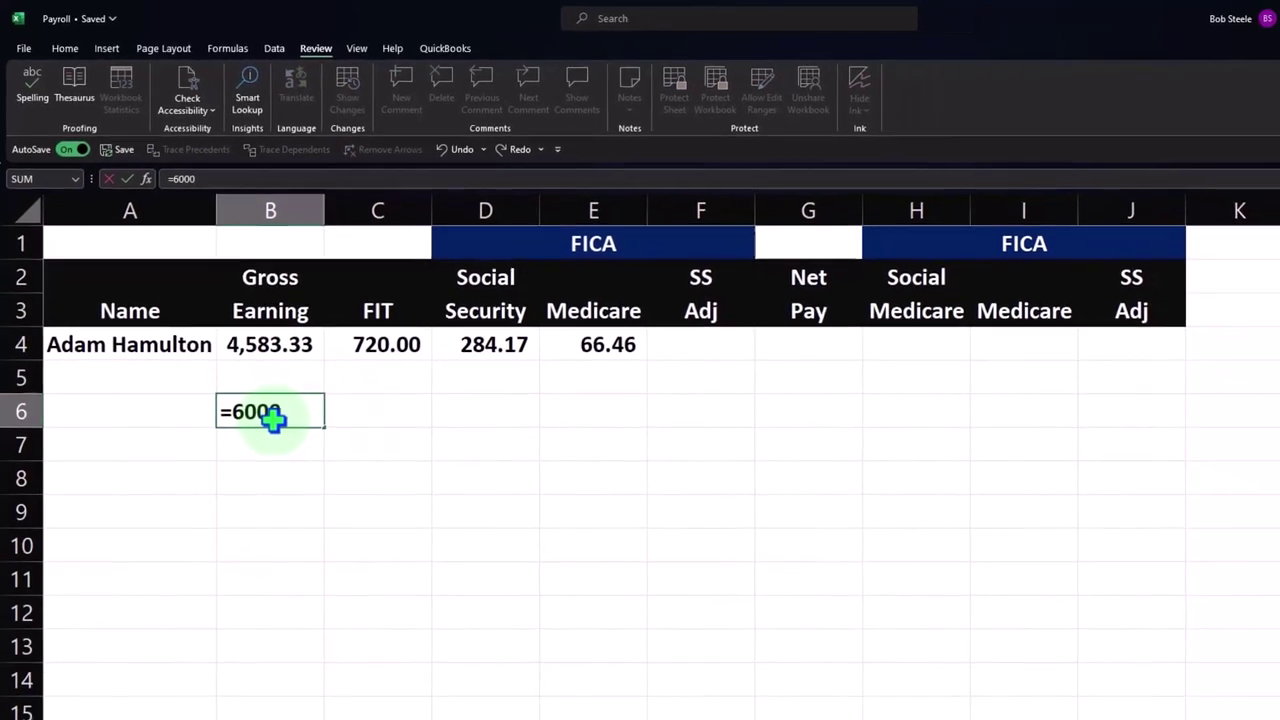
text(/1)
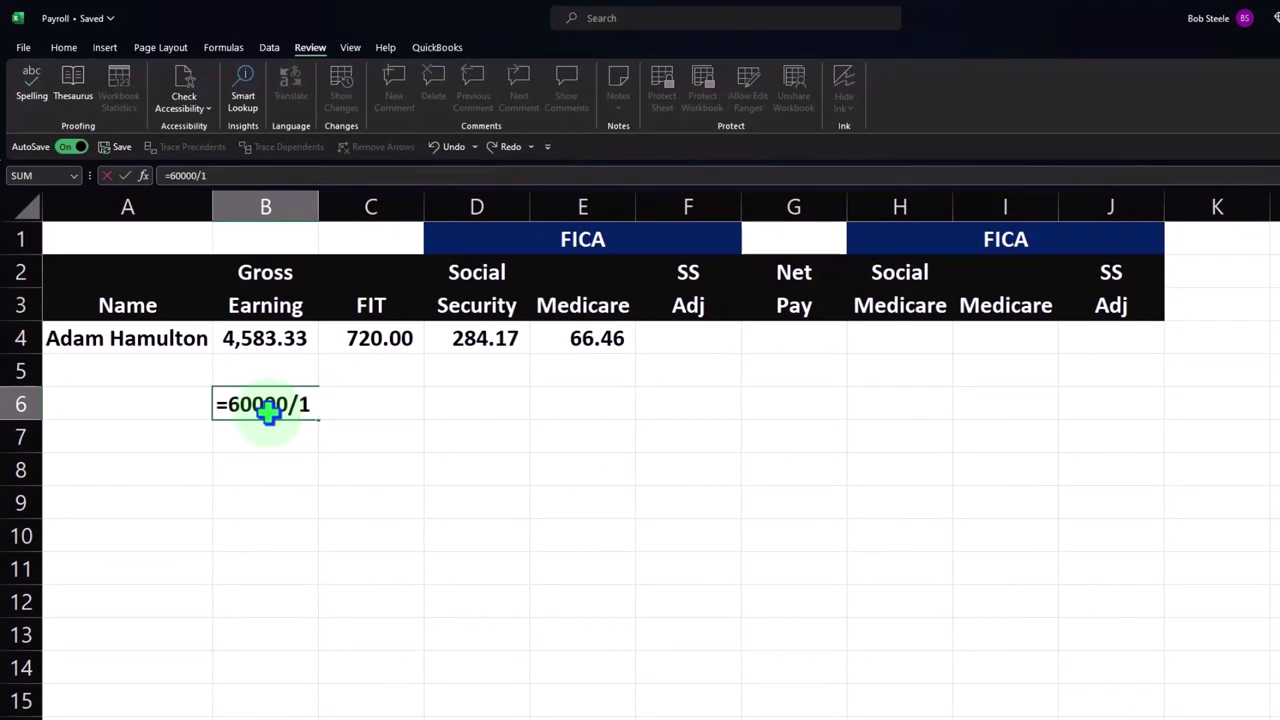
text(2)
key(Return)
click(267, 413)
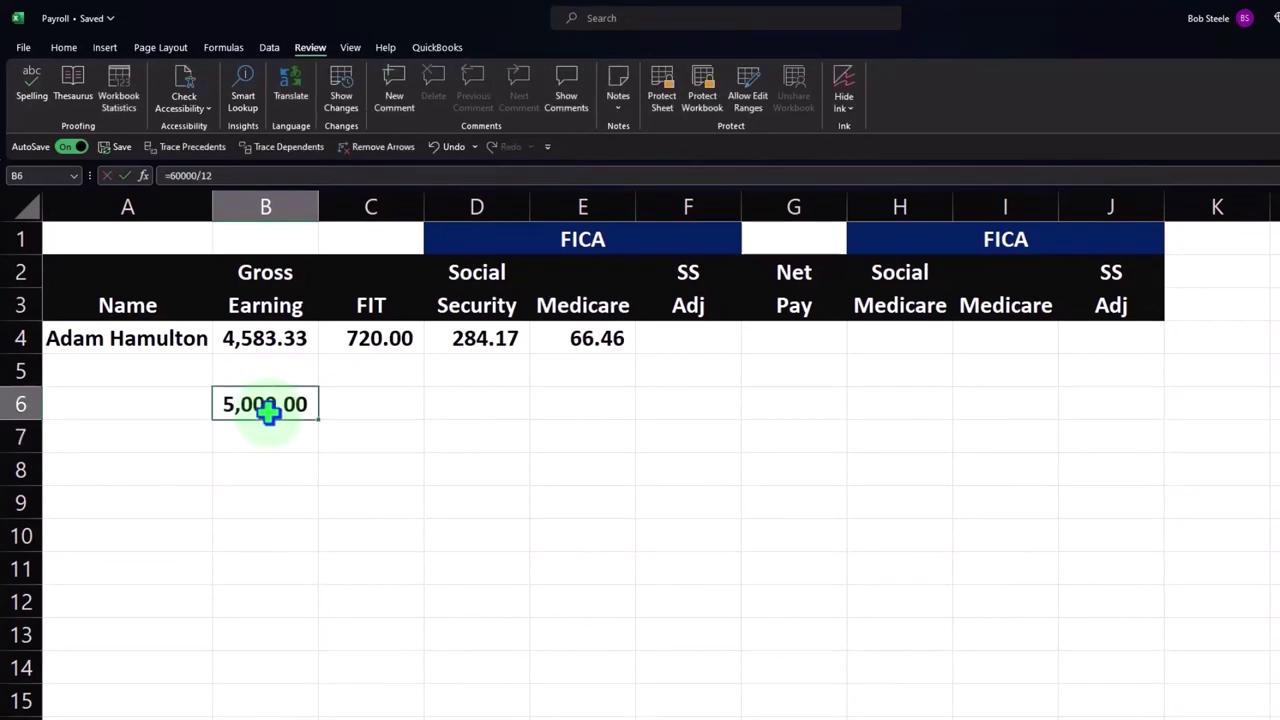
text(=55000)
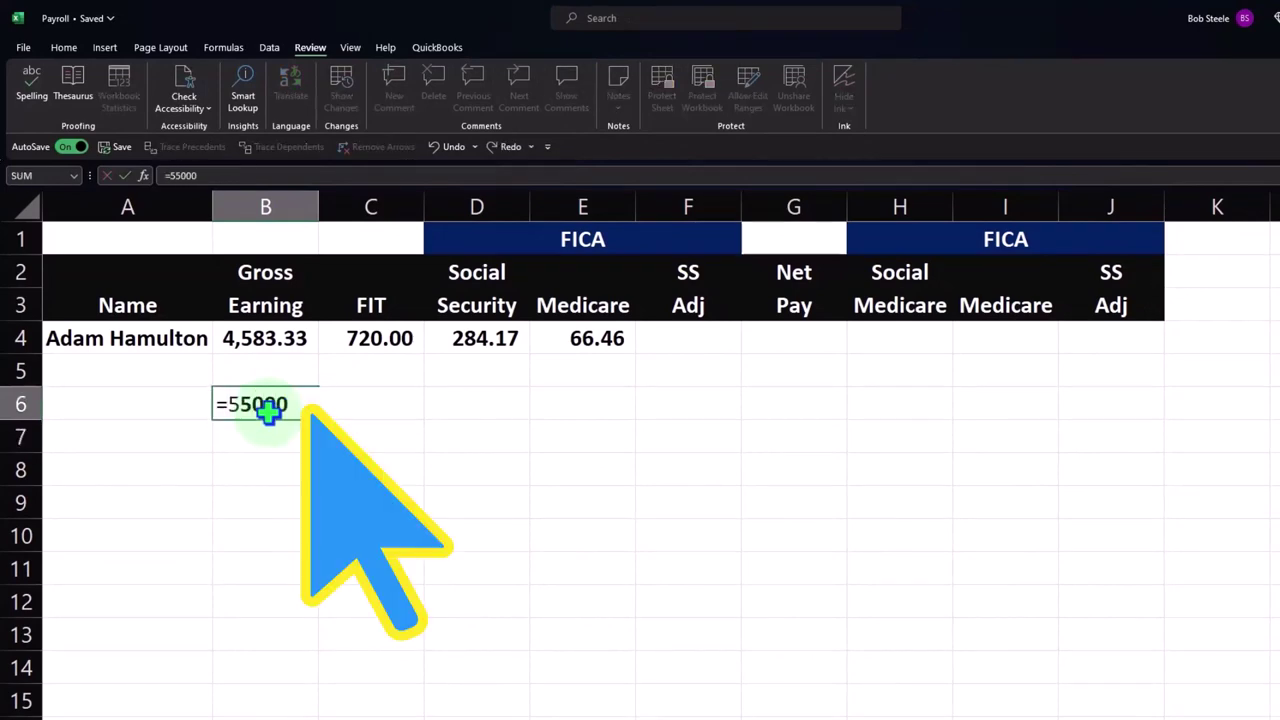
text(/12)
key(Return)
click(275, 405)
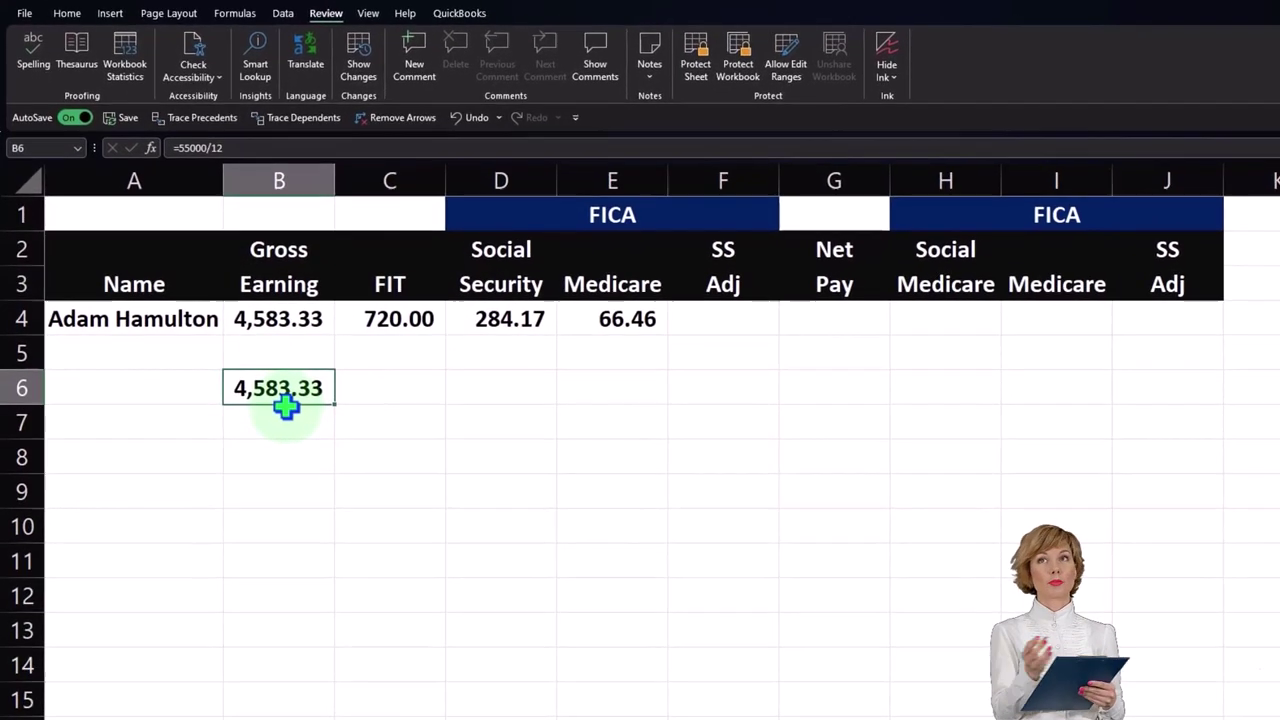
key(Delete)
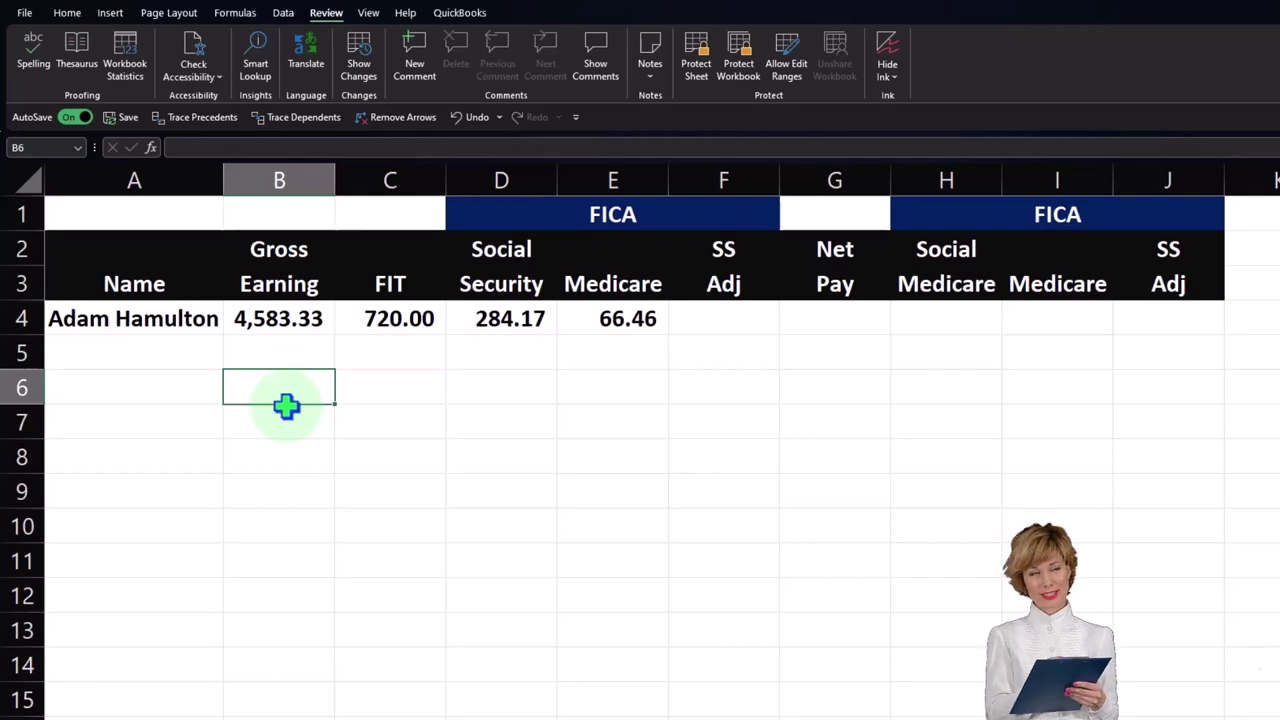
key(Up)
key(Up)
key(Right)
key(Right)
key(Right)
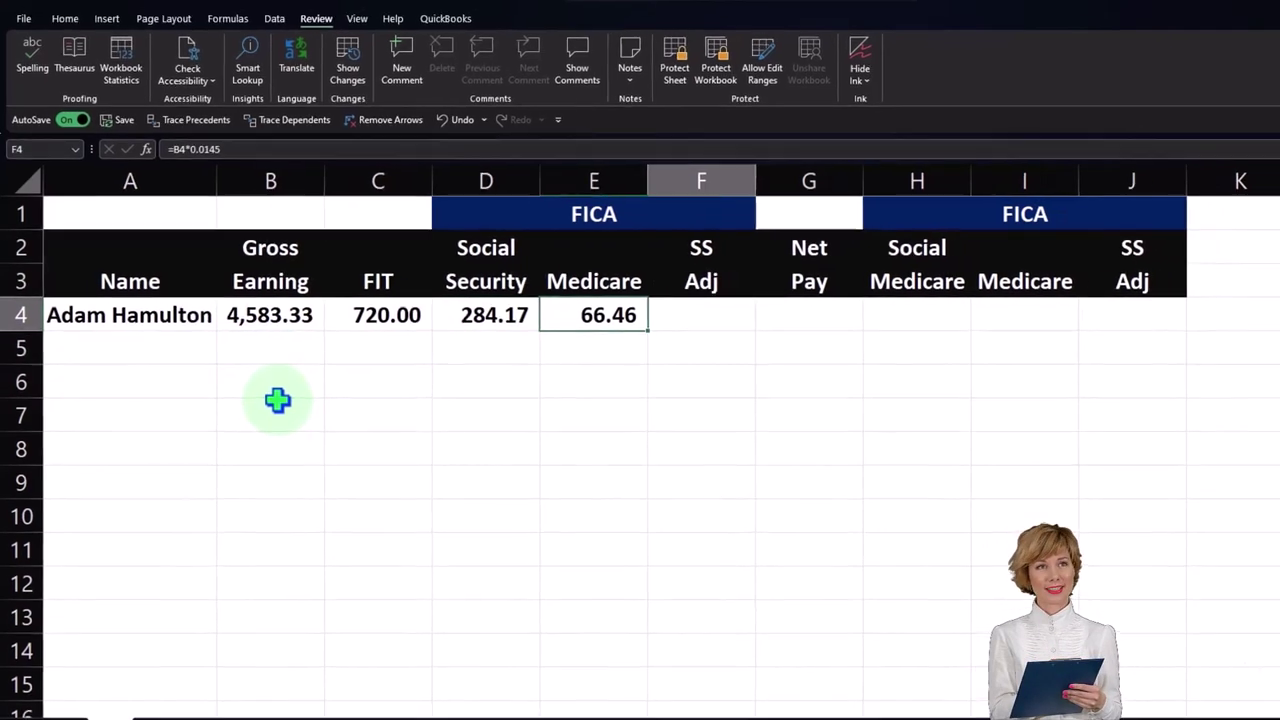
- Enter an SS adjustment of -59.99 in F4
key(Right)
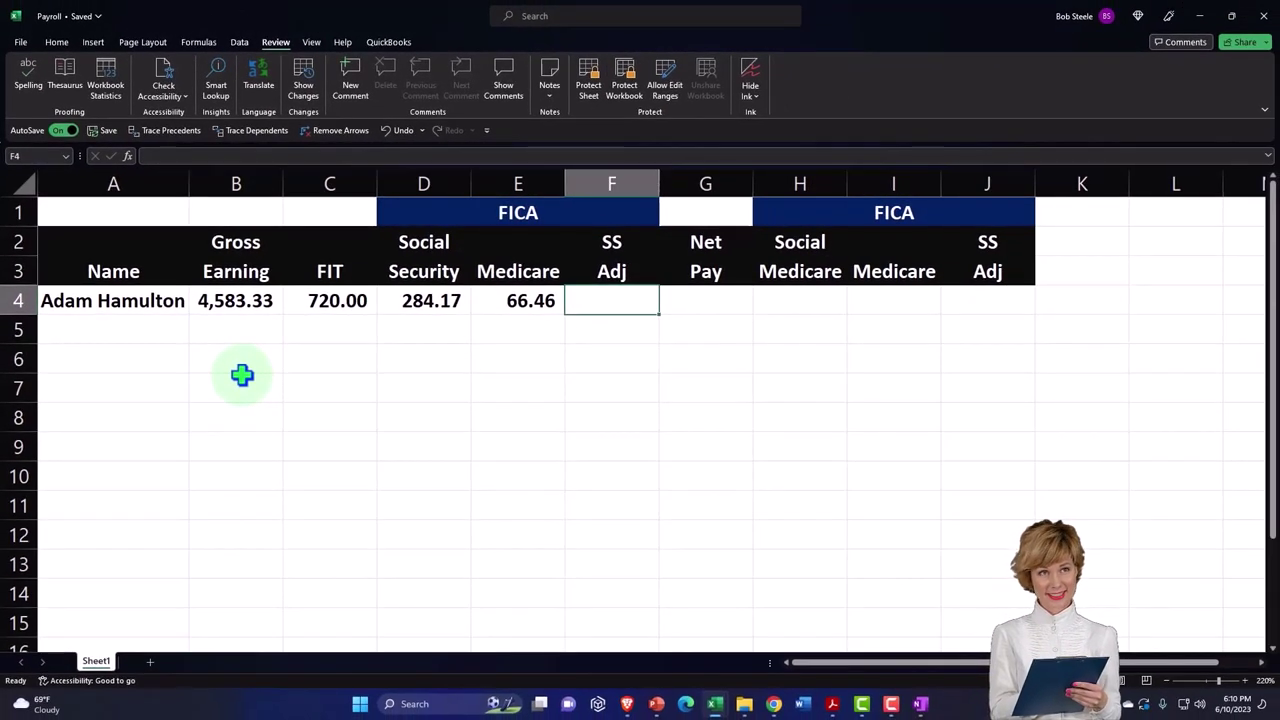
text(-59.99)
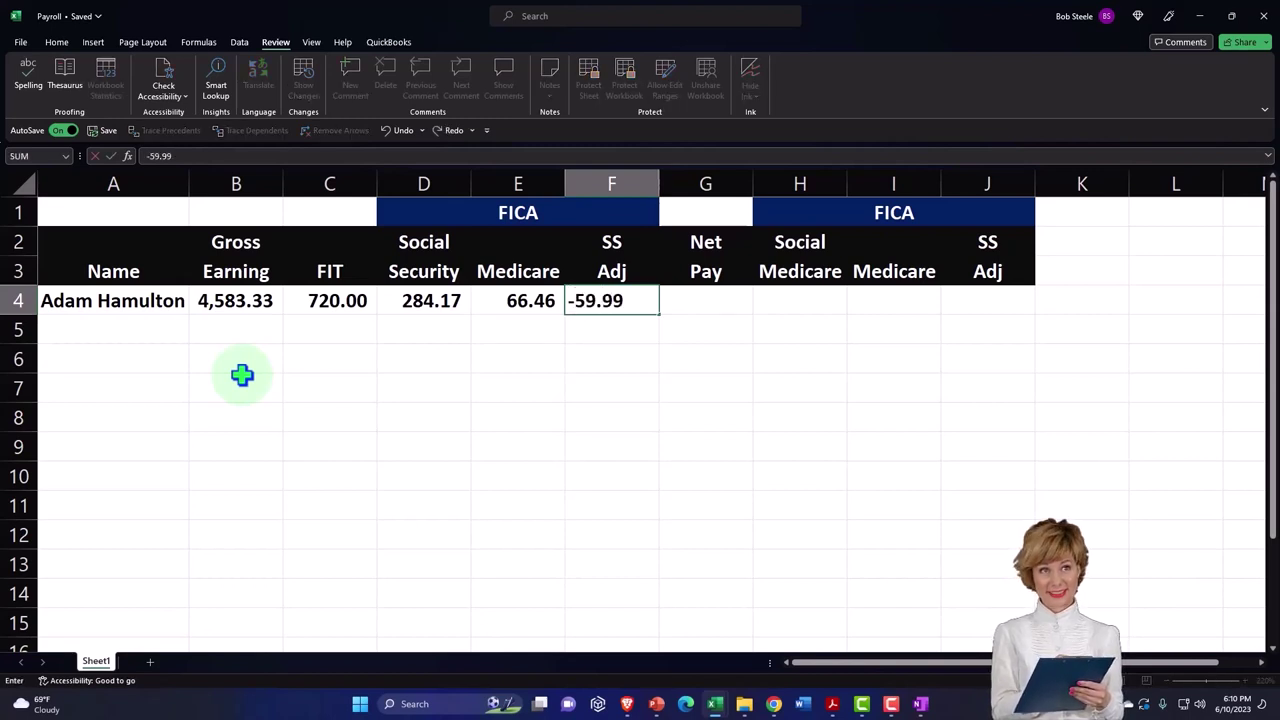
key(Return)
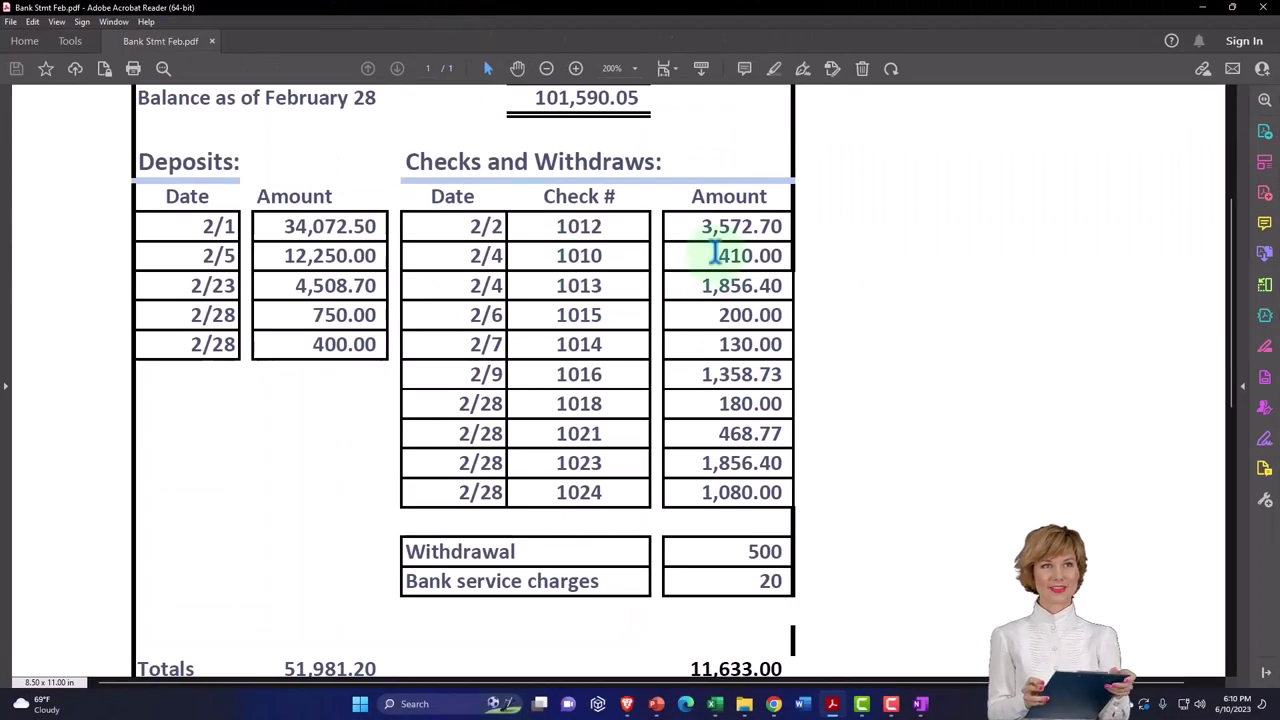
- Check the first check amount on the bank statement, then return to Excel at G4
drag(700, 226, 780, 227)
click(1202, 7)
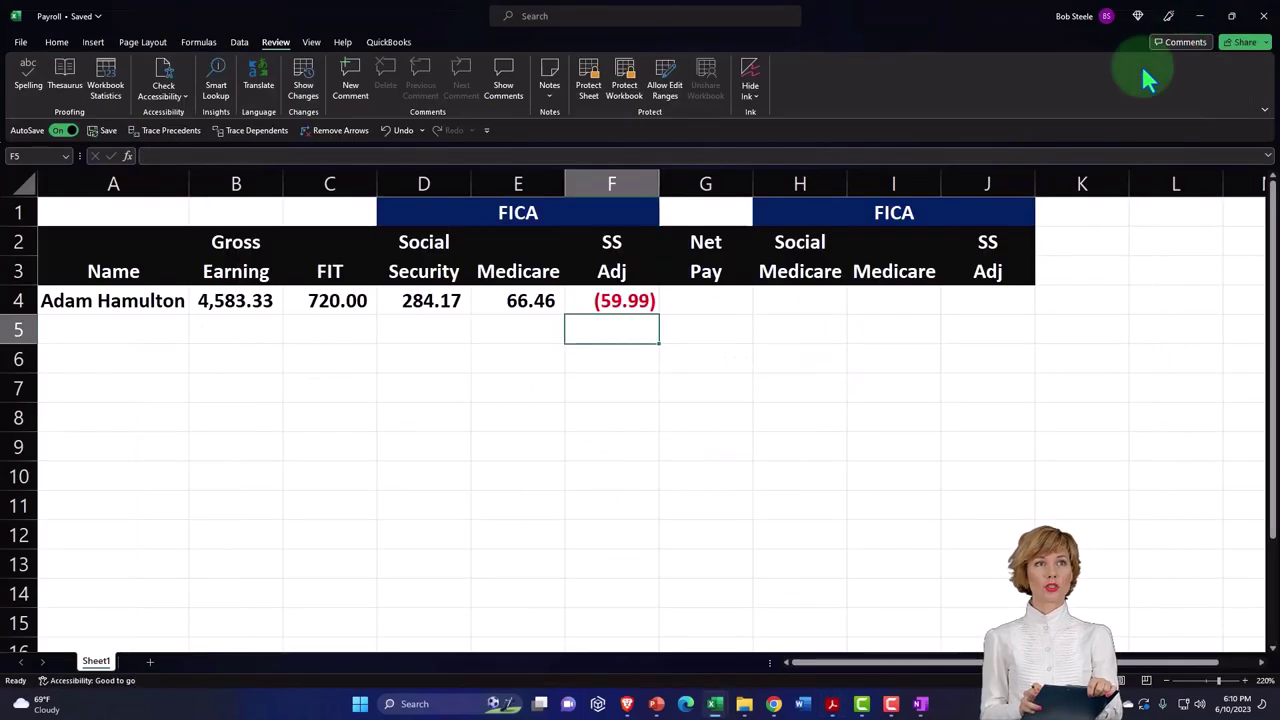
click(701, 306)
- Build the Net Pay formula =B4-C4-D4-E4-F4 in G4, giving 3,572.70
text(=)
key(Left)
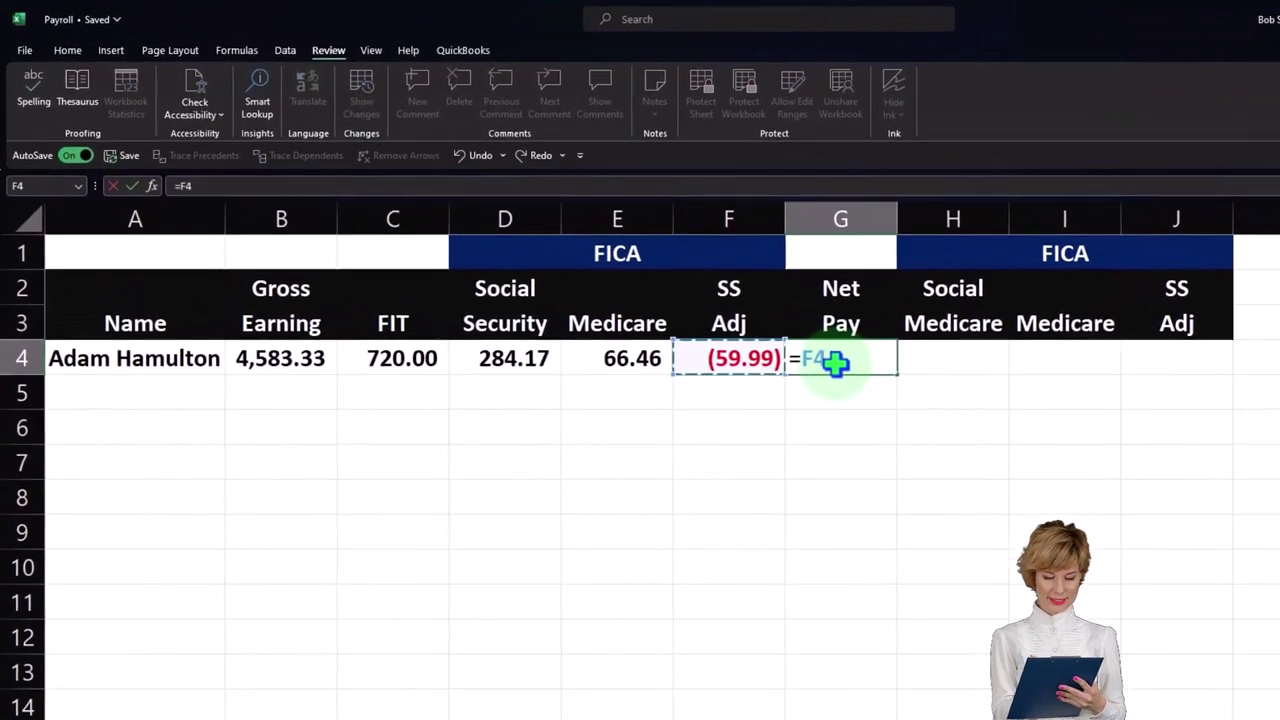
key(Left)
key(Left)
key(Left)
key(Left)
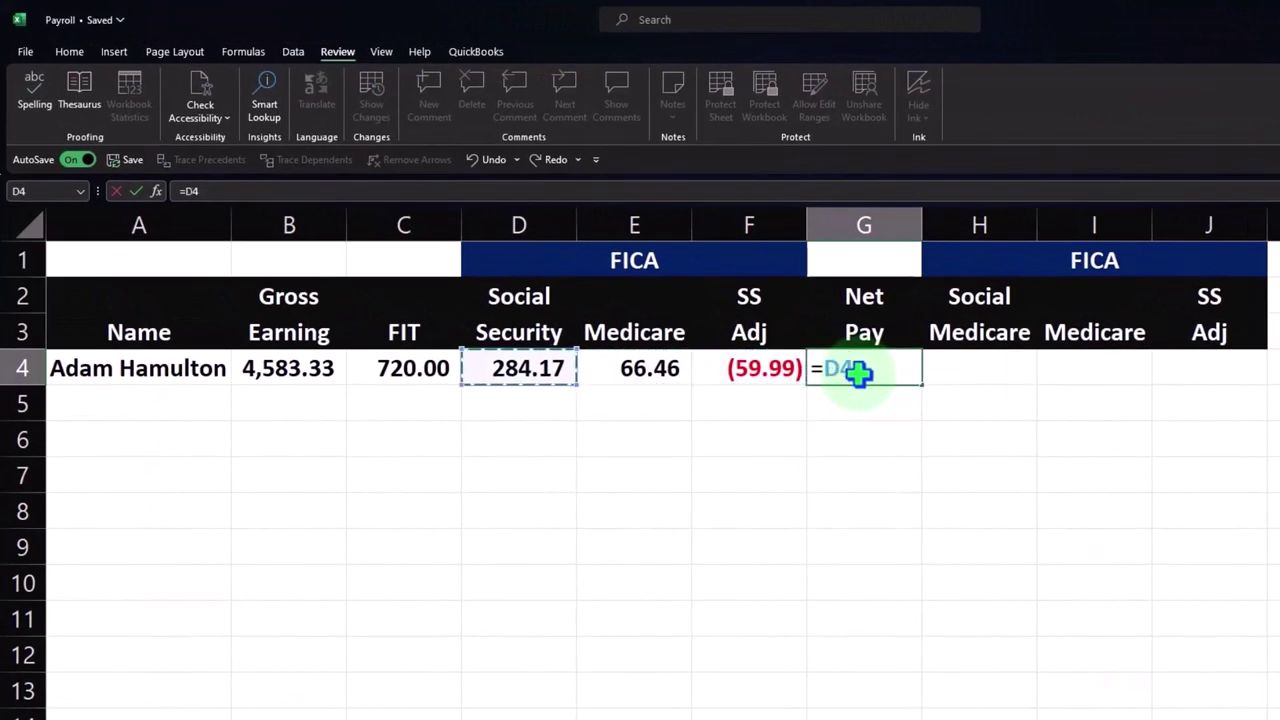
text(-)
key(Left)
key(Left)
key(Left)
key(Left)
text(-)
key(Left)
key(Left)
key(Left)
text(-)
key(Left)
key(Left)
text(-)
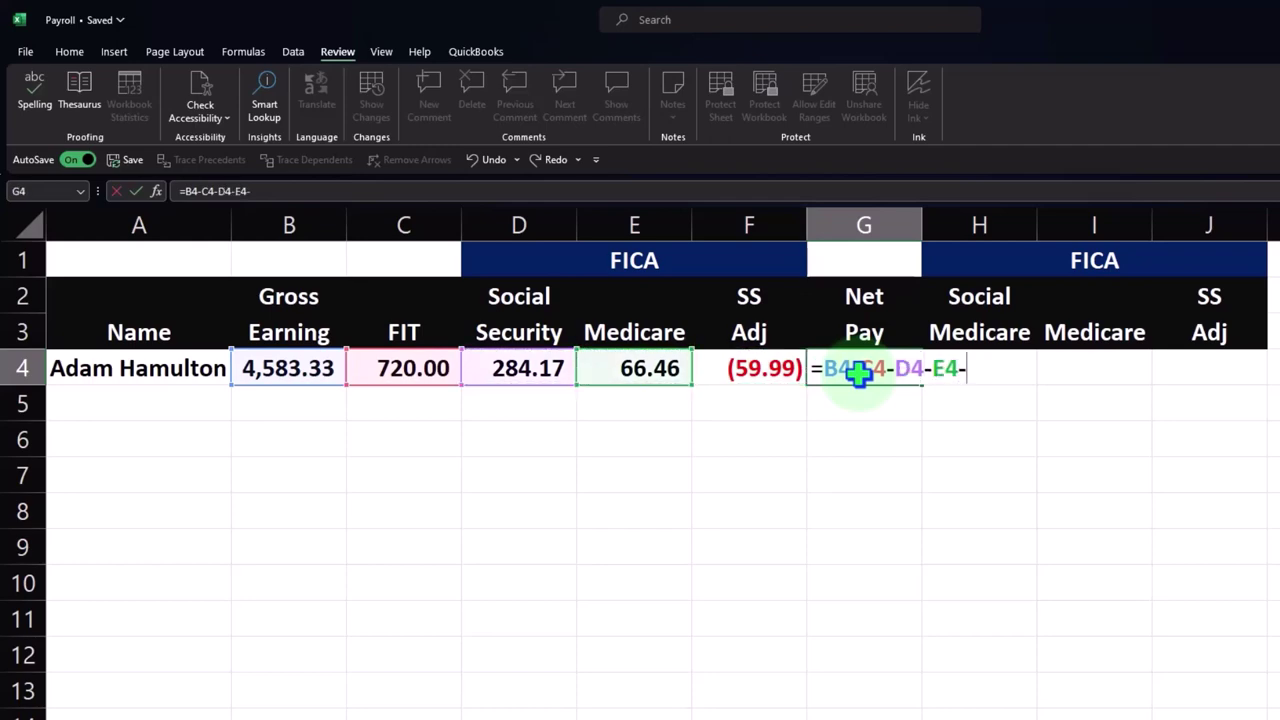
key(Return)
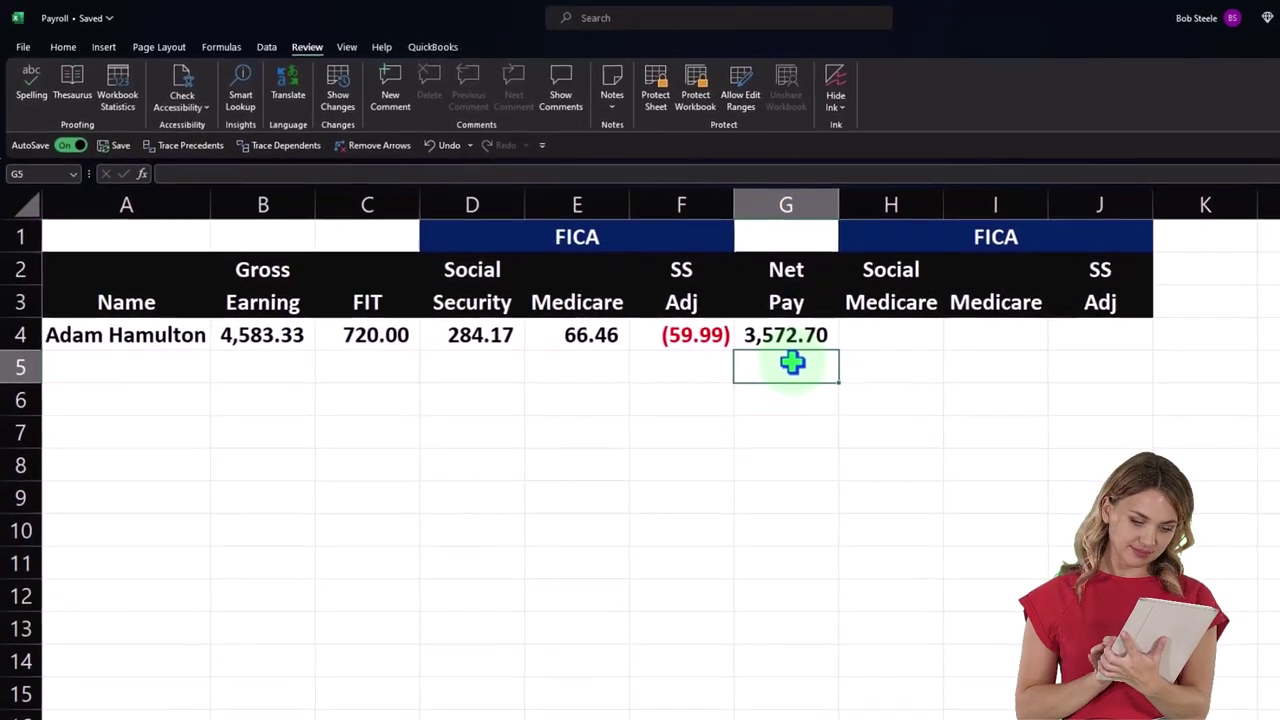
click(928, 709)
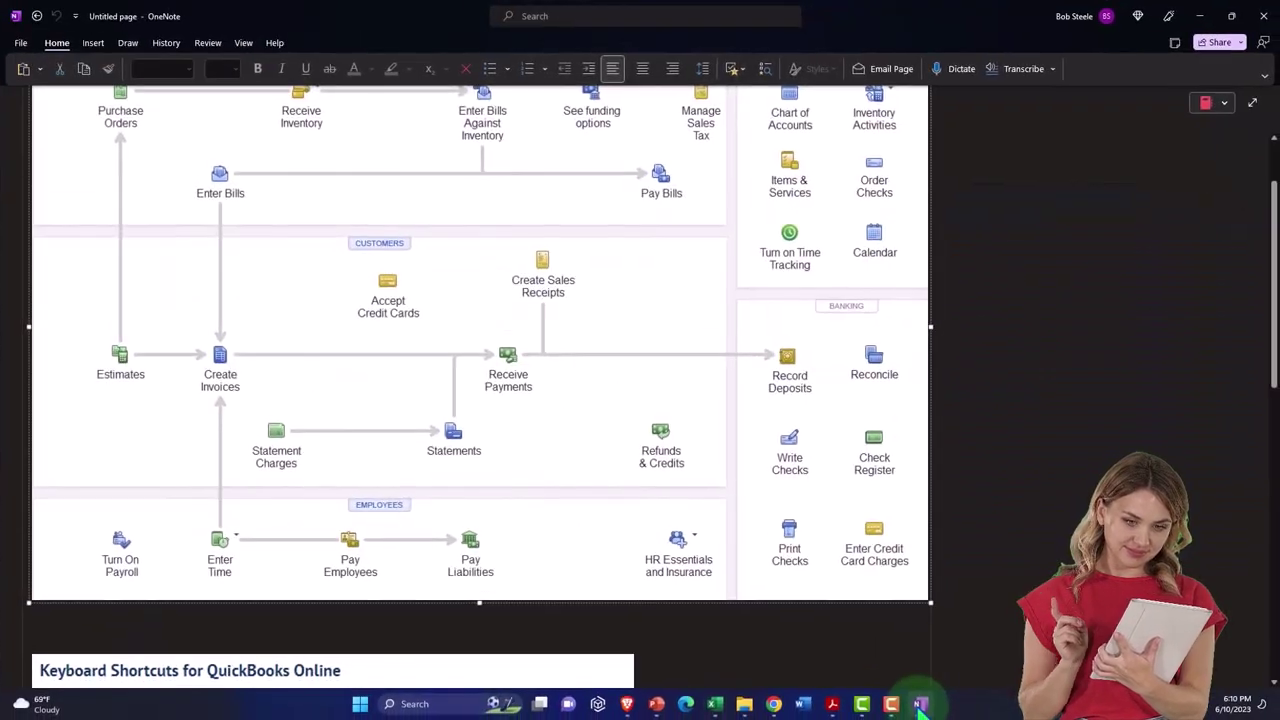
click(920, 705)
click(832, 704)
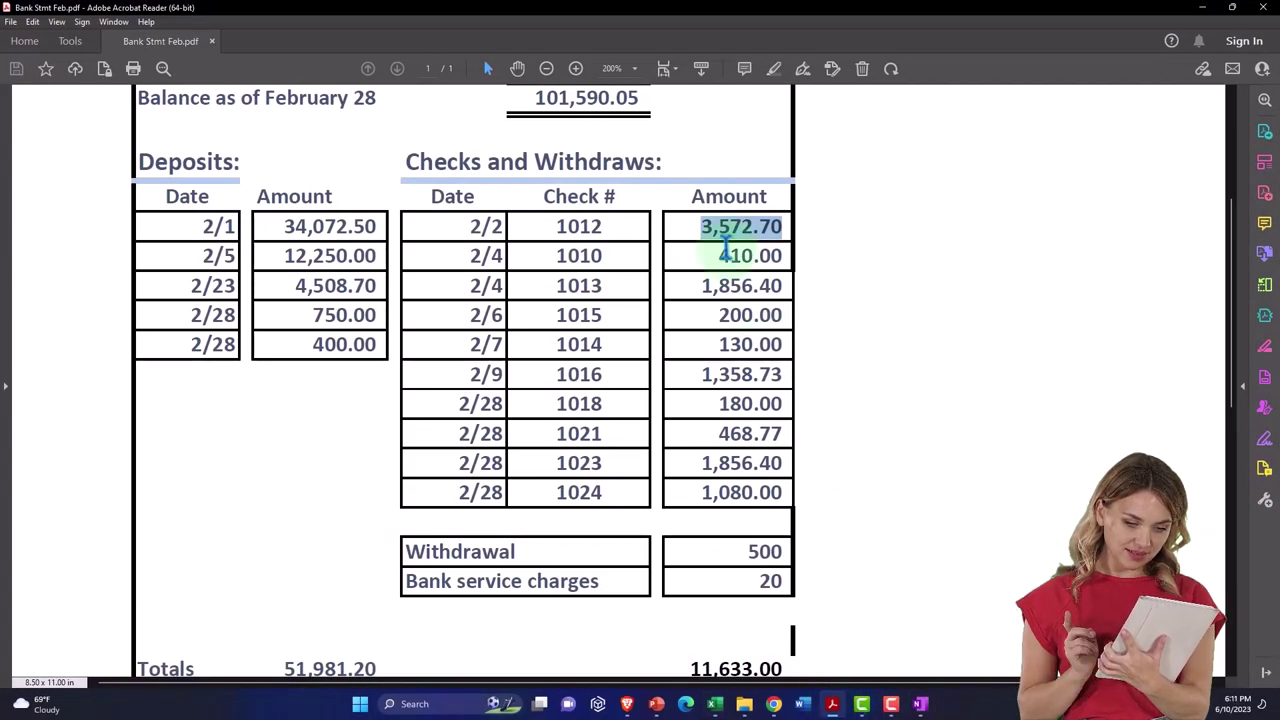
click(1202, 7)
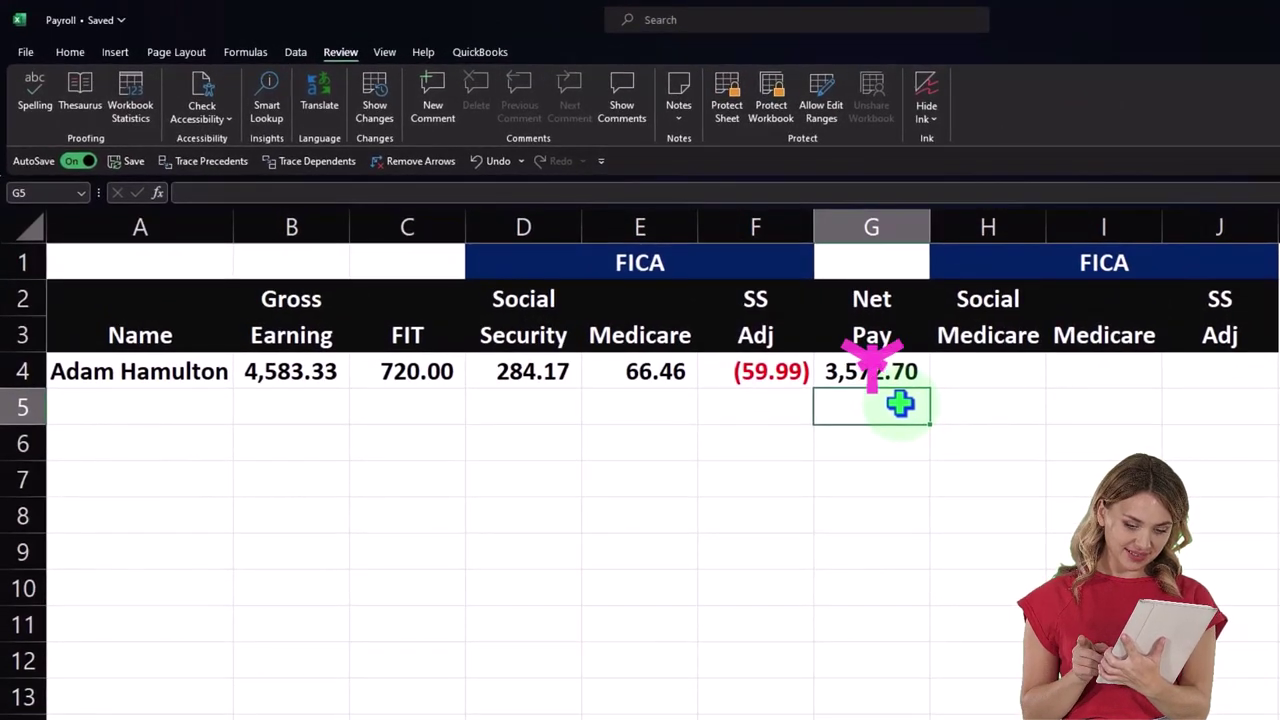
click(874, 372)
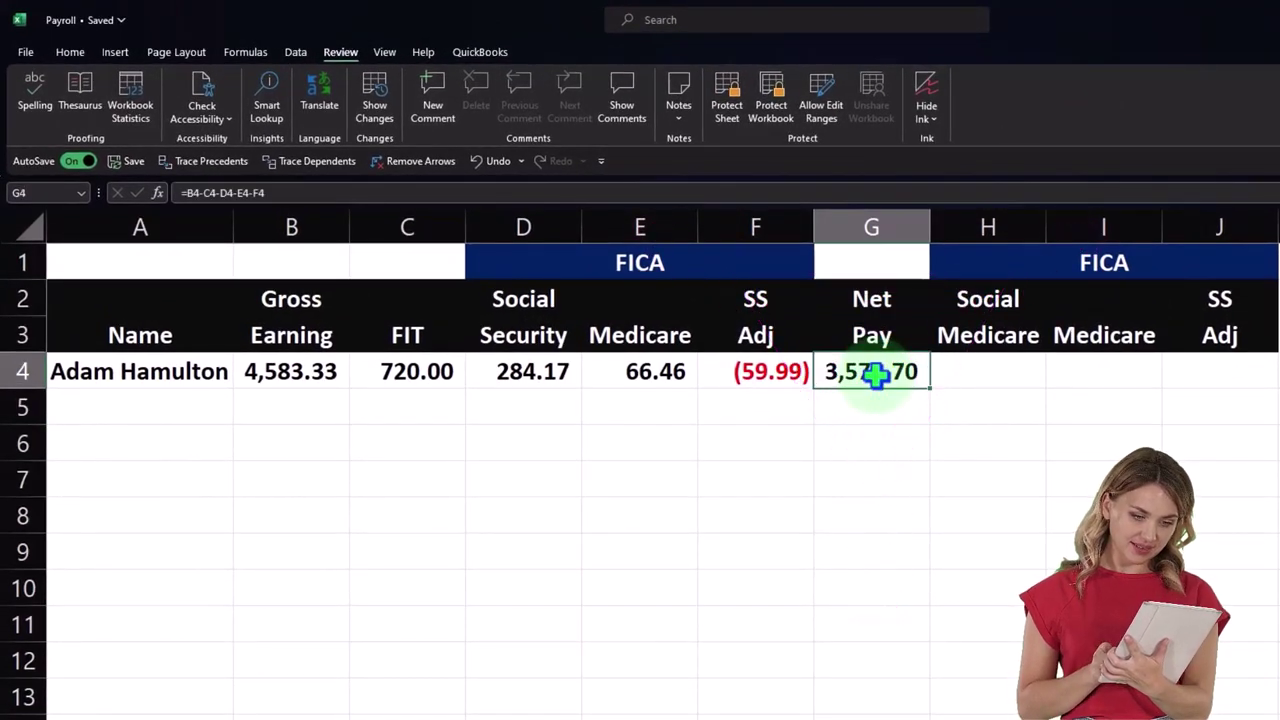
drag(423, 370, 590, 368)
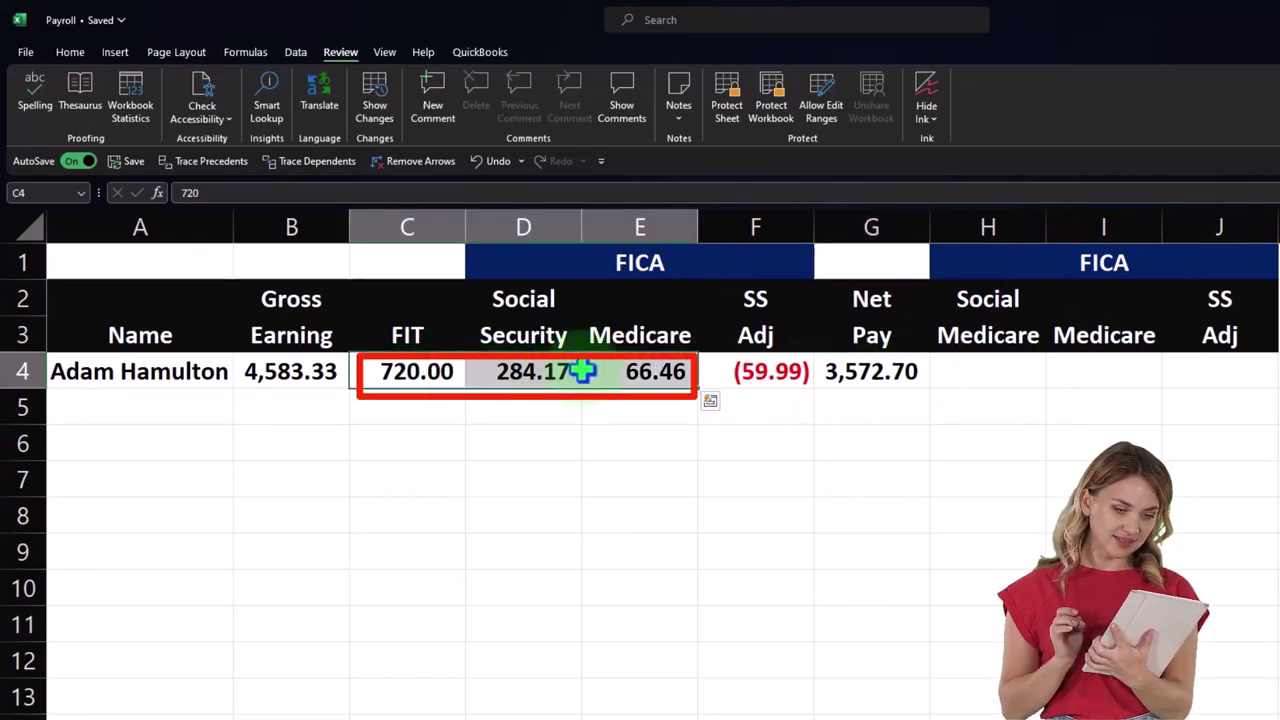
click(311, 383)
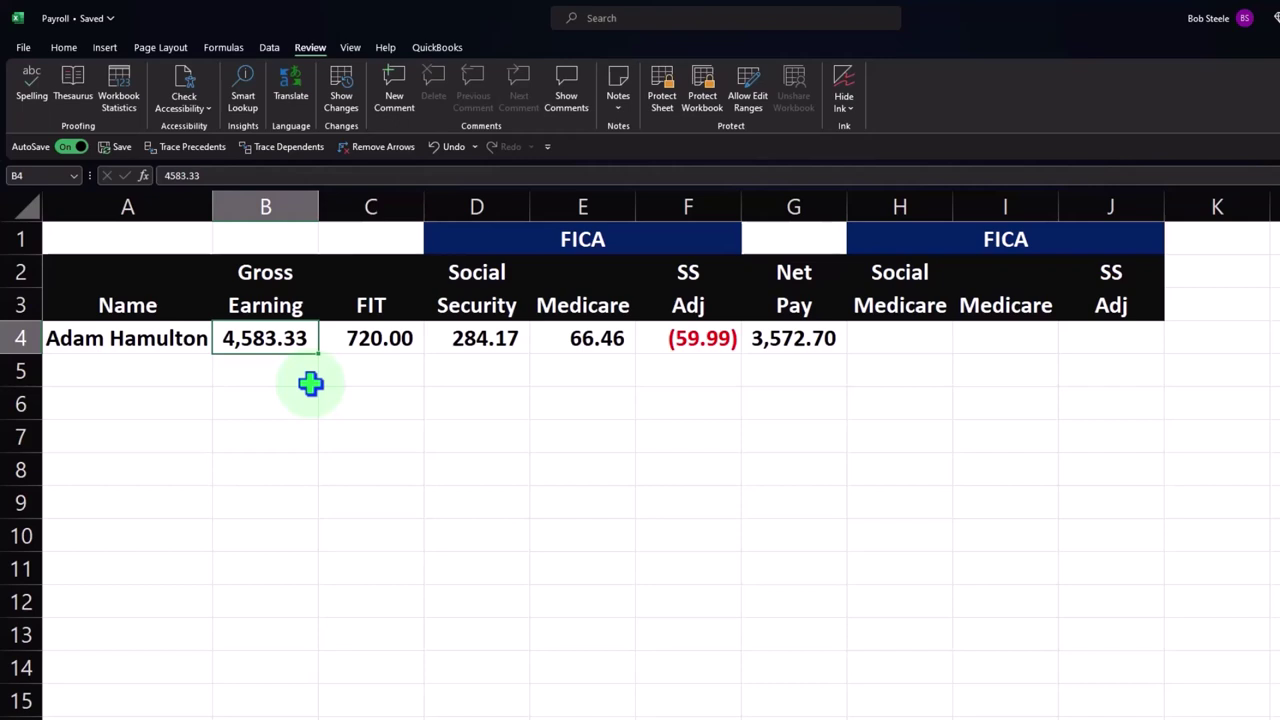
key(Right)
key(Right)
key(Right)
key(Right)
key(Right)
key(Right)
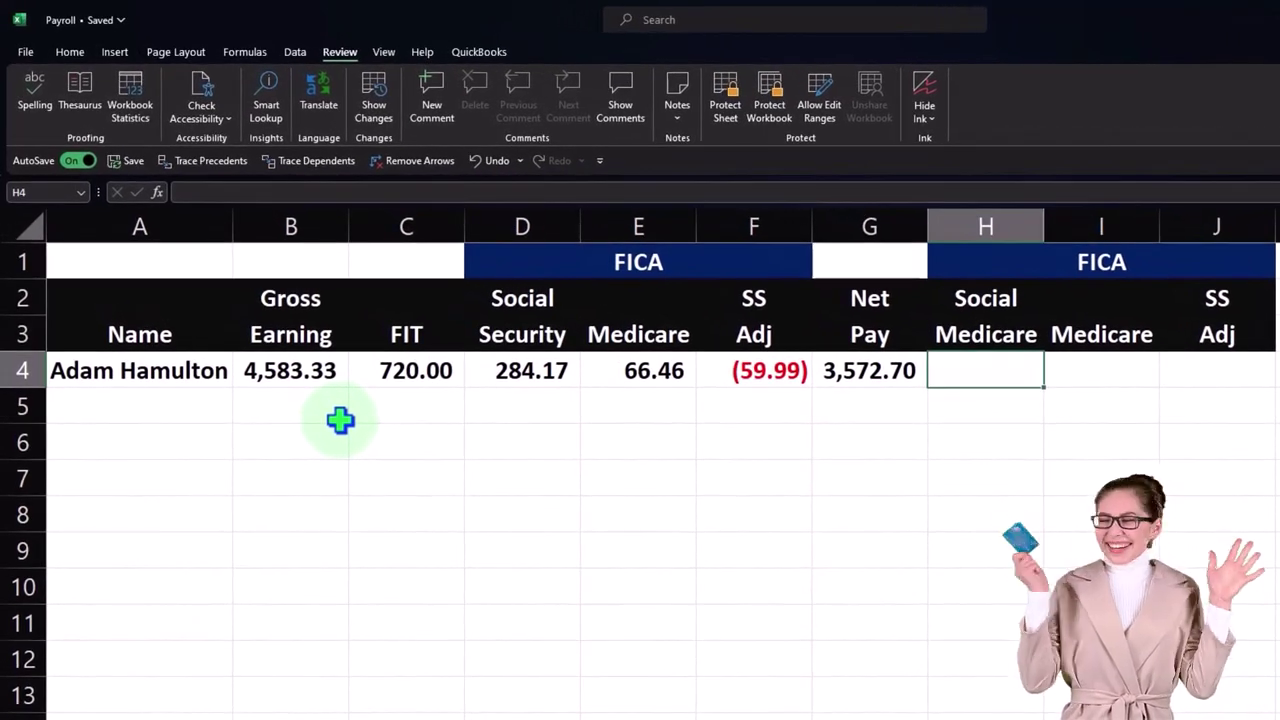
click(1023, 261)
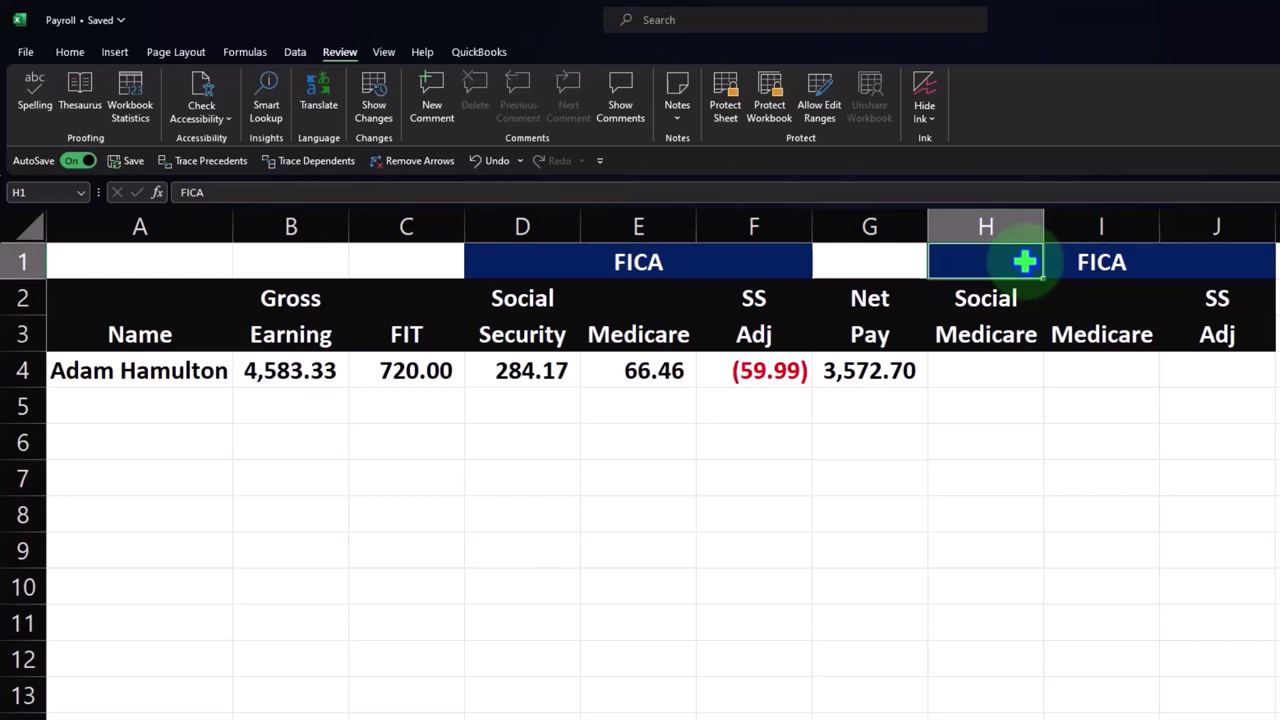
- Label the H1 header 'Employer Taxes'
text(Empo)
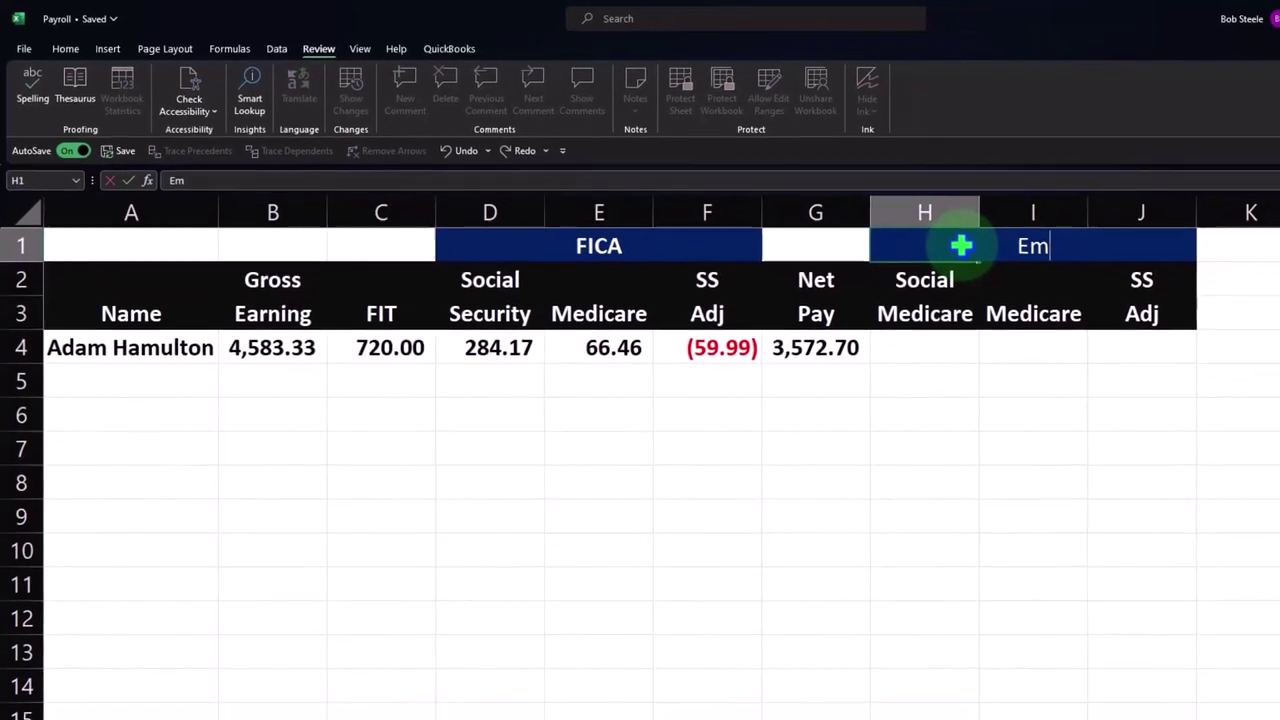
key(BackSpace)
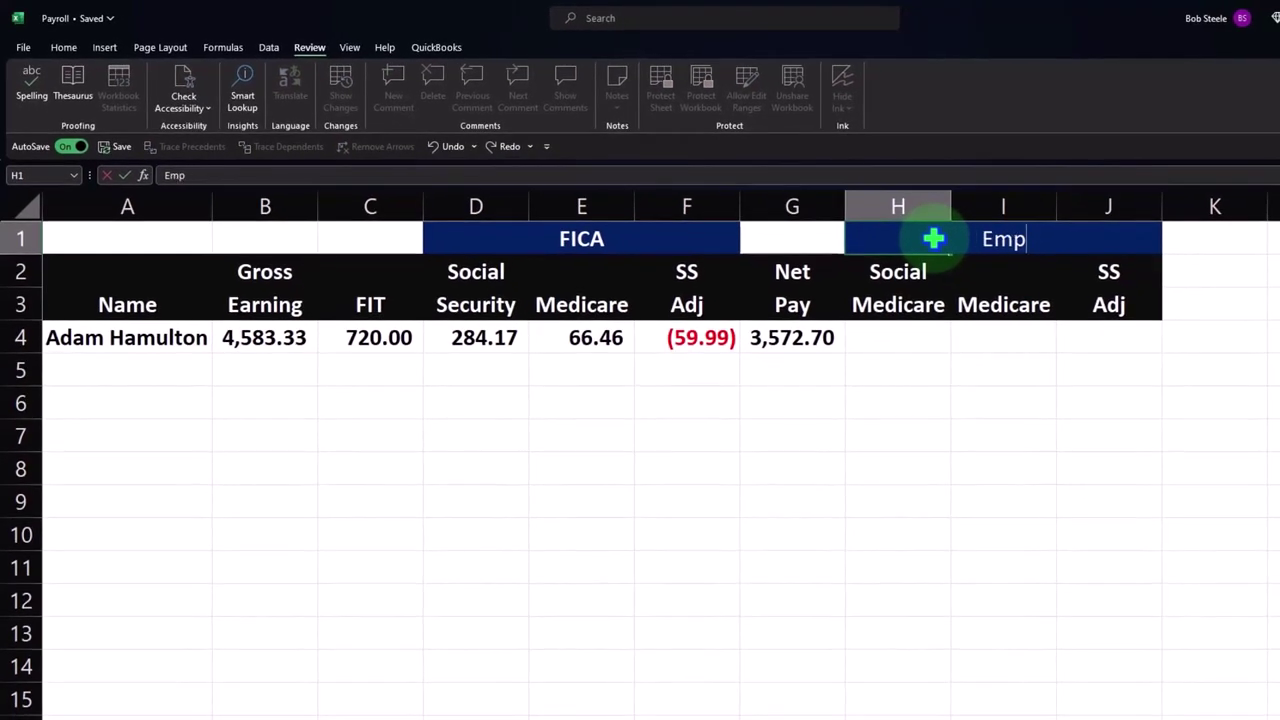
text(loyer Taxes)
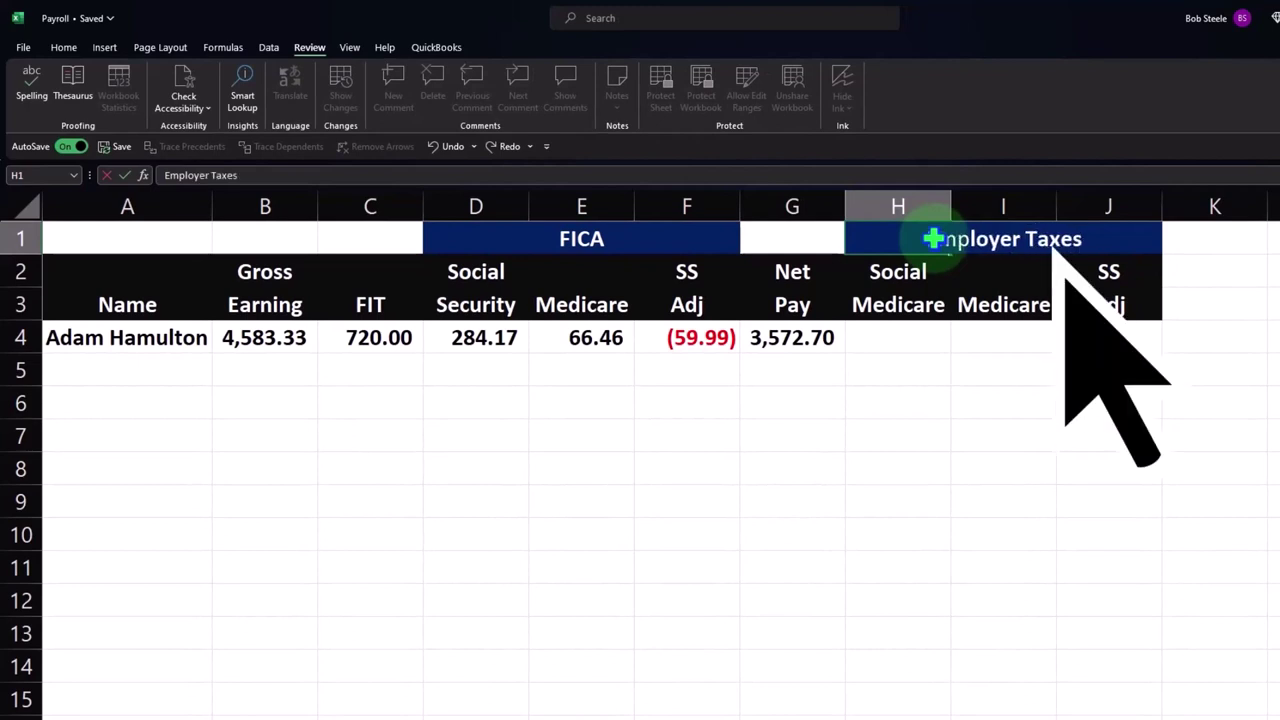
key(Return)
key(Return)
key(Return)
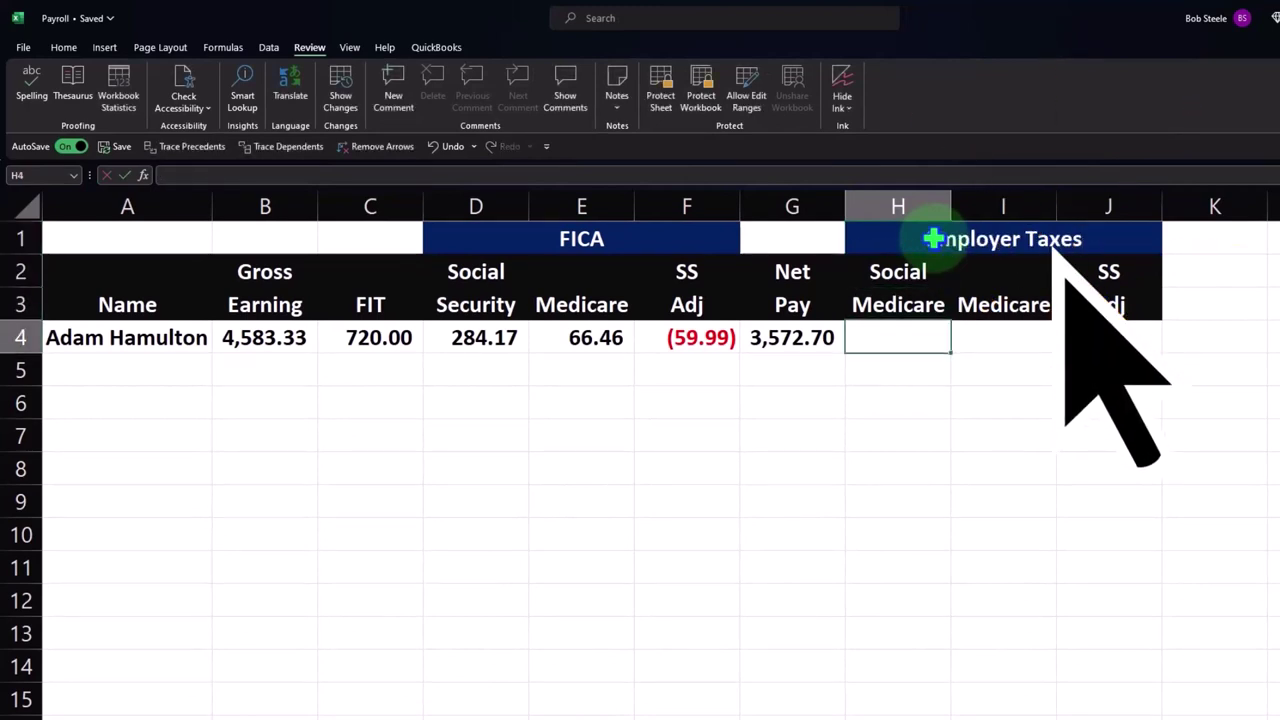
- Link H4, I4 and J4 to D4, E4 and F4, showing 284.17, 66.46 and (59.99)
text(=)
key(Left)
key(Left)
key(Left)
key(Left)
key(Return)
key(Right)
key(Up)
text(=)
key(Left)
key(Left)
key(Left)
key(Left)
key(Return)
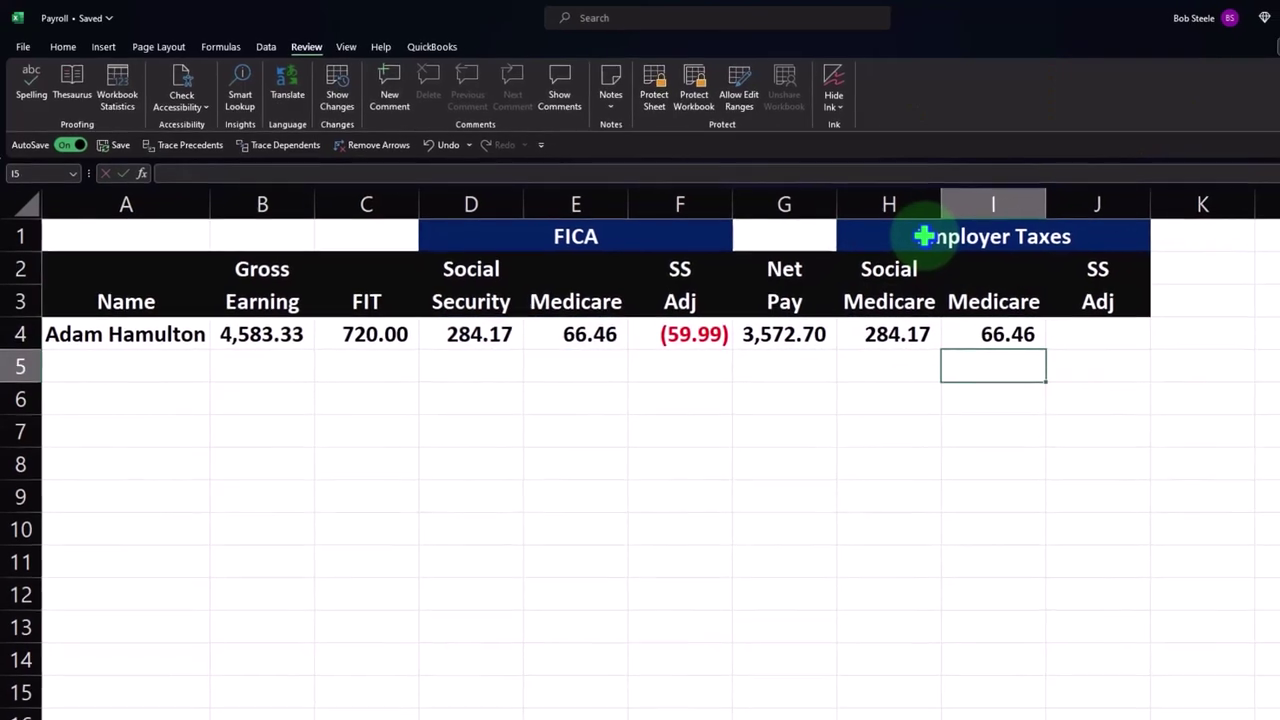
key(Up)
key(Right)
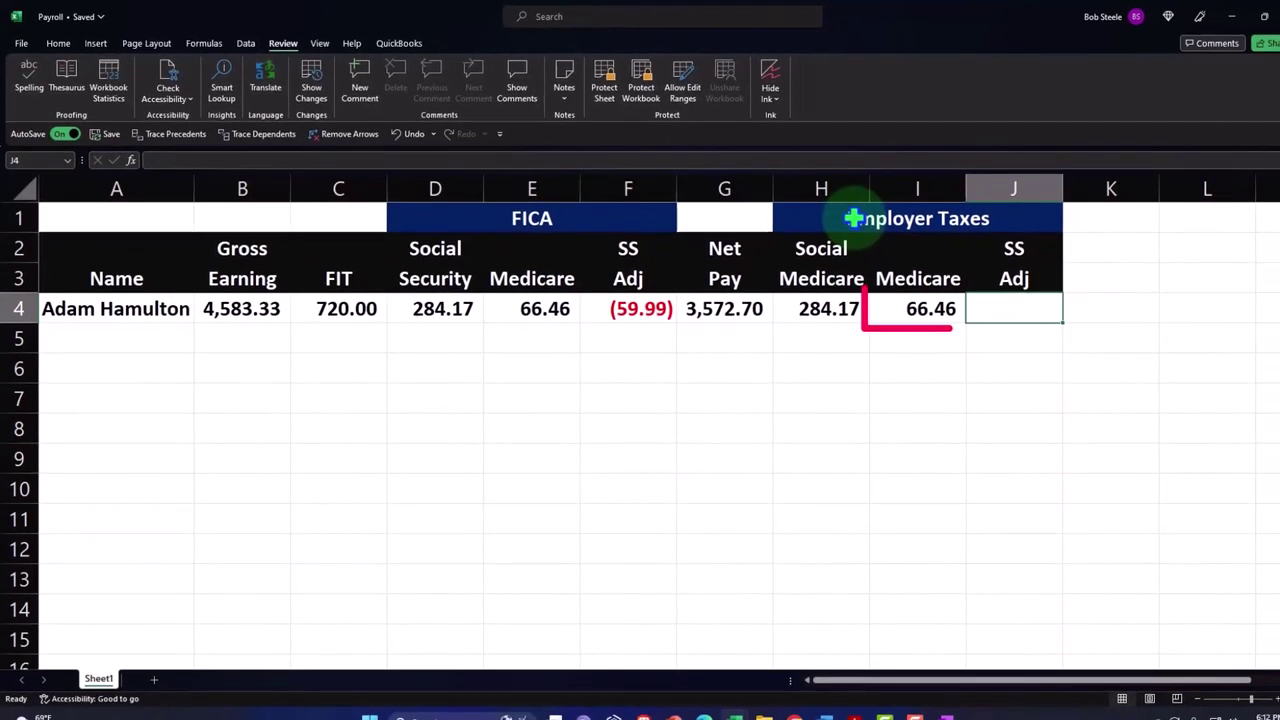
text(=)
key(Left)
key(Left)
key(Left)
key(Left)
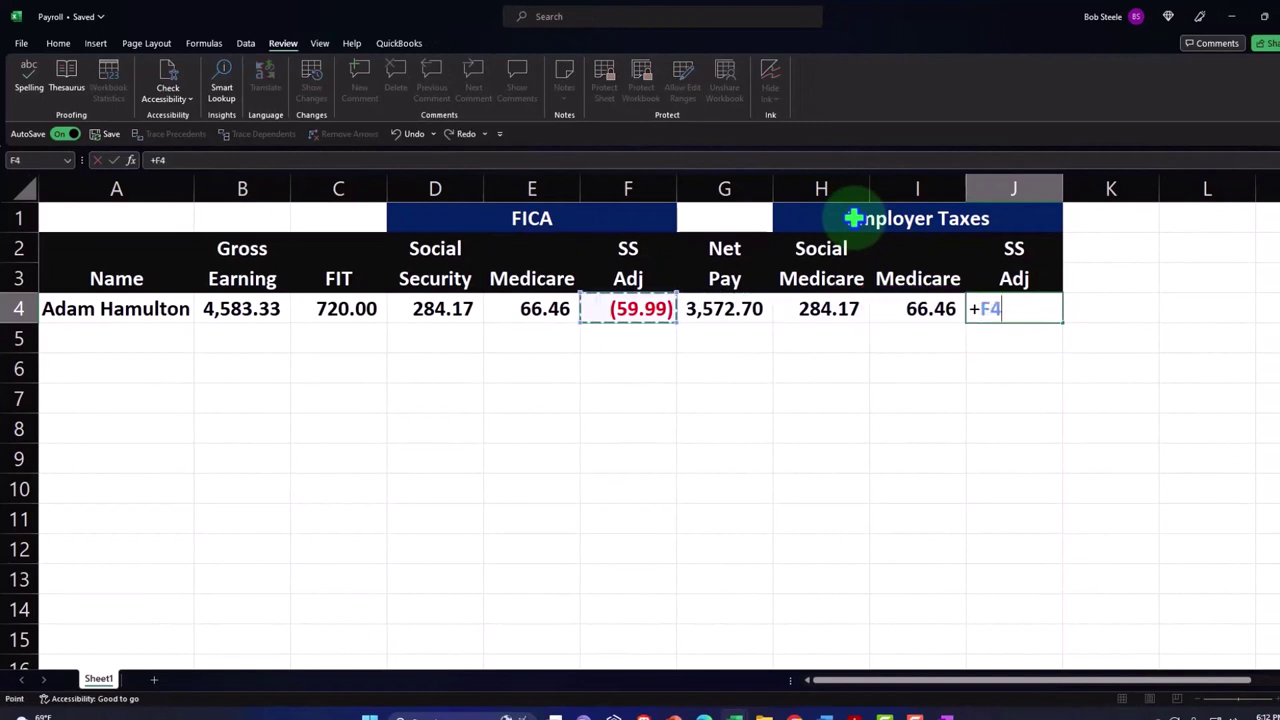
key(Return)
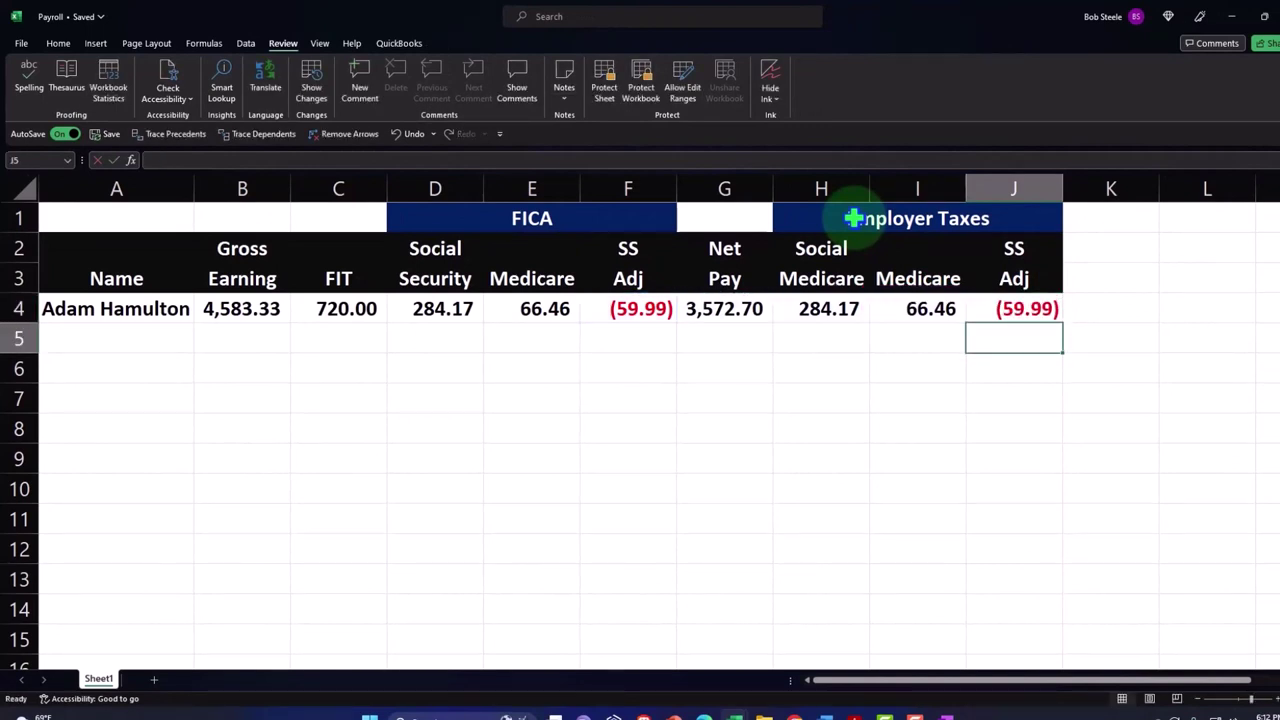
- Start typing the second employee's name in A5
key(Left)
key(Left)
key(Left)
key(Left)
key(Left)
key(Left)
key(Left)
key(Left)
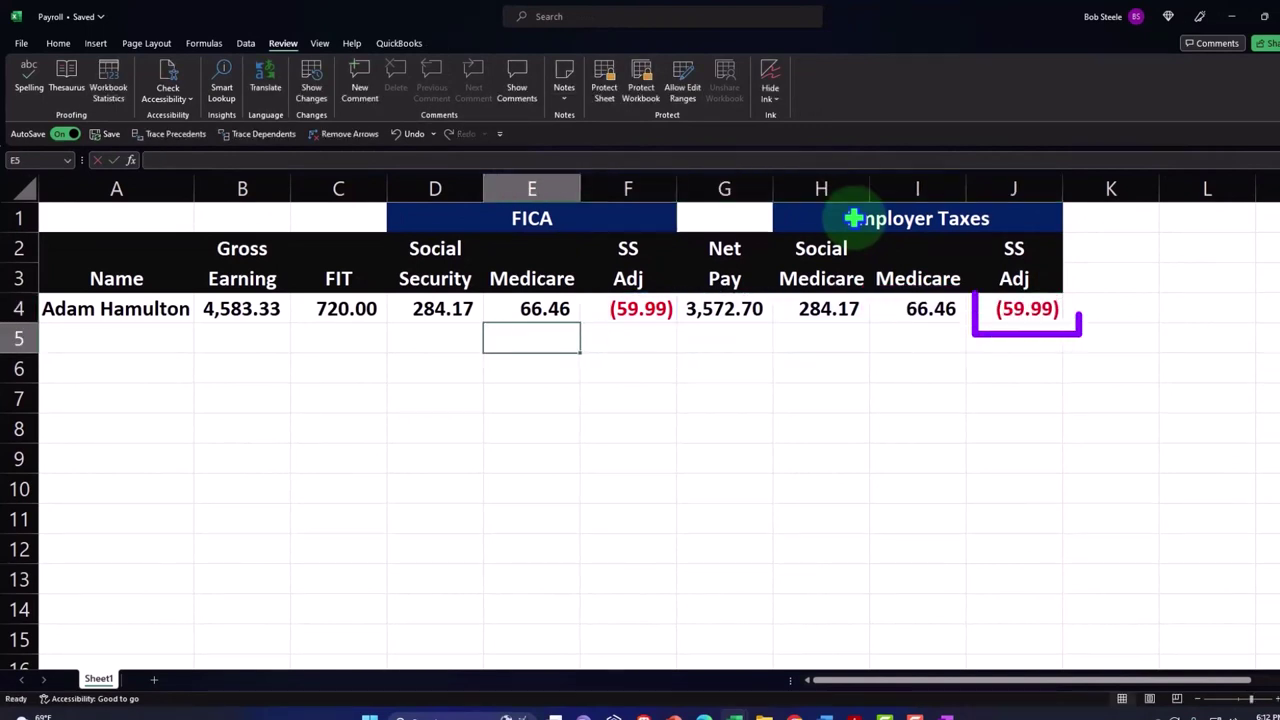
key(Left)
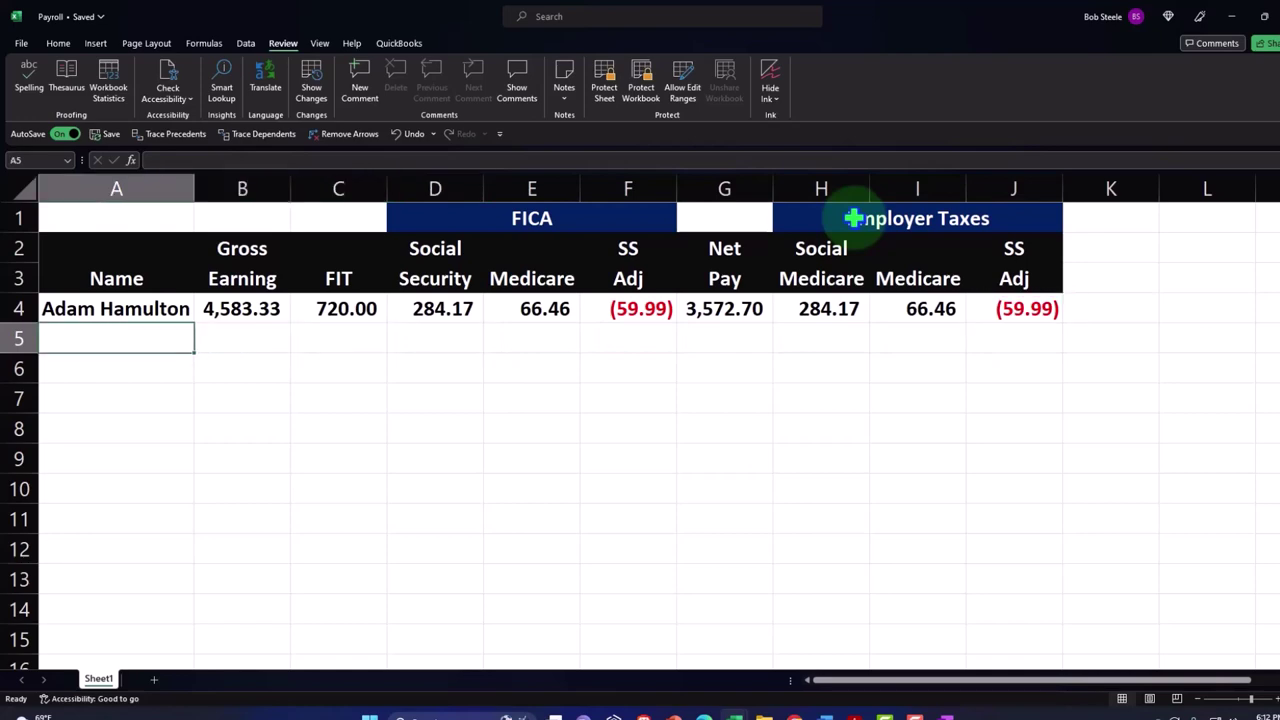
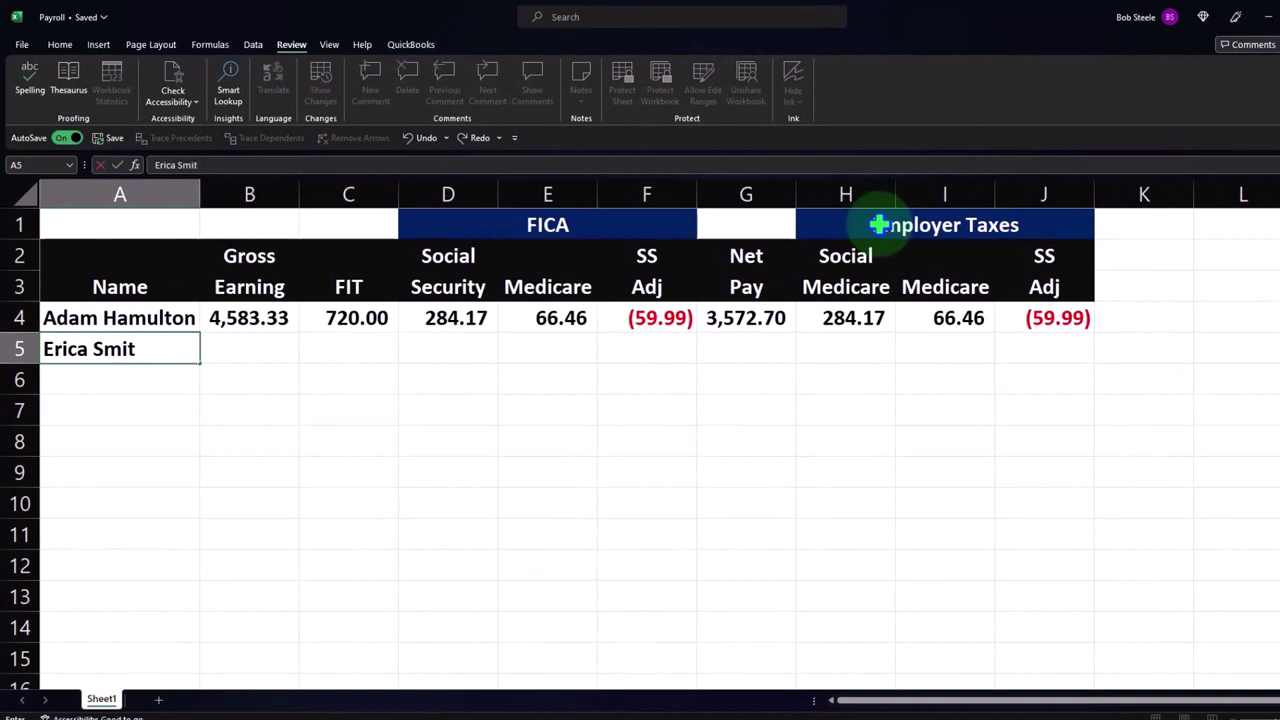
- Finish the second employee's name and enter 2,400.00 gross and 360.00 FIT in row 5
text(h)
key(Tab)
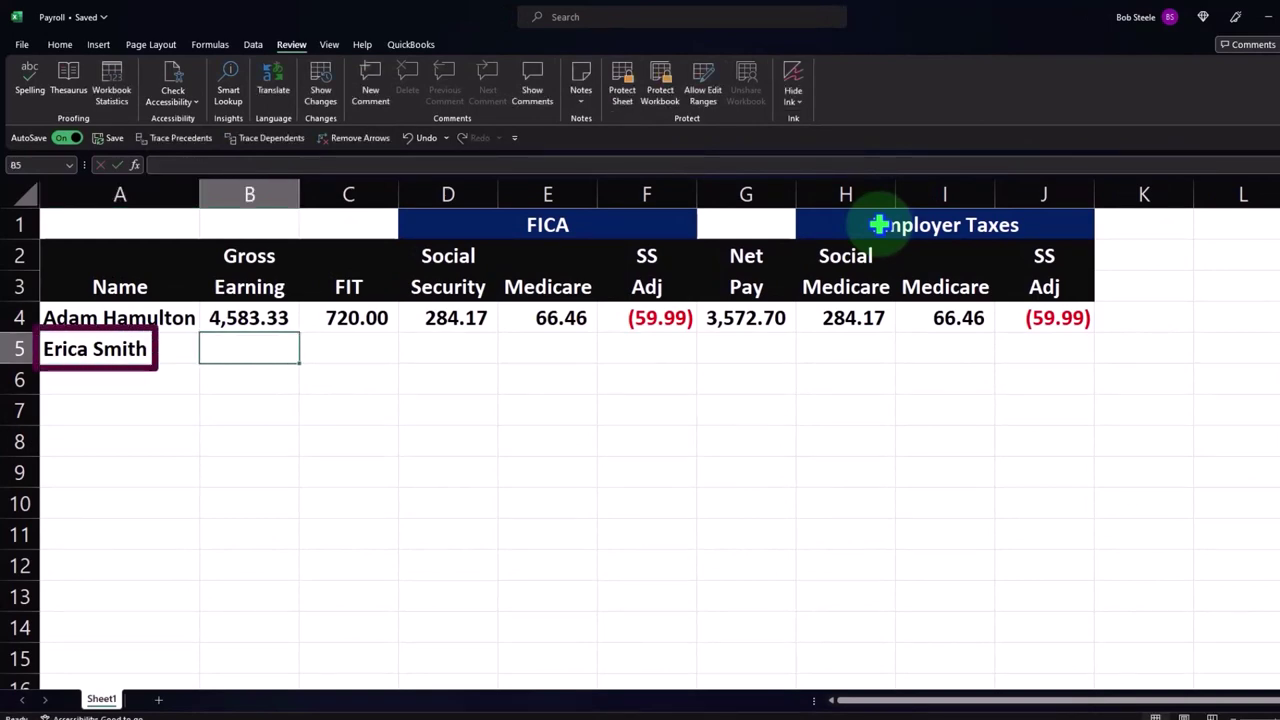
text(2400)
key(Tab)
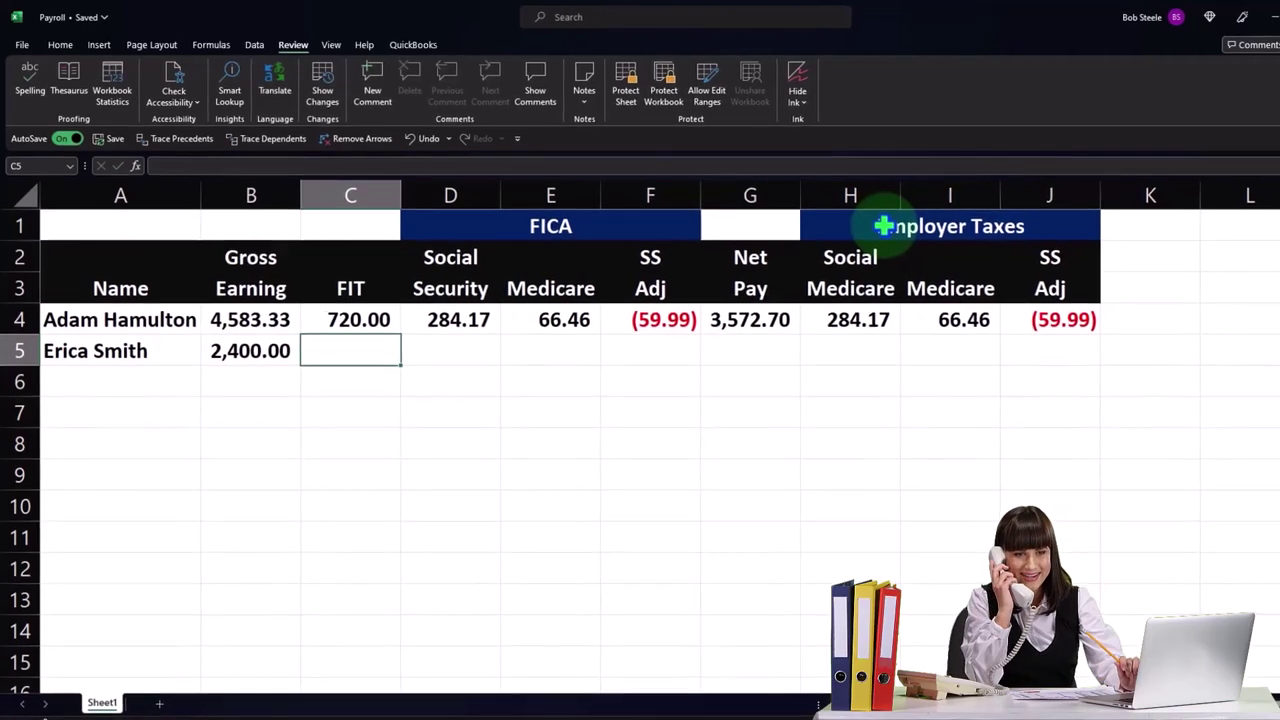
text(360)
key(Return)
- Add formulas for Social Security (=B5*.062, 148.80) in D5 and Medicare (34.80) in E5
key(Right)
key(Right)
key(Right)
key(Up)
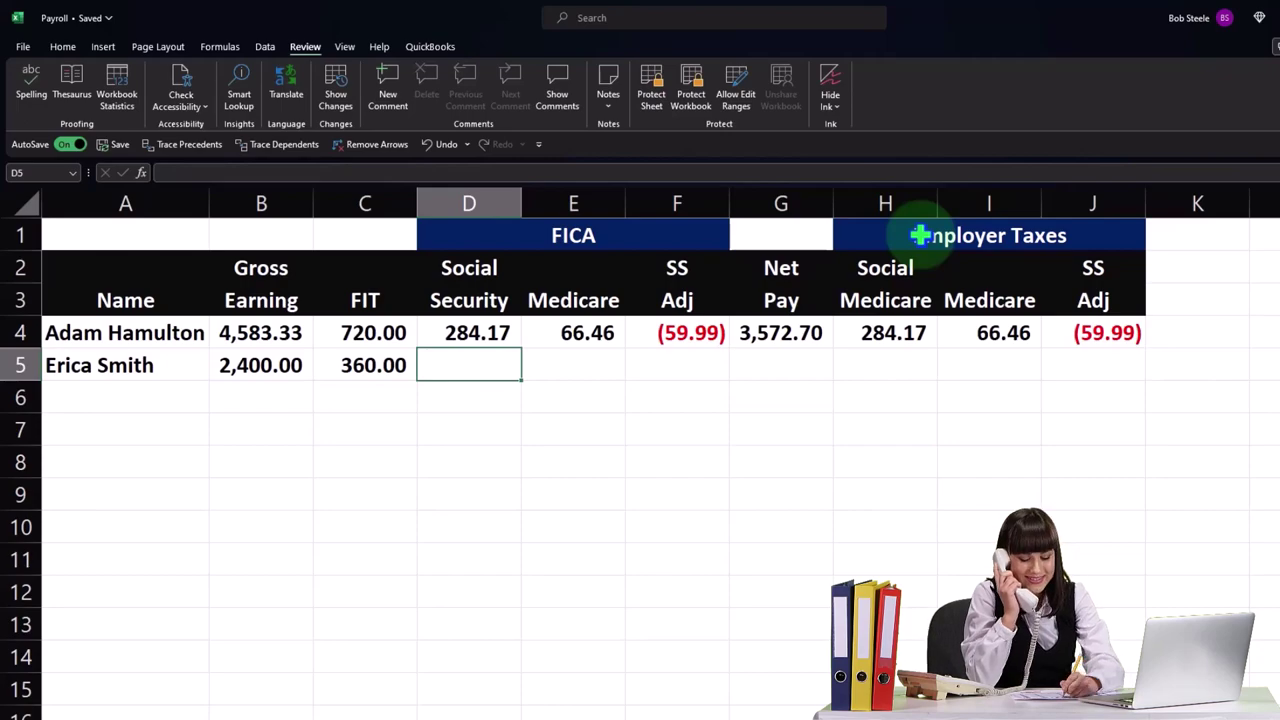
text(=B5)
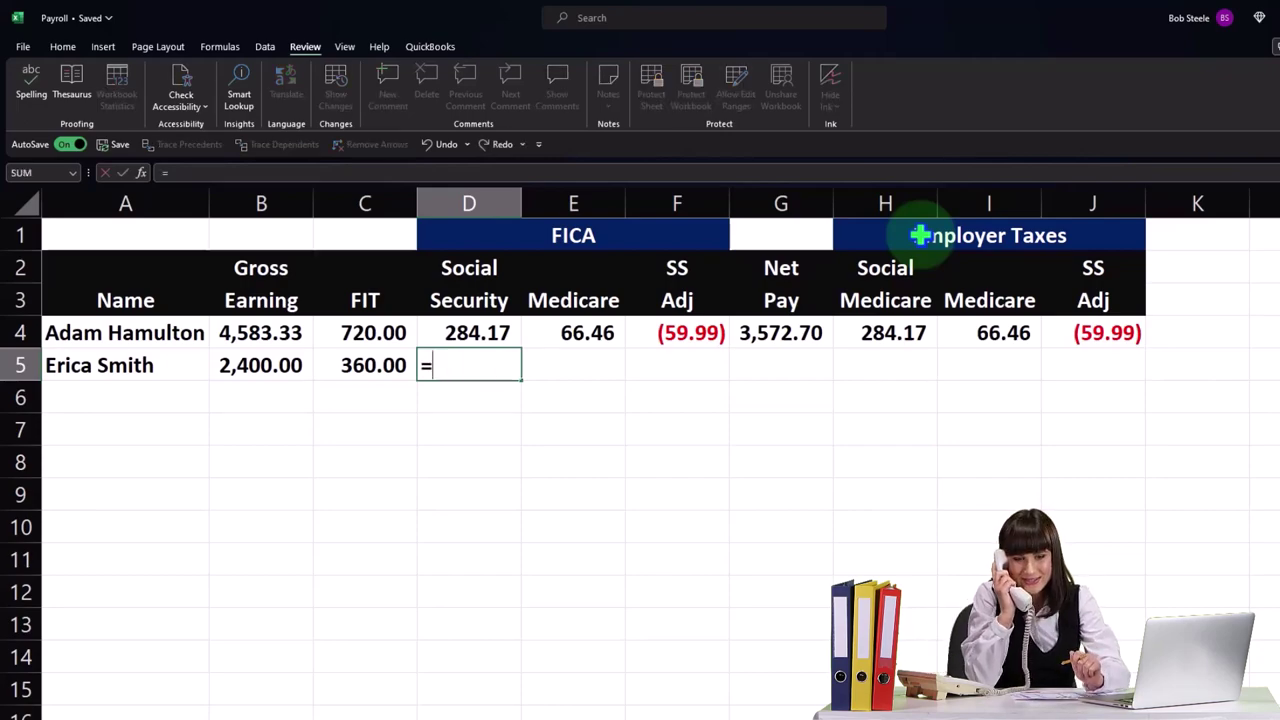
text(*.06)
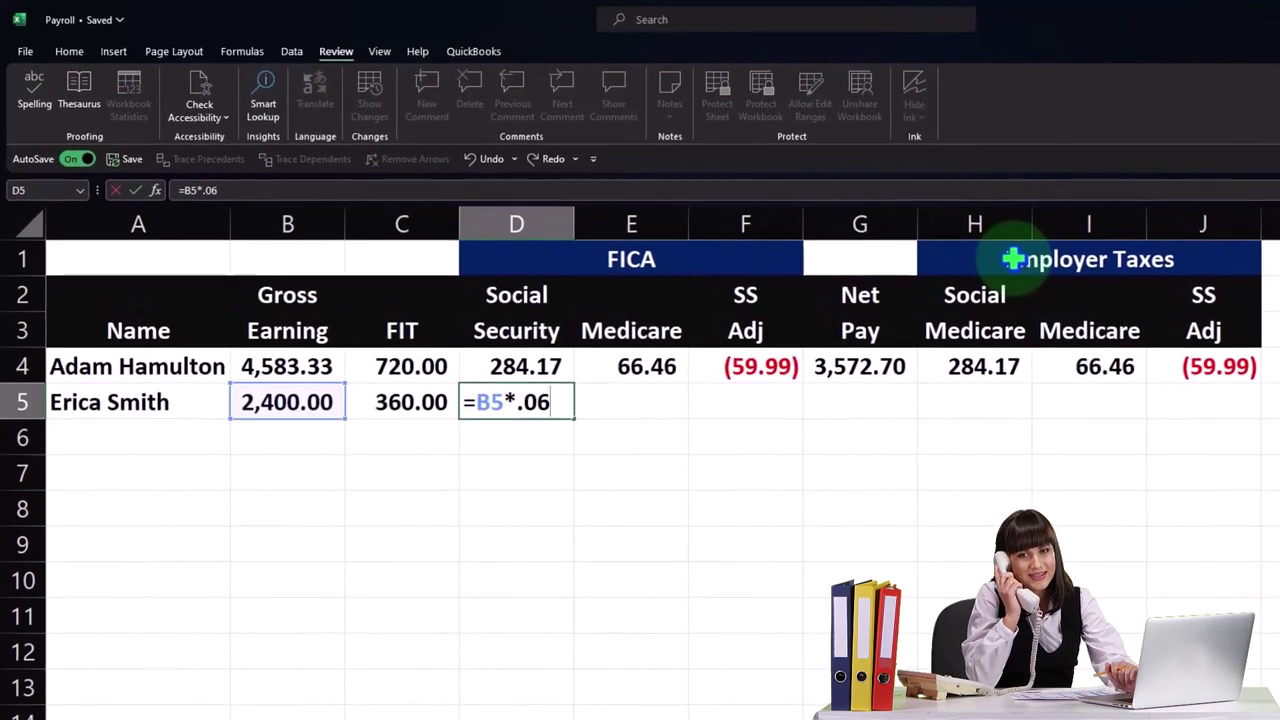
key(Return)
key(Up)
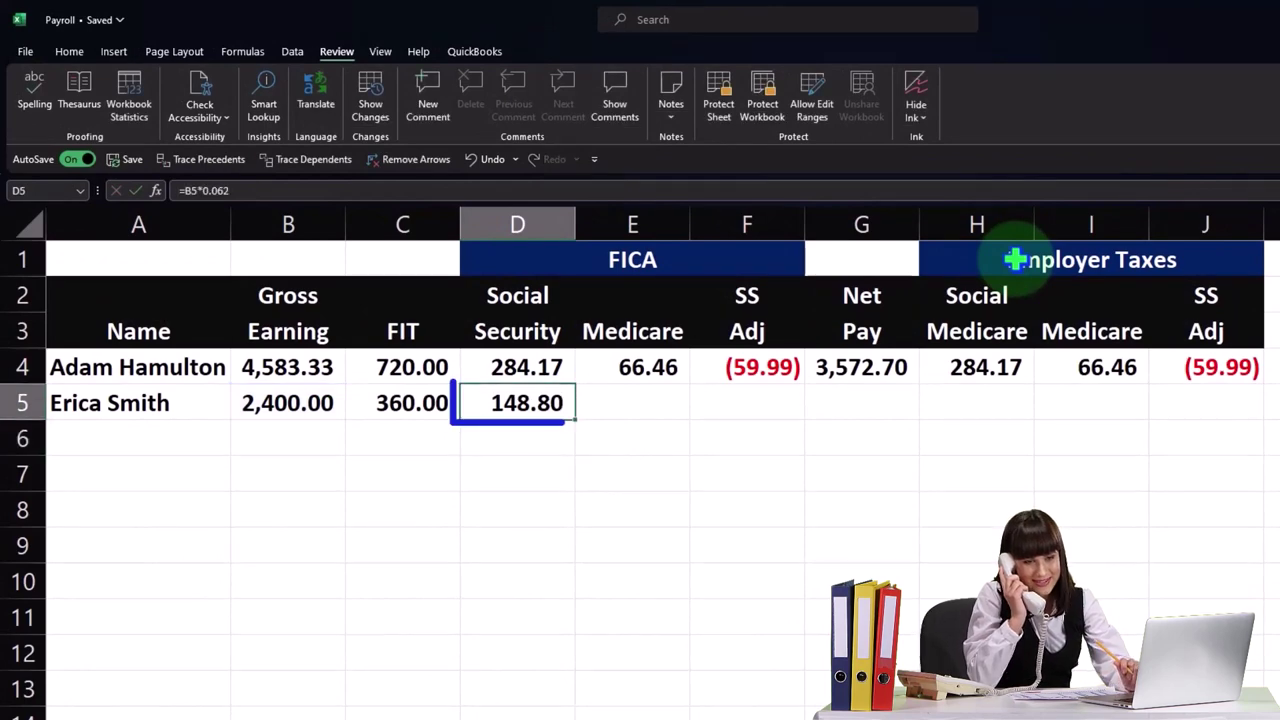
key(Right)
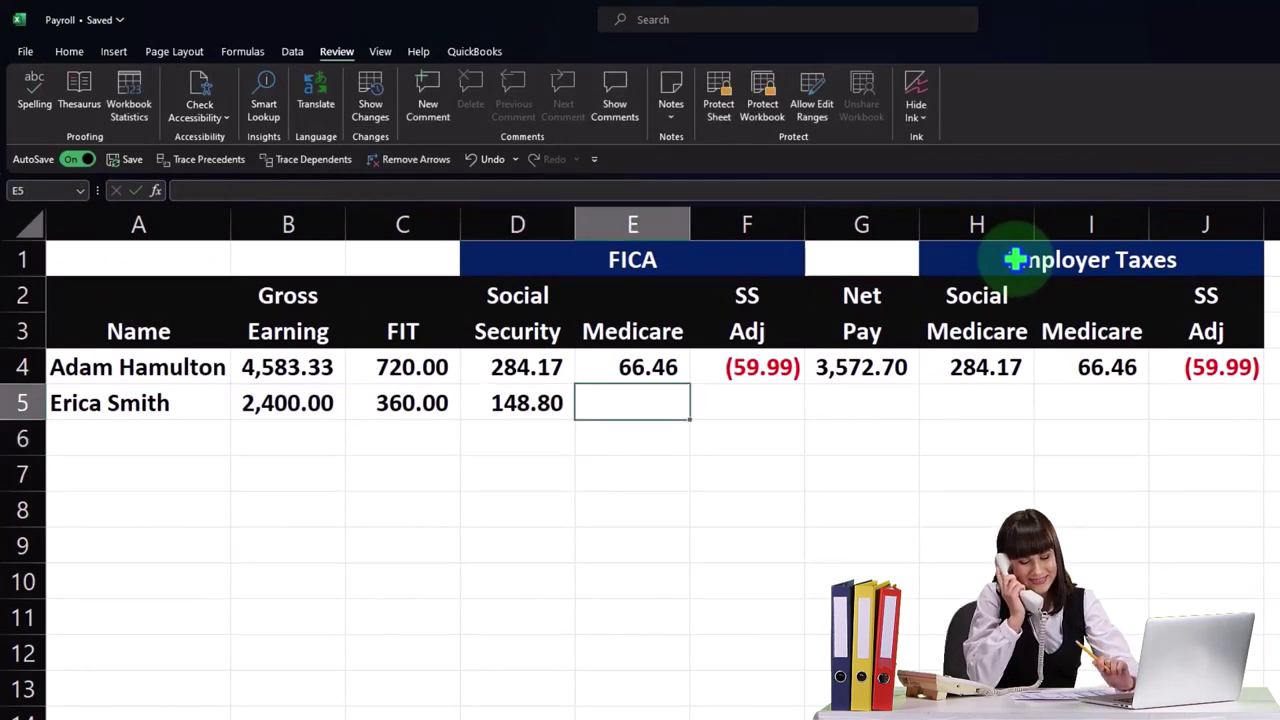
text(=)
key(Left)
key(Left)
key(Right)
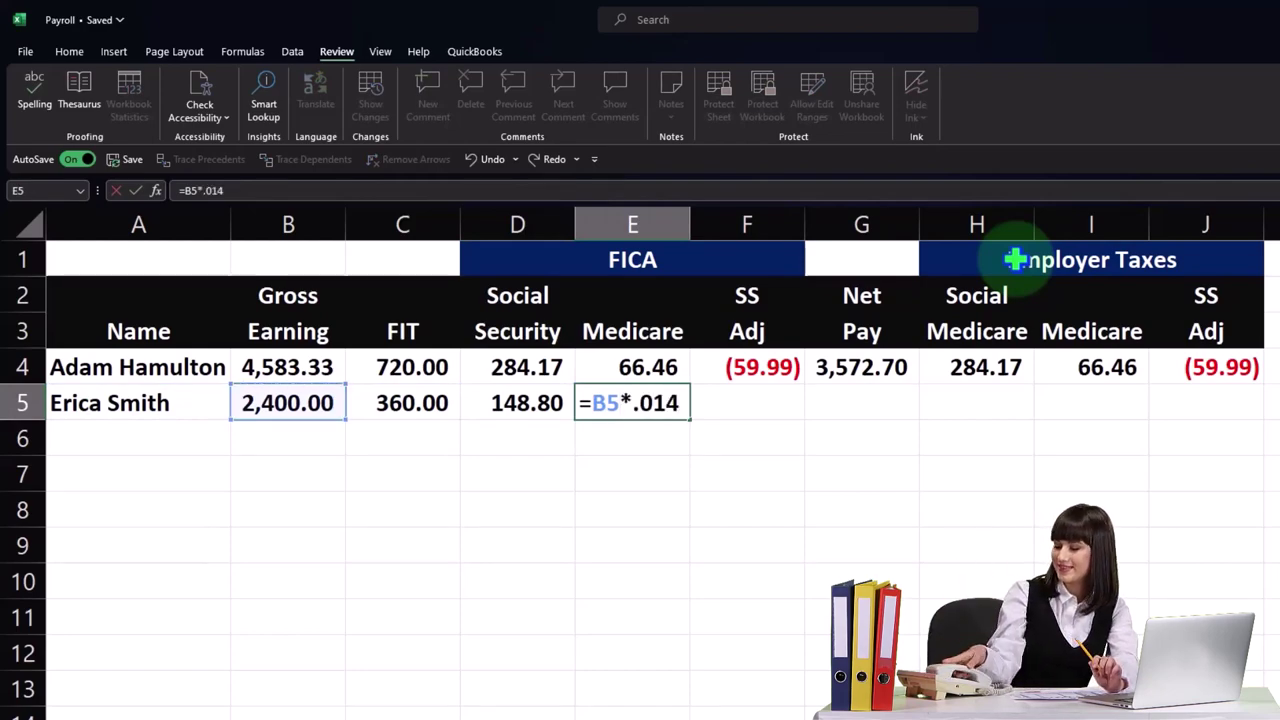
key(Return)
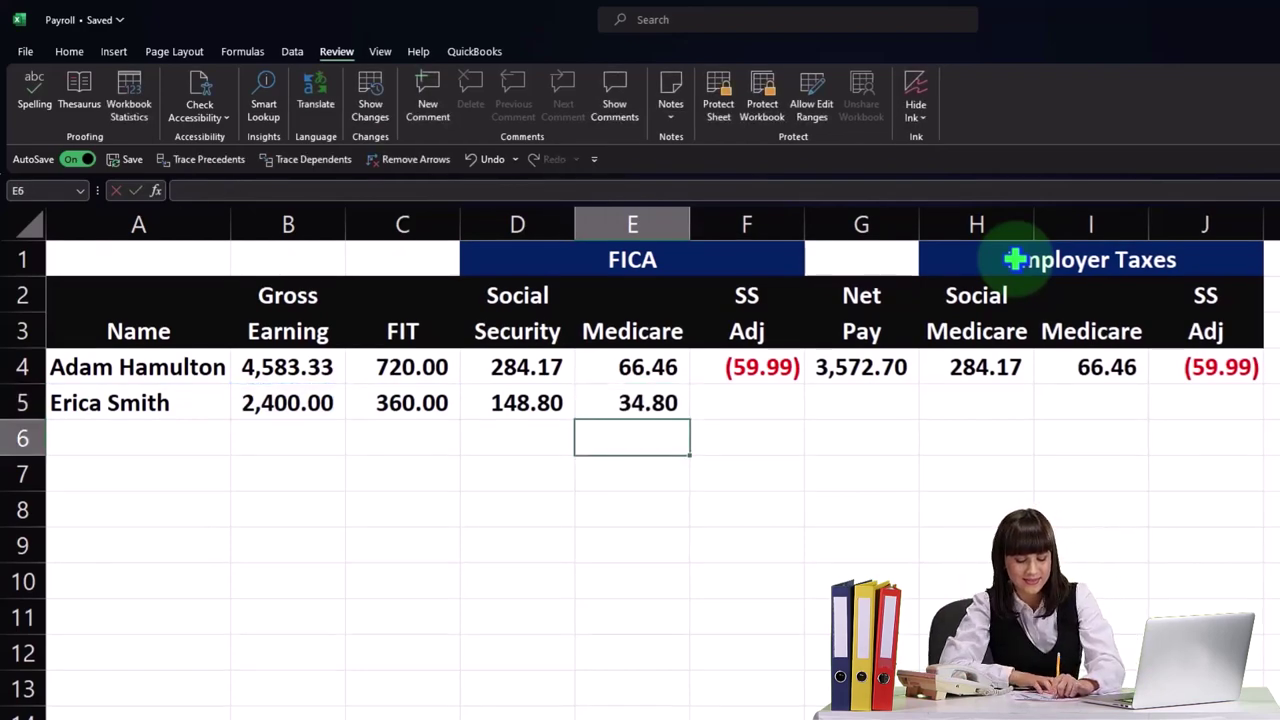
key(Up)
key(Right)
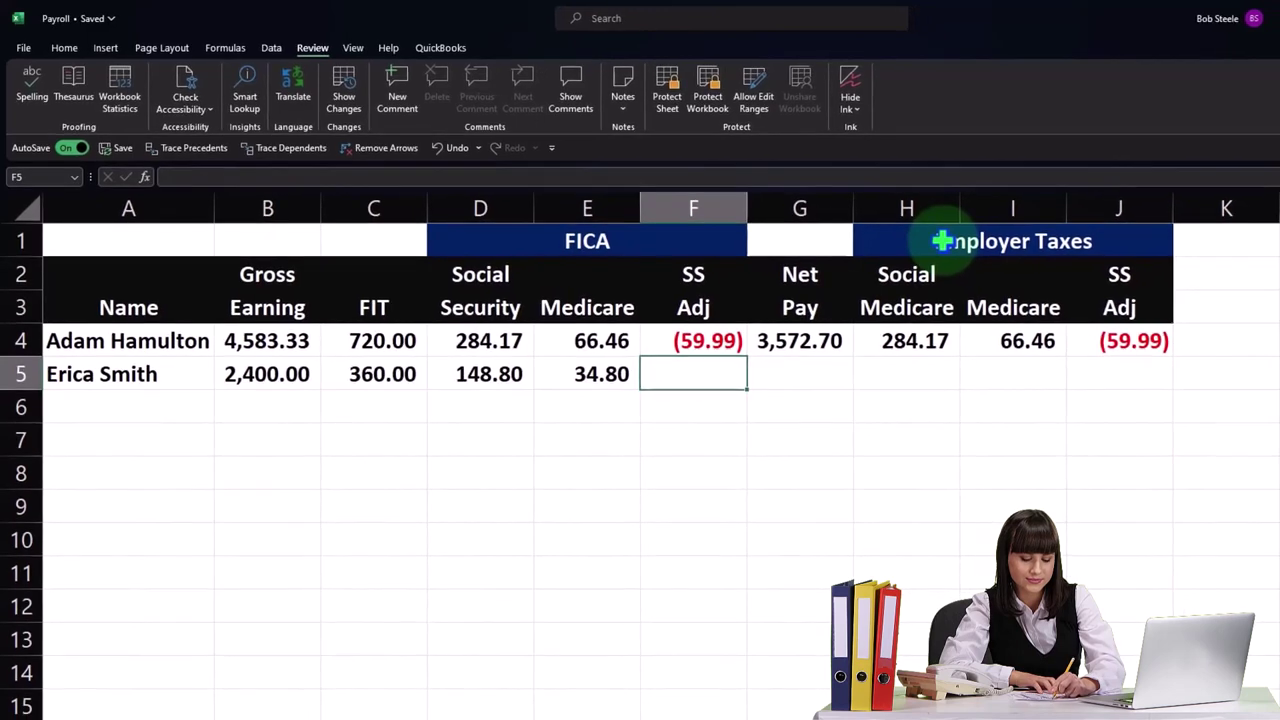
- Enter Net Pay in G5 as =B5-SUM(C5:E5), giving 1,856.40, and review row 5's values
key(Right)
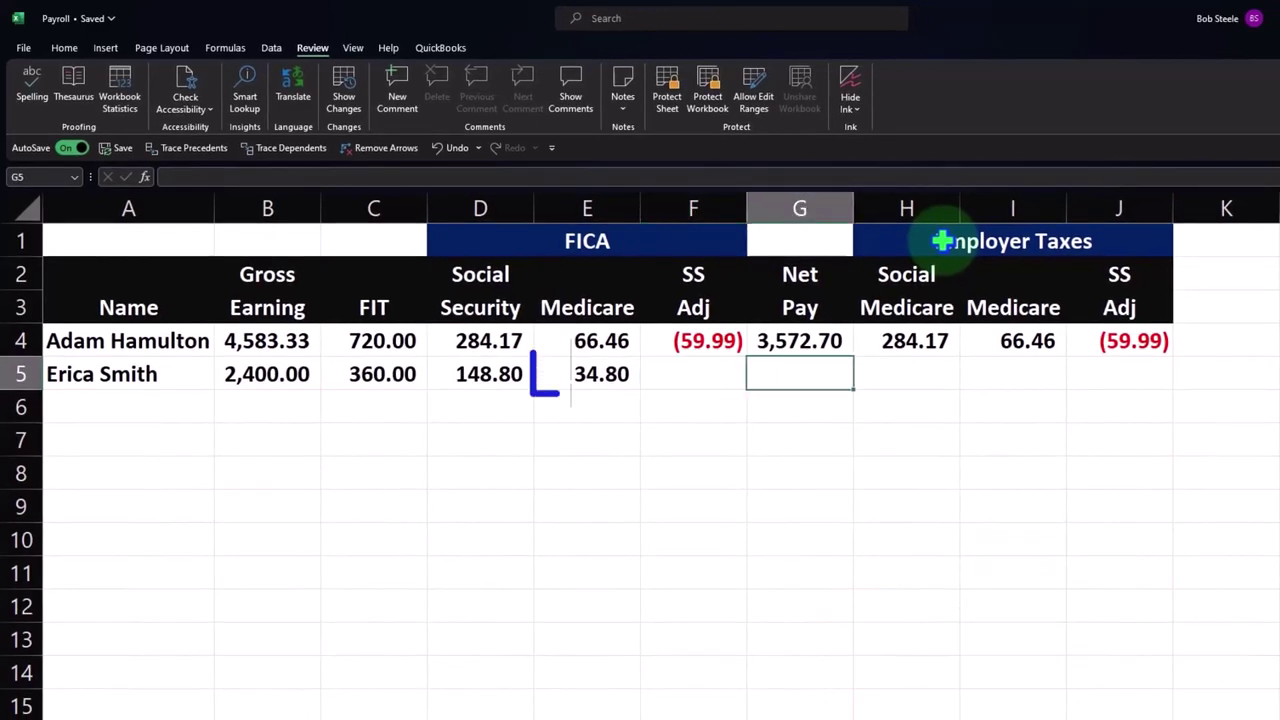
text(=sum)
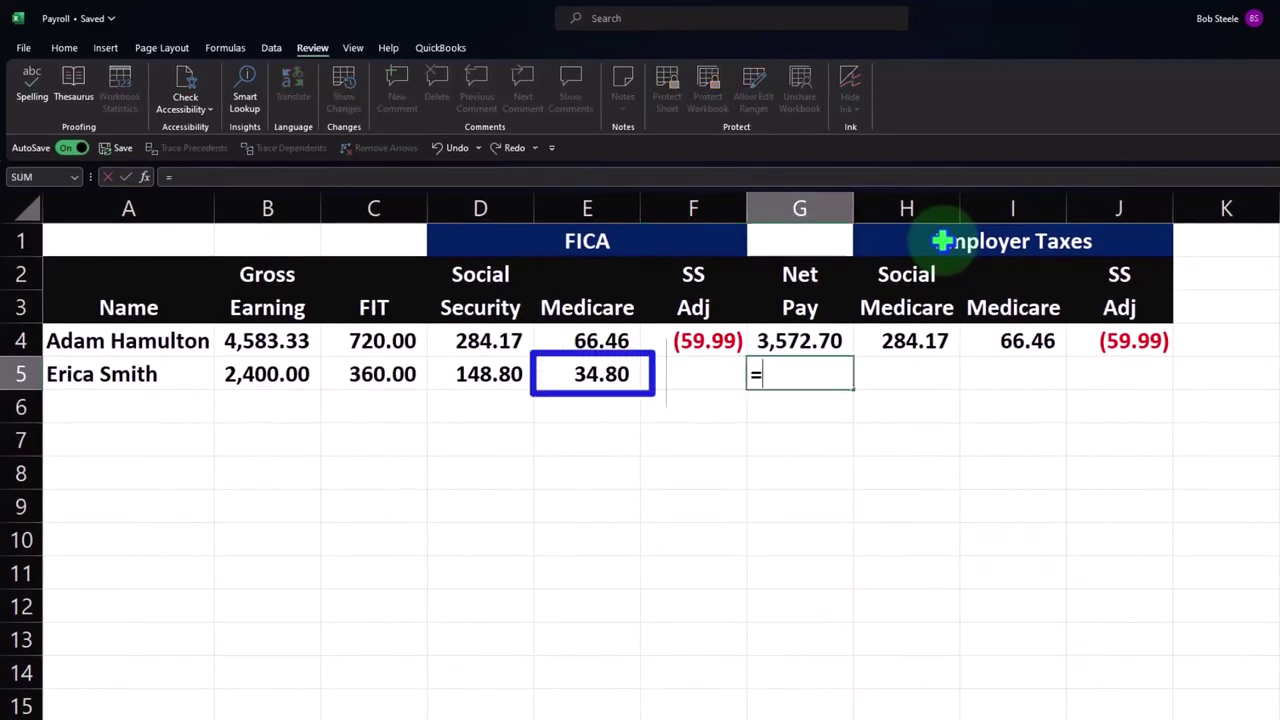
key(BackSpace)
key(BackSpace)
key(BackSpace)
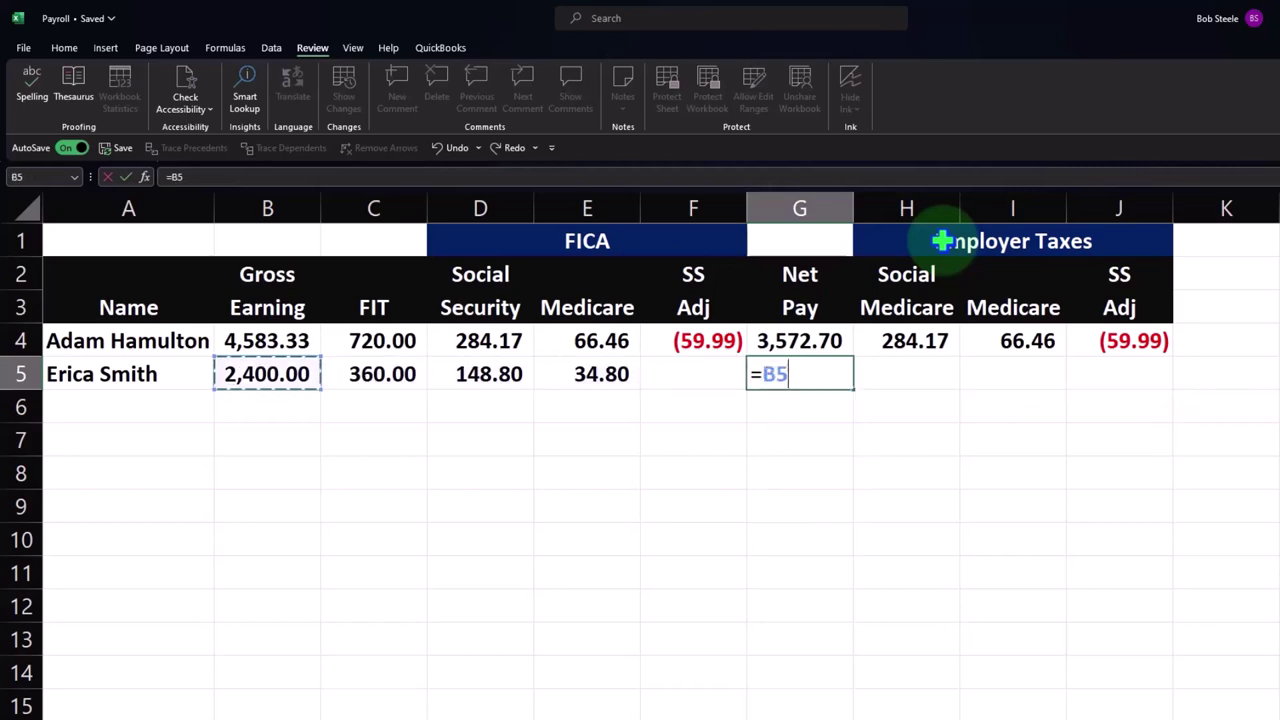
text(sum()
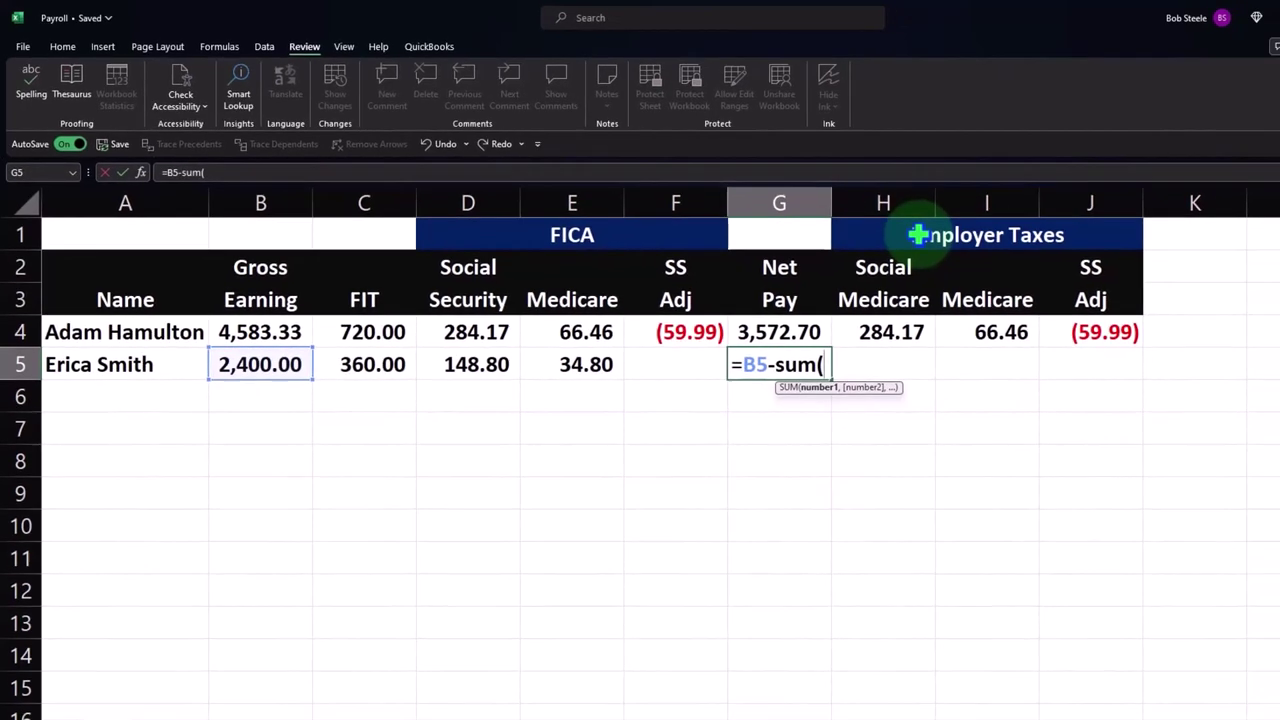
key(Left)
key(Left)
key(Left)
key(Left)
key(shift+Right)
key(shift+Right)
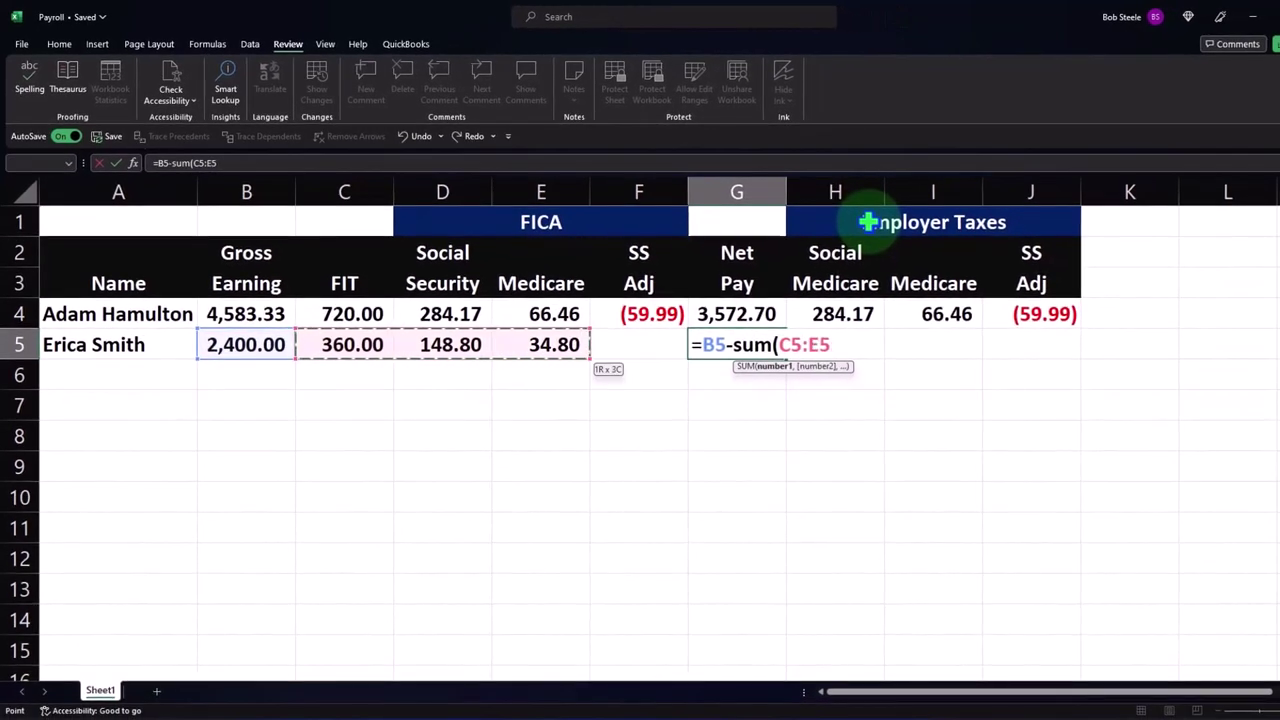
key(Return)
key(Return)
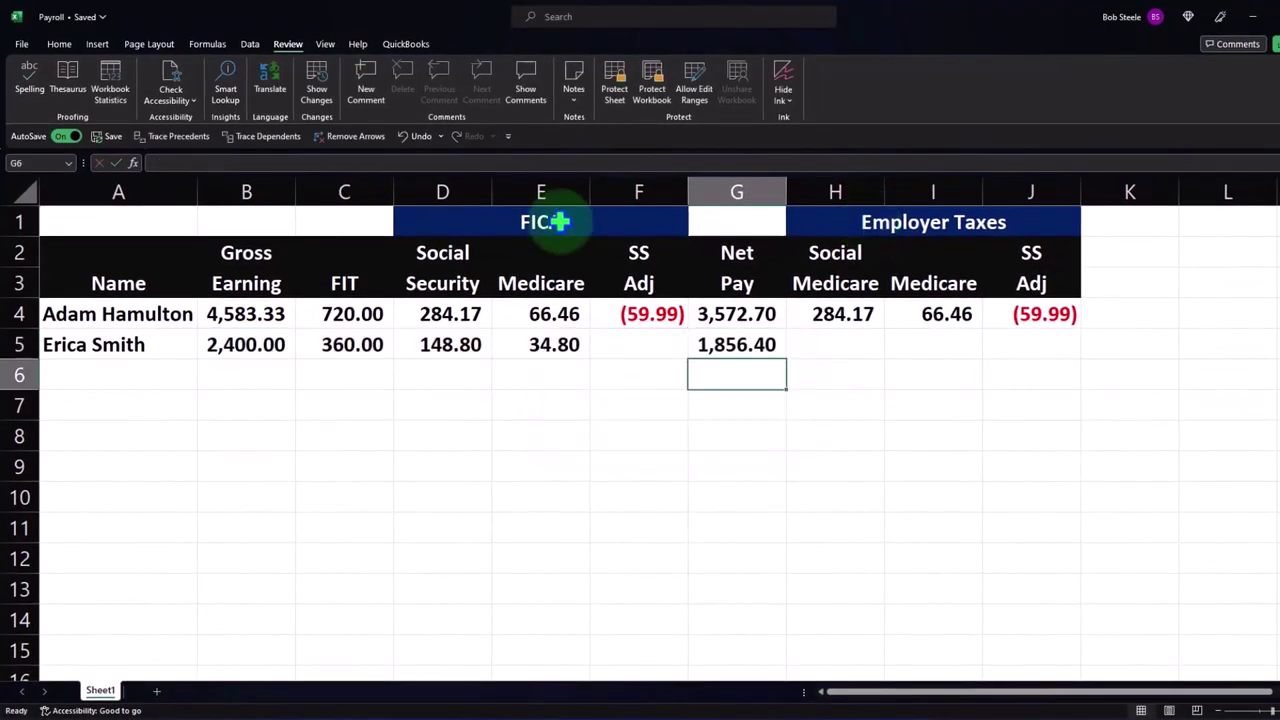
click(277, 343)
click(343, 343)
click(418, 344)
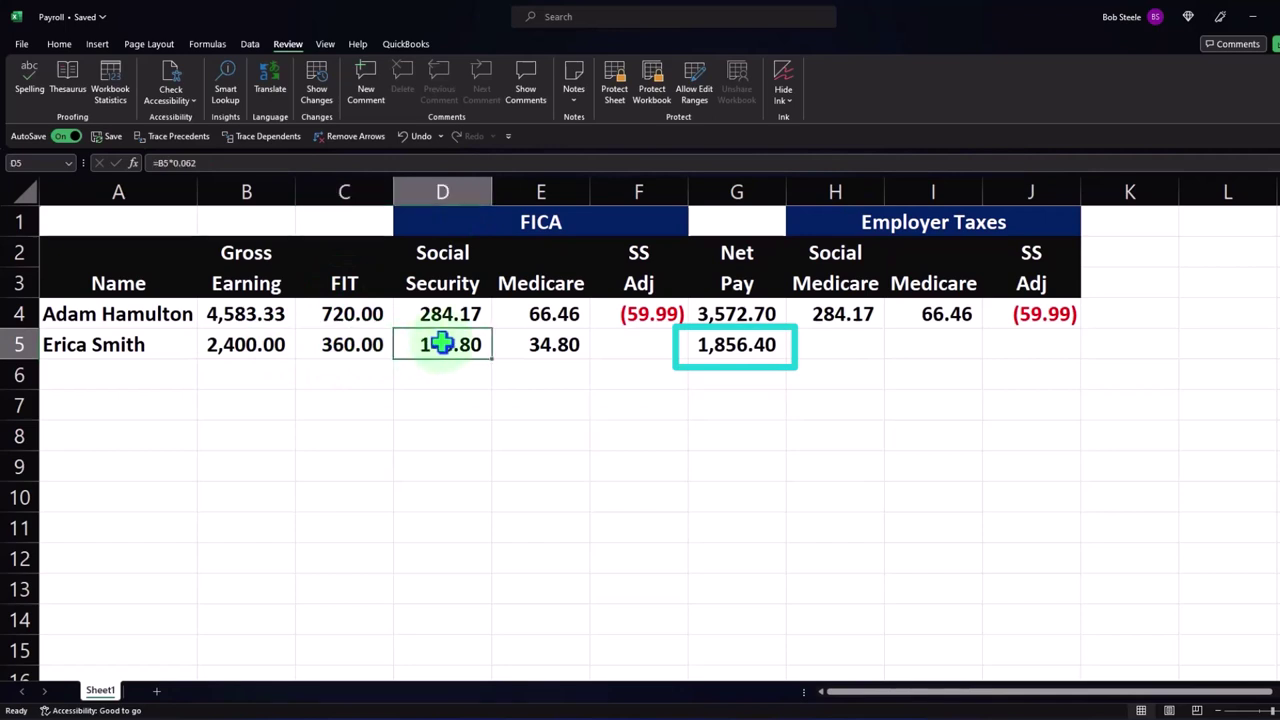
click(521, 343)
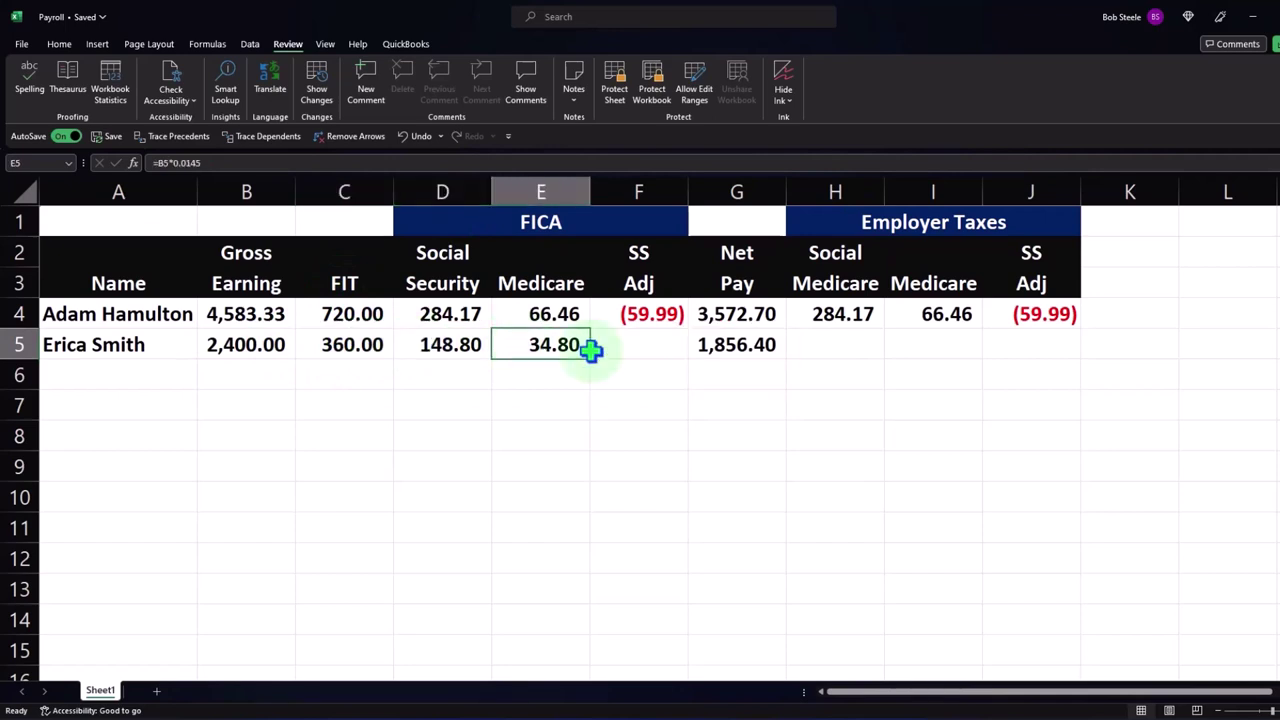
- Link H5 and I5 to D5 and E5 for employer Social Security 148.80 and Medicare 34.80
click(829, 343)
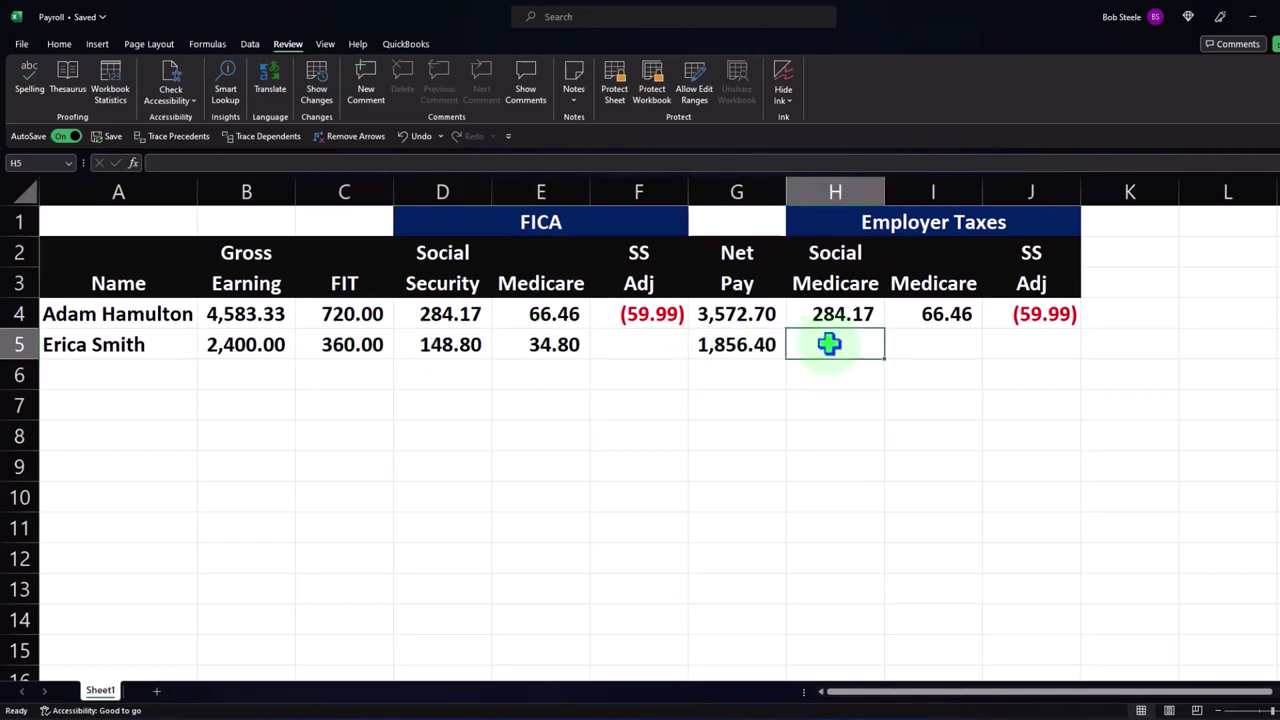
text(=)
key(Left)
key(Left)
key(Left)
key(Left)
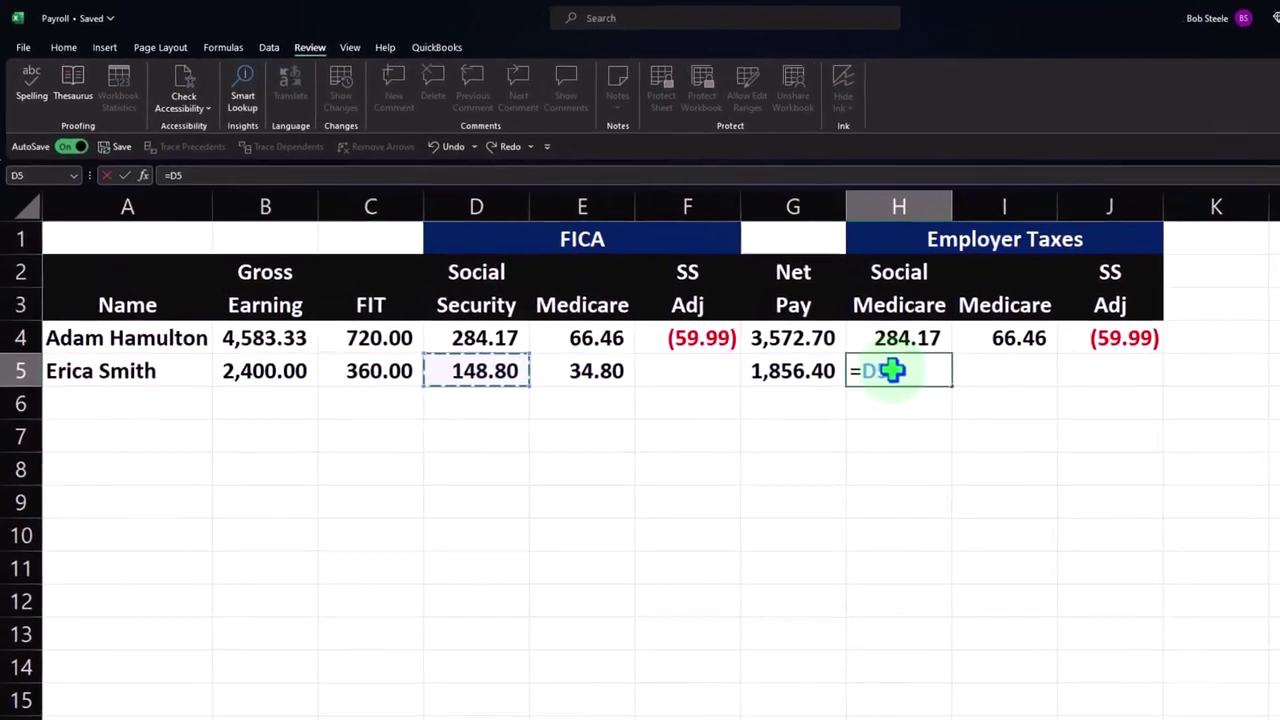
key(Return)
key(Up)
key(Right)
text(+)
key(Left)
key(Left)
key(Left)
key(Left)
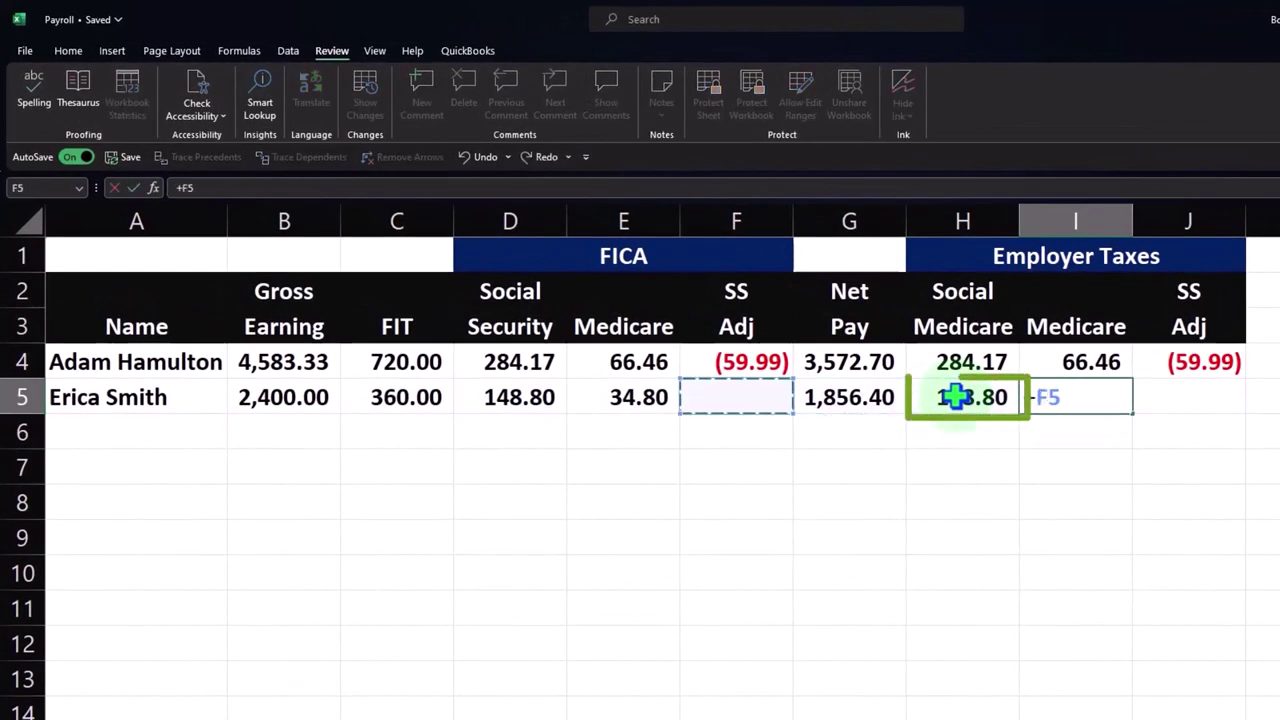
key(Return)
key(Right)
key(Up)
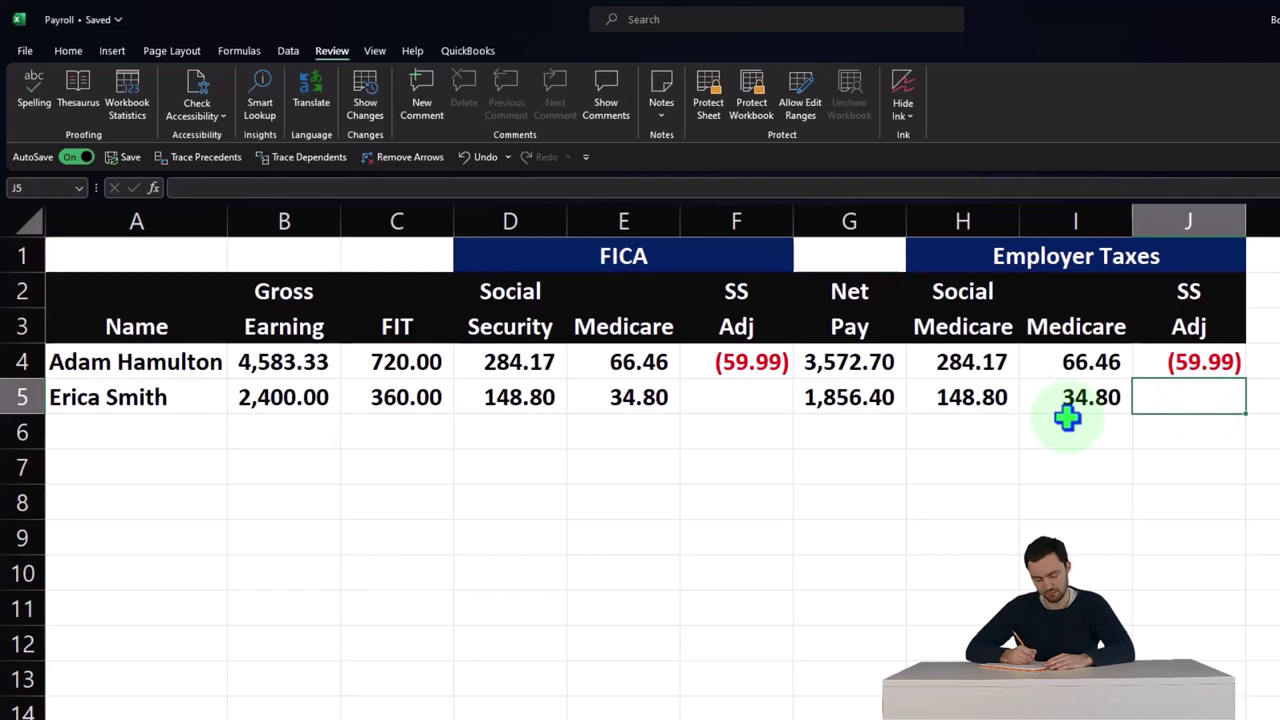
- Apply All Borders to both employee rows, A4 through J5
click(141, 362)
drag(145, 370, 1171, 397)
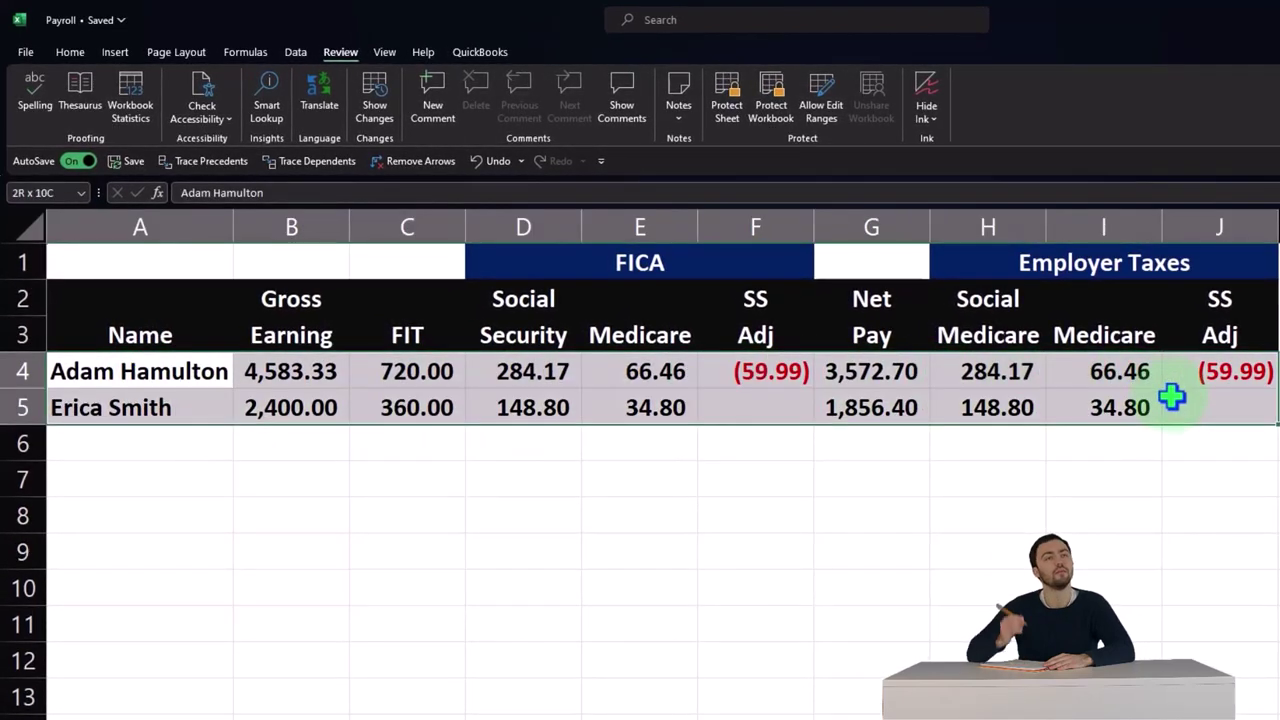
click(70, 52)
click(261, 111)
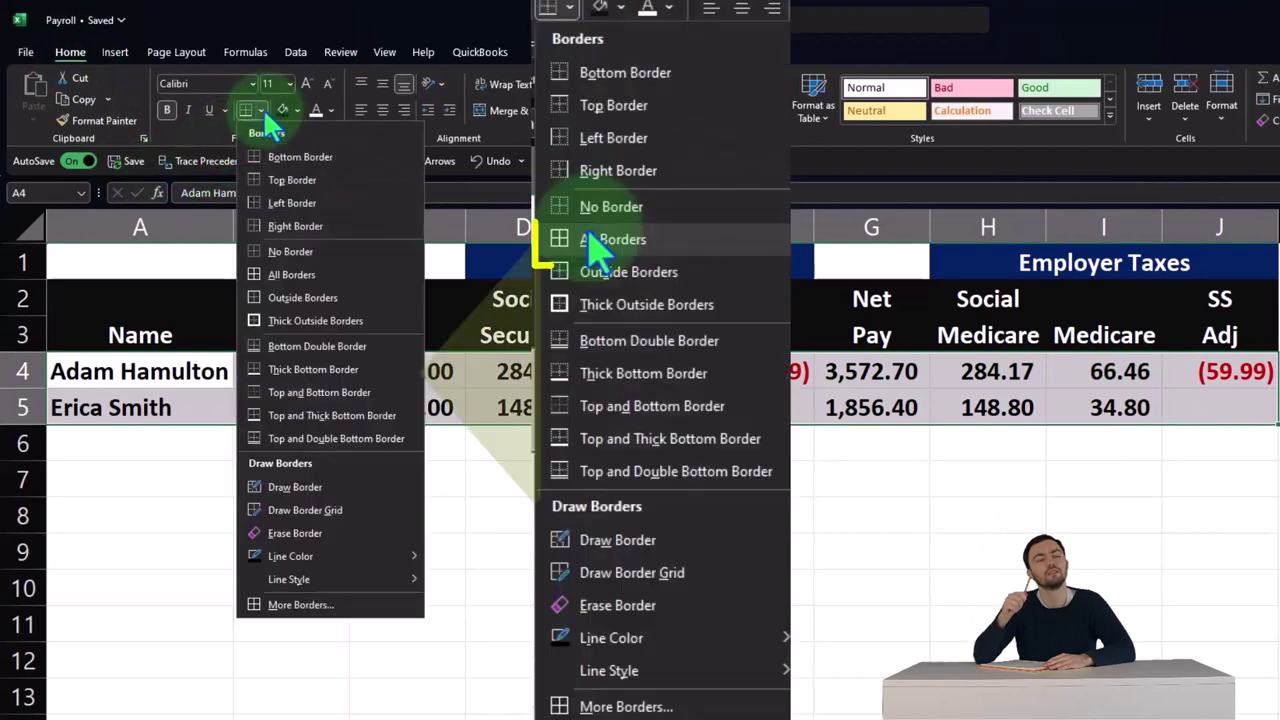
click(291, 271)
click(470, 552)
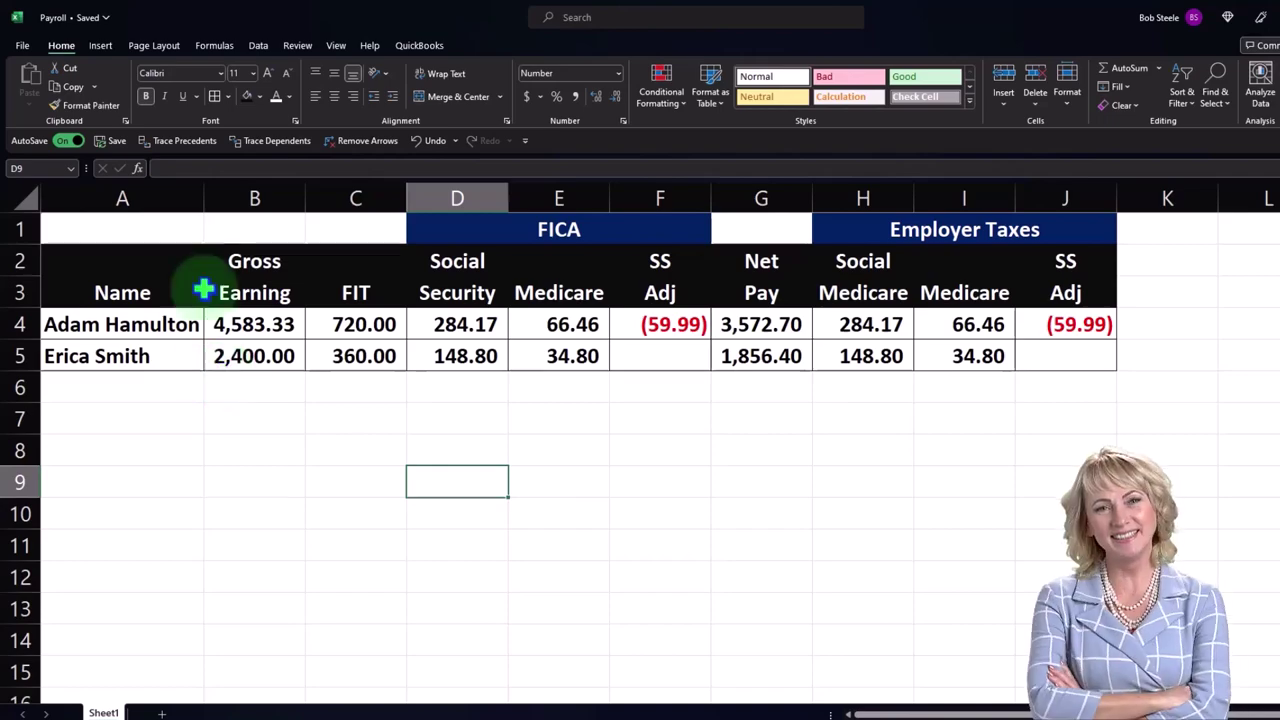
drag(145, 231, 1033, 349)
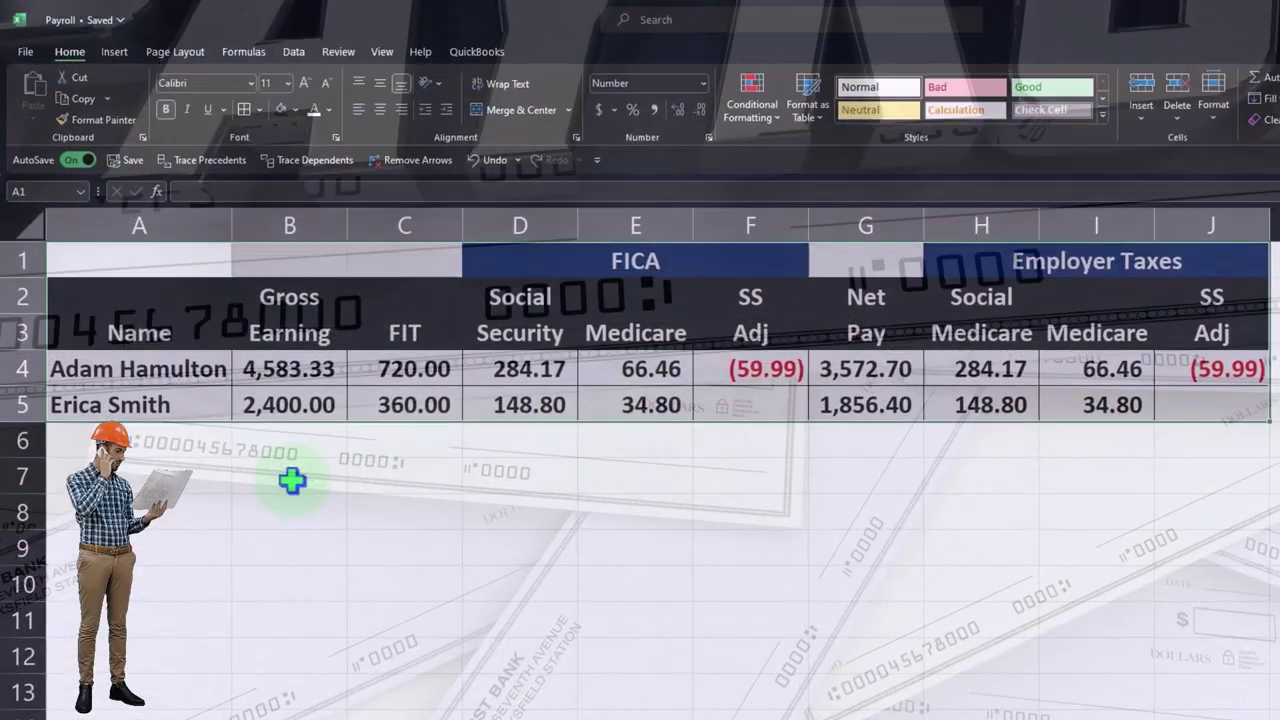
click(188, 484)
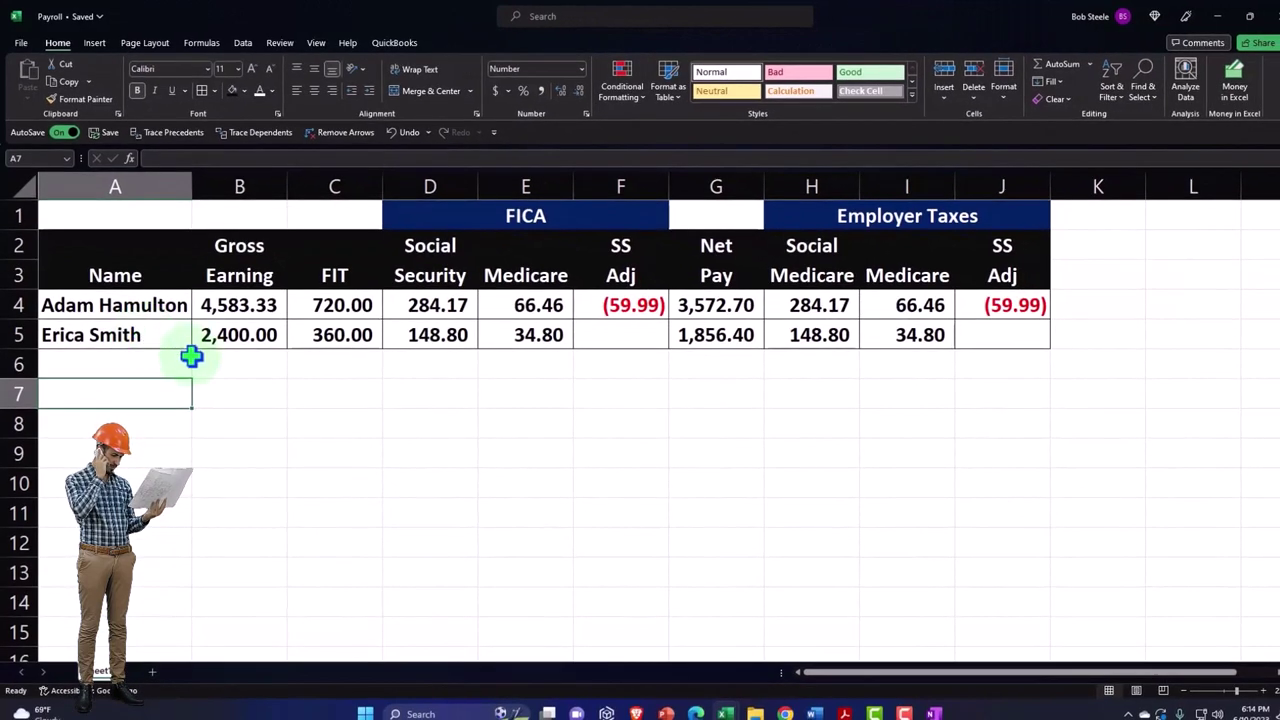
click(257, 387)
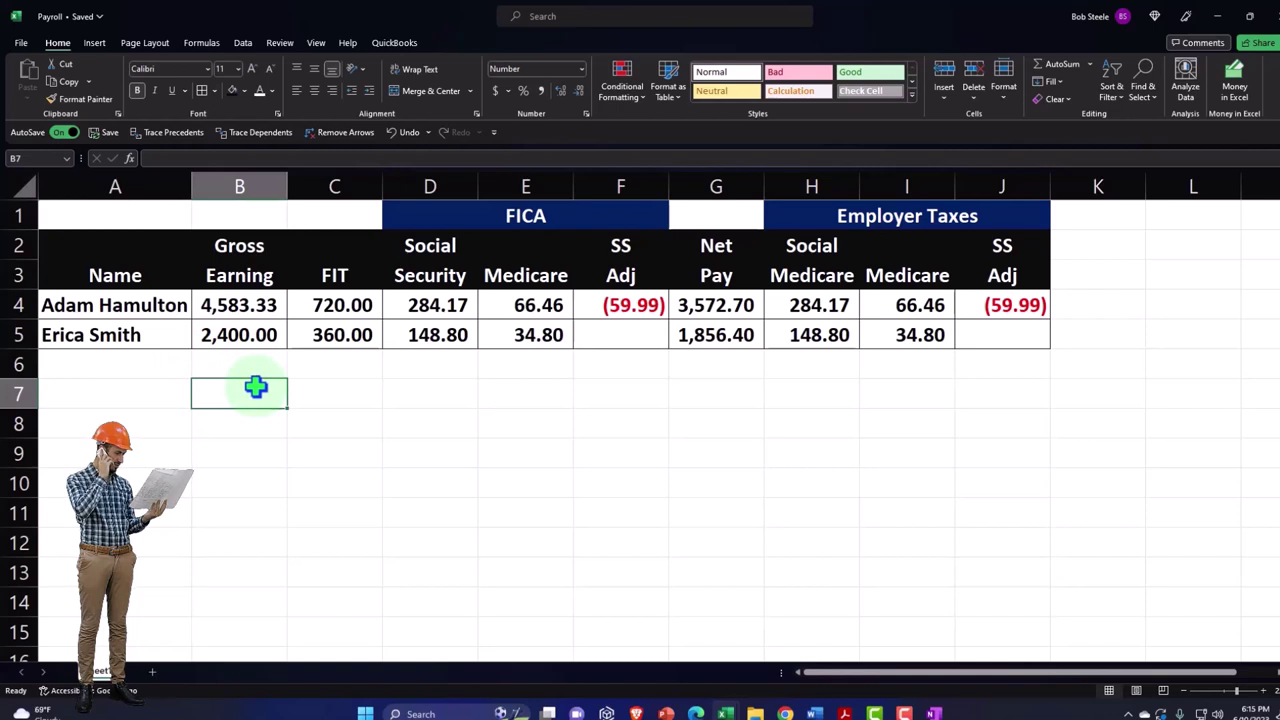
key(Left)
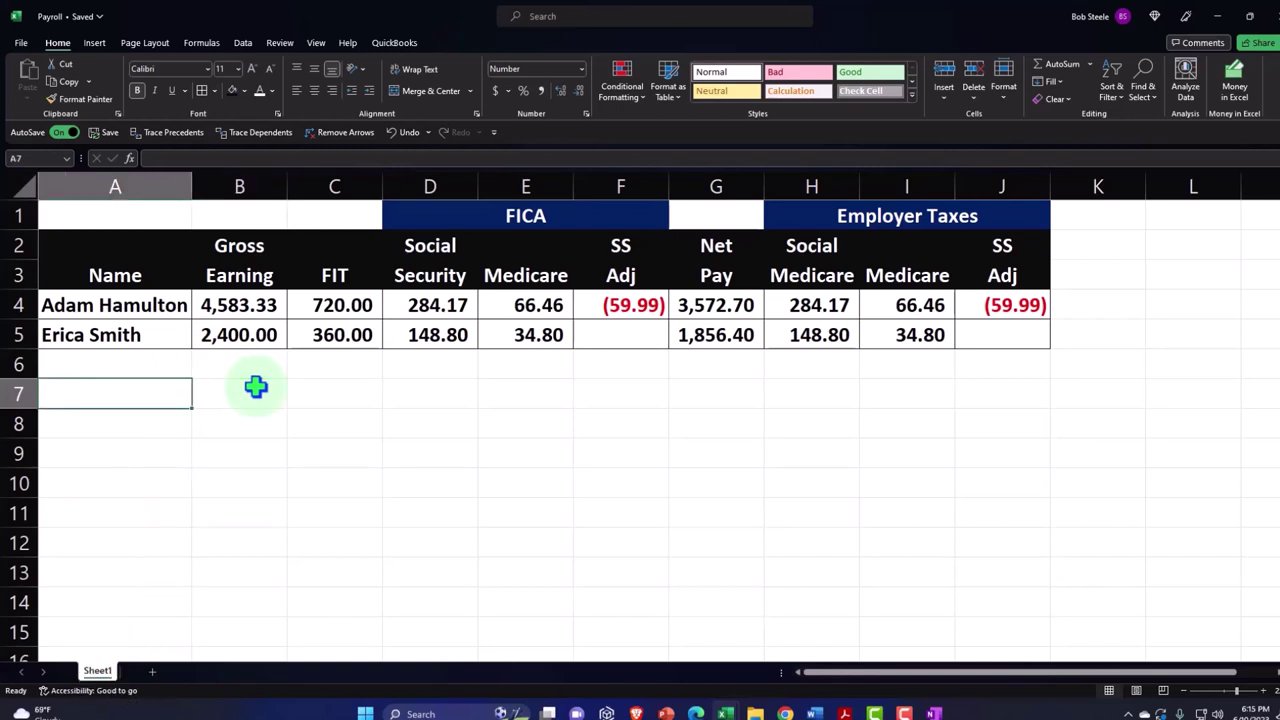
- Insert a new blank column A before the table and make it narrower
click(94, 184)
right_click(96, 185)
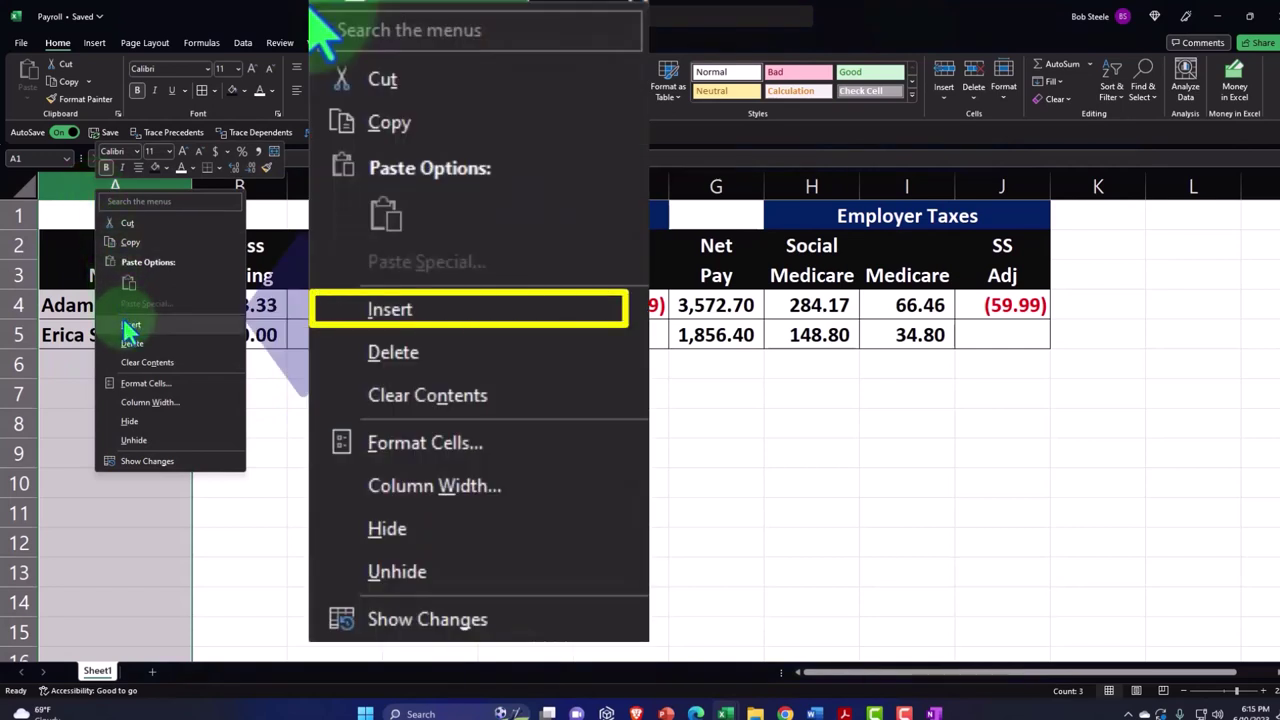
click(128, 328)
drag(131, 185, 85, 187)
- Enter the row 7 journal headings Date, Journal Entry, Adam, Erica and Total
click(62, 398)
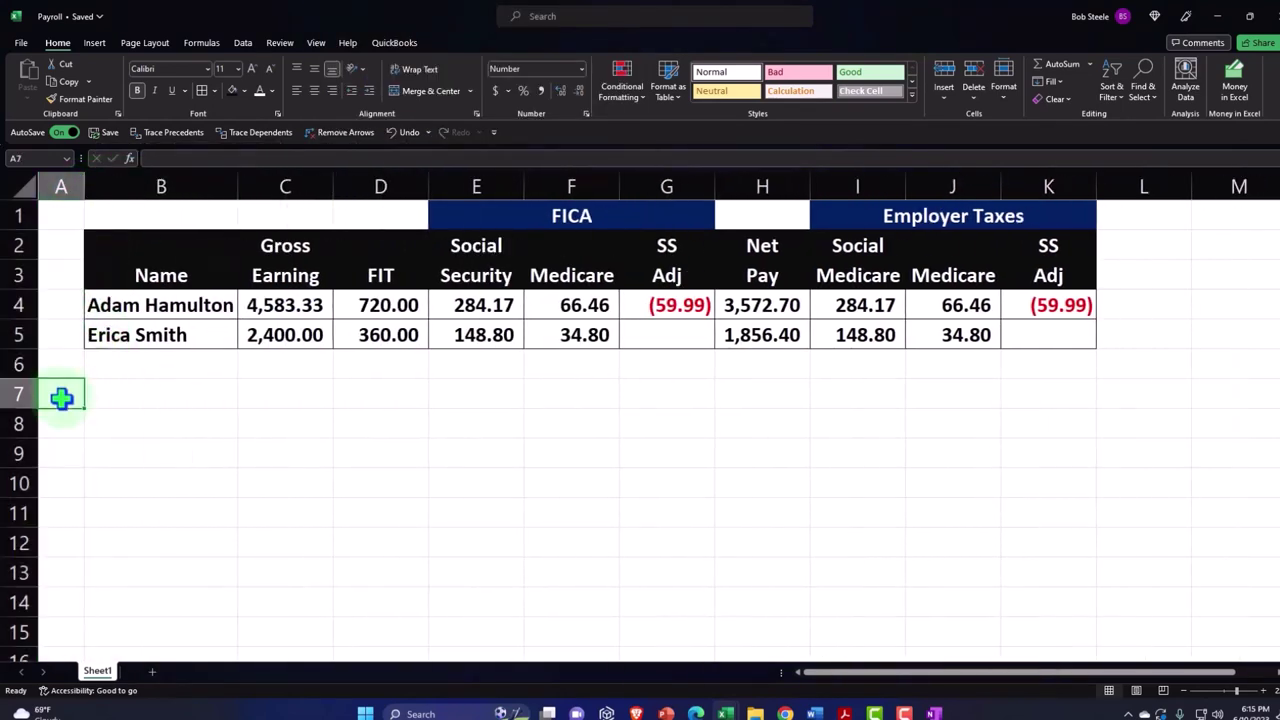
text(Da)
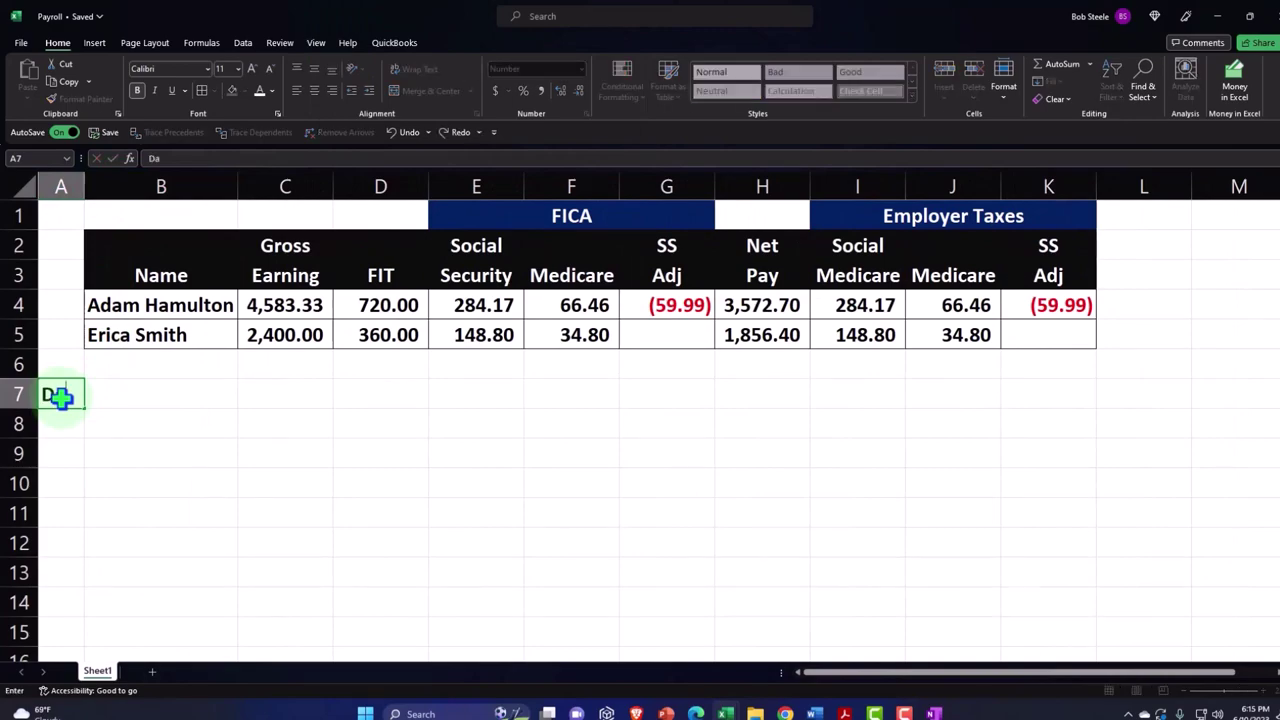
text(te)
key(Tab)
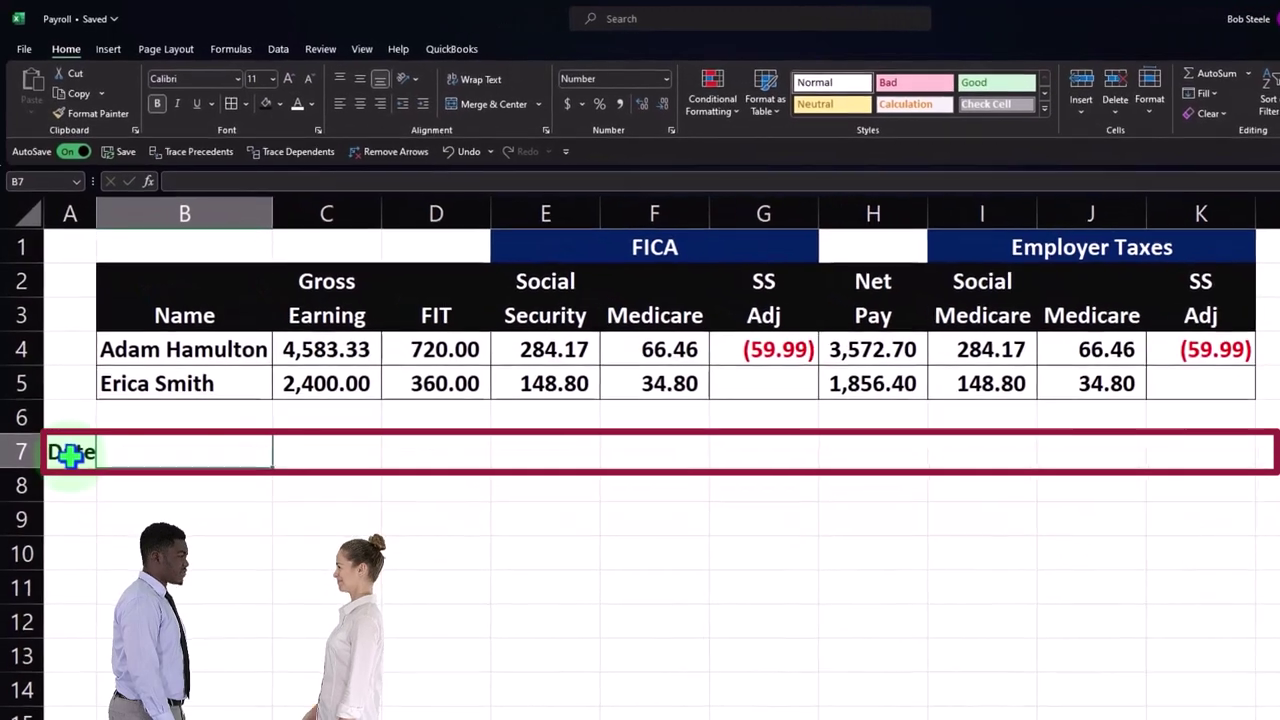
text(J)
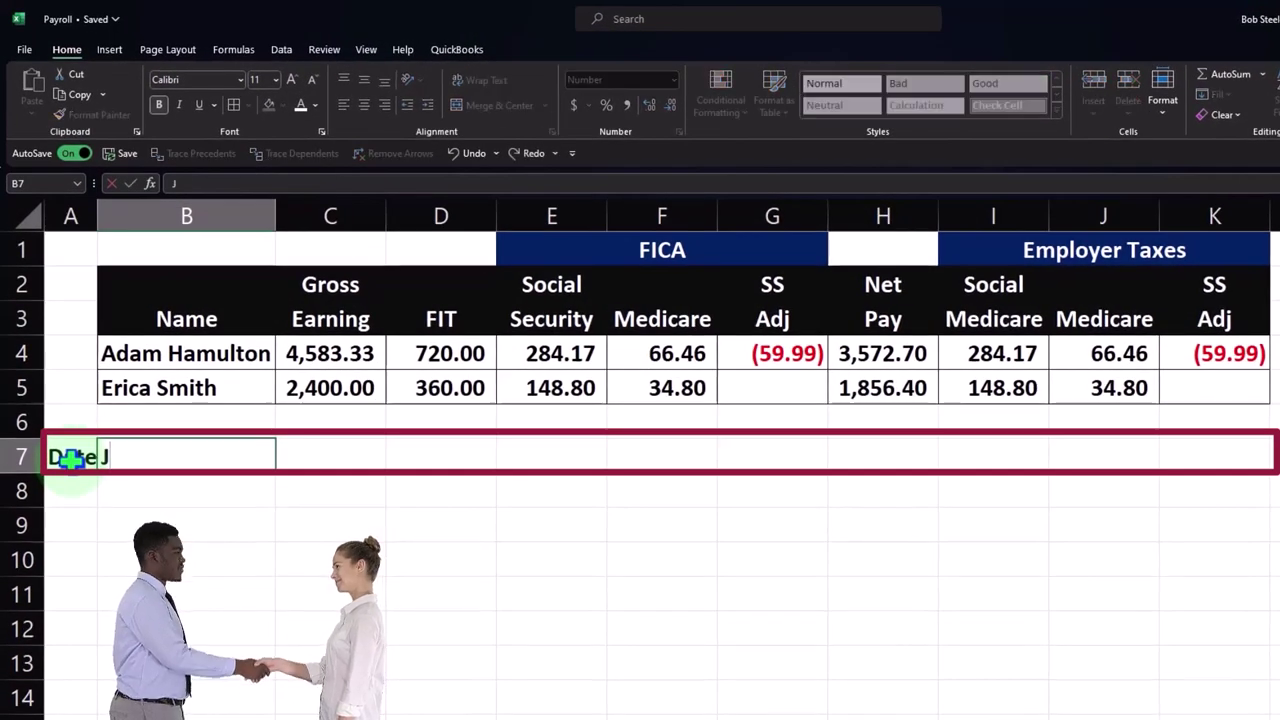
text(ournal Entry)
key(Tab)
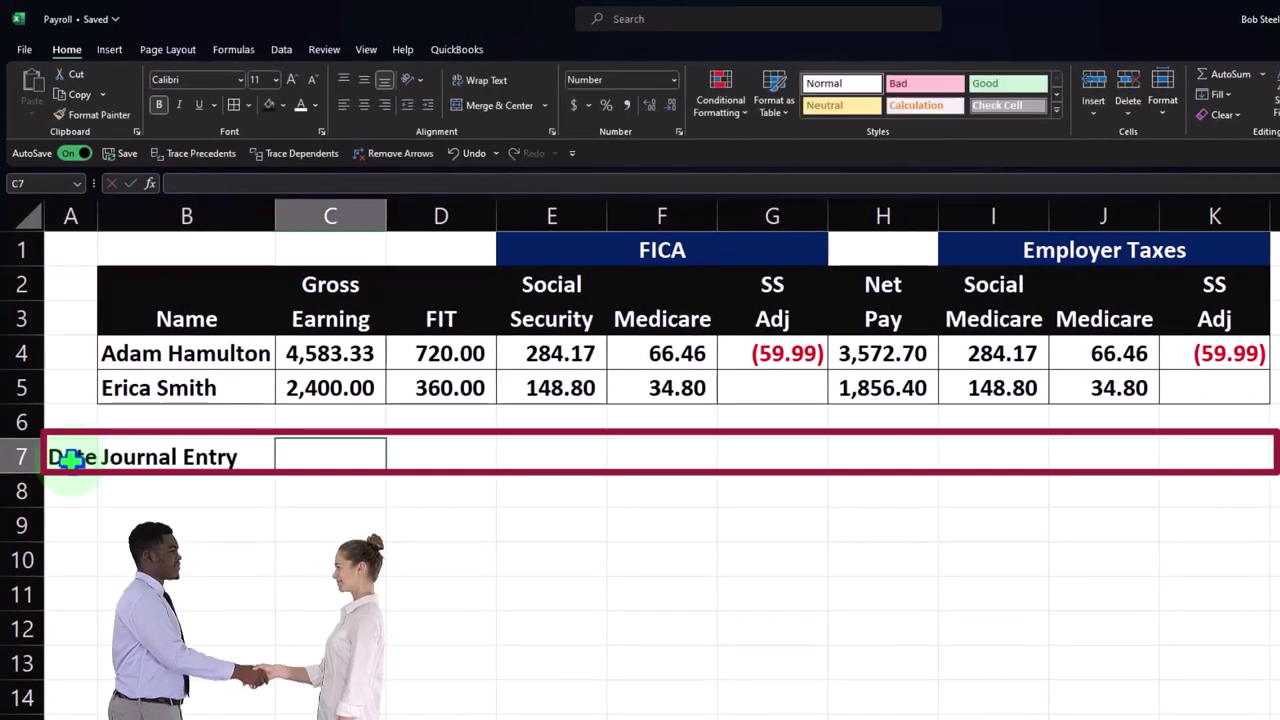
text(Adam)
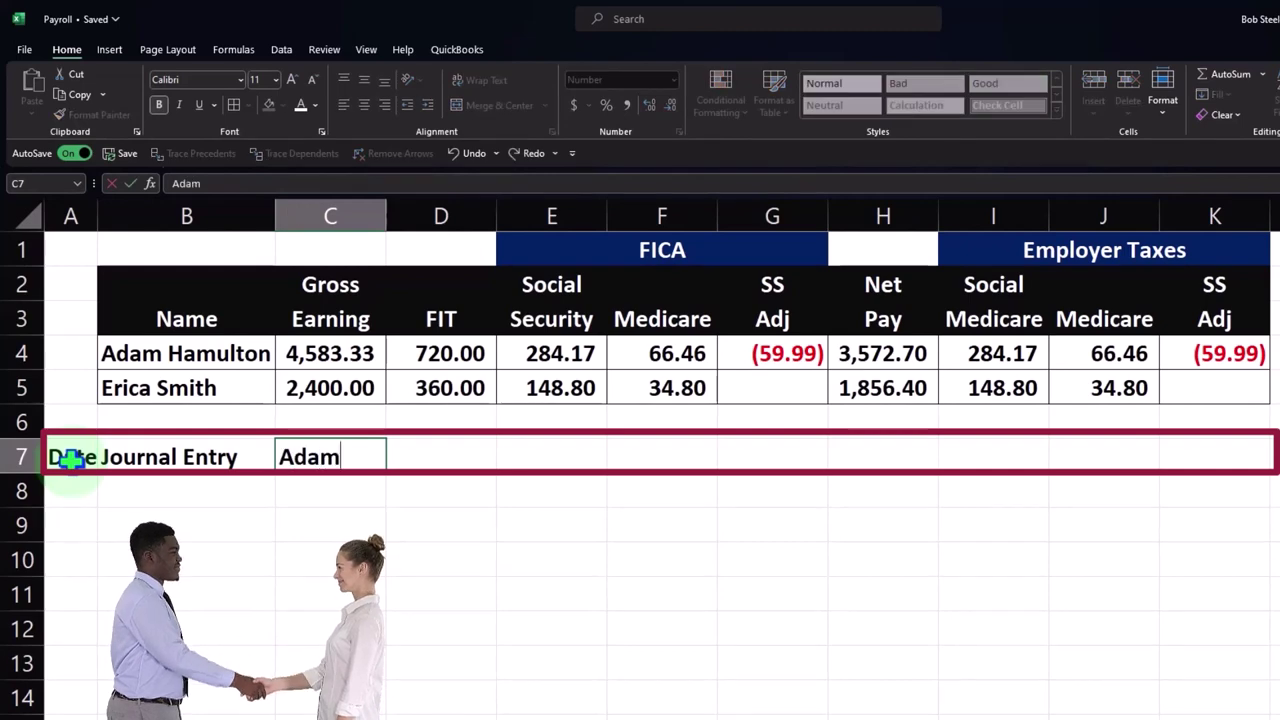
key(Tab)
key(Tab)
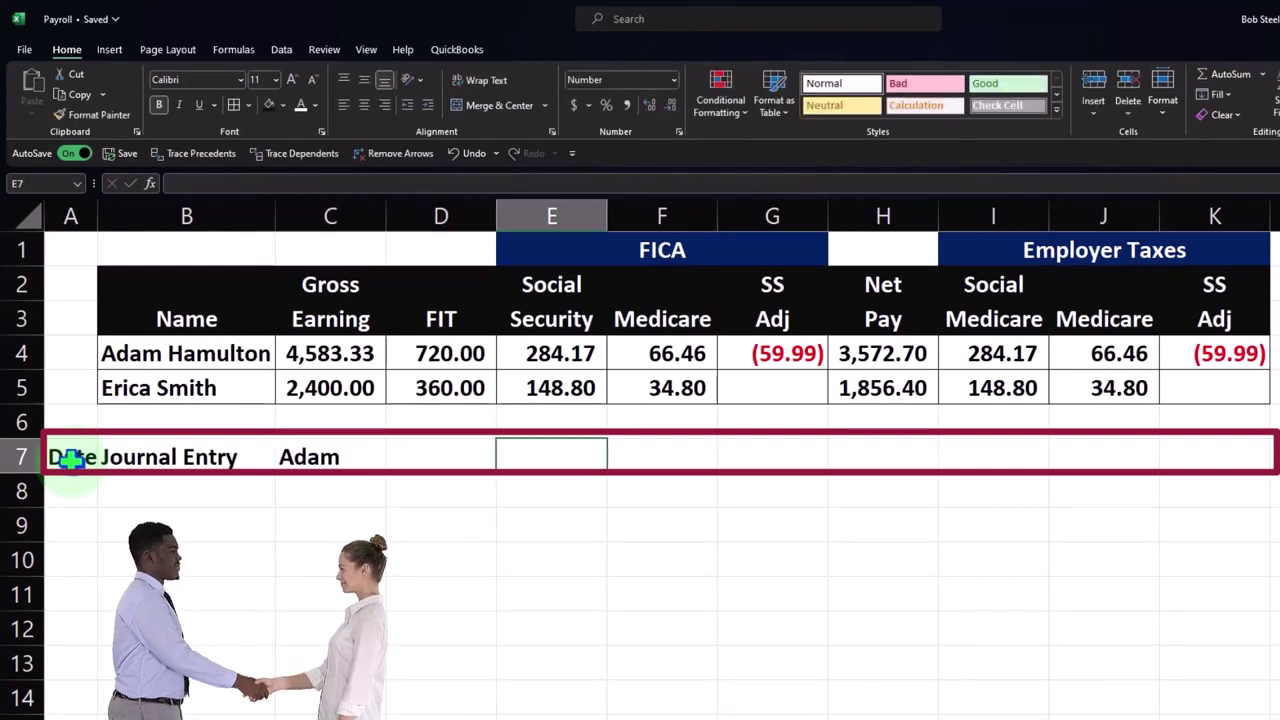
key(Tab)
key(Tab)
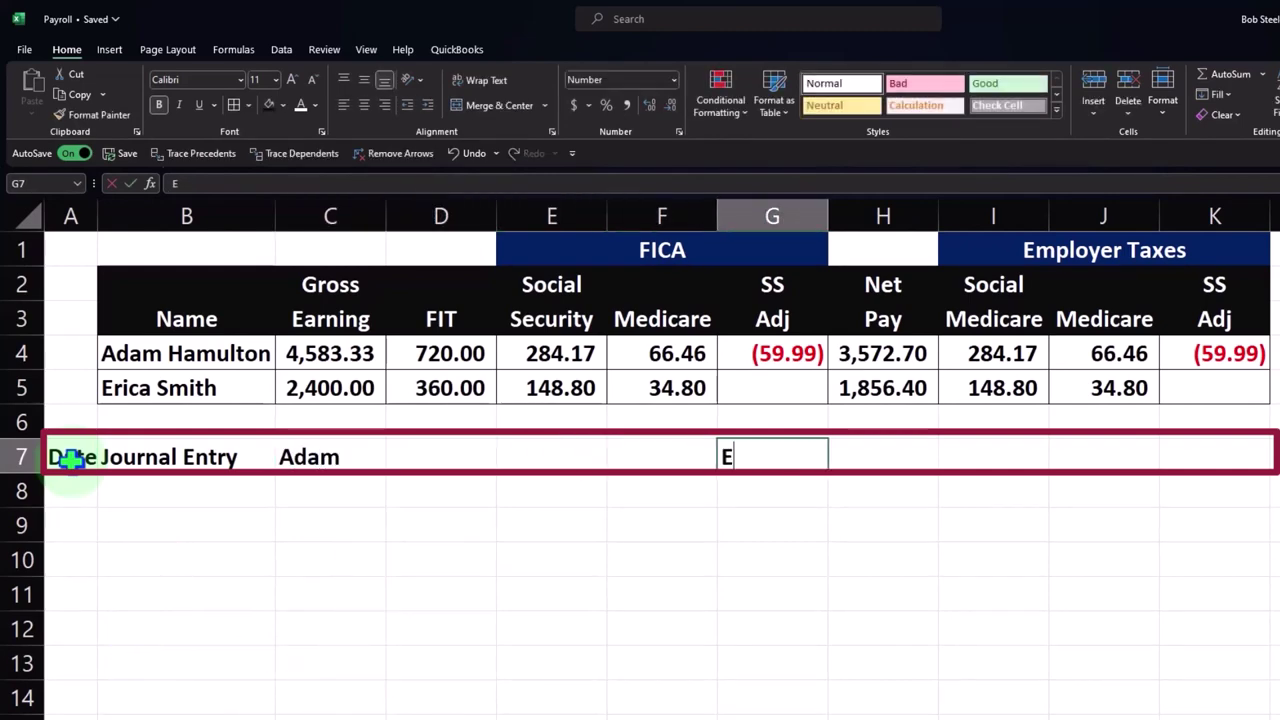
text(Eric)
key(Tab)
key(Tab)
key(Tab)
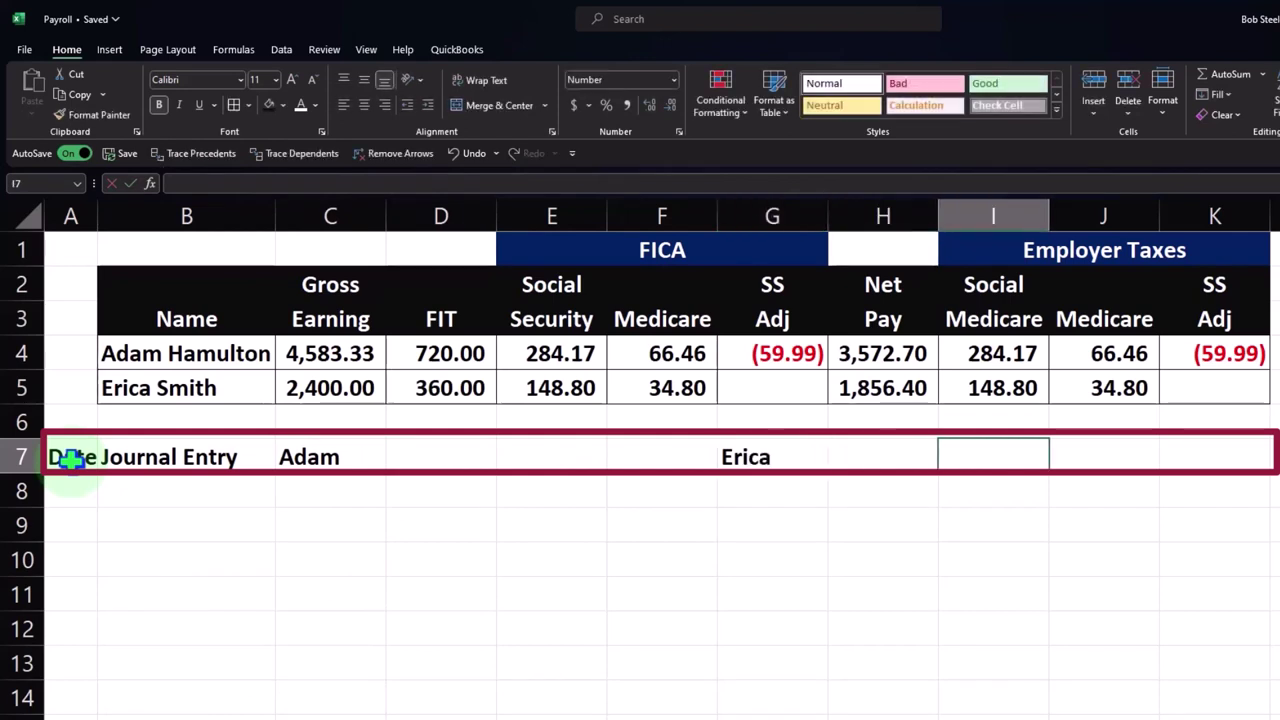
text(Total)
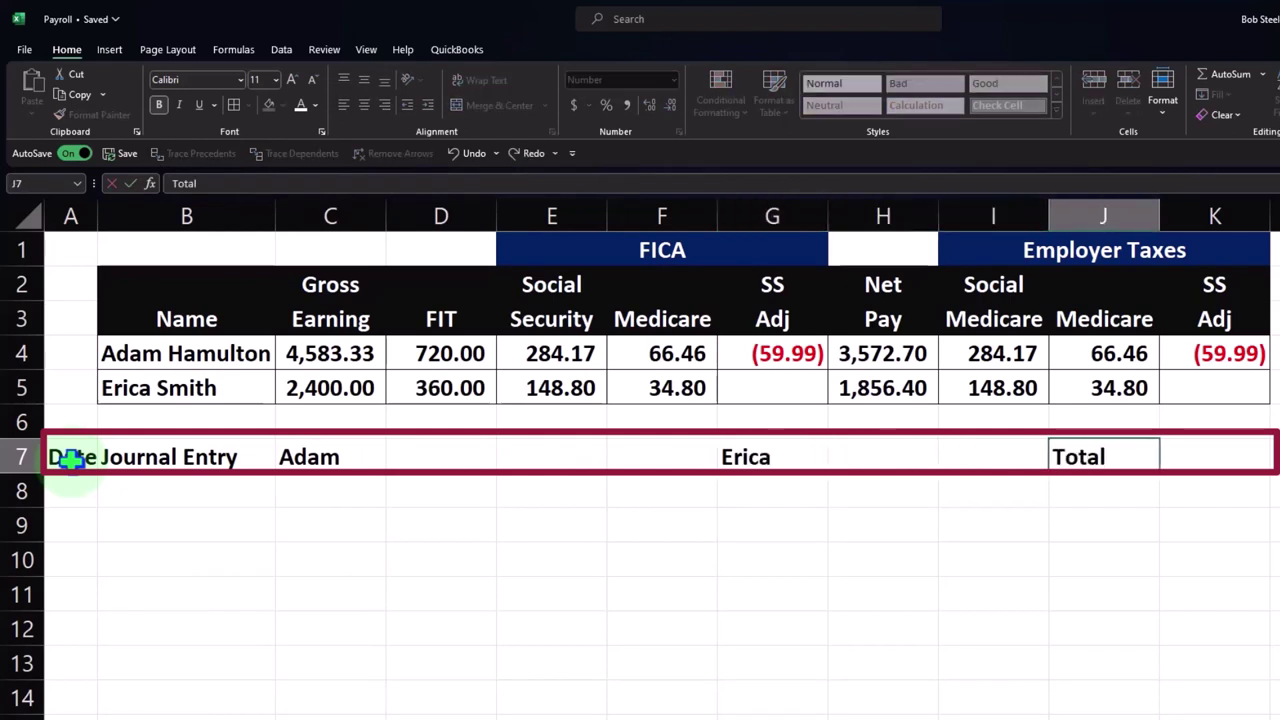
key(Return)
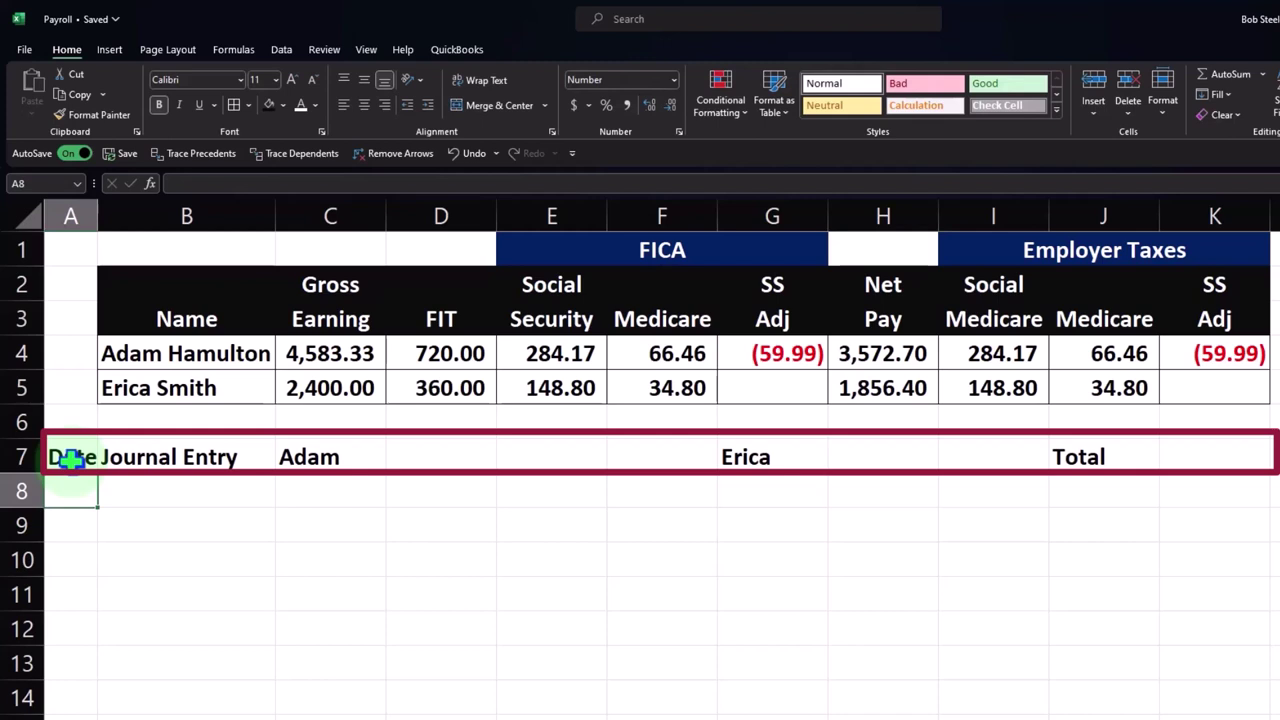
- Widen column A and format the whole column as Short Date
drag(98, 214, 106, 214)
click(86, 215)
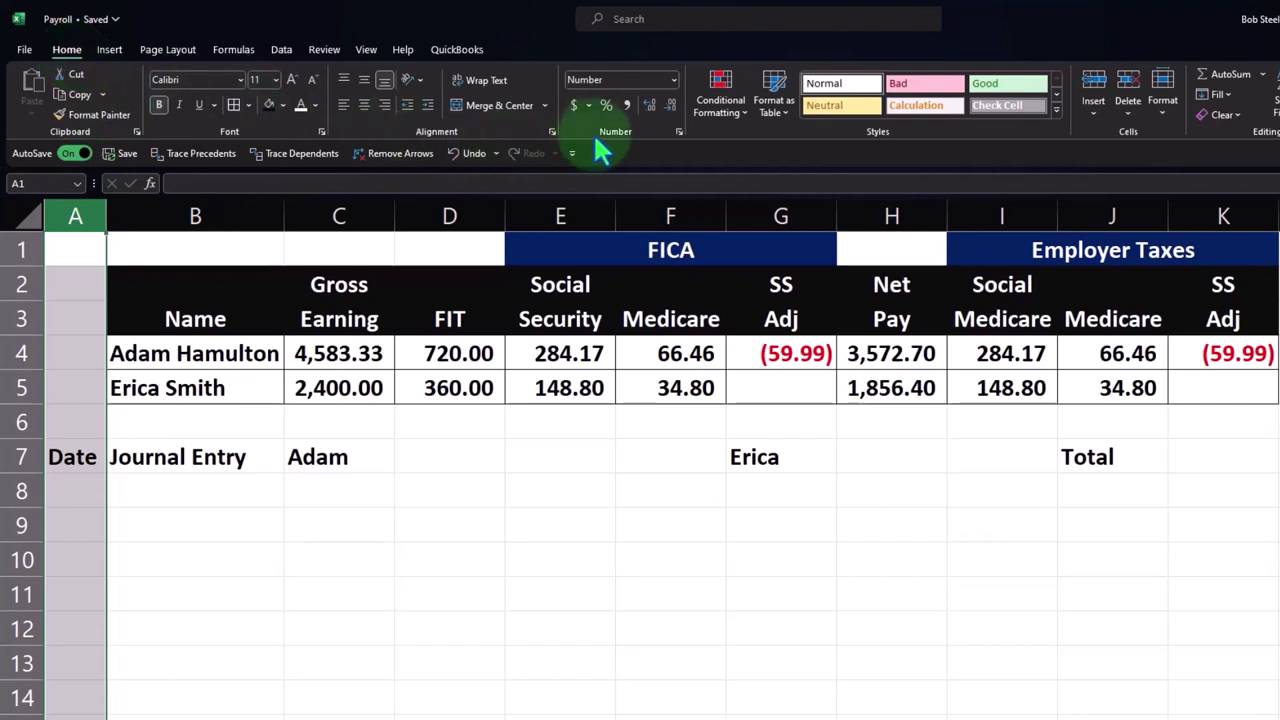
click(673, 79)
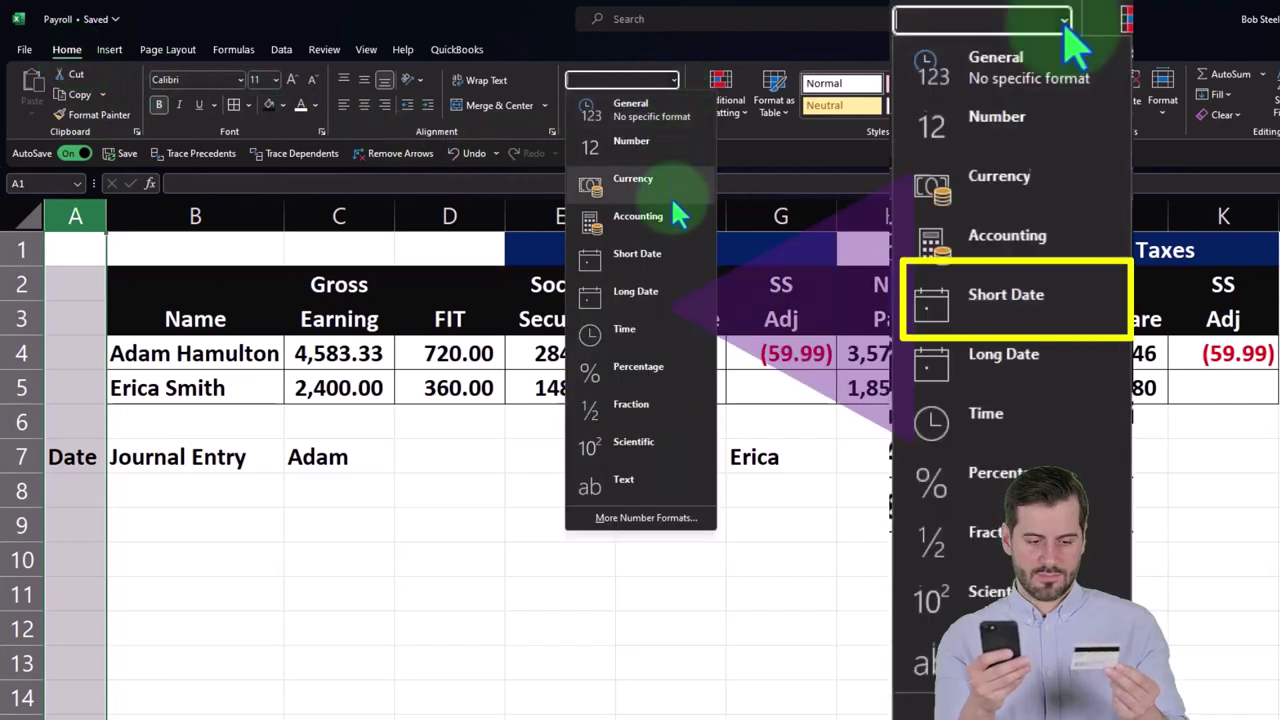
click(655, 256)
- Enter 1/31/2023 in A8 and autofit column A so the date shows fully
click(72, 490)
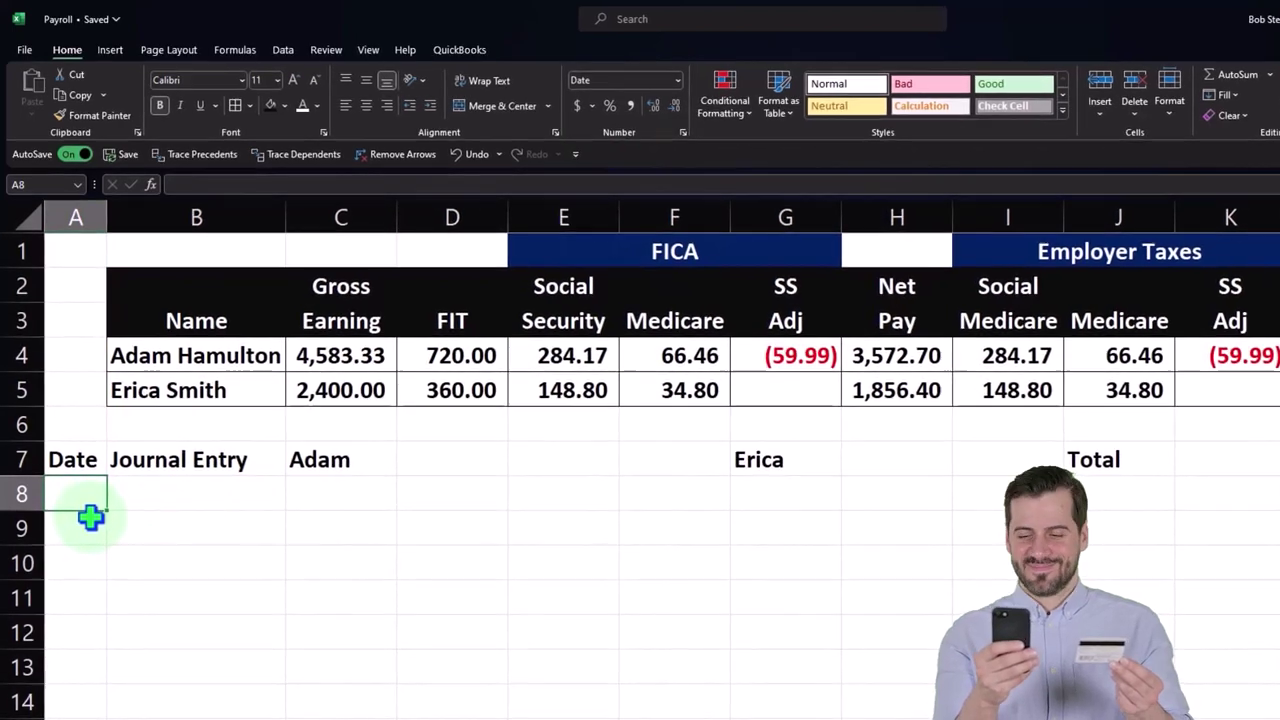
text(2/)
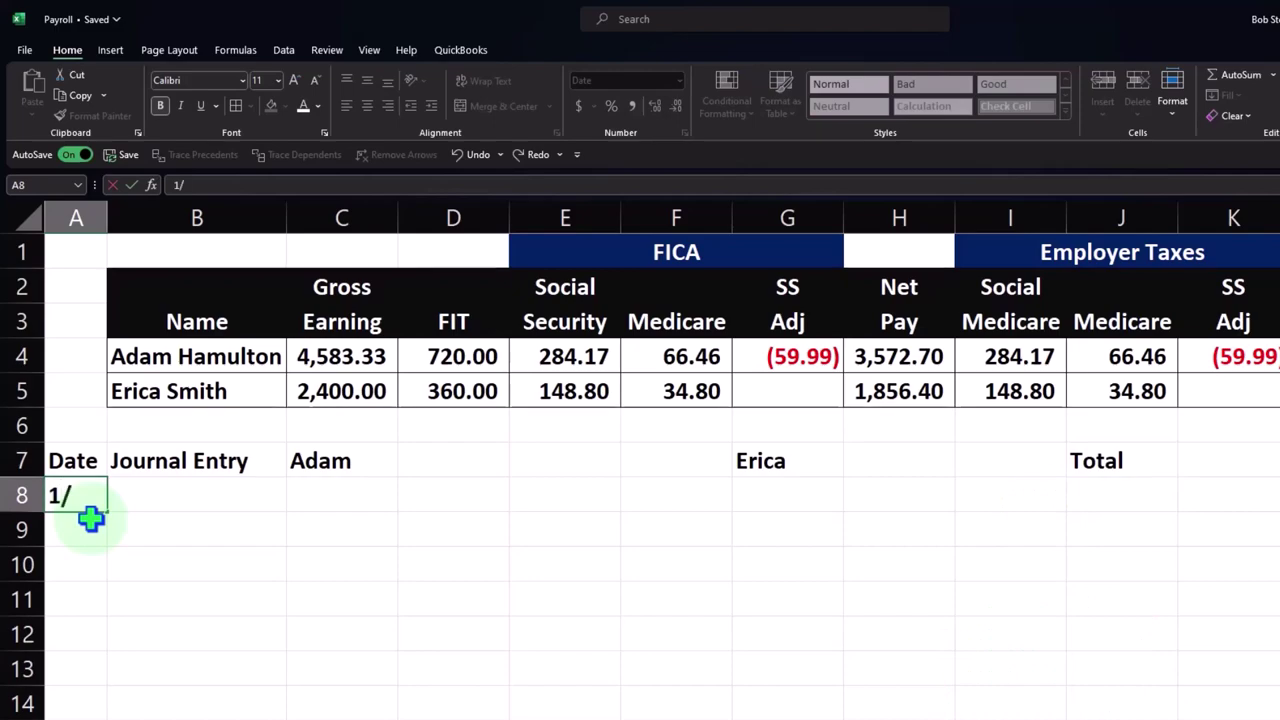
text(31/2023)
key(ctrl+Return)
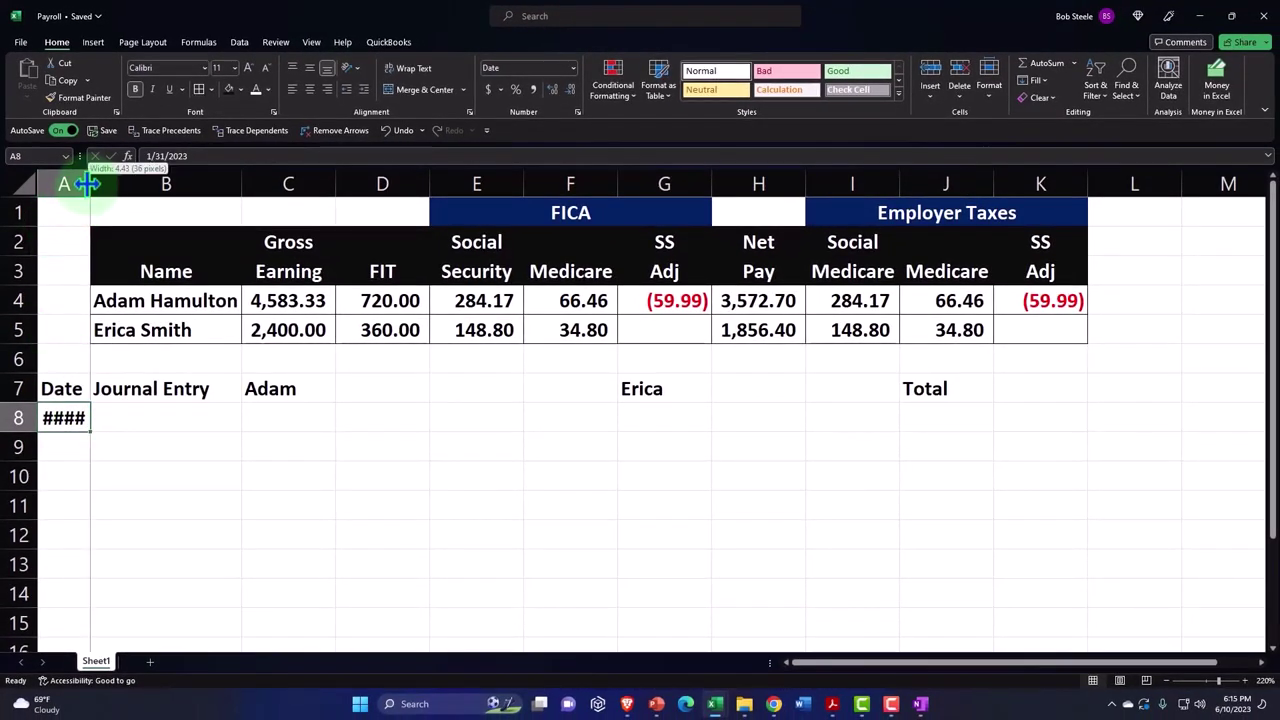
drag(88, 183, 150, 181)
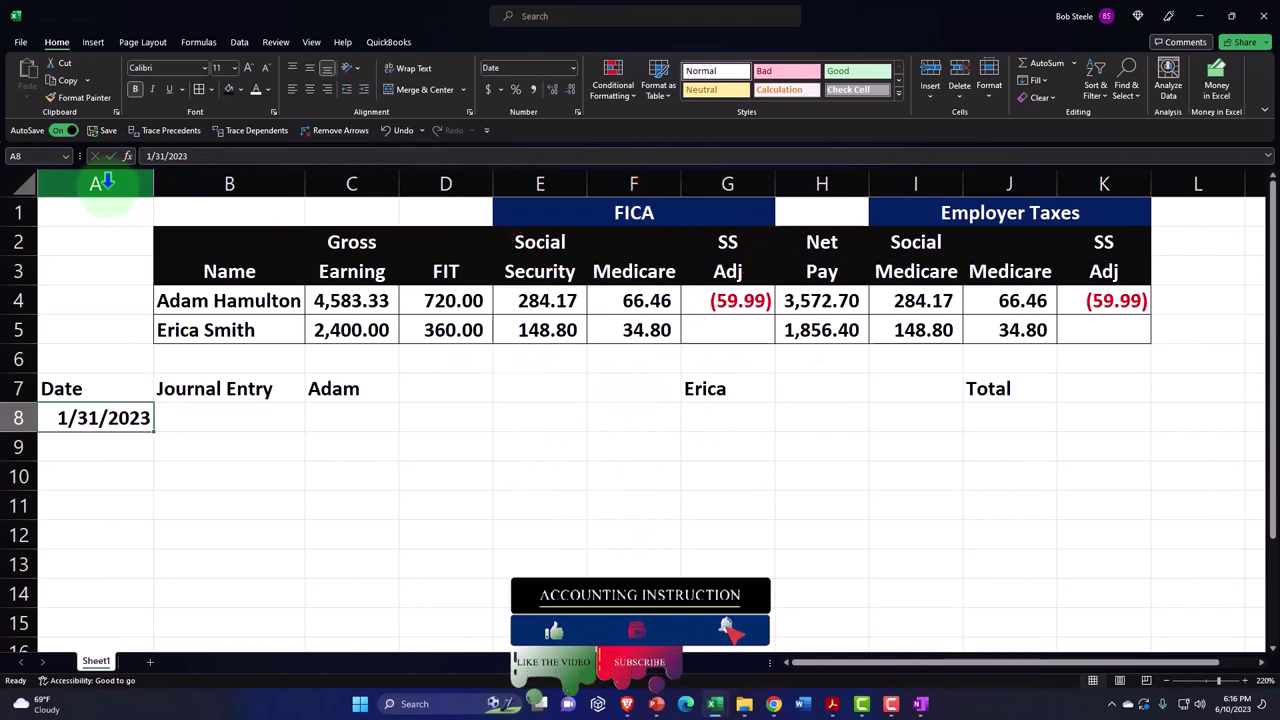
drag(151, 181, 135, 183)
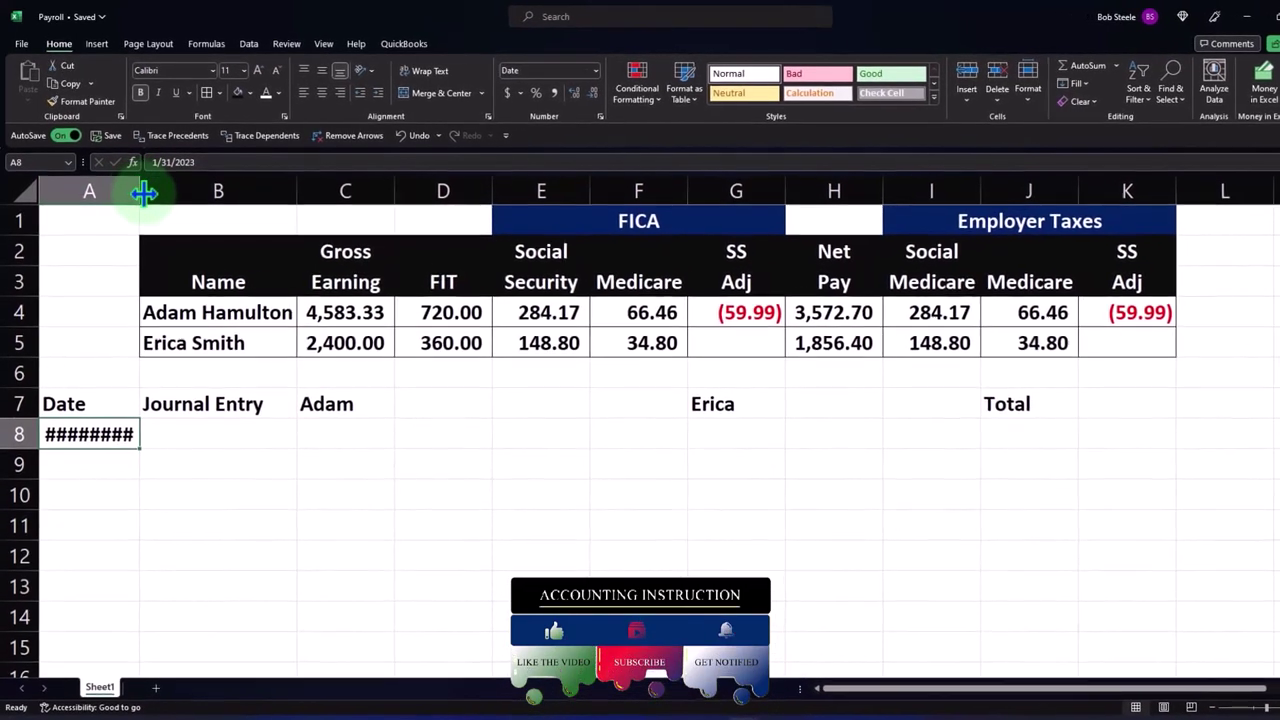
double_click(149, 193)
click(218, 443)
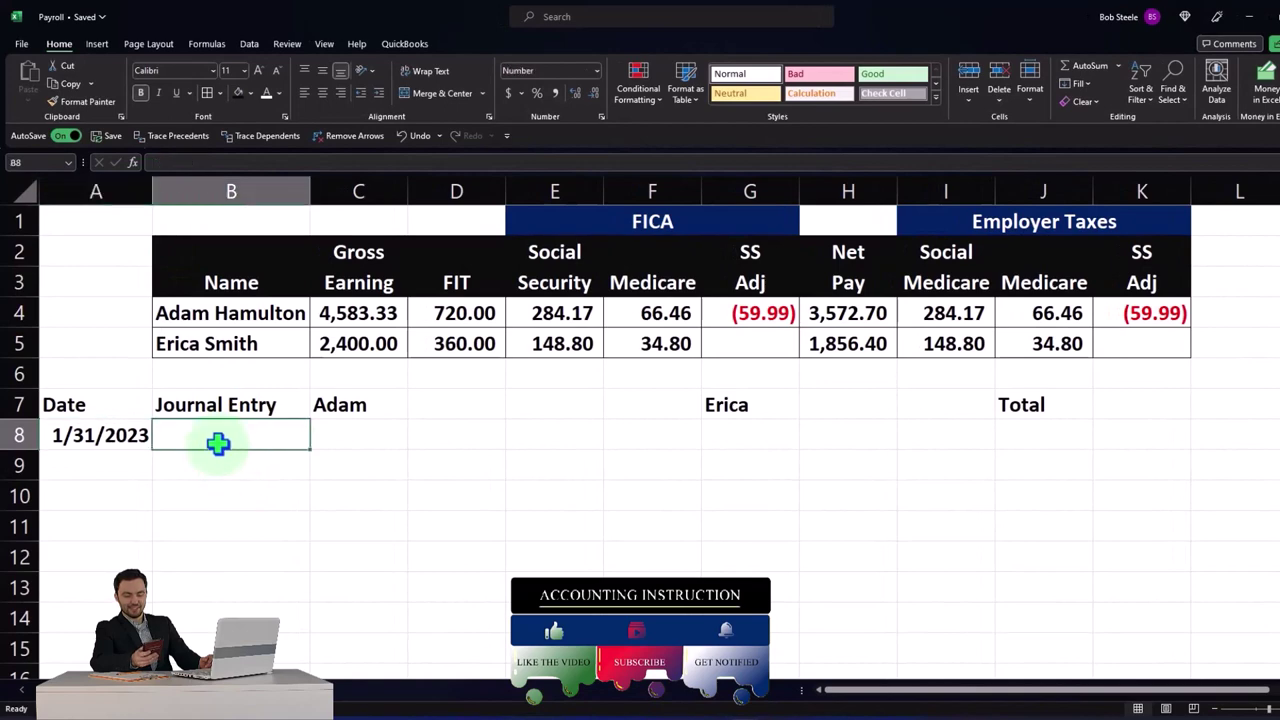
drag(129, 414, 1117, 410)
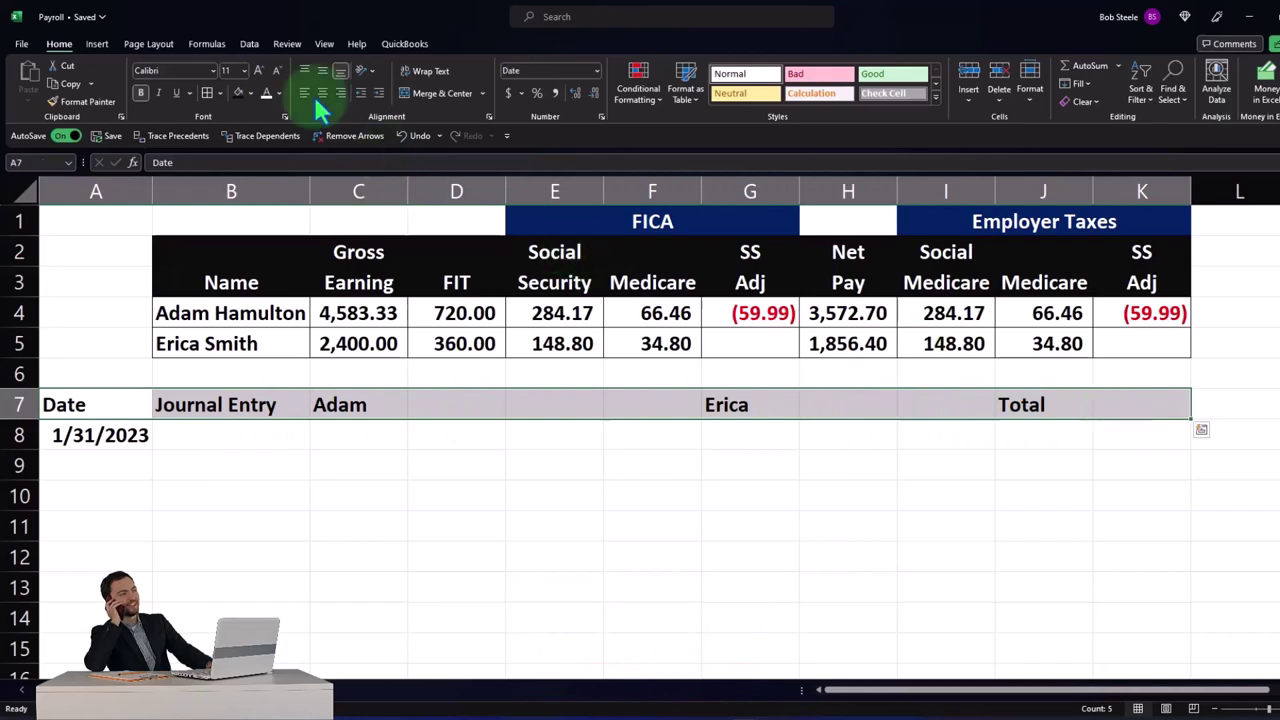
- Give the row 7 headings a black fill with white text and centre Journal Entry in B7
click(238, 92)
click(271, 434)
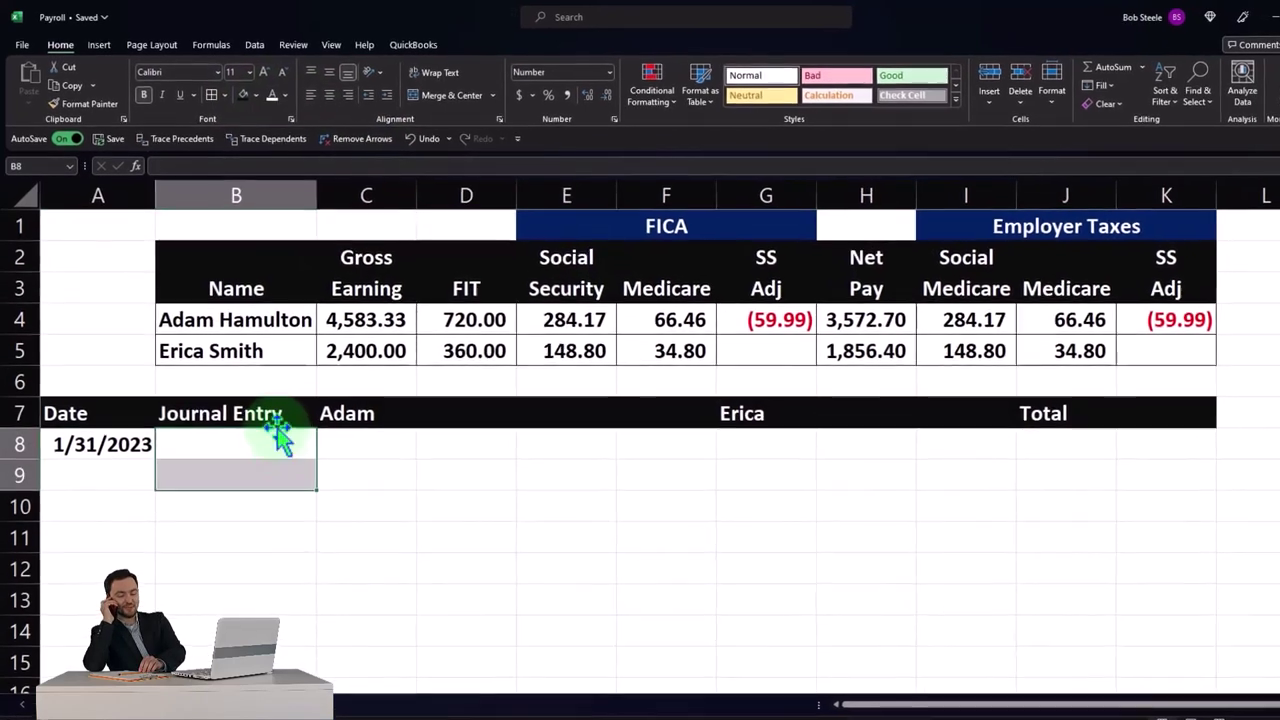
click(265, 404)
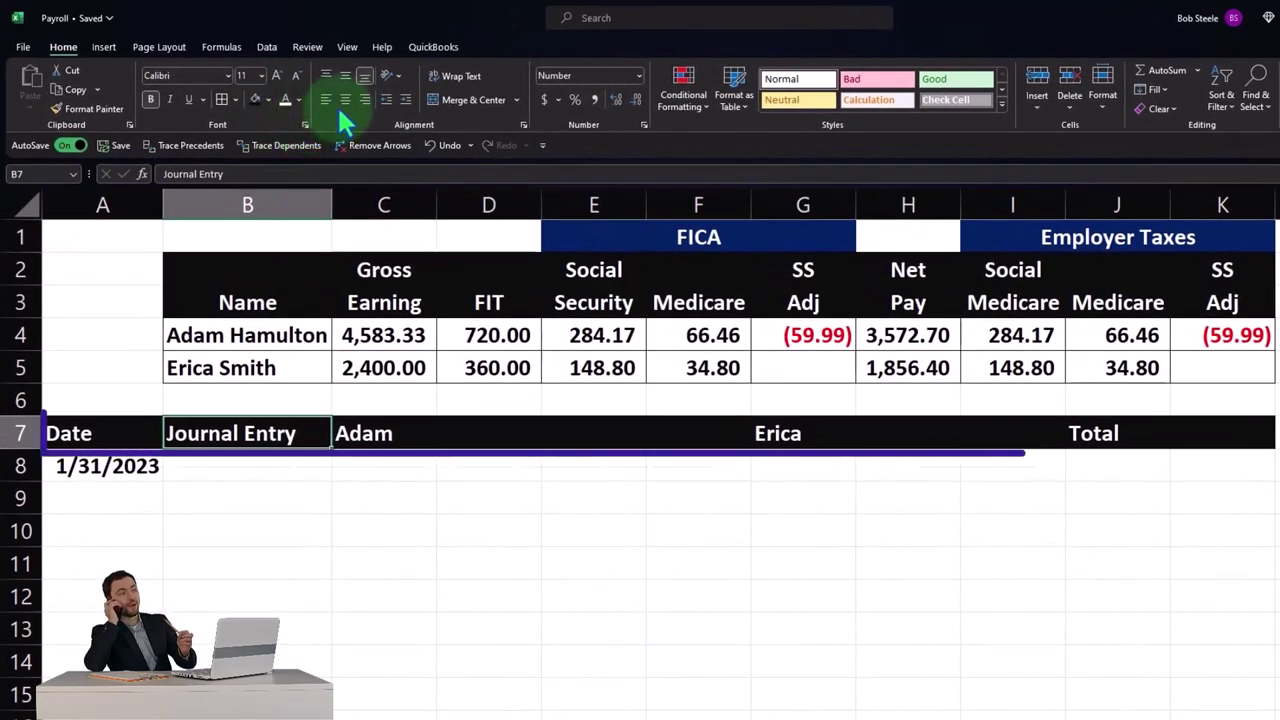
click(347, 100)
- Centre the Adam heading across C7:D7 using Center Across Selection
drag(395, 432, 468, 428)
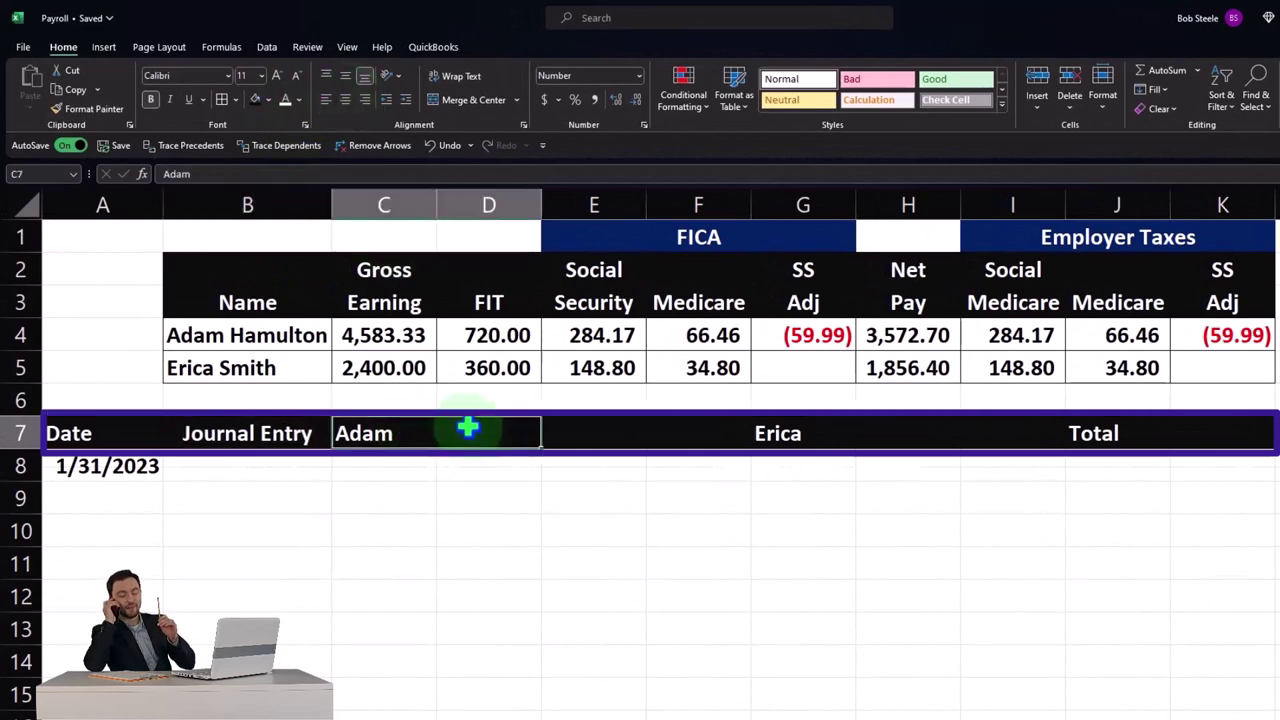
right_click(468, 428)
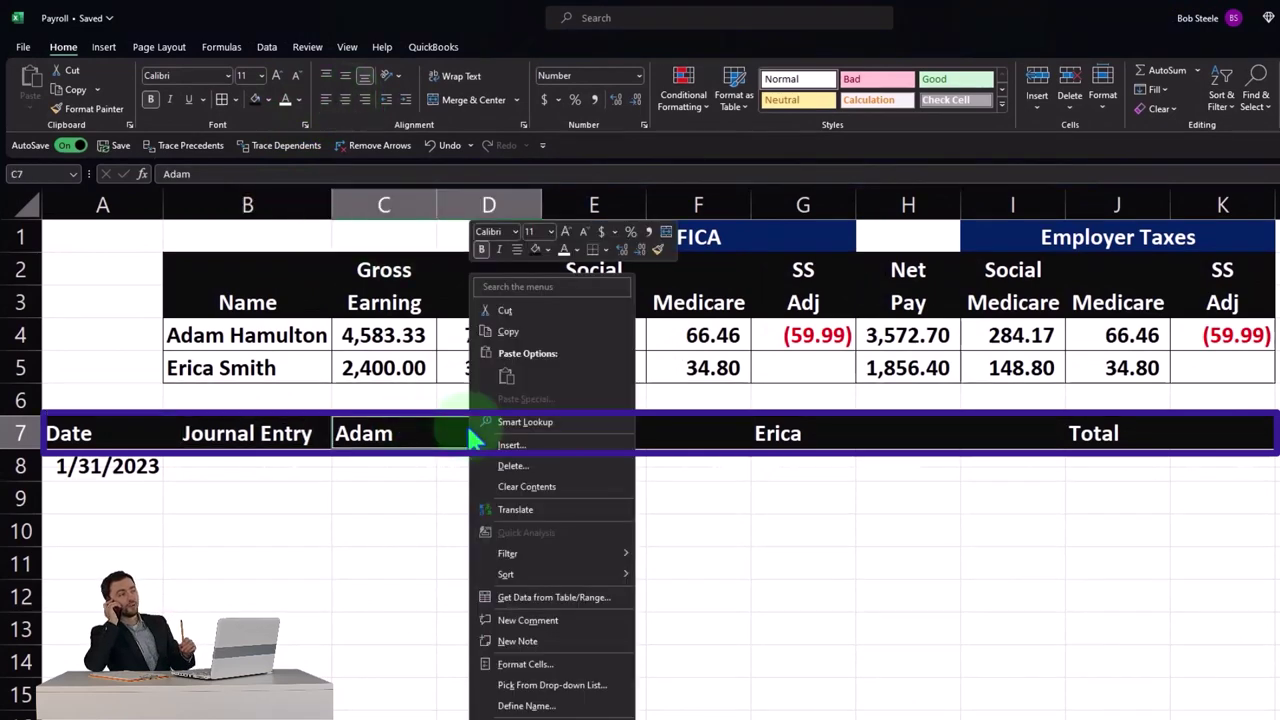
click(530, 666)
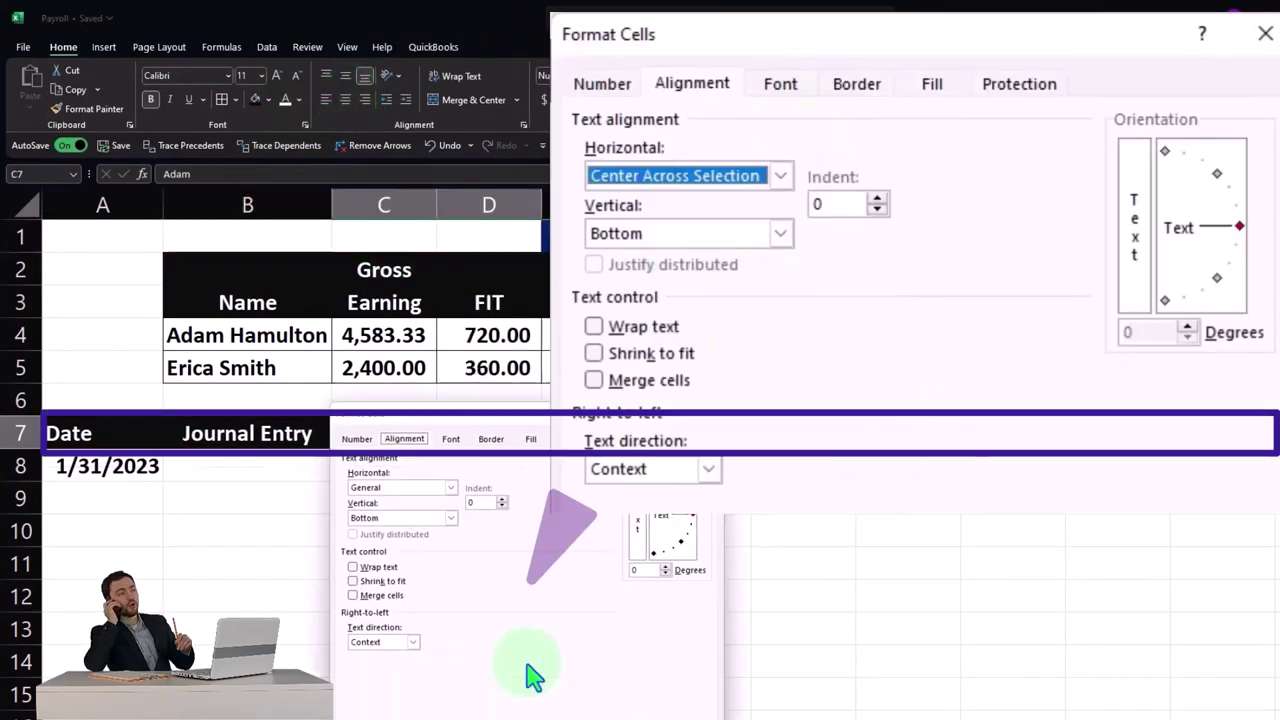
click(450, 487)
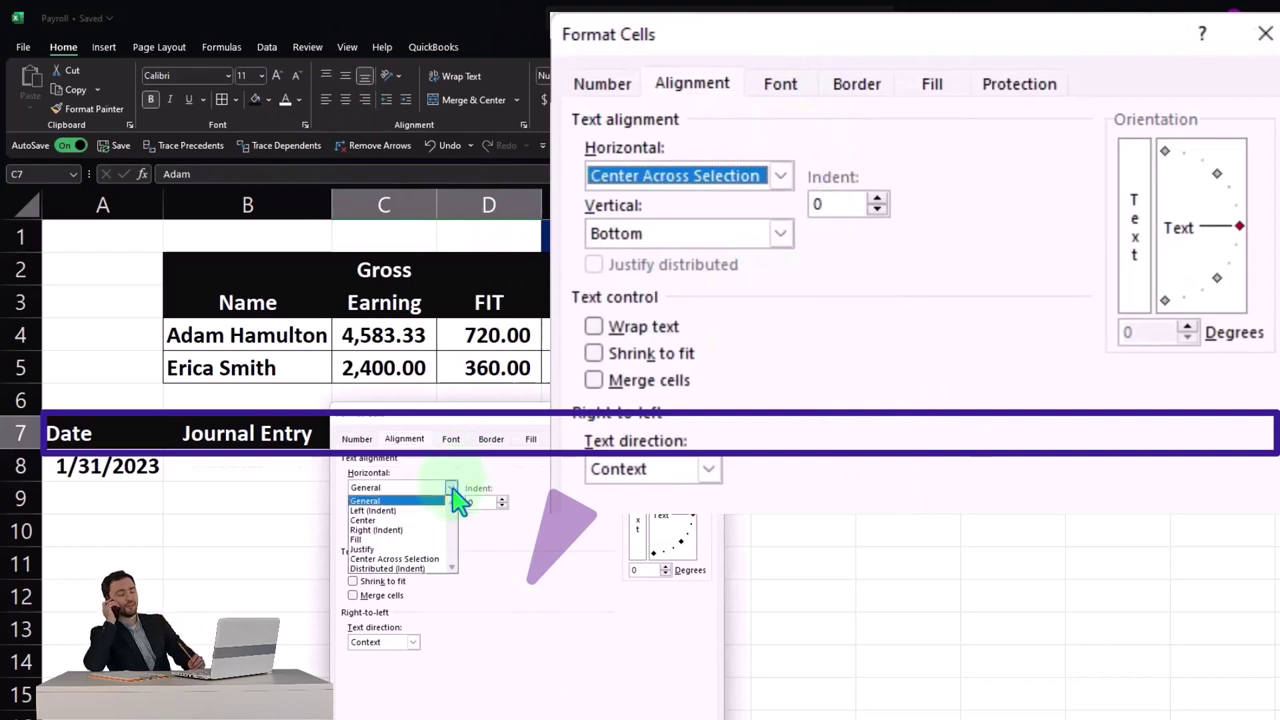
click(420, 566)
key(Return)
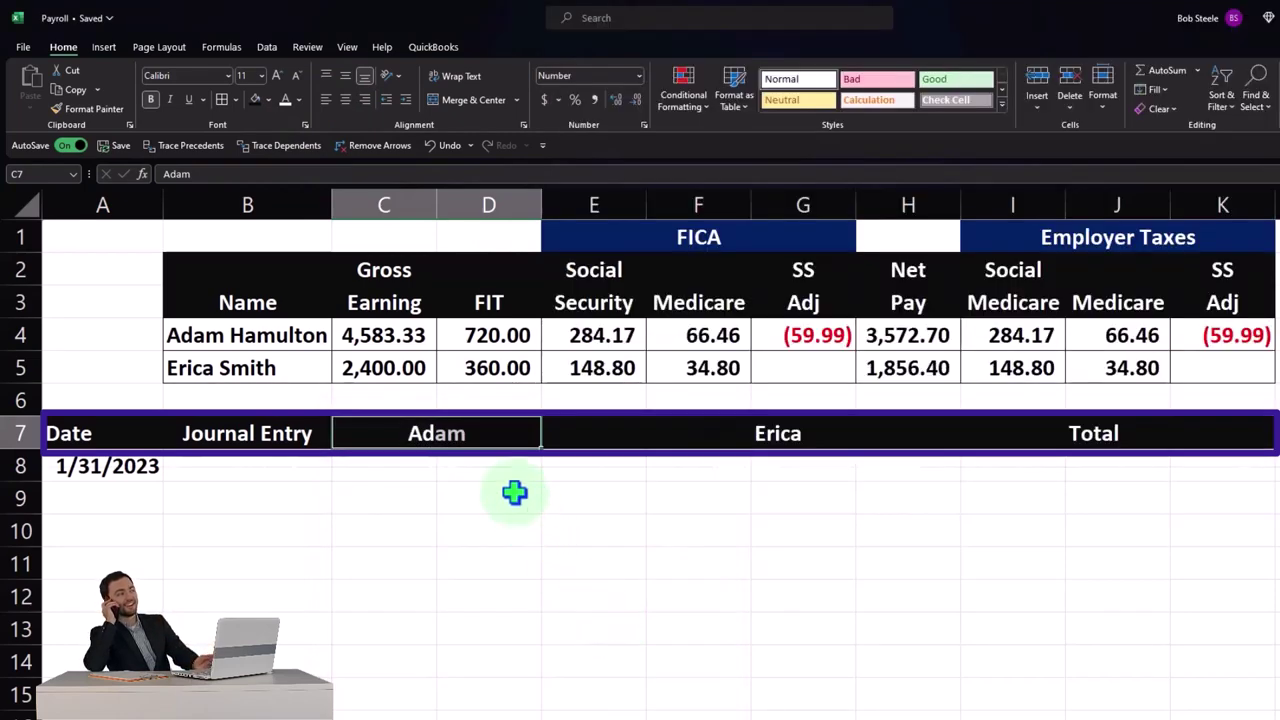
- Copy that formatting to centre Erica across G7:H7 and Total across J7:K7
click(83, 109)
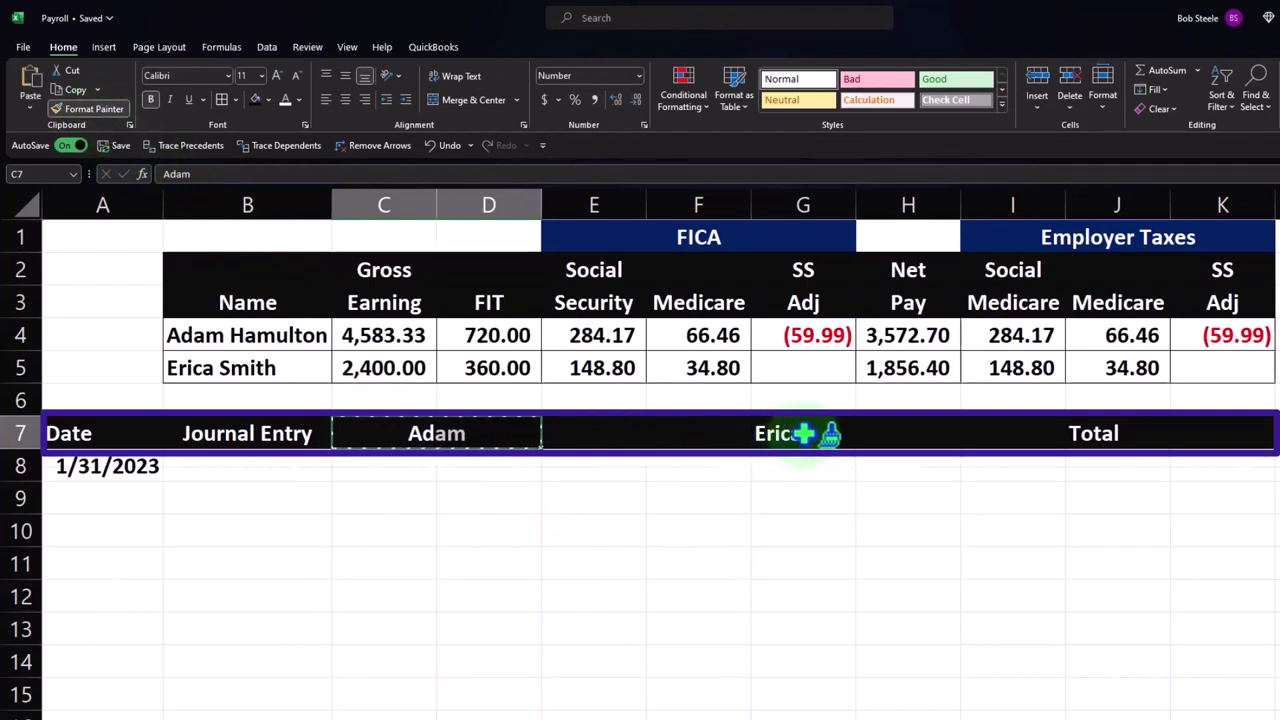
drag(795, 435, 905, 435)
click(88, 109)
click(1100, 432)
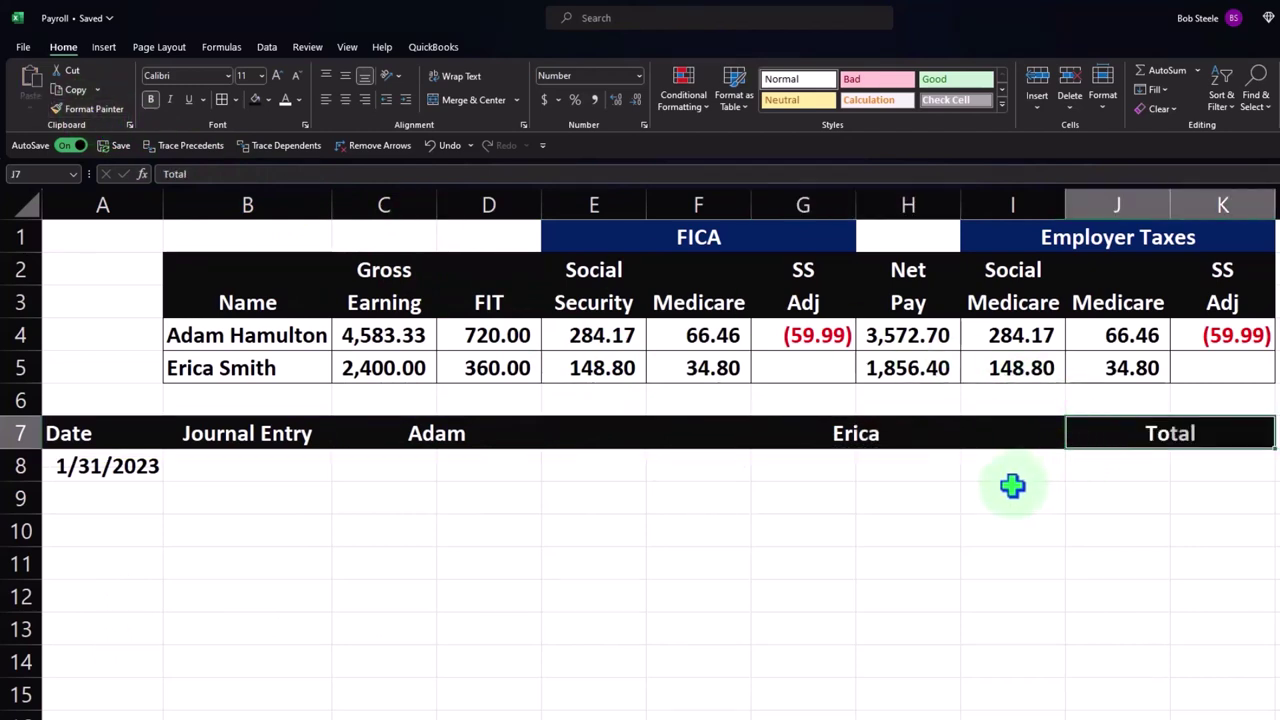
click(234, 470)
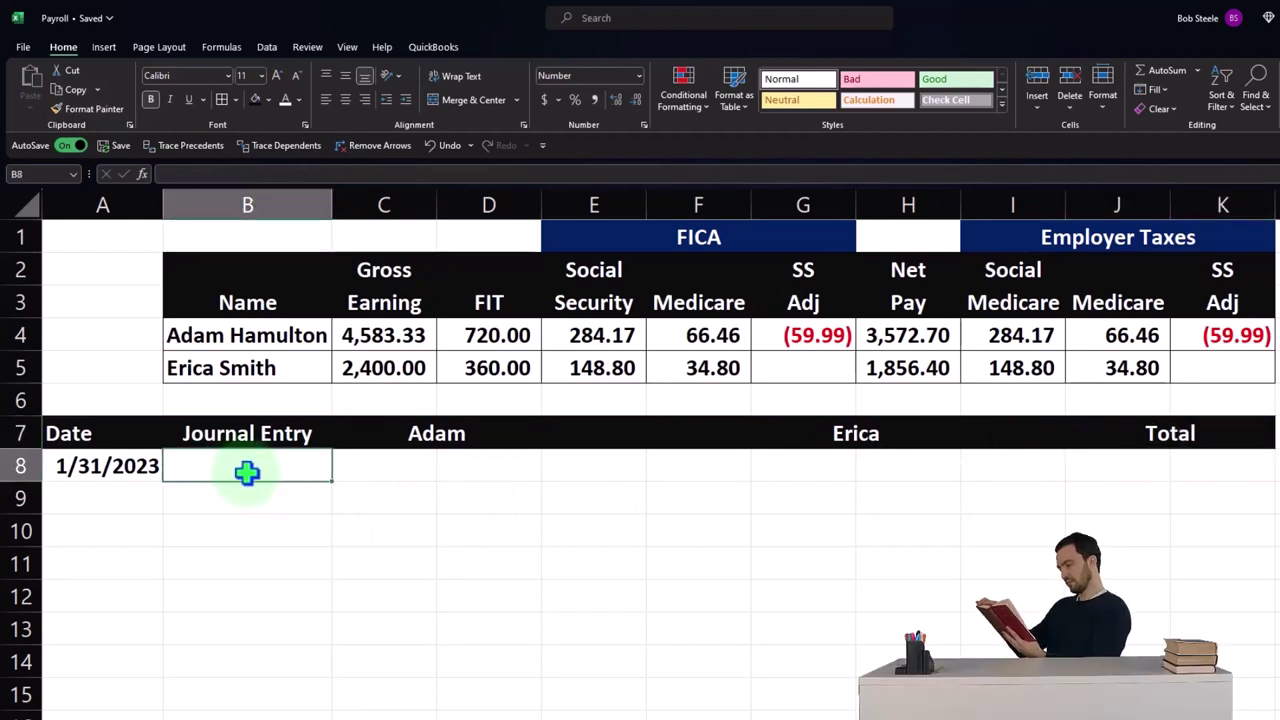
- Add the Payroll Expense line with Adam's gross earnings, 4,583.33, in C8
text(Payroll Expense)
key(Tab)
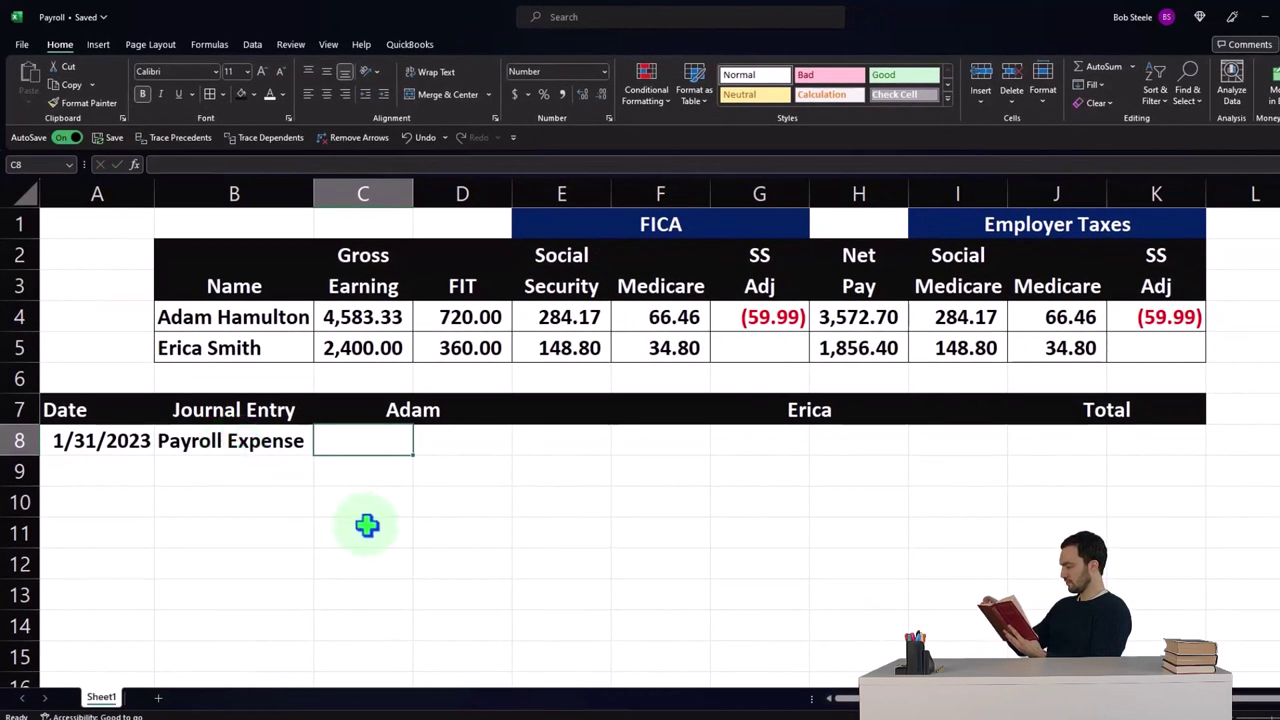
text(=)
key(Up)
key(Up)
key(Up)
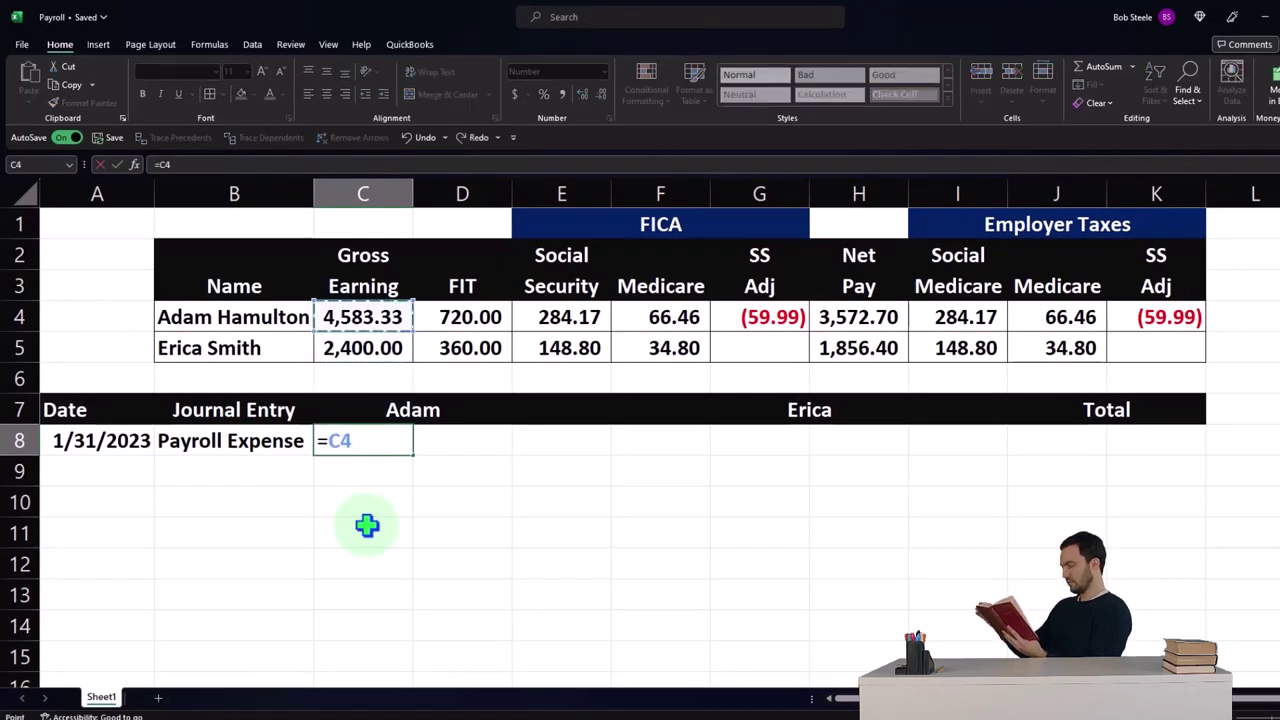
key(Return)
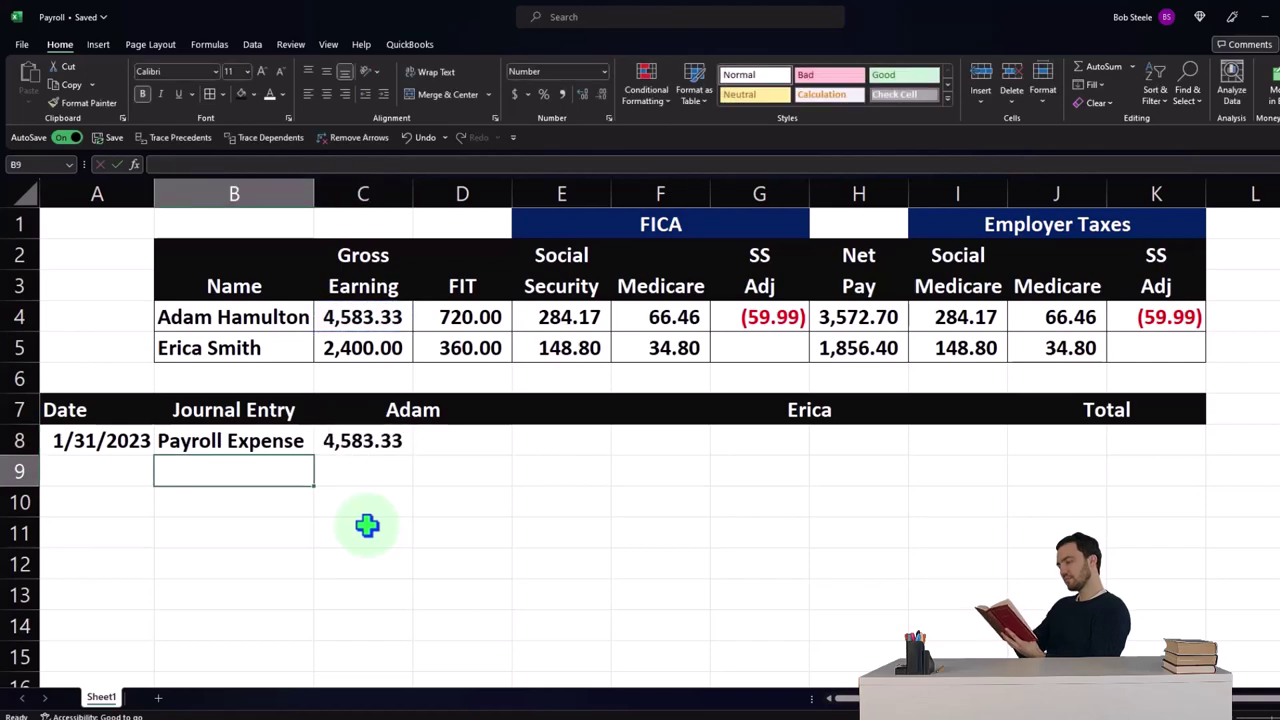
- Add the Payroll Liability line with D9 summing Adam's withholdings, 1,010.63
key(Down)
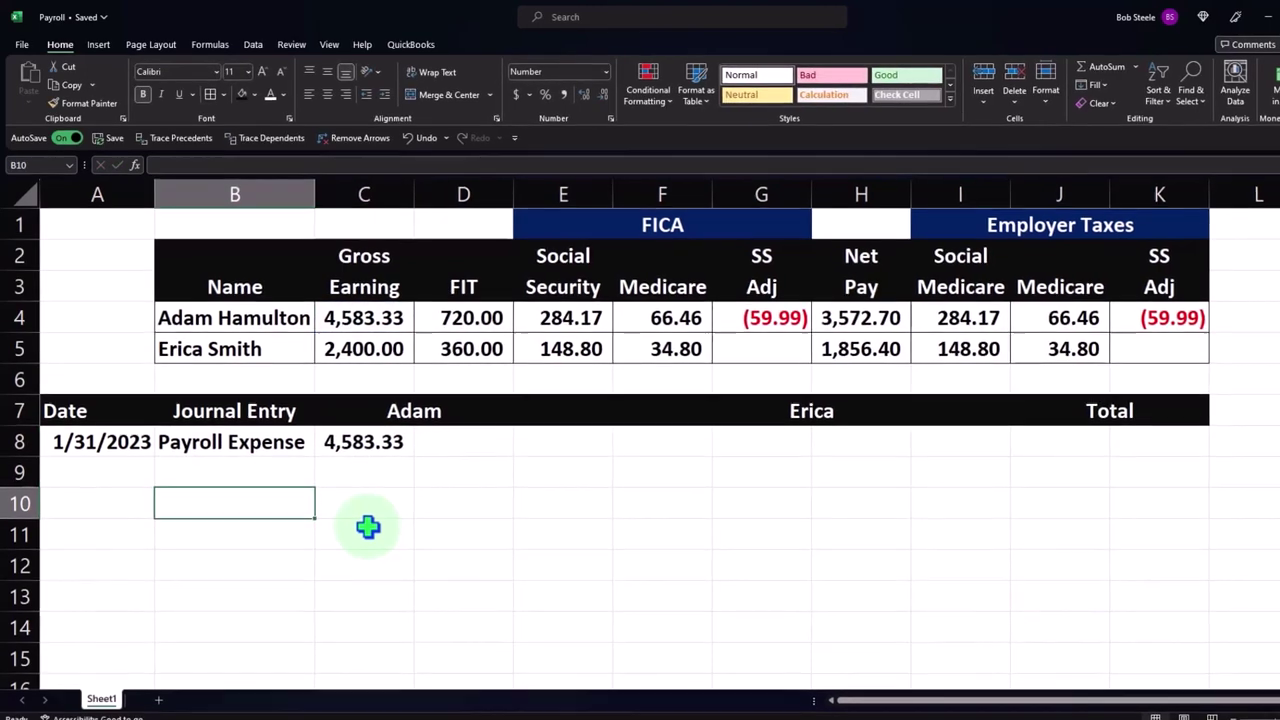
key(Up)
text(P)
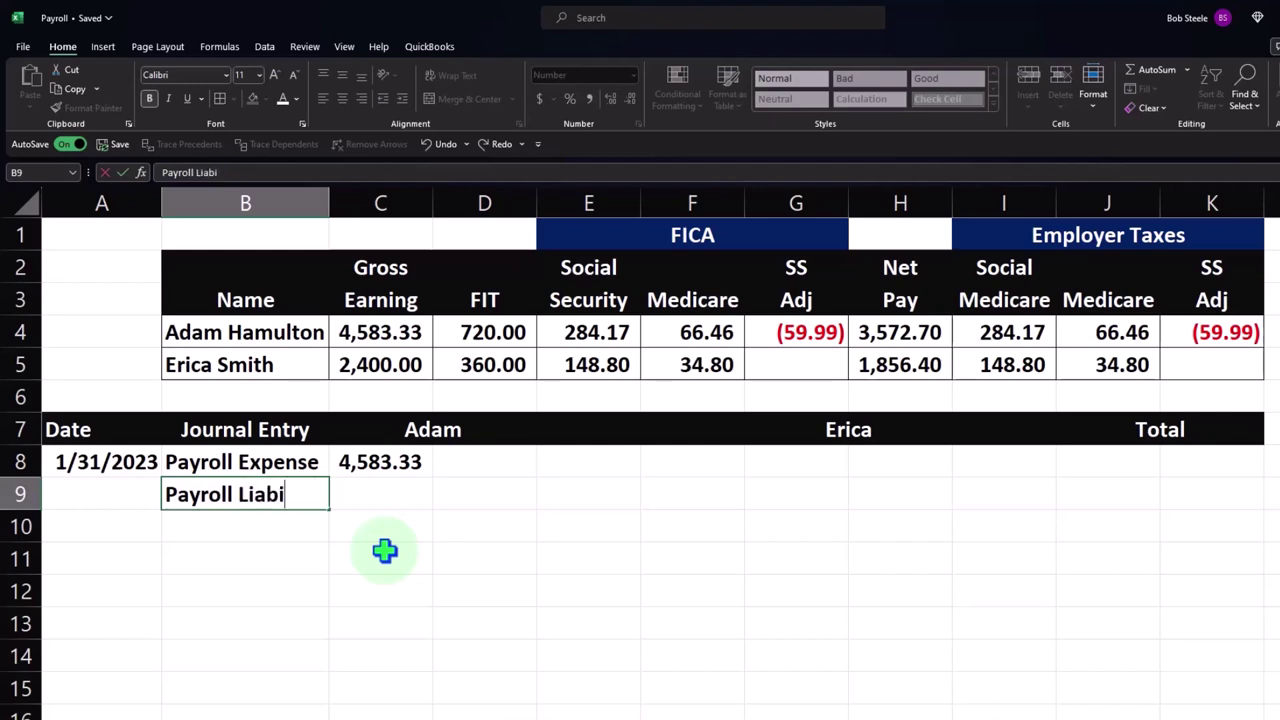
key(Tab)
key(Tab)
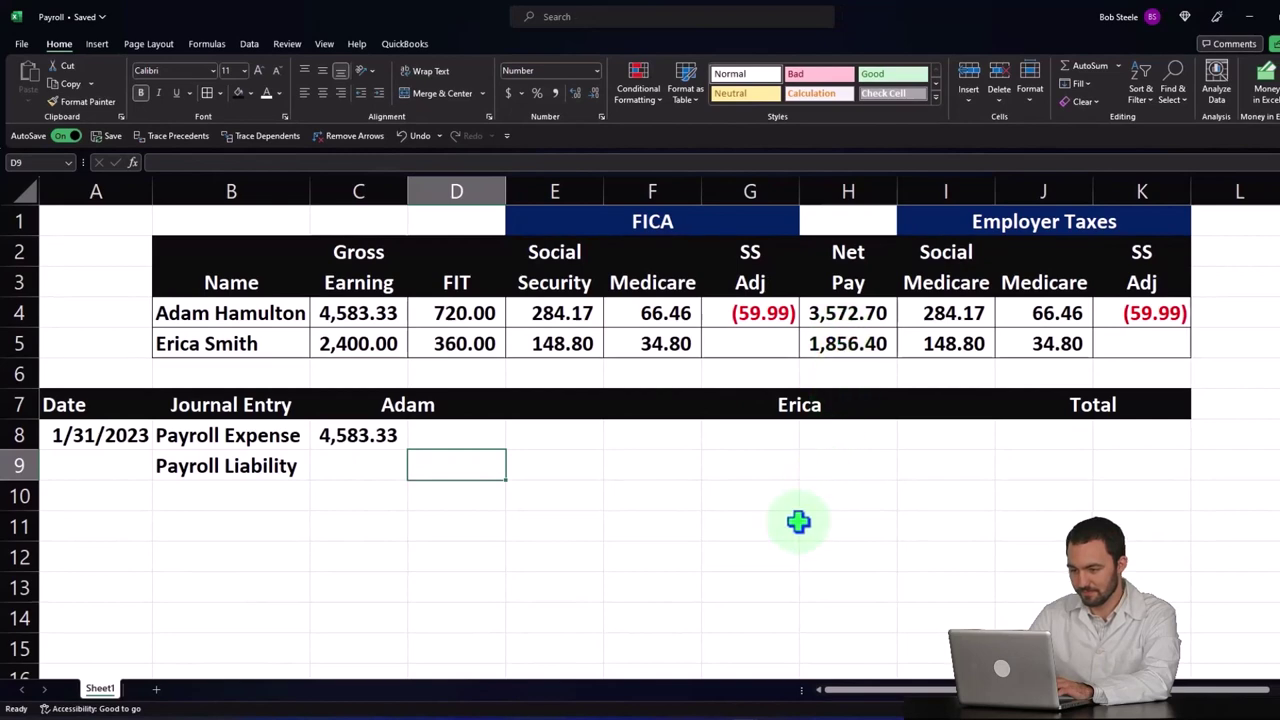
text(=sum()
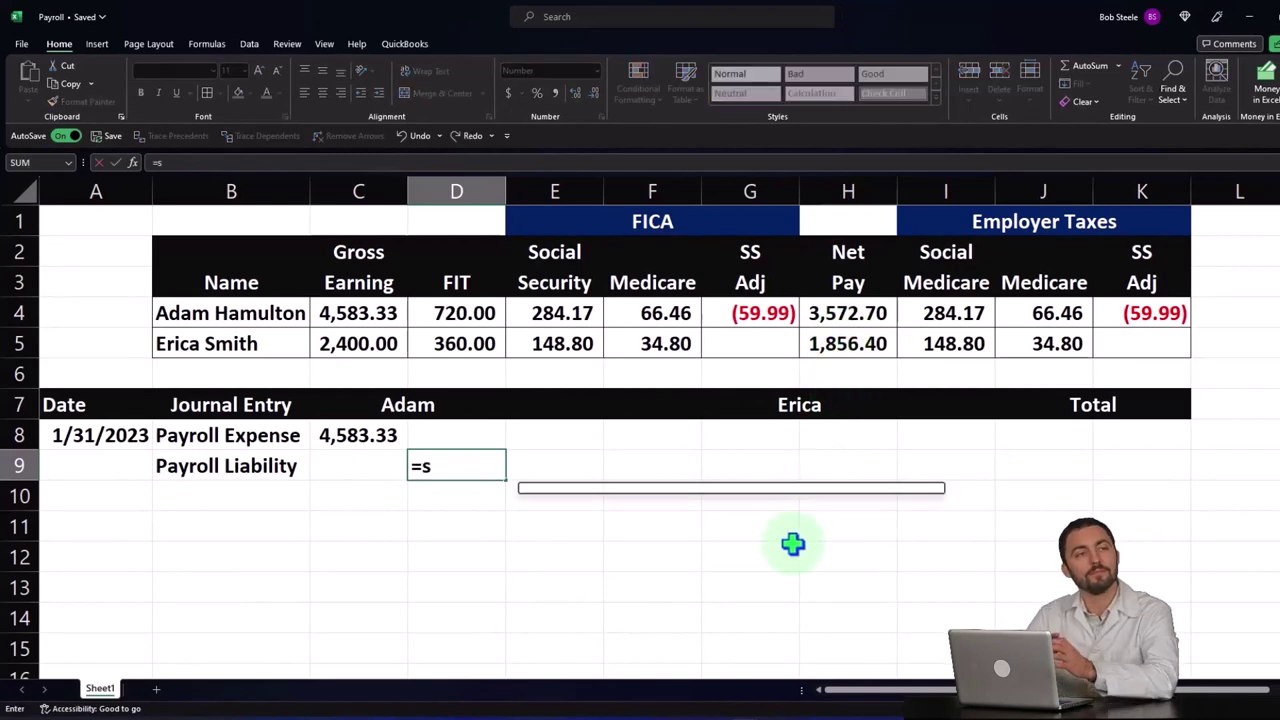
key(Up)
key(Up)
key(Up)
key(Up)
key(Up)
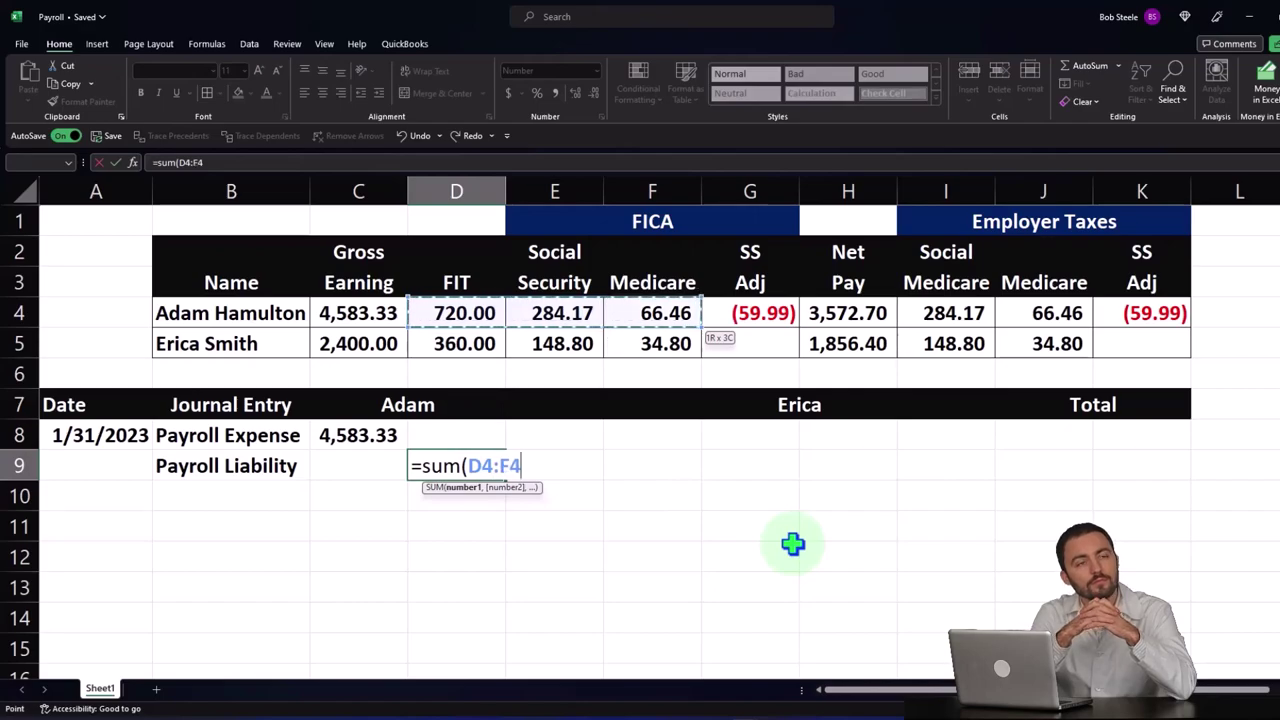
key(Return)
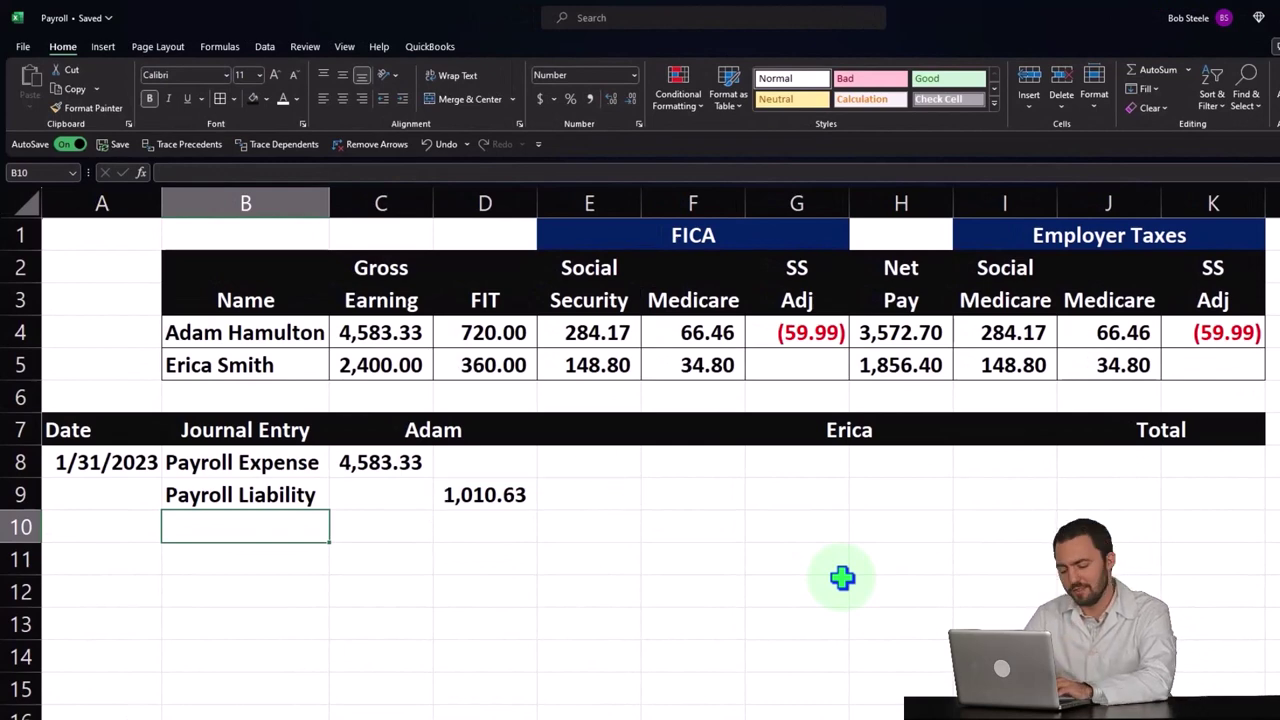
- Add the Cash line, fix the D9 sum to D4:G4, and credit cash with =-SUM(C8:D9)
text(Cash)
key(Tab)
key(Tab)
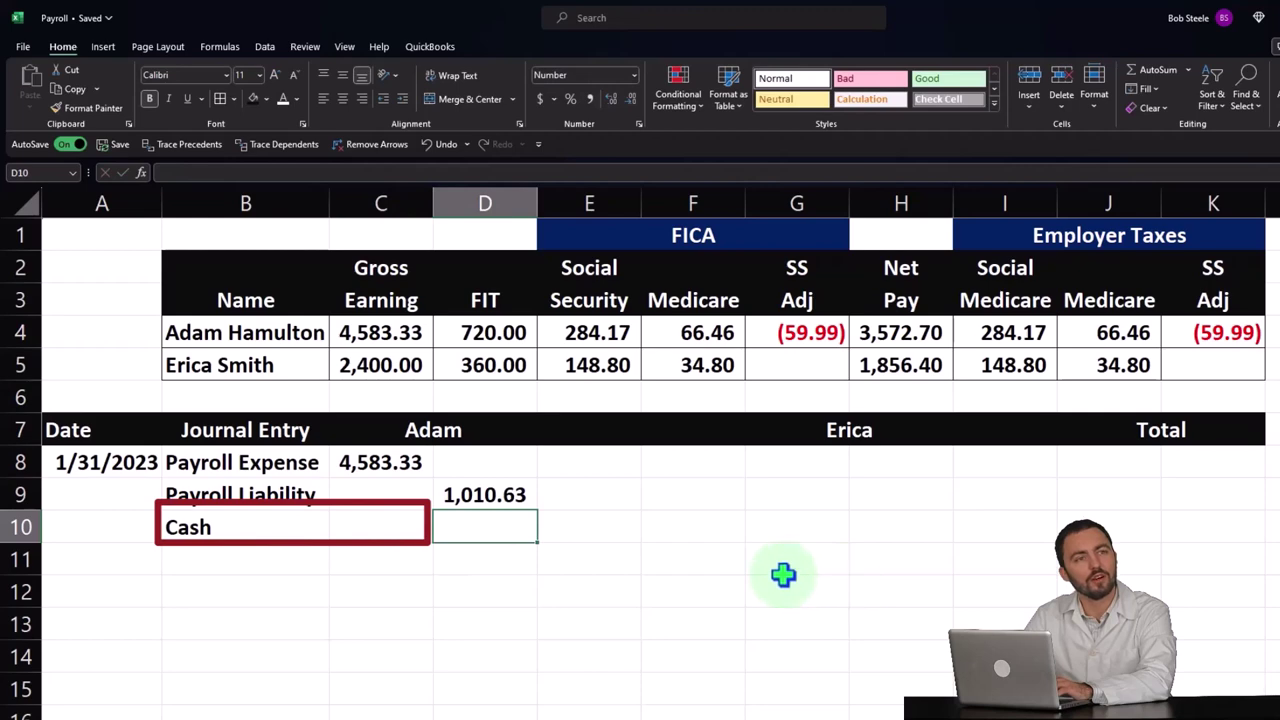
double_click(495, 494)
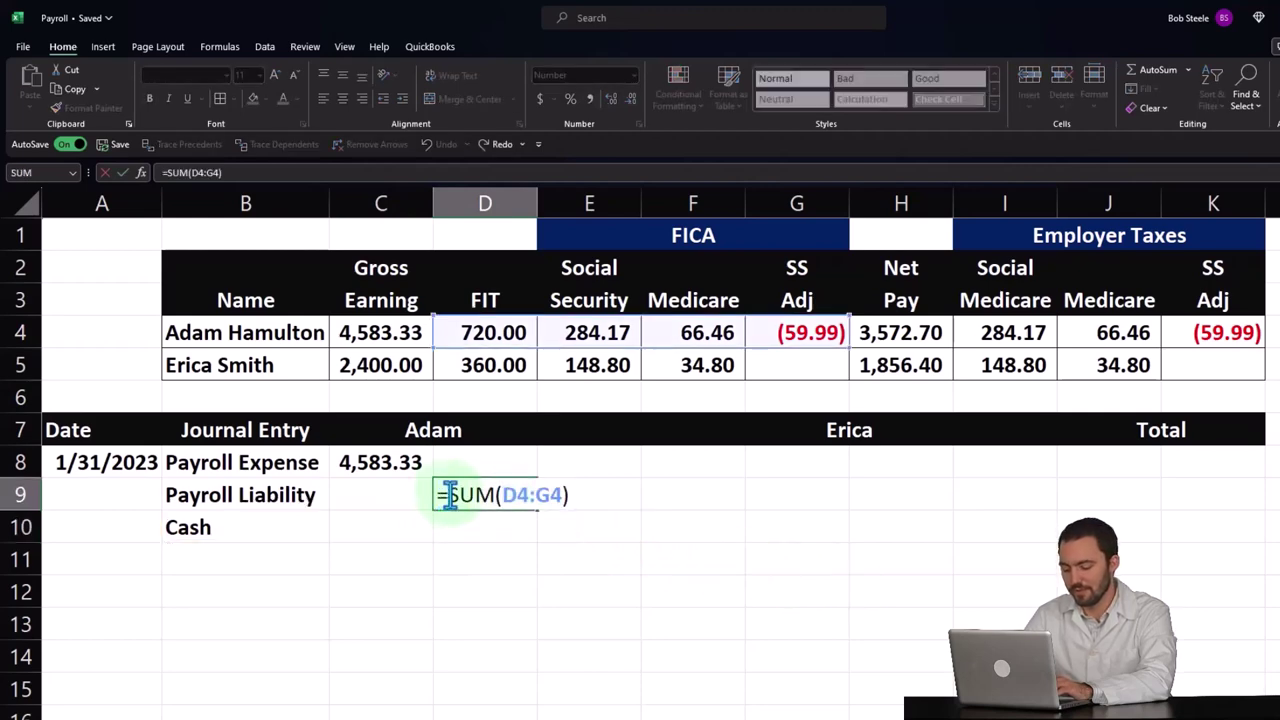
key(Return)
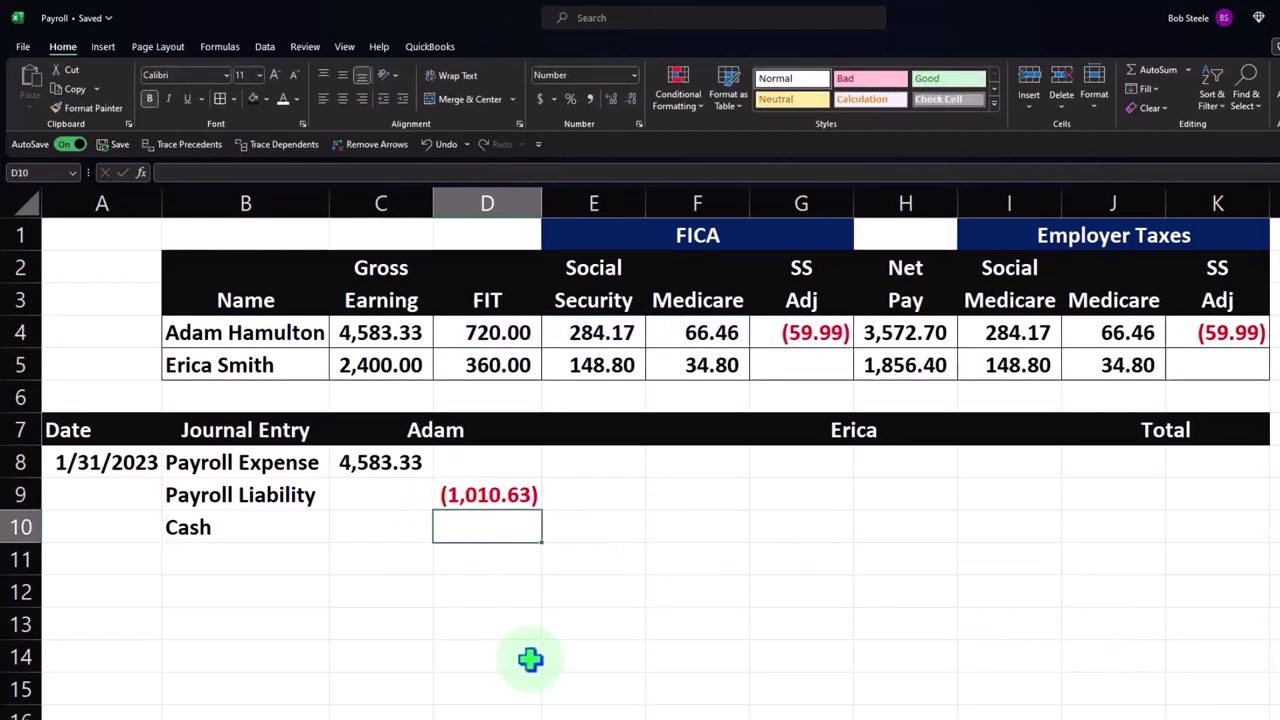
text(-su)
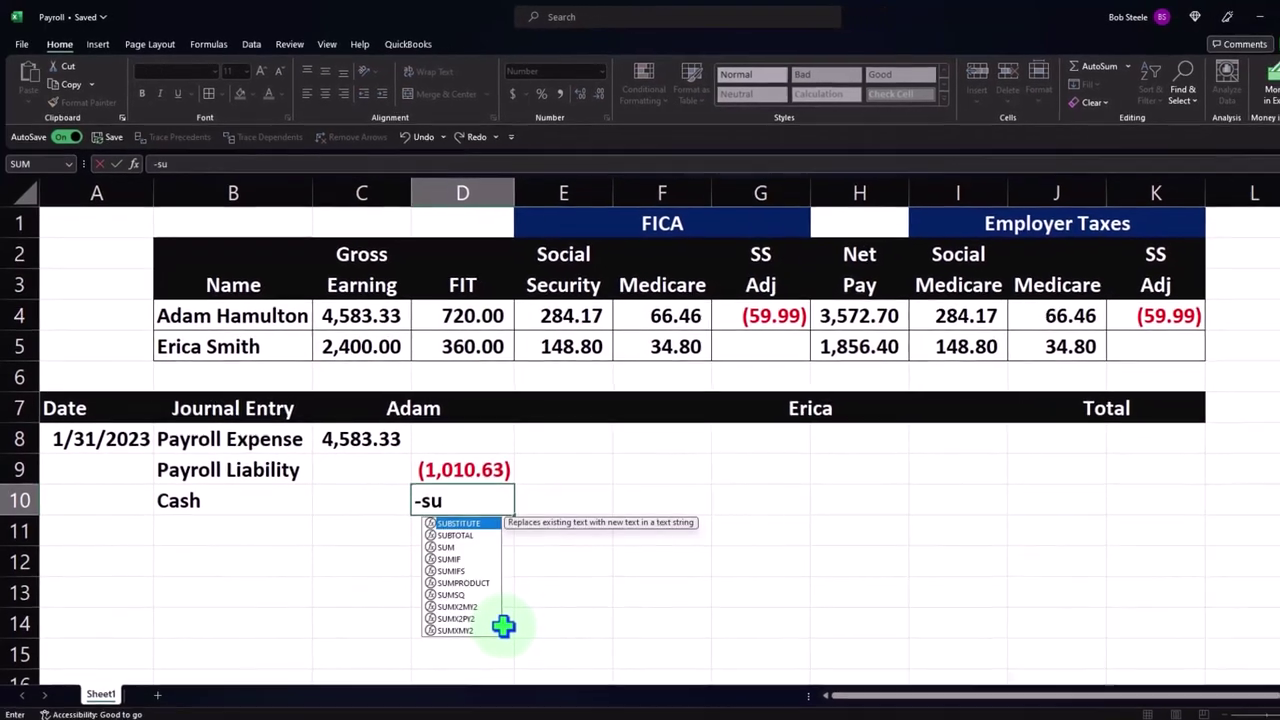
text(m()
key(Up)
key(shift+Up)
key(Return)
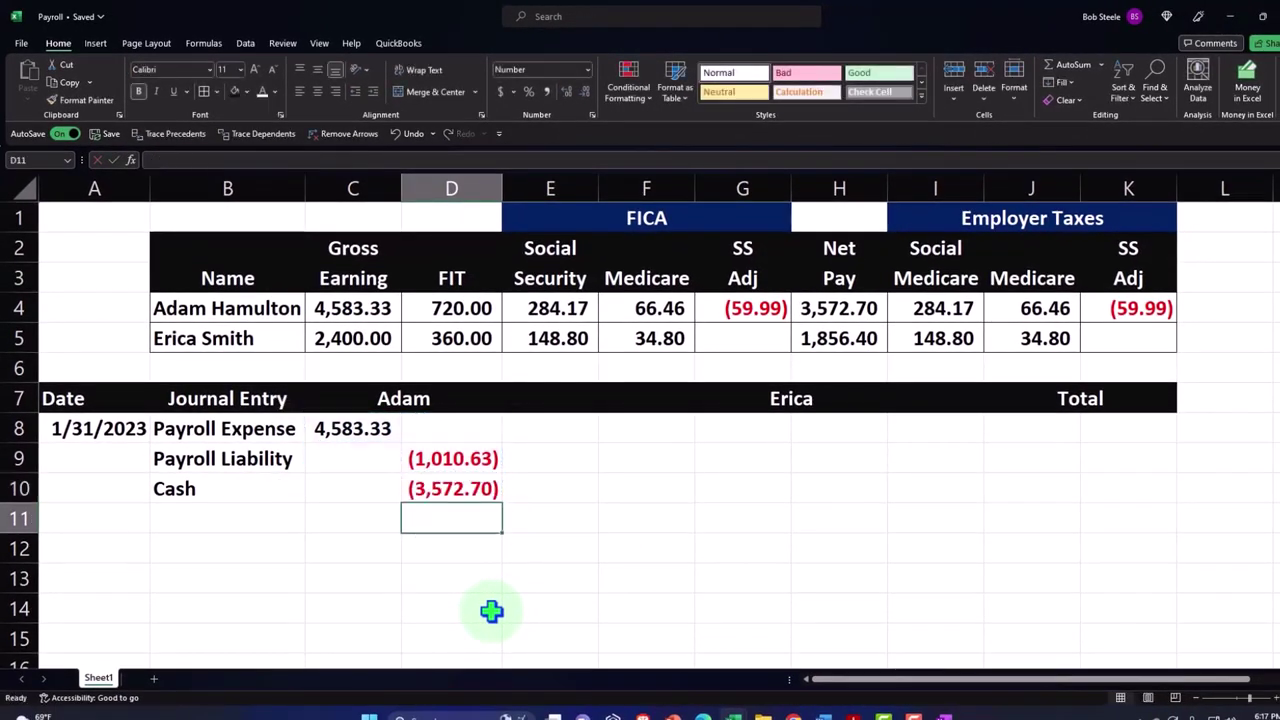
click(846, 312)
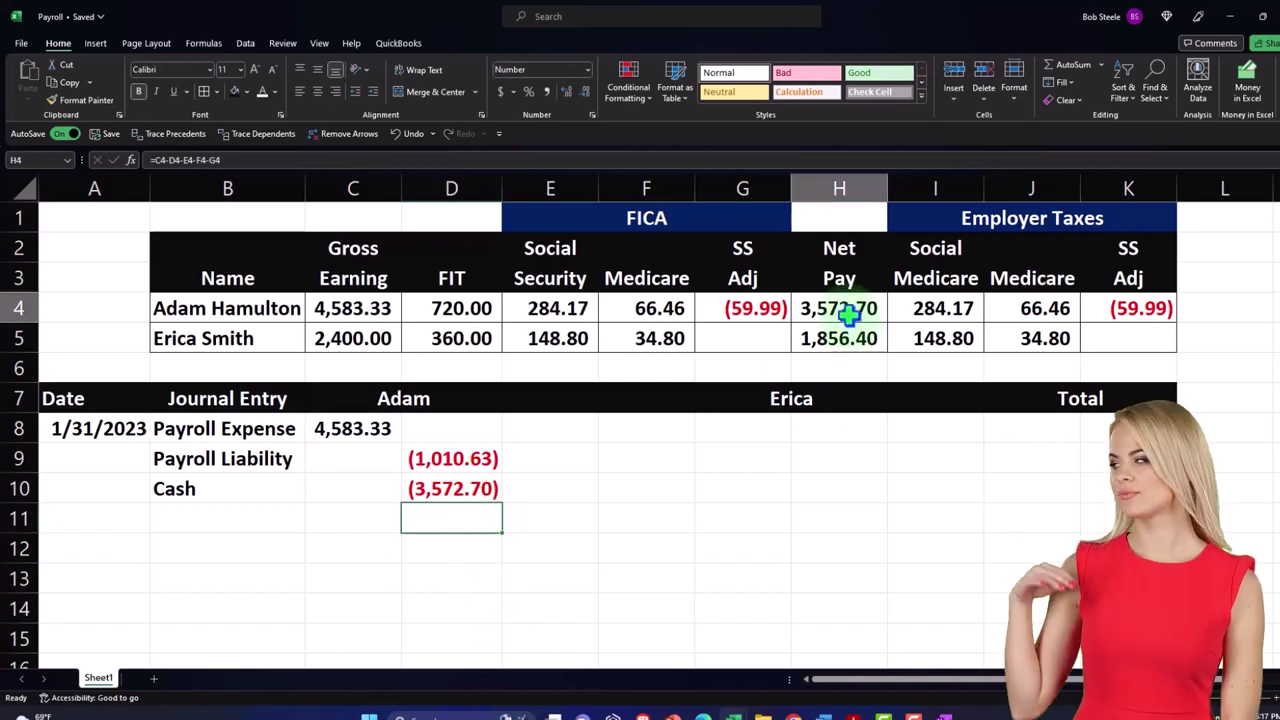
click(365, 308)
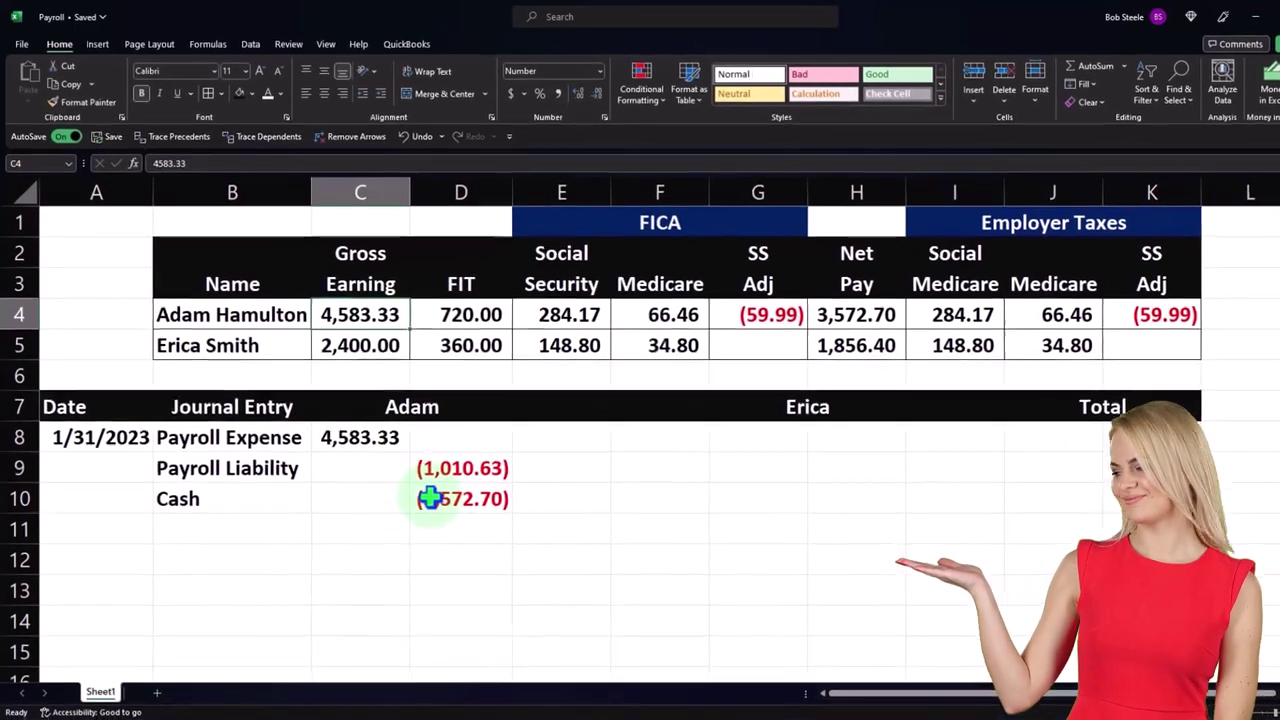
click(420, 488)
click(465, 490)
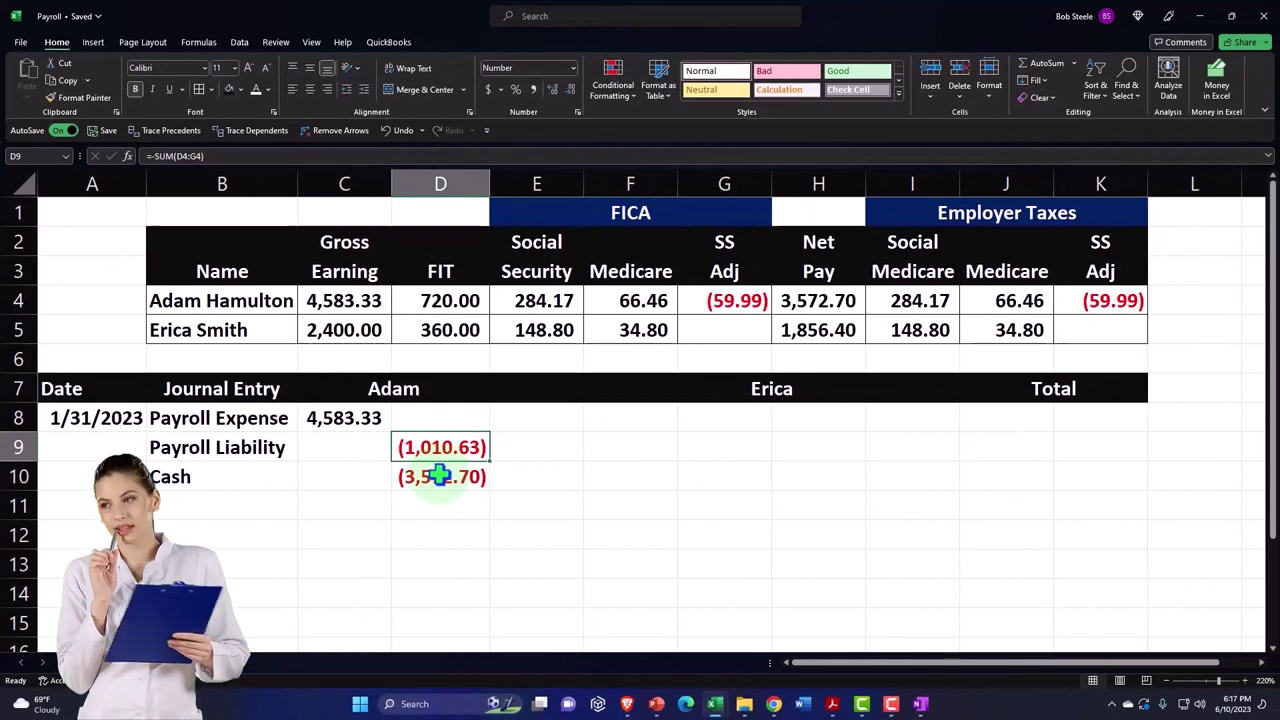
key(Right)
key(Right)
key(Right)
key(Right)
key(Up)
key(Left)
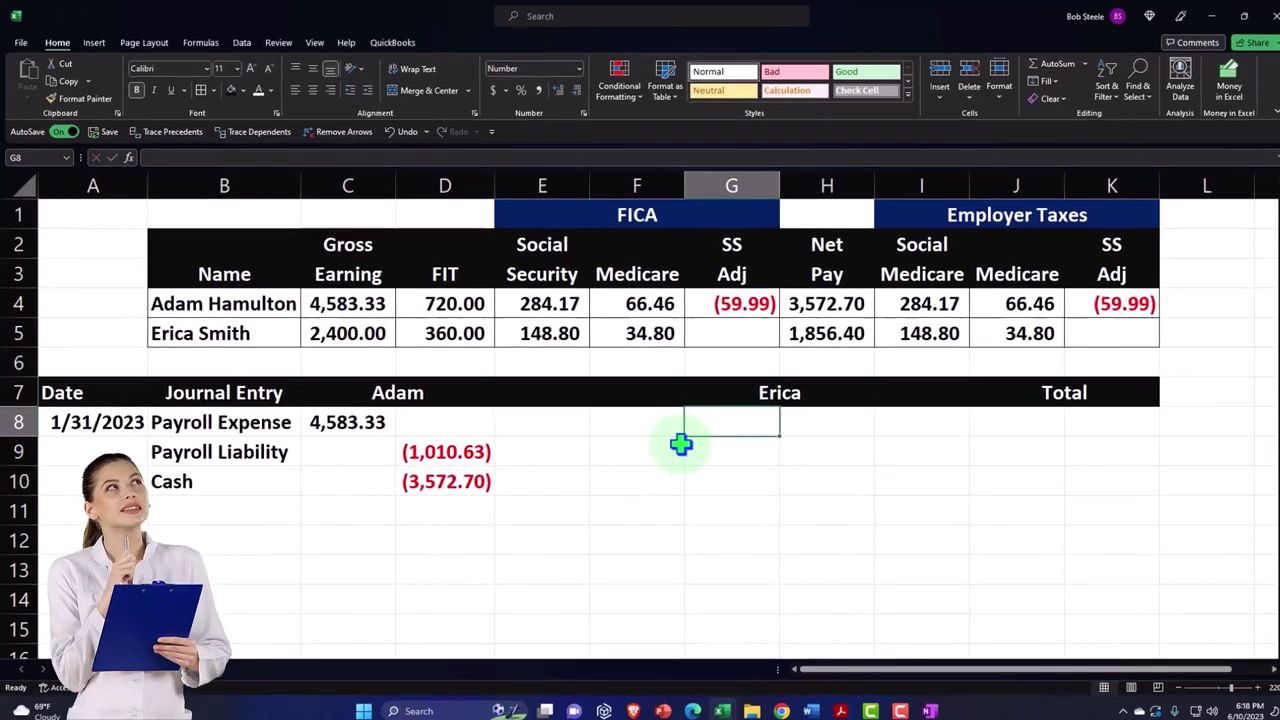
- Set Erica's Payroll Expense in G8 to =C5, showing 2,400.00
text(=)
key(Up)
key(Up)
key(Up)
key(Left)
key(Left)
key(Left)
key(Left)
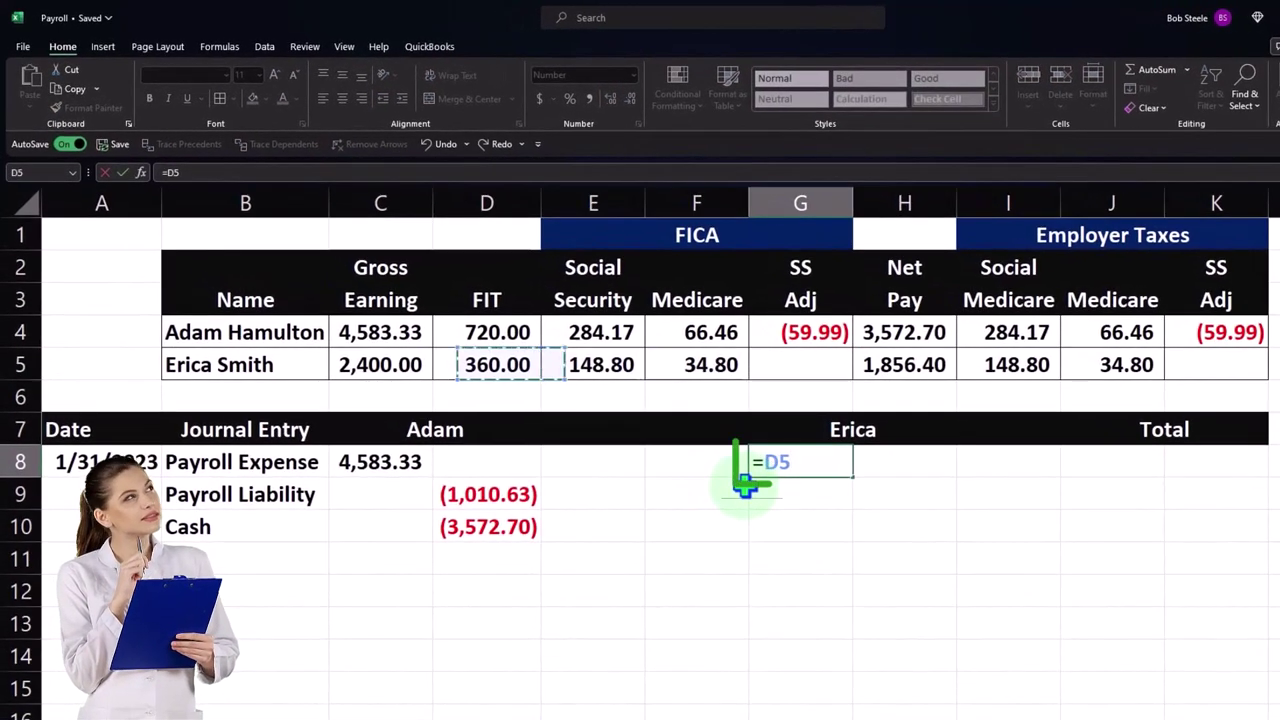
key(Return)
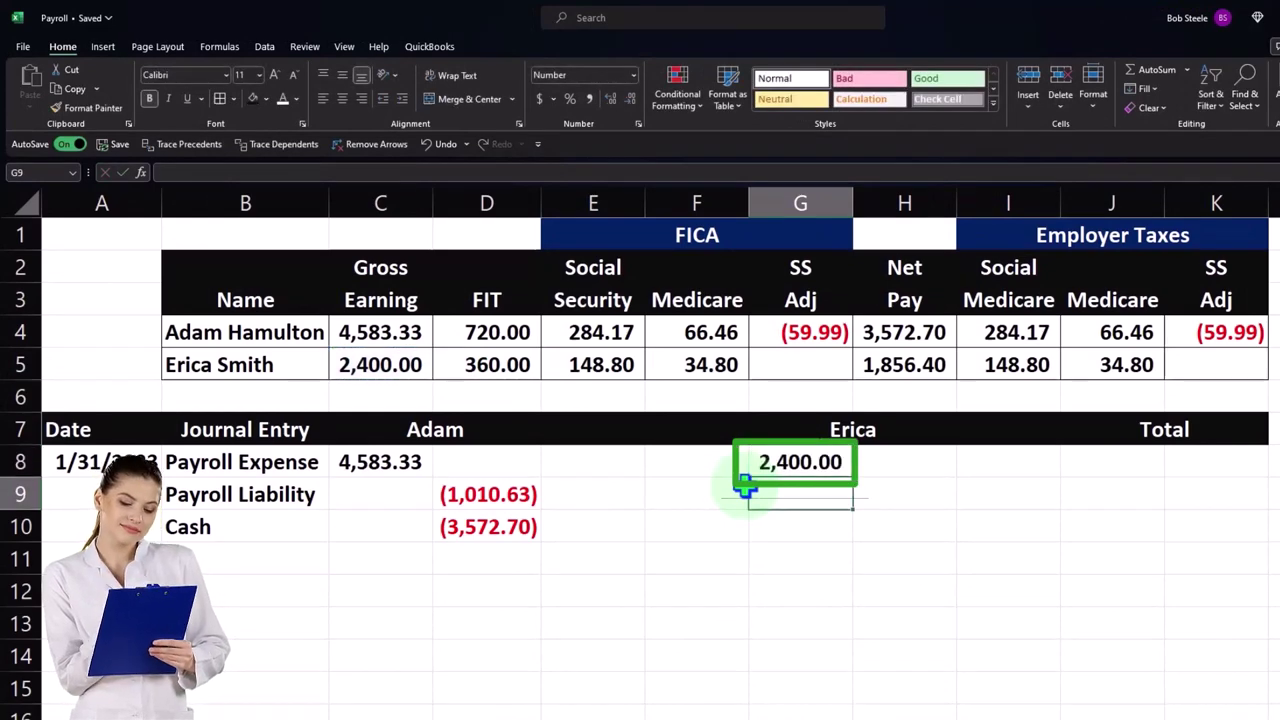
- Enter Erica's Payroll Liability (543.60) and Cash (1,856.40) credits with SUM formulas
key(Right)
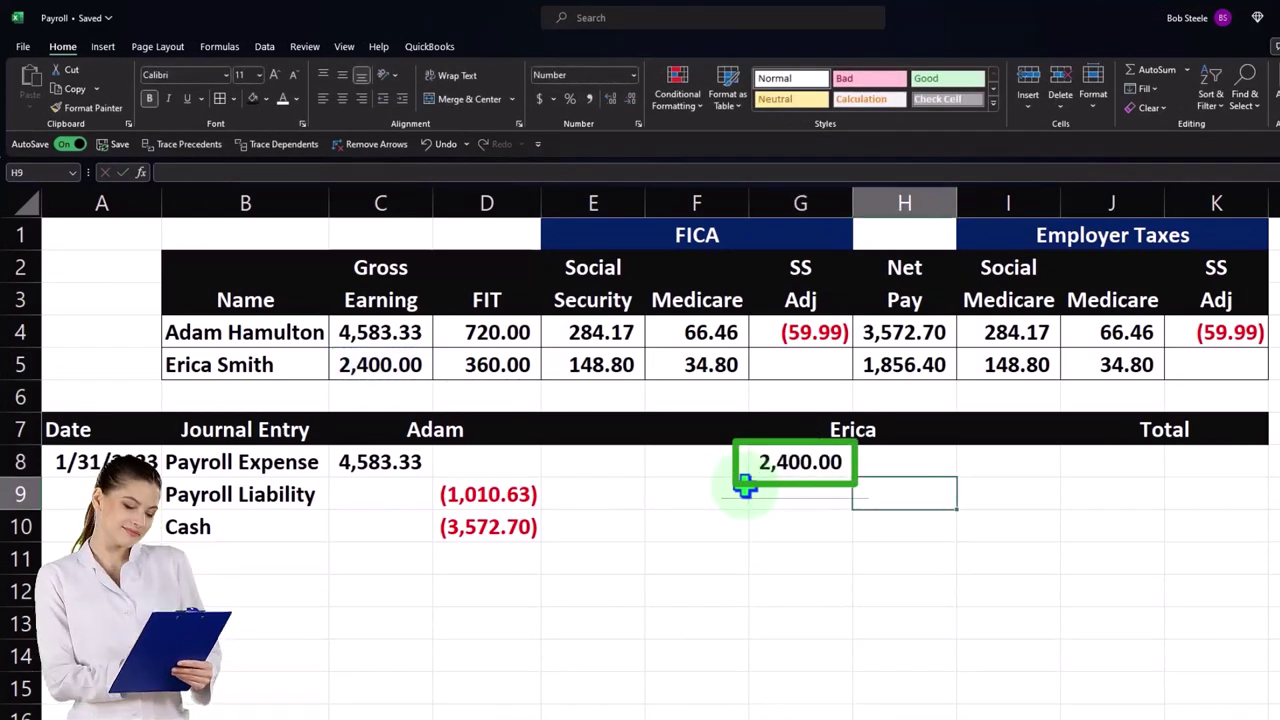
text(=sum()
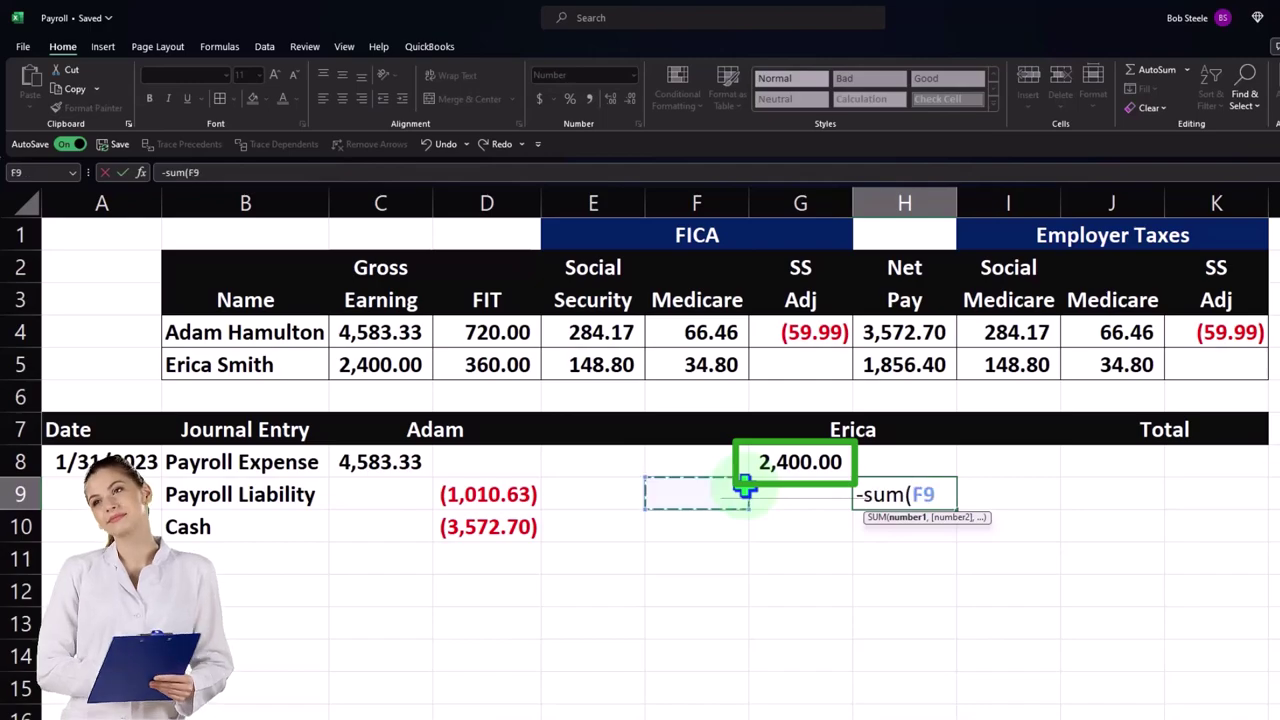
key(Up)
key(Up)
key(Up)
key(shift+Right)
key(Return)
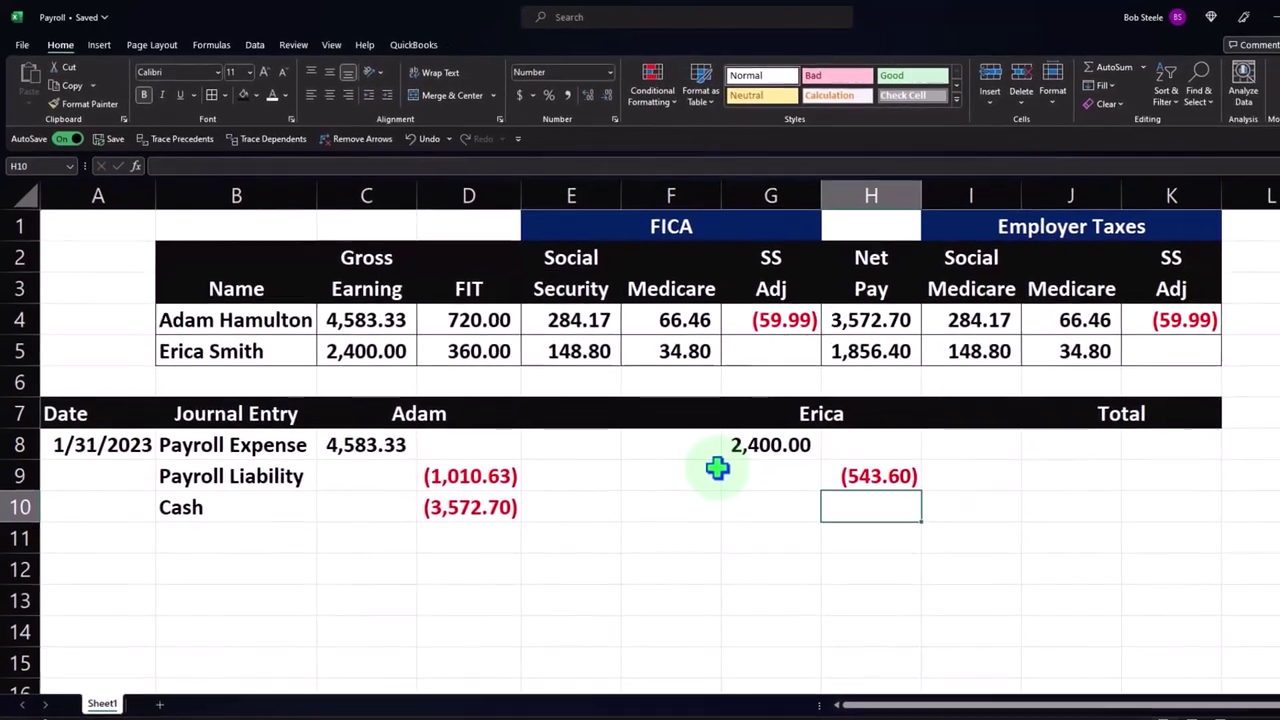
text(-sum(G8:H9)
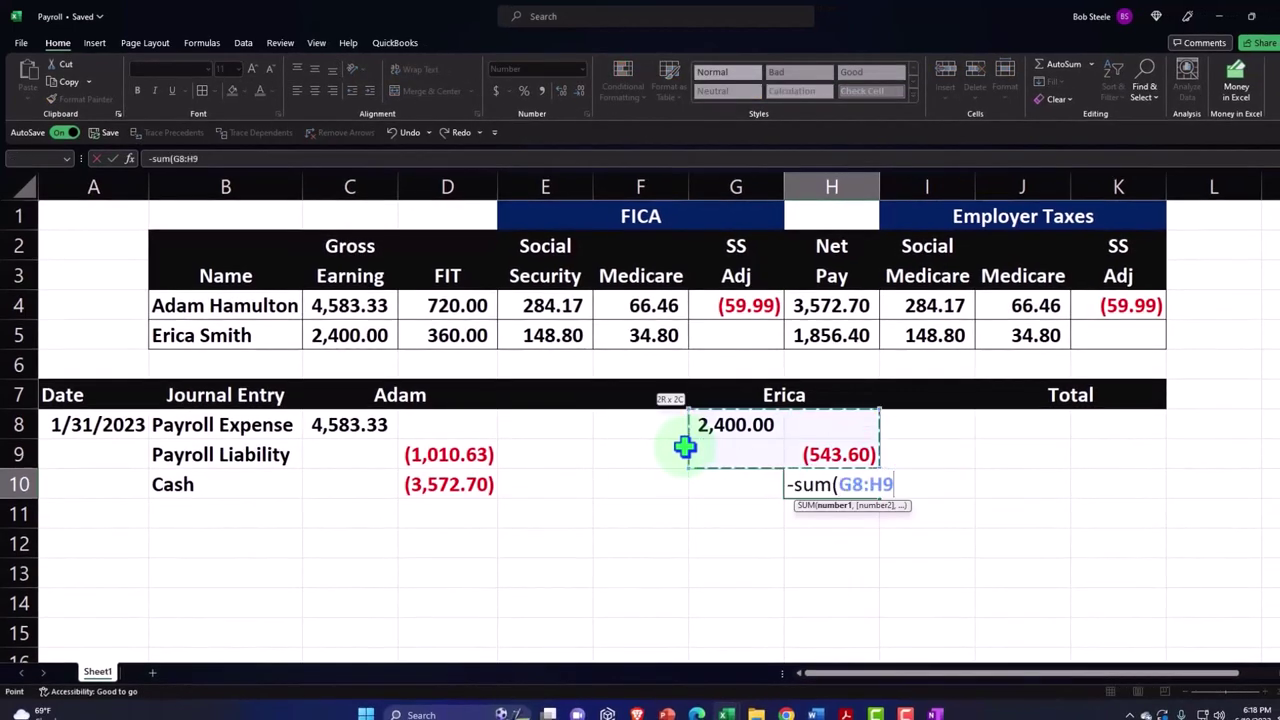
key(Return)
key(Up)
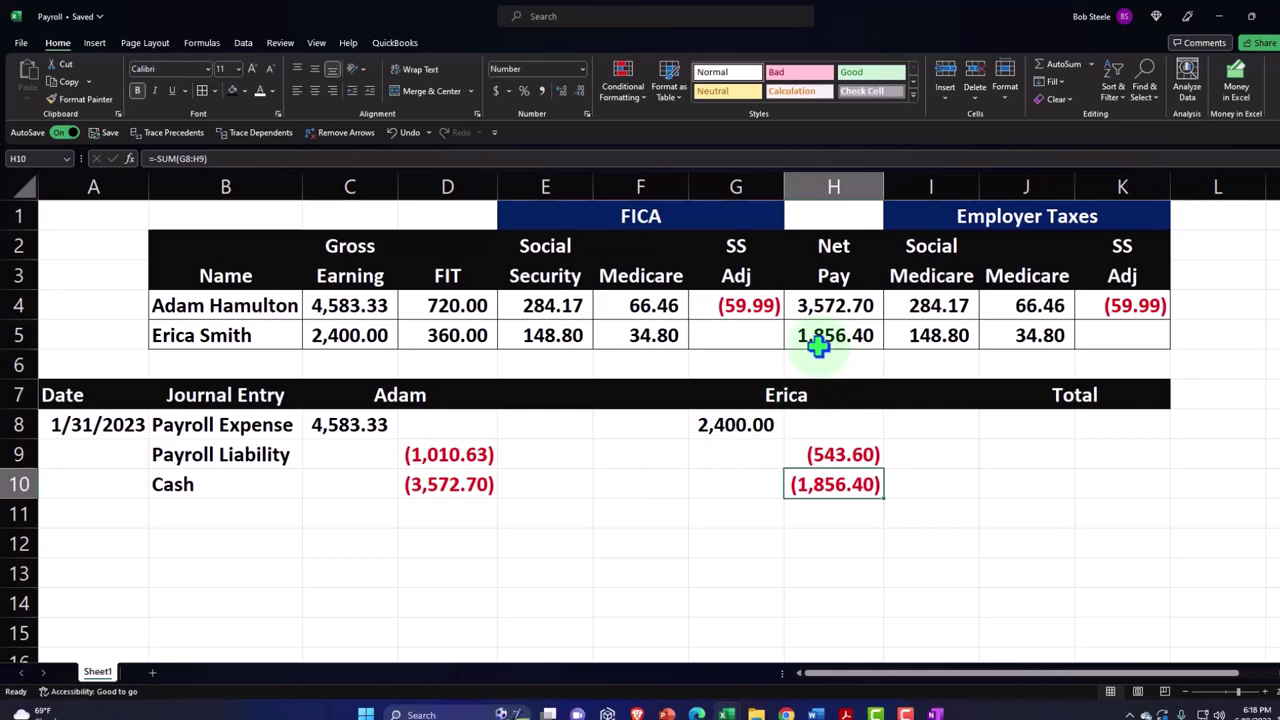
- Check Erica's gross earnings, net pay and withheld taxes against her journal amounts
click(363, 338)
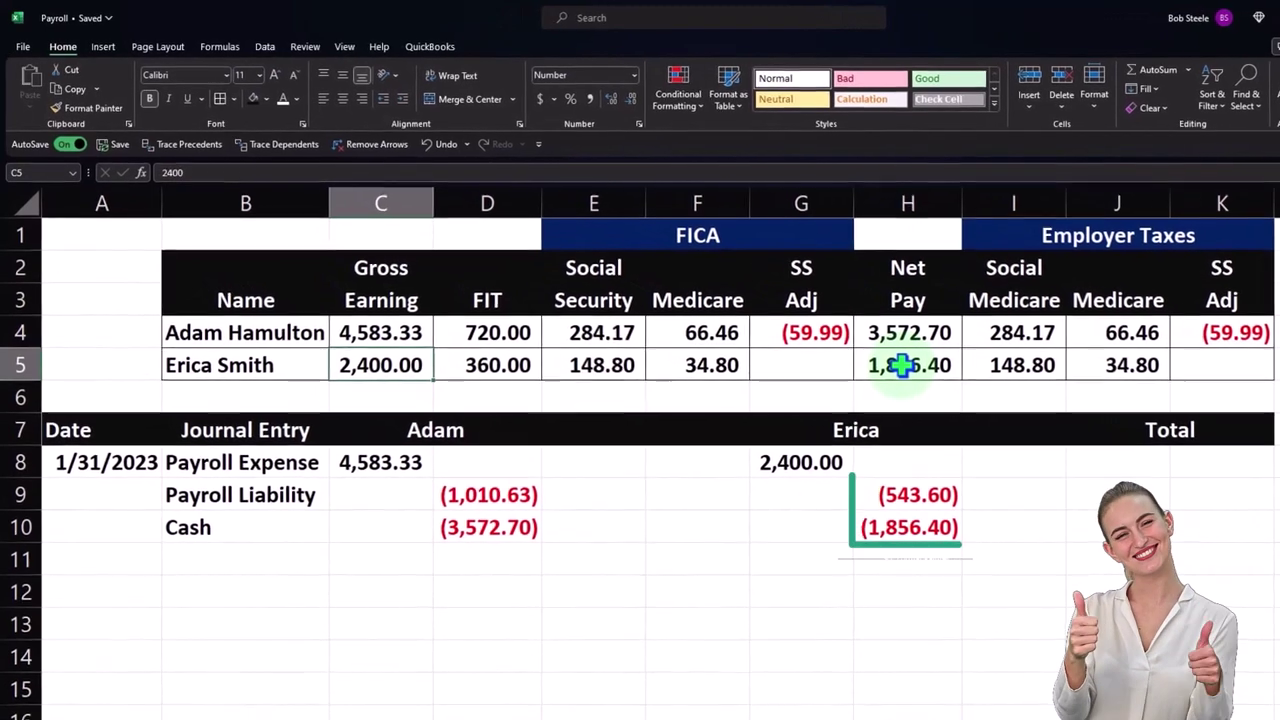
click(900, 365)
drag(517, 366, 714, 366)
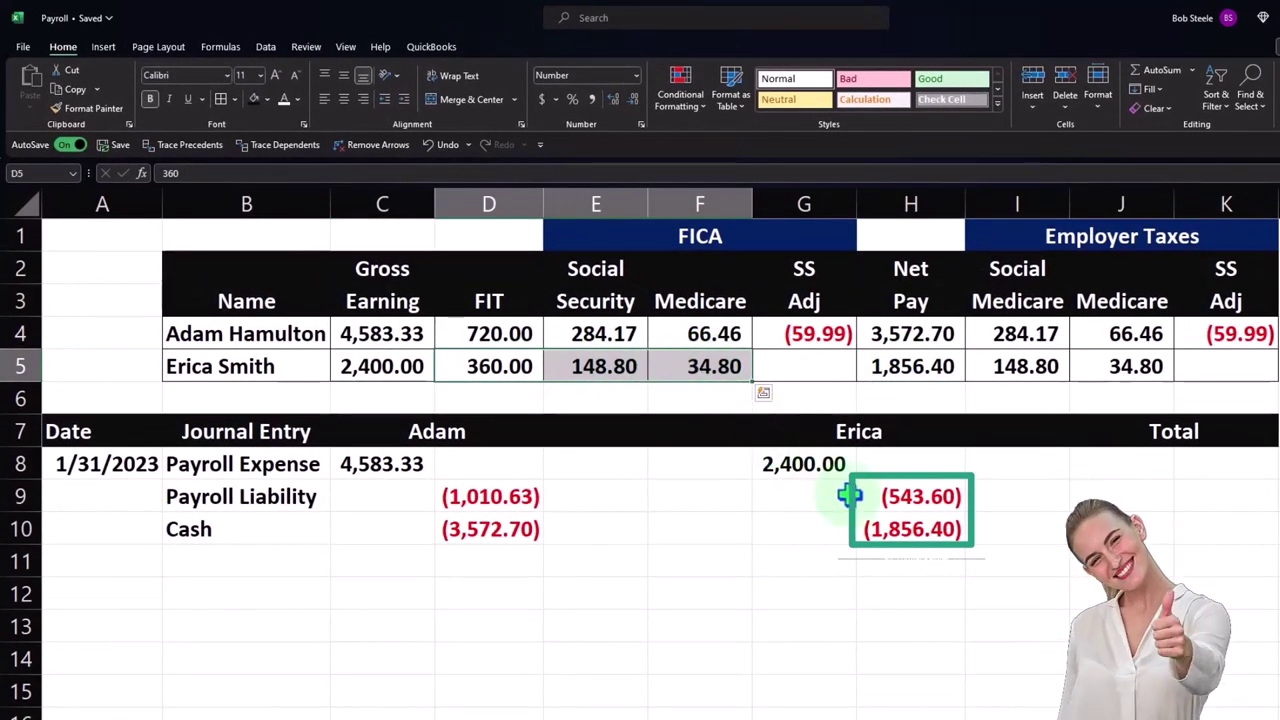
click(928, 508)
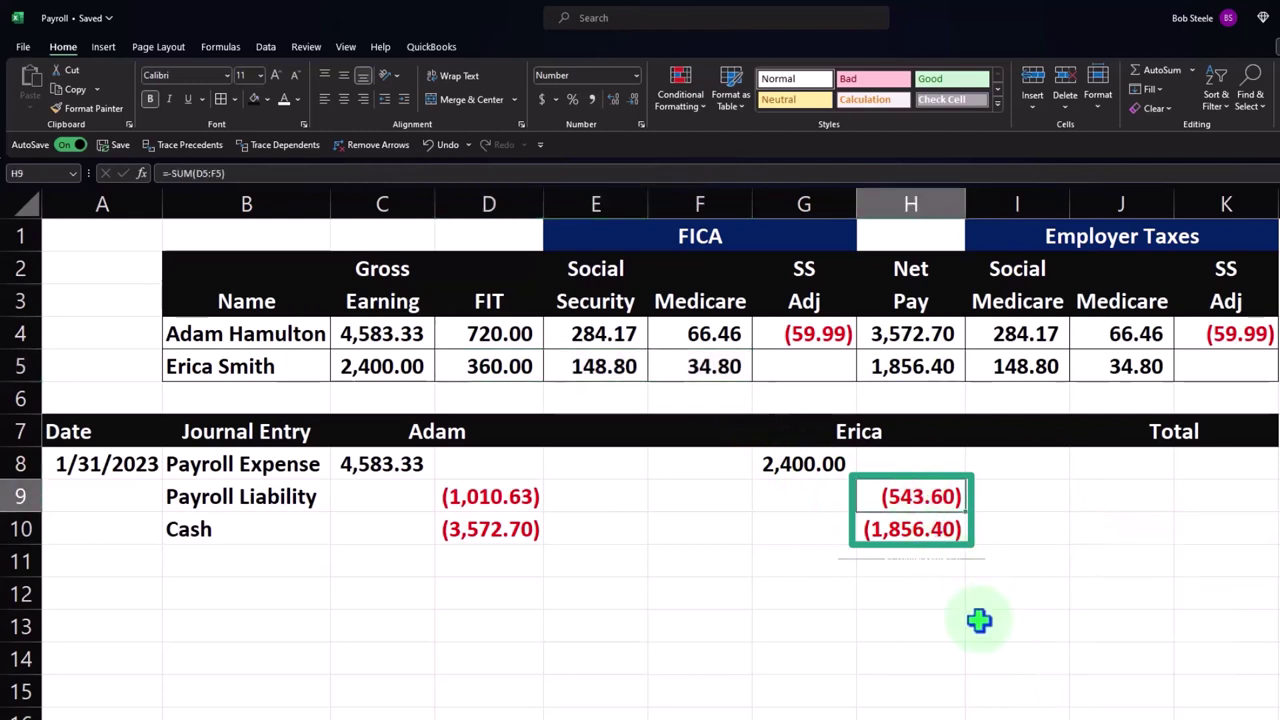
key(Right)
key(Right)
key(Up)
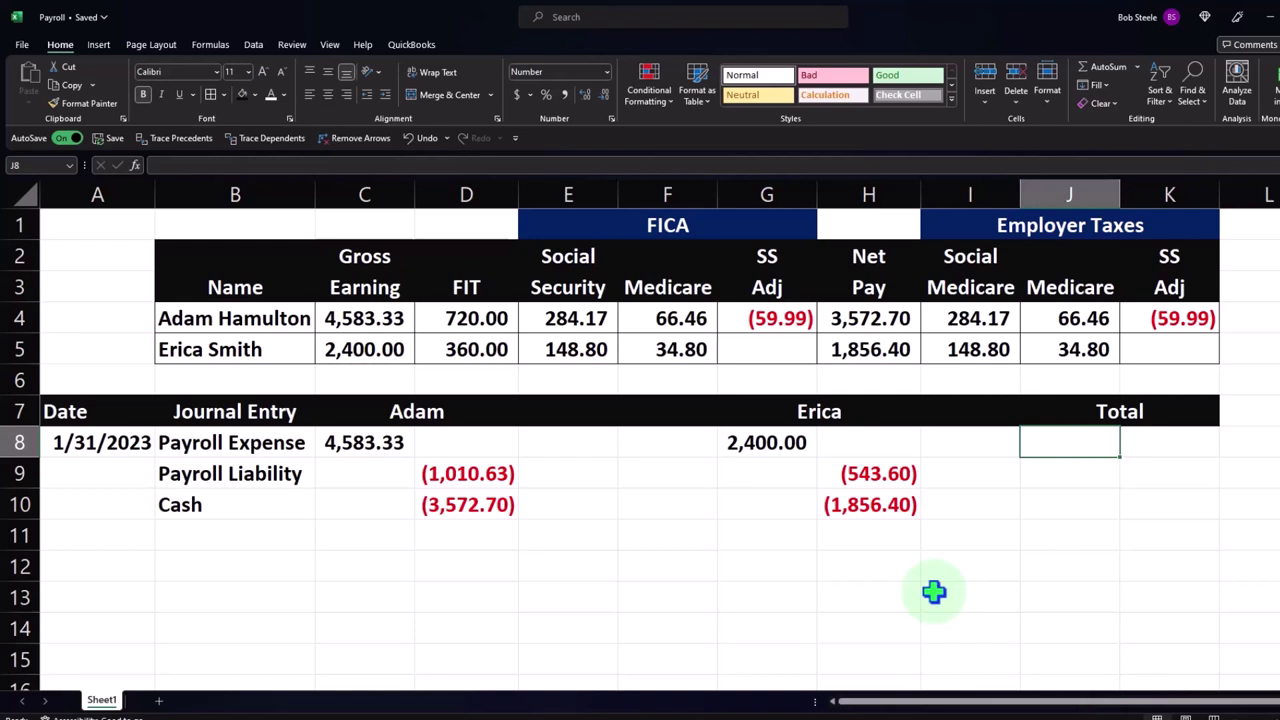
- Total Payroll Expense in J8 (6,983.33) and Payroll Liability in K9 (1,554.23) with SUM formulas
text(sum()
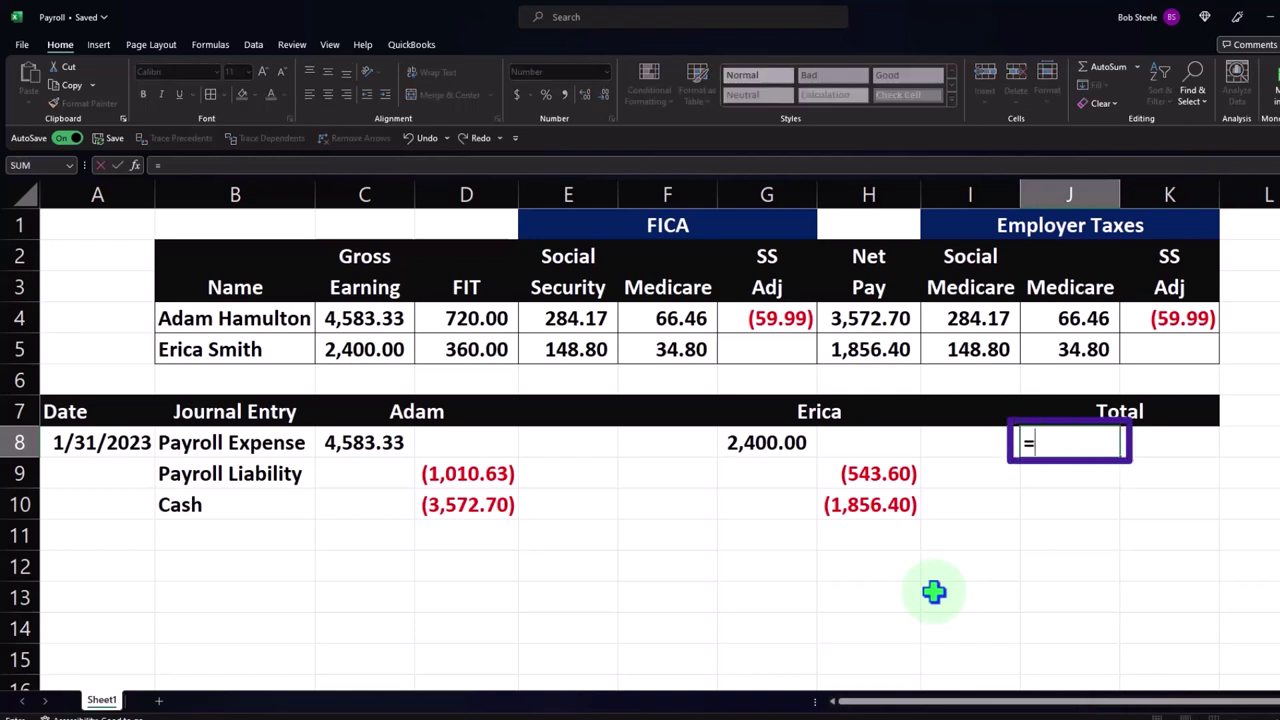
drag(585, 455, 285, 455)
key(Return)
key(Right)
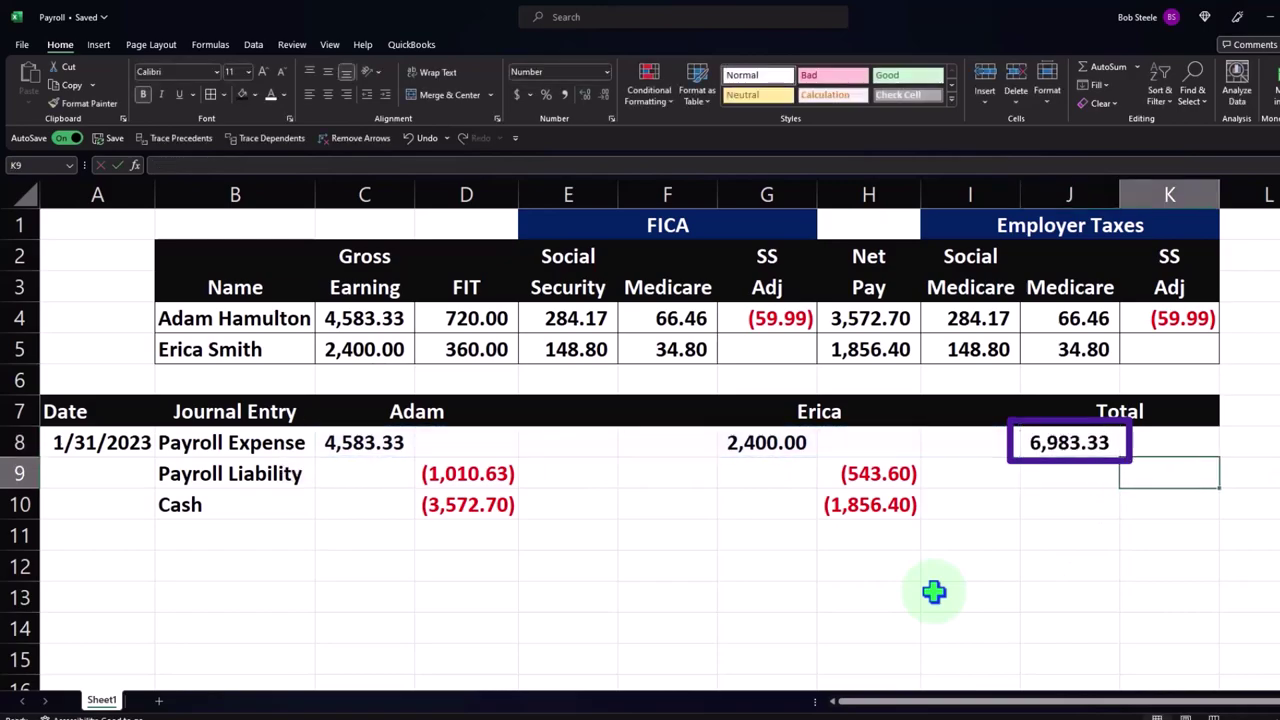
text(=sum()
key(Left)
key(Left)
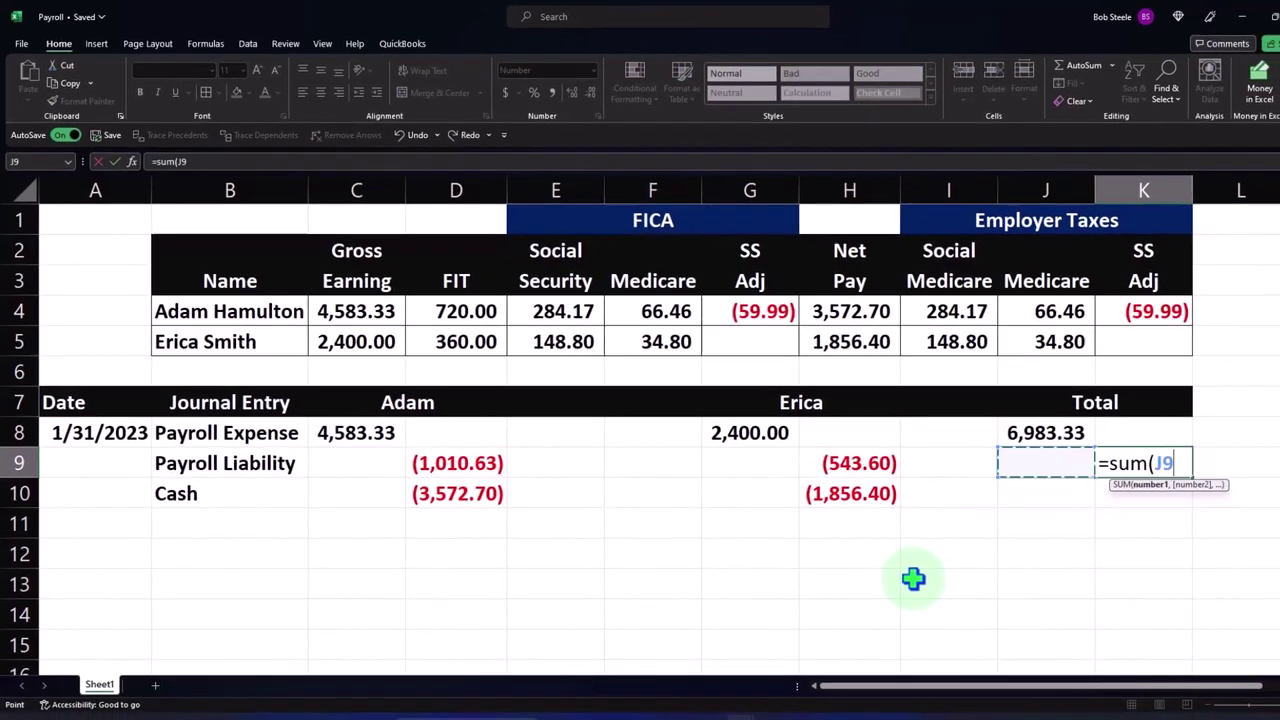
key(shift+Right)
key(shift+Left)
key(shift+Left)
key(shift+Left)
key(shift+Left)
key(shift+Left)
key(Return)
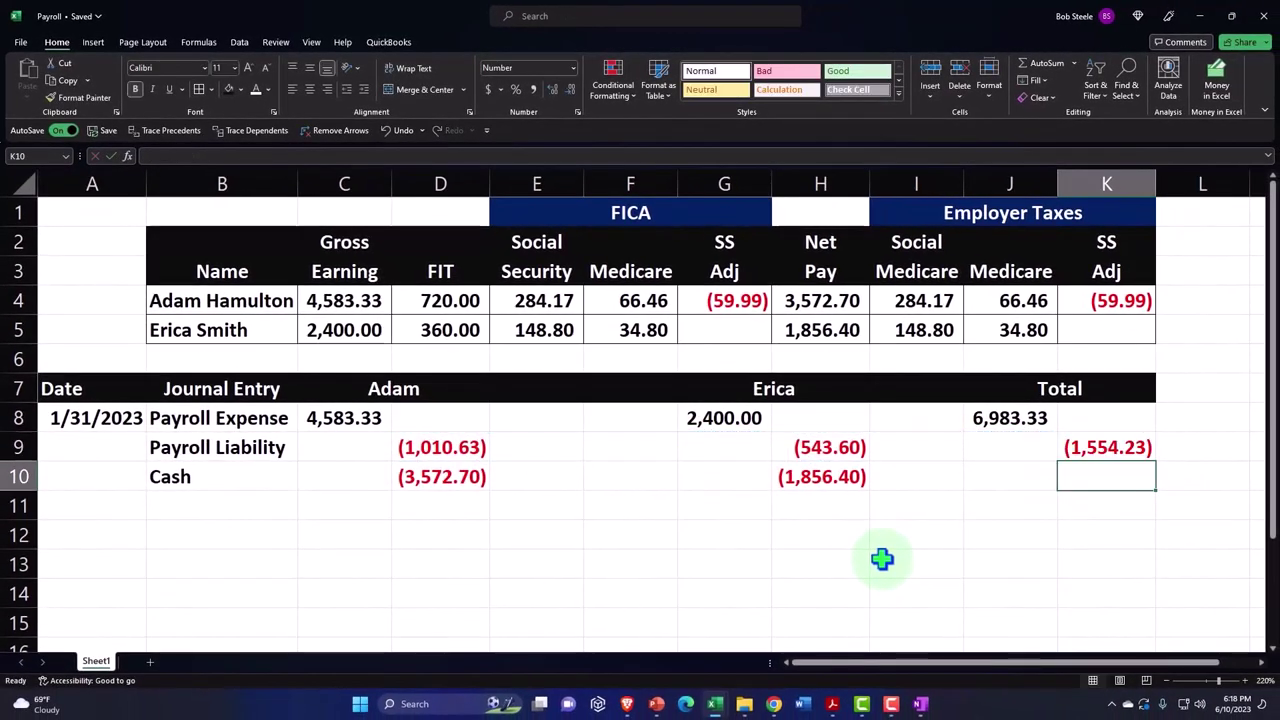
- Fill the K9 total down to K10 for Cash (5,429.10) and check the formulas
click(1143, 452)
drag(1155, 461, 1154, 486)
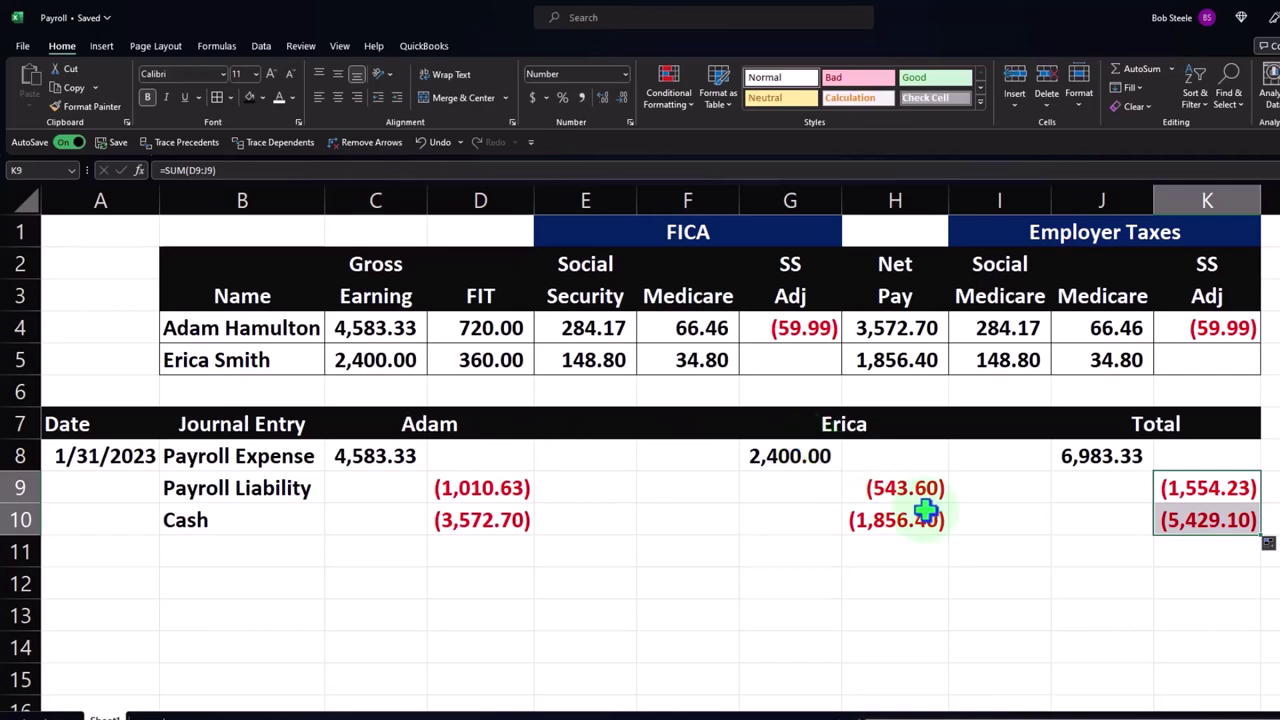
click(1094, 518)
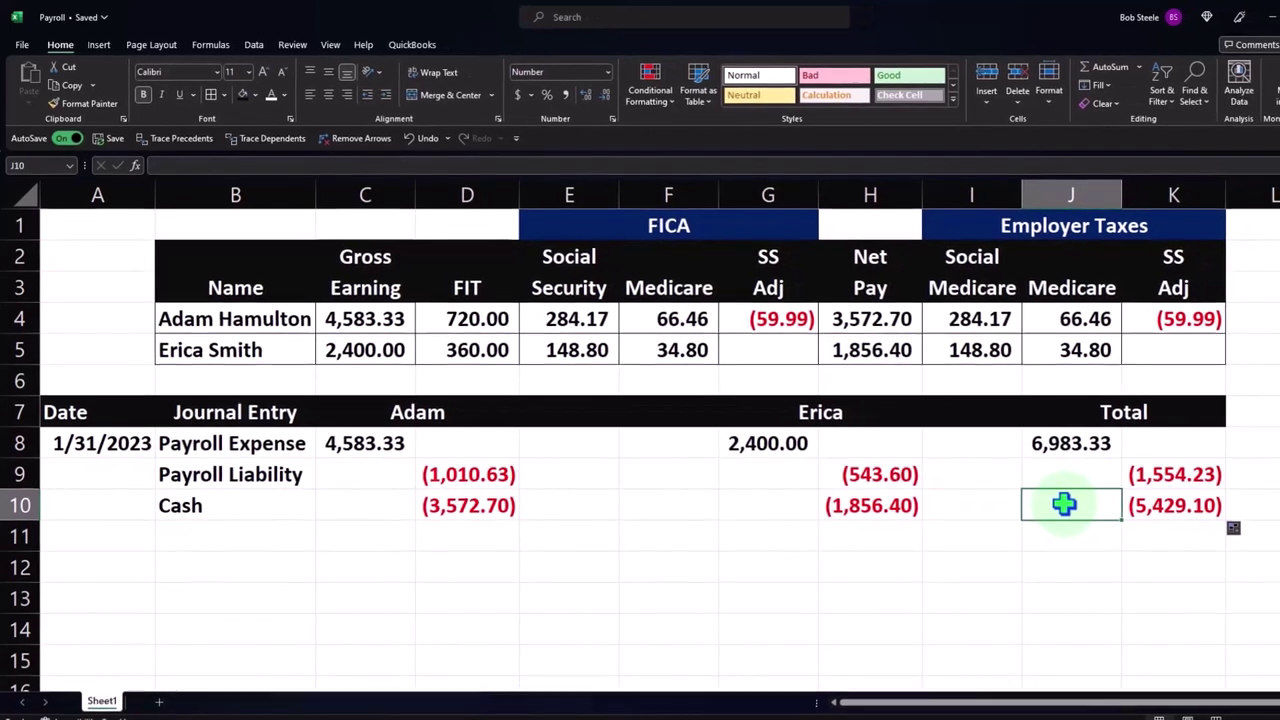
click(1086, 442)
click(371, 350)
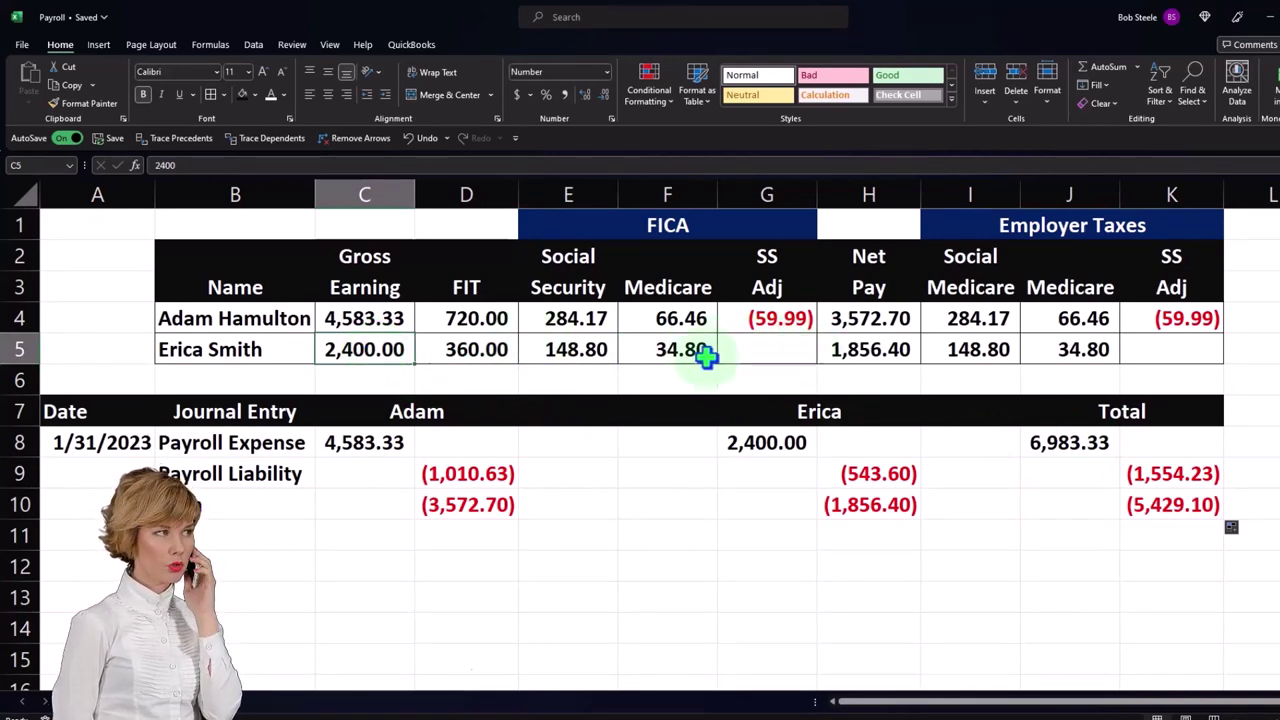
- Insert a blank row 6 under the employees and label it Total
drag(334, 320, 340, 345)
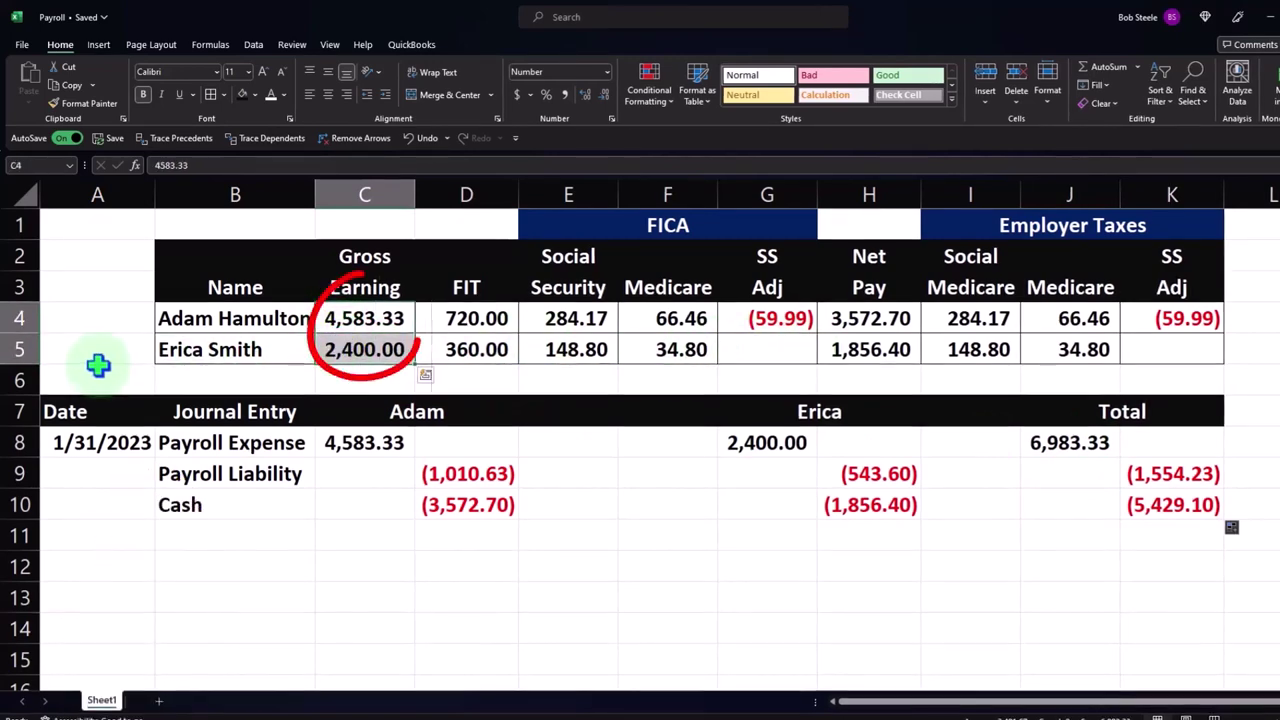
click(20, 380)
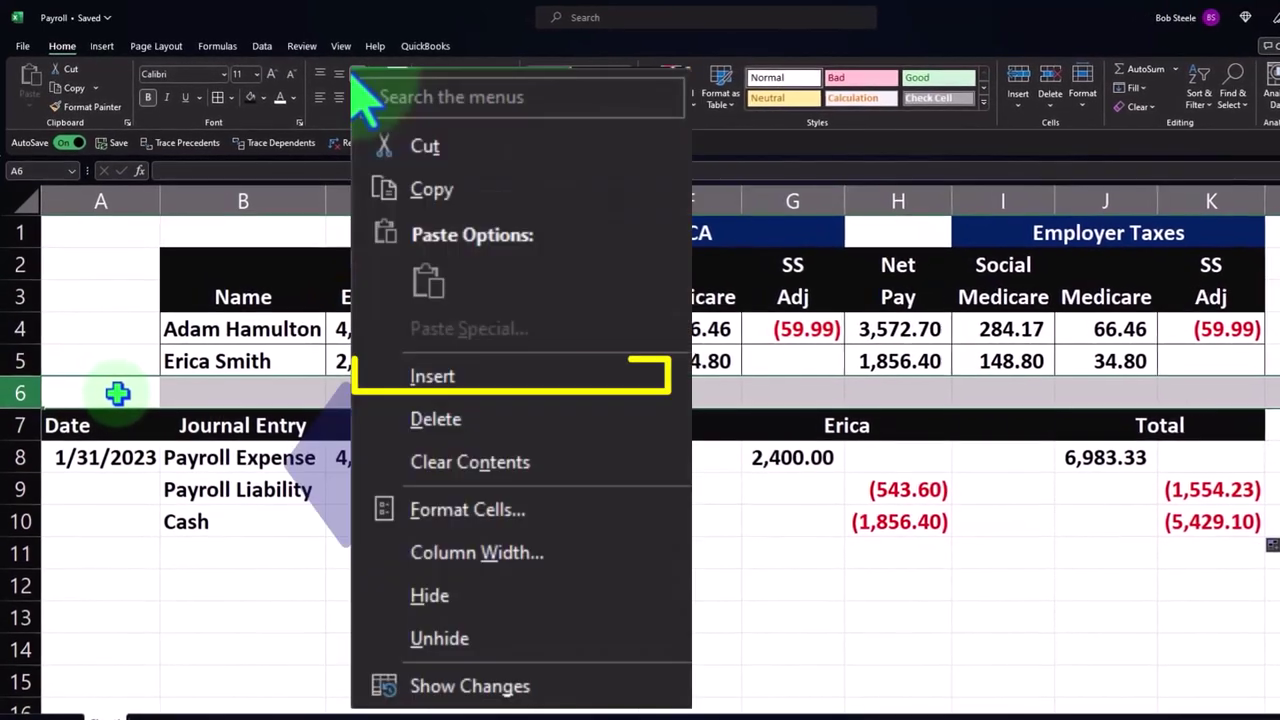
right_click(116, 390)
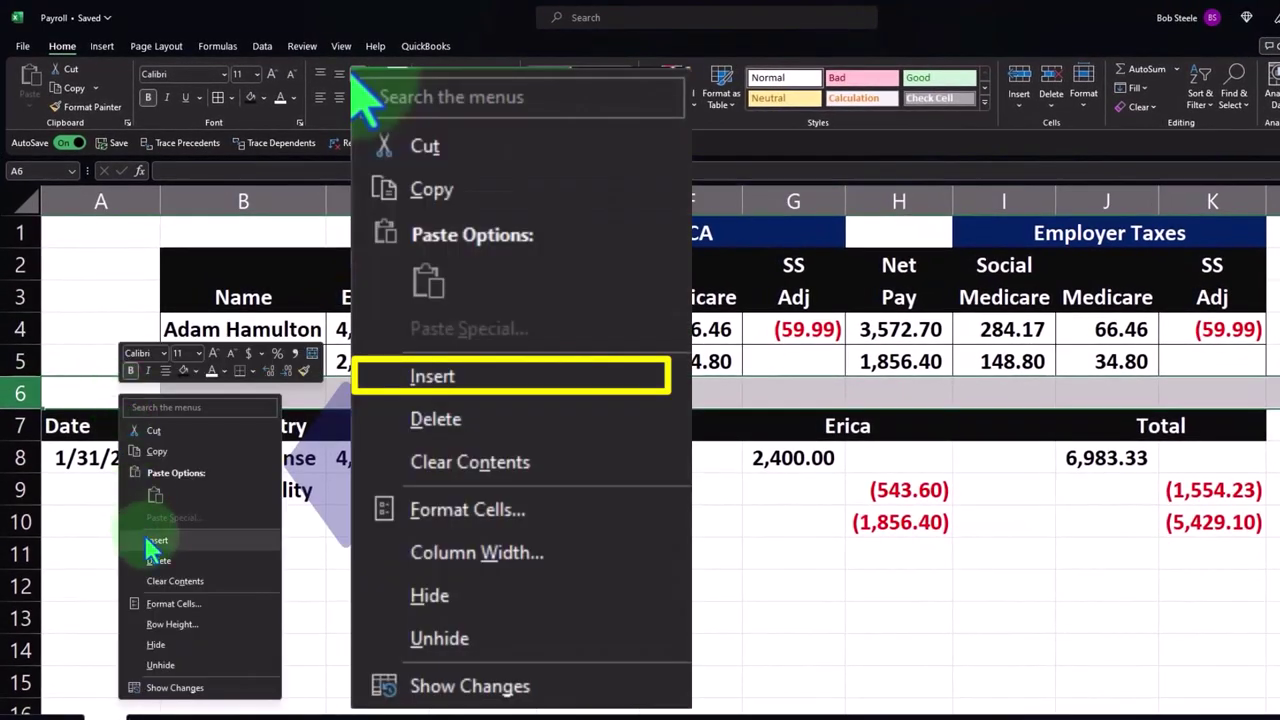
click(157, 539)
click(243, 390)
text(Total)
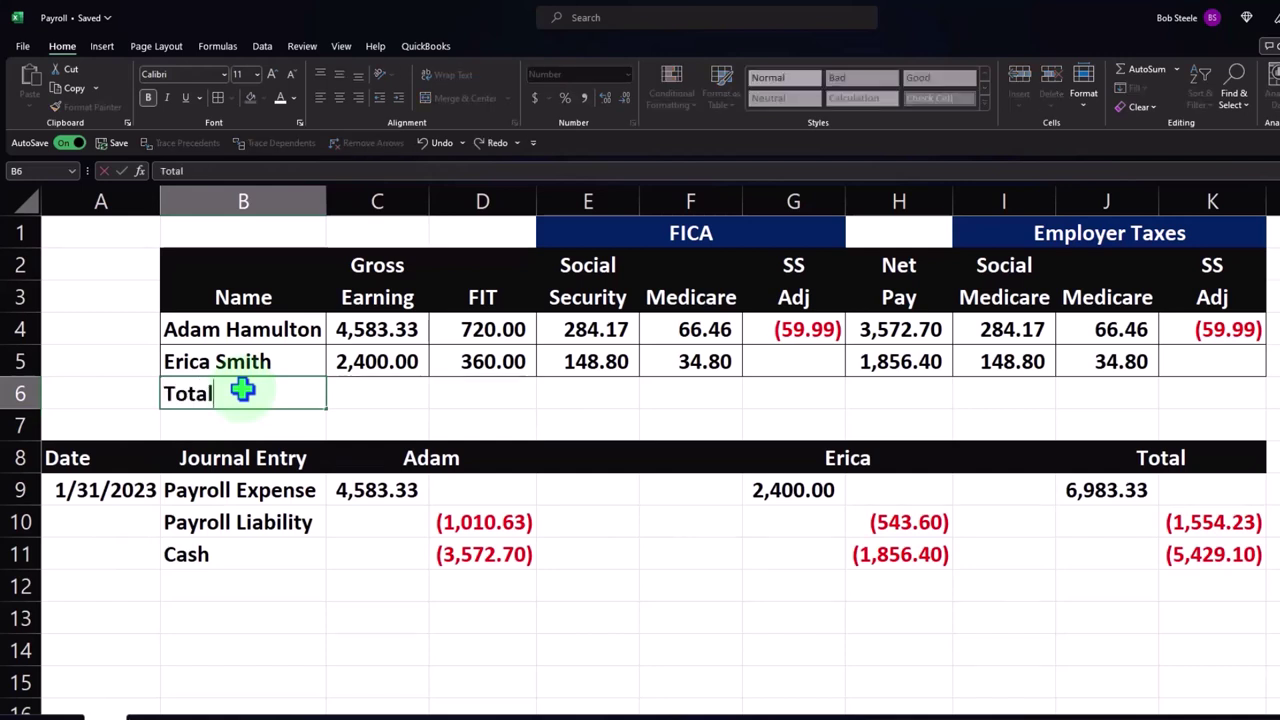
- Sum both employees' gross earnings (6,983.33) and copy the SUM across row 6 to column K
key(Right)
text(=sum()
key(Up)
key(shift+Up)
key(Return)
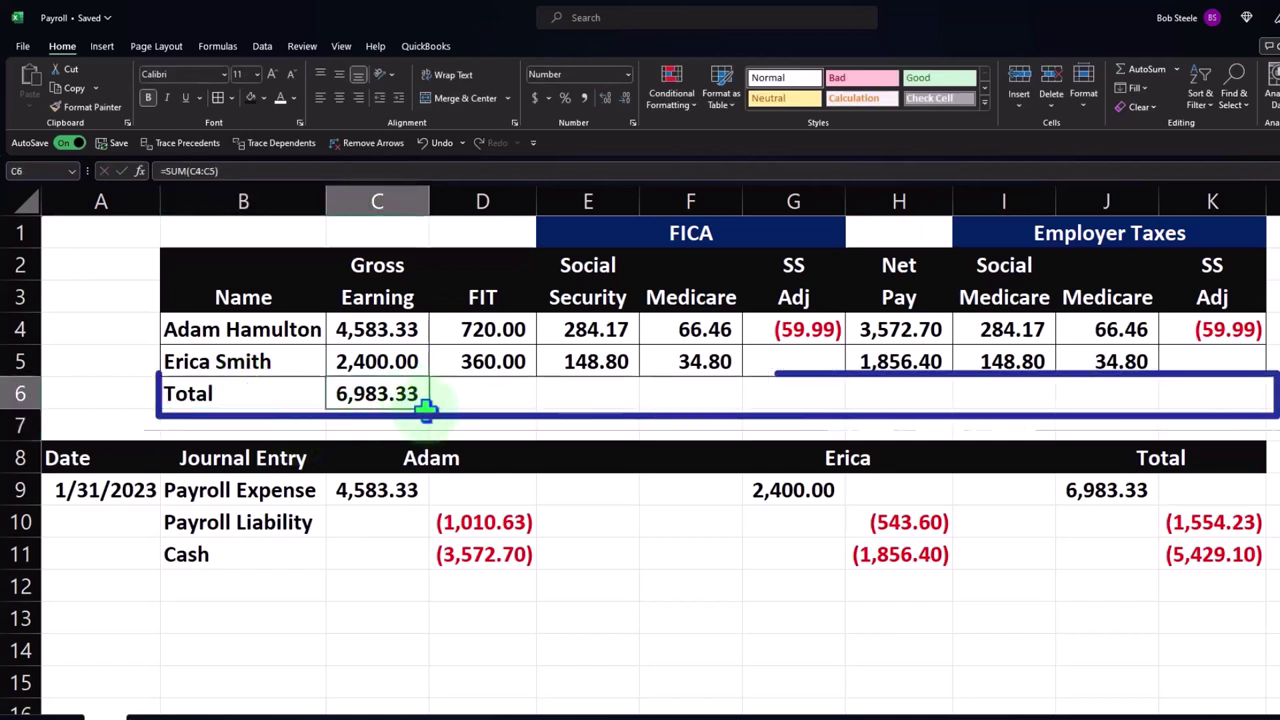
drag(429, 409, 1213, 395)
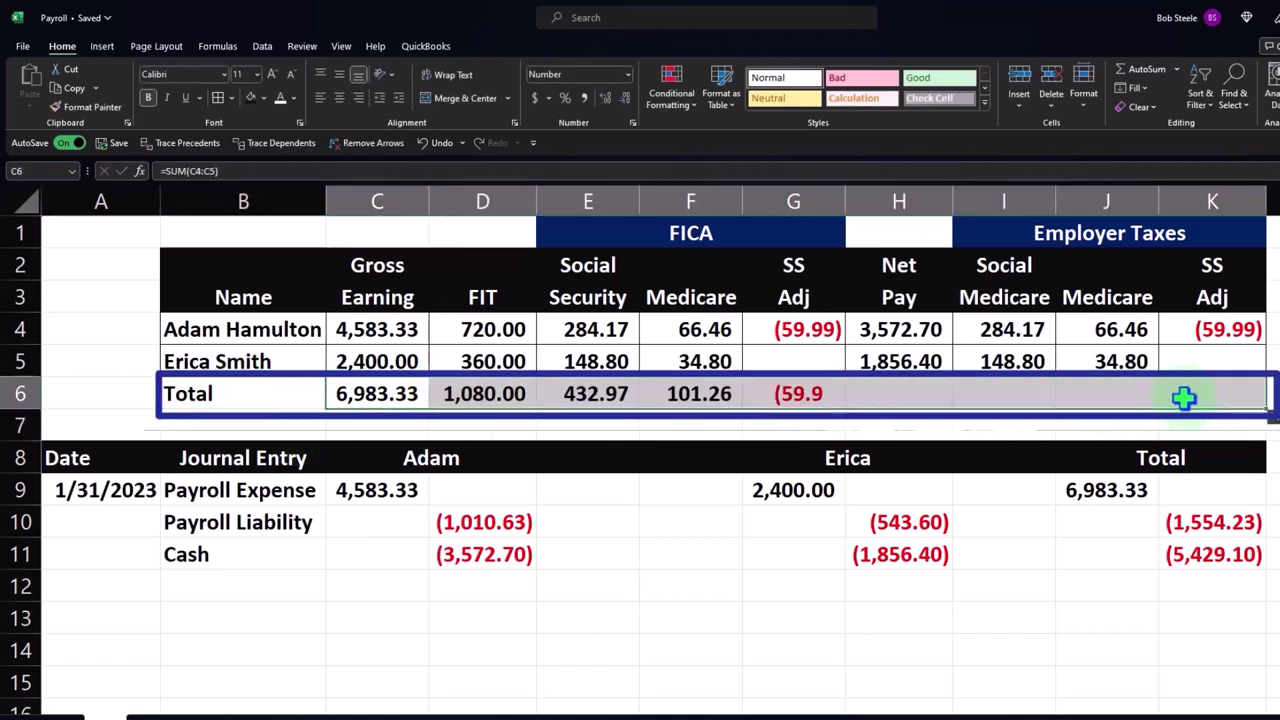
- Review the Total row formulas, from gross earnings through the FIT and Medicare totals
drag(290, 393, 1205, 392)
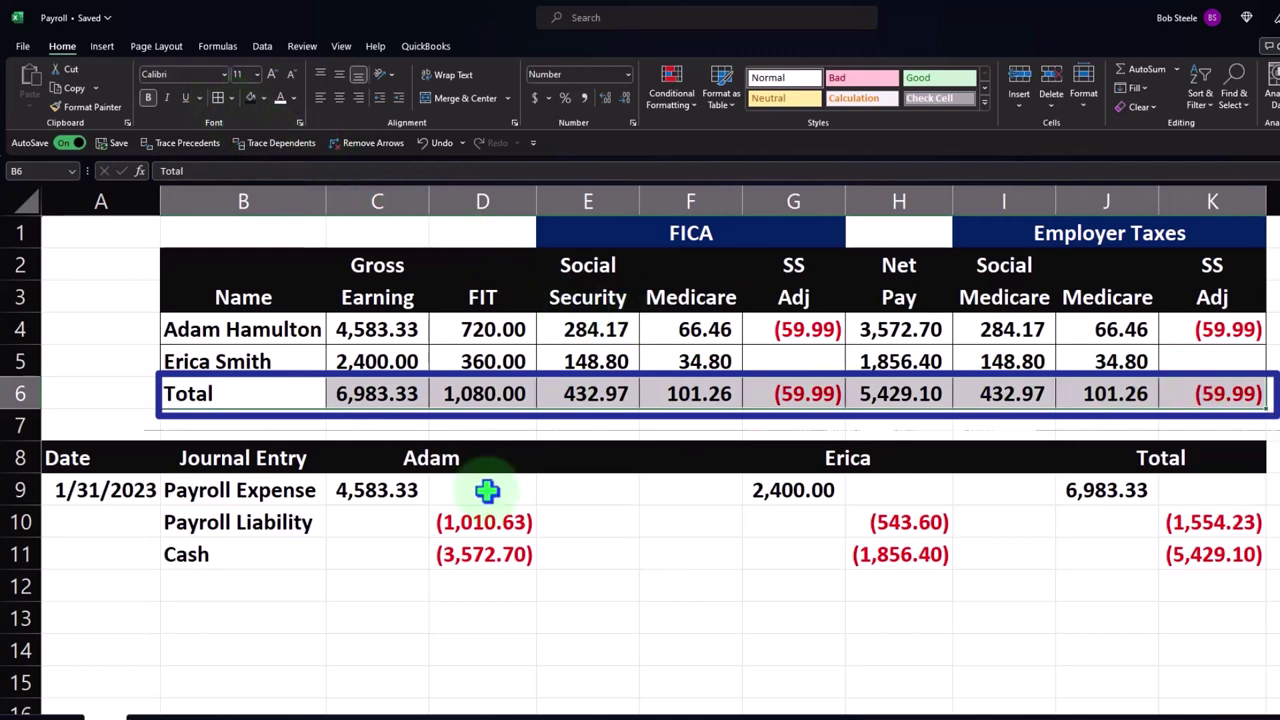
click(405, 396)
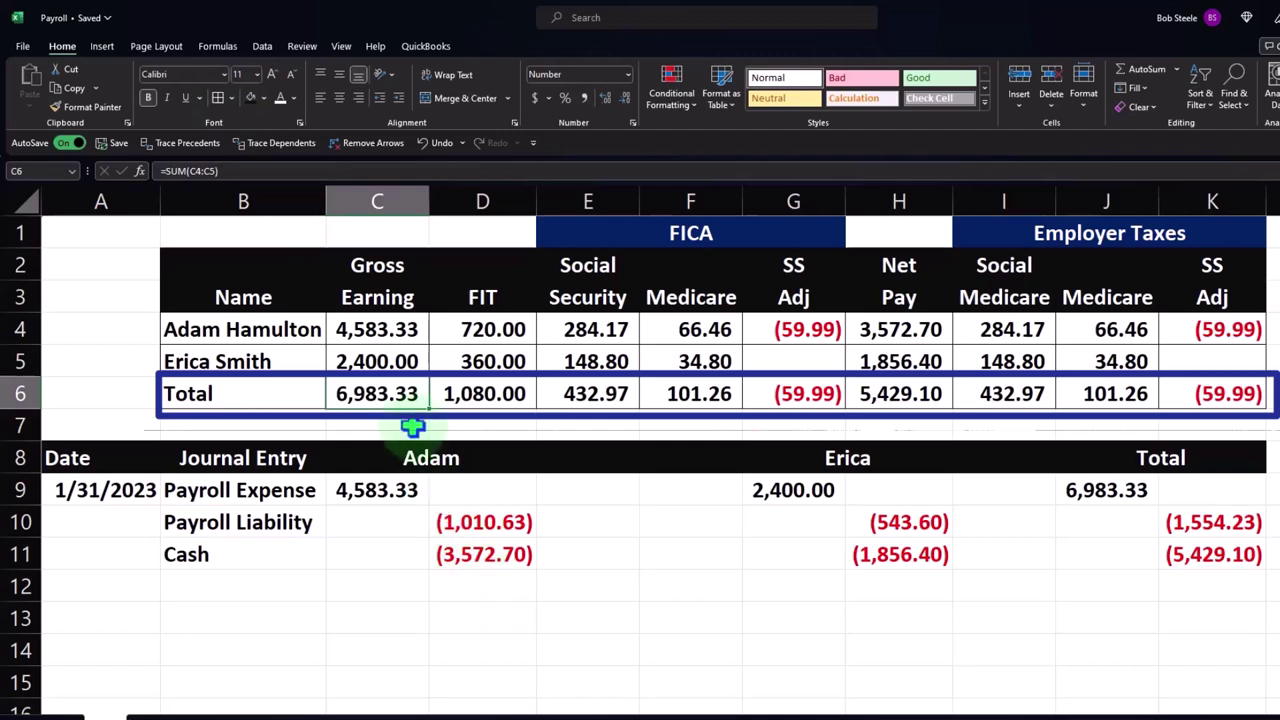
click(1120, 495)
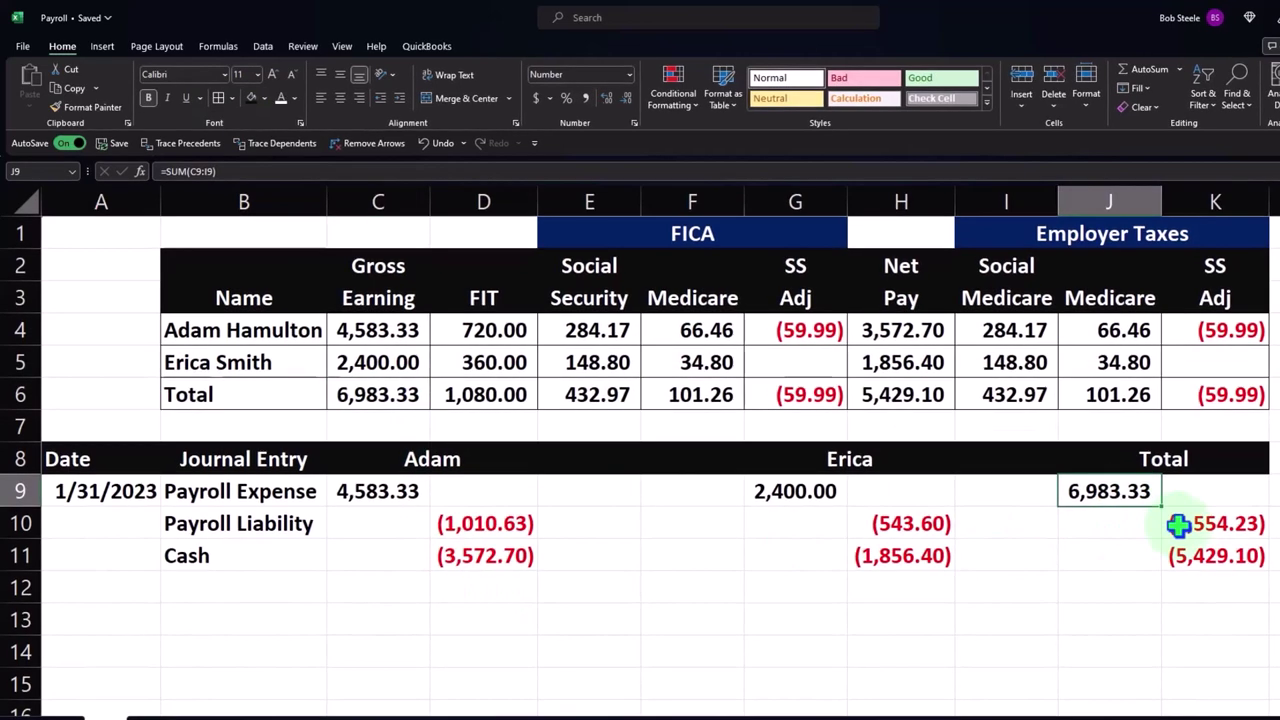
click(1170, 522)
click(525, 396)
shift+click(680, 394)
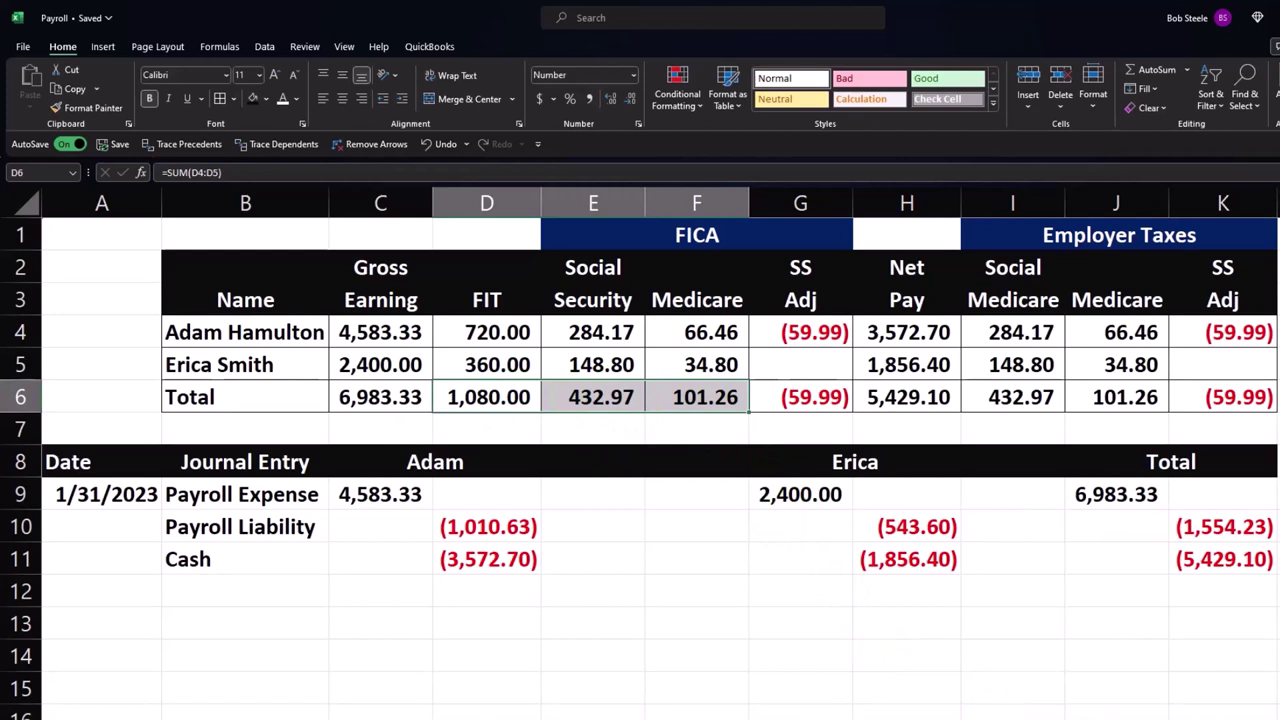
drag(500, 400, 771, 397)
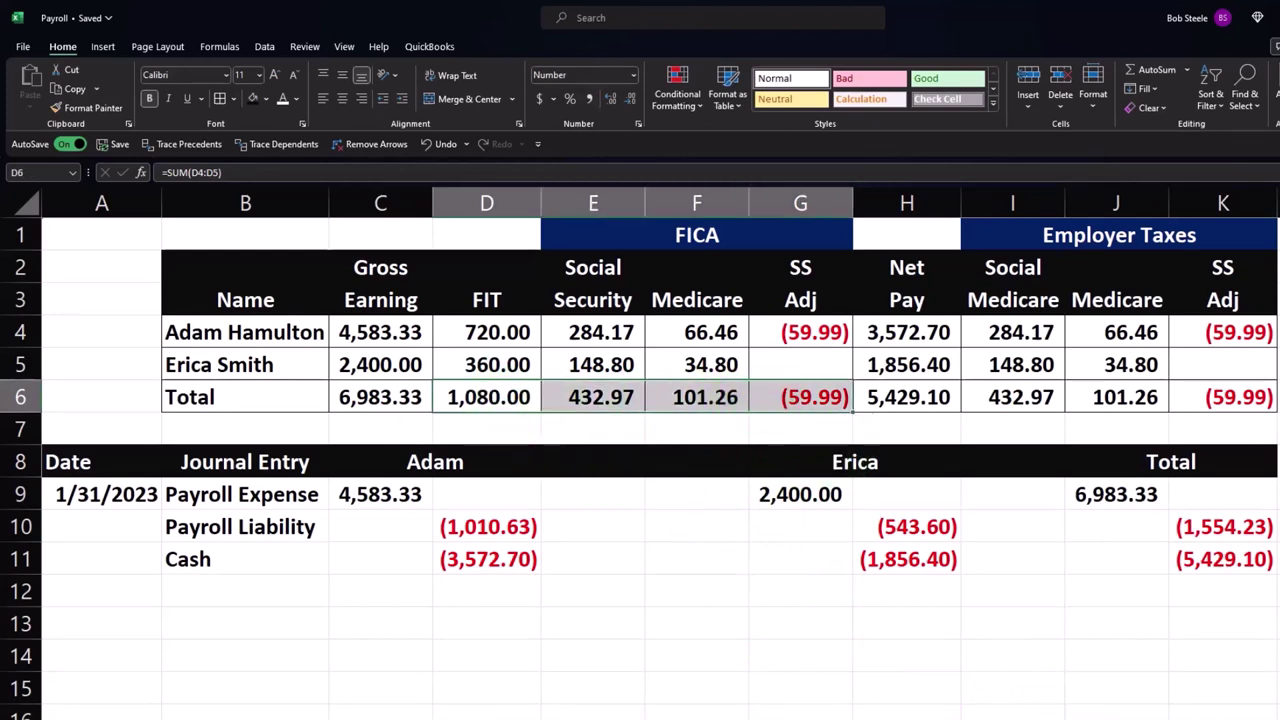
click(1030, 400)
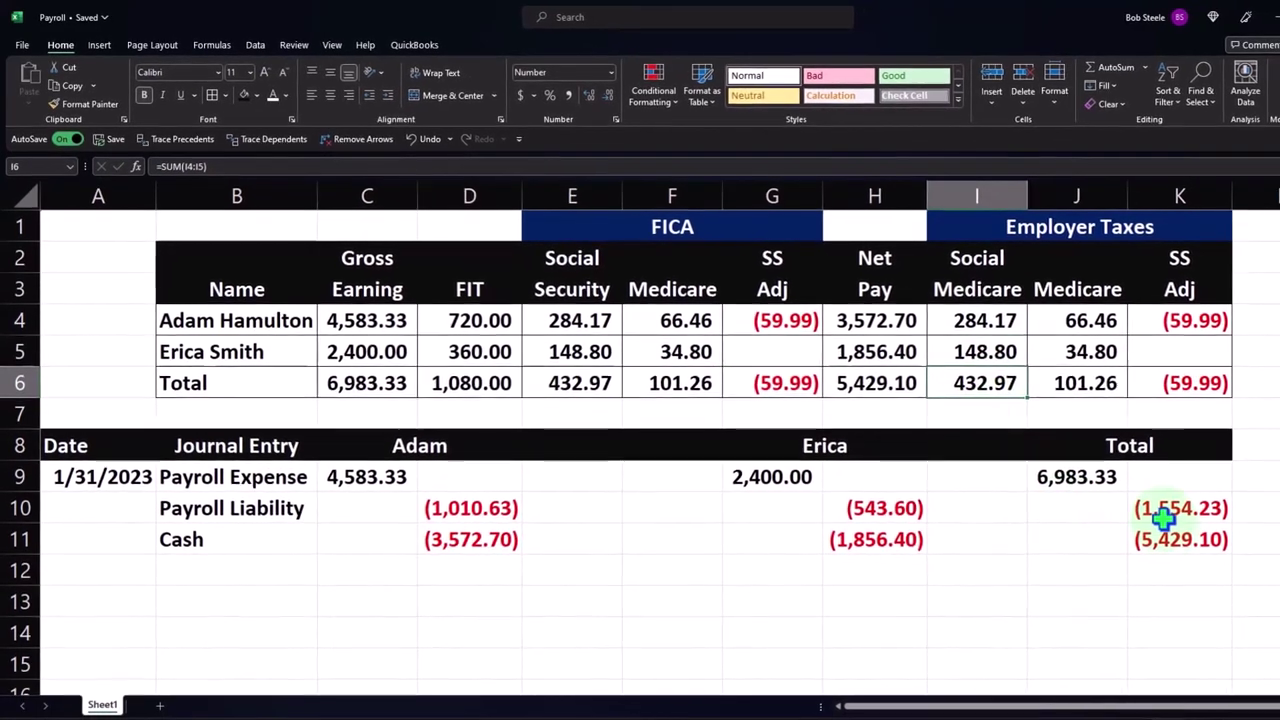
click(1165, 538)
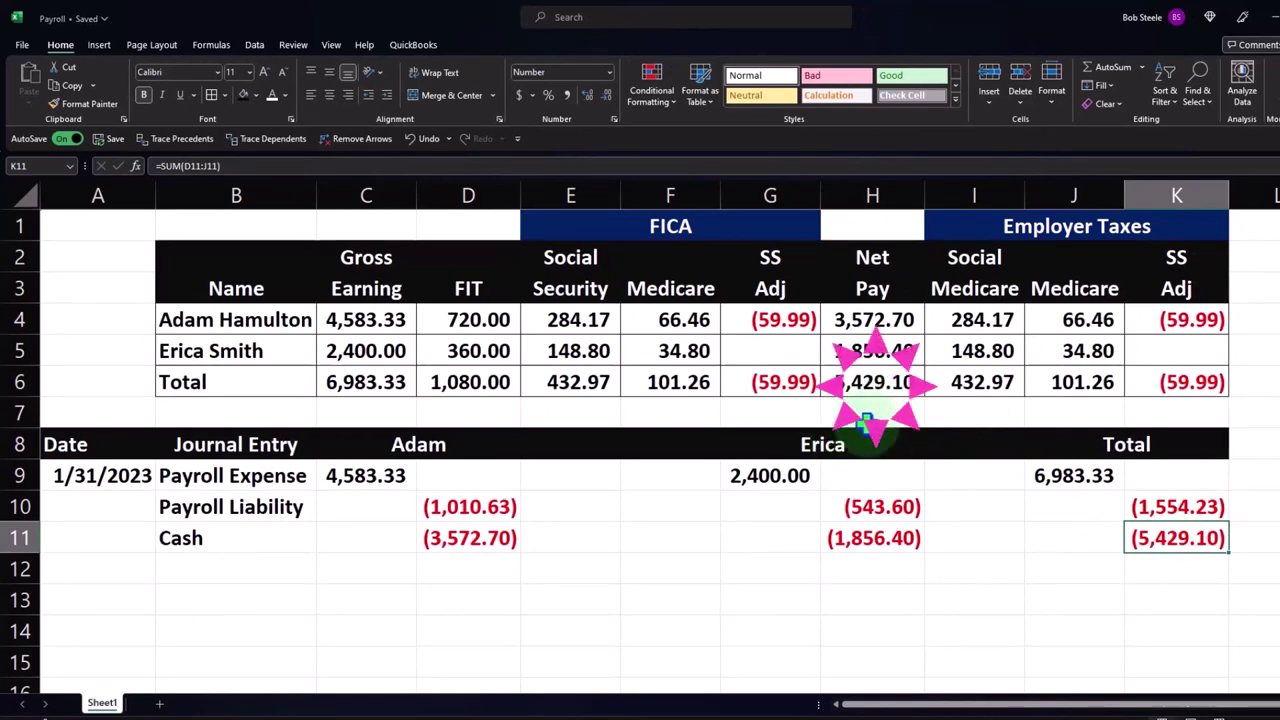
drag(1065, 473, 1158, 542)
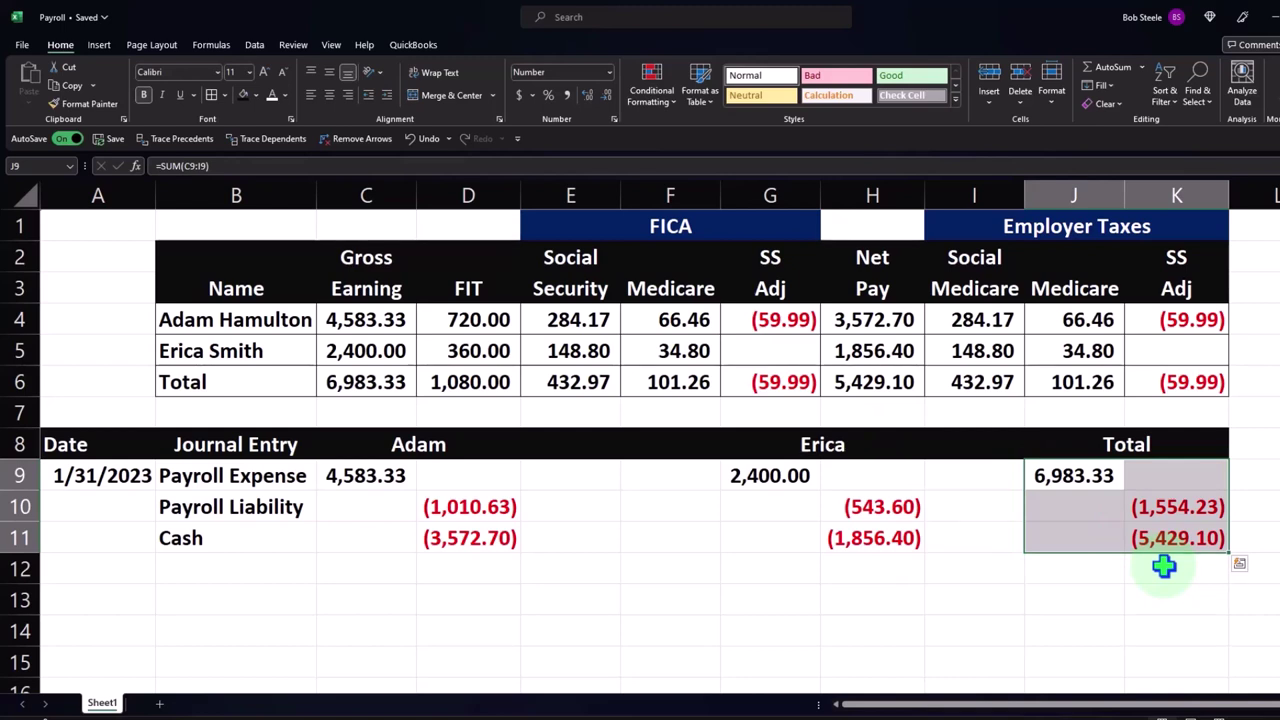
click(1166, 534)
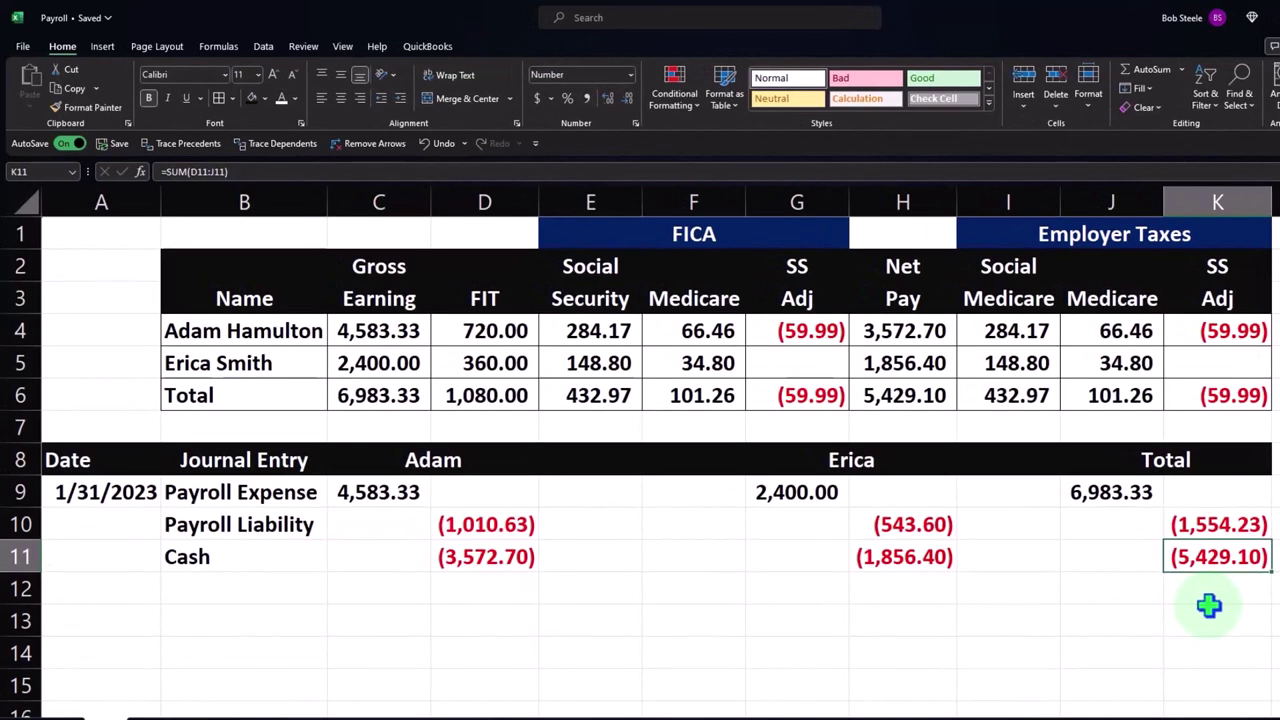
- Enter 1/31/2023 as the new entry's date in A13
key(Down)
key(Down)
key(Left)
key(Left)
key(Left)
key(Left)
key(Left)
key(Left)
key(Left)
key(Left)
key(Left)
key(Left)
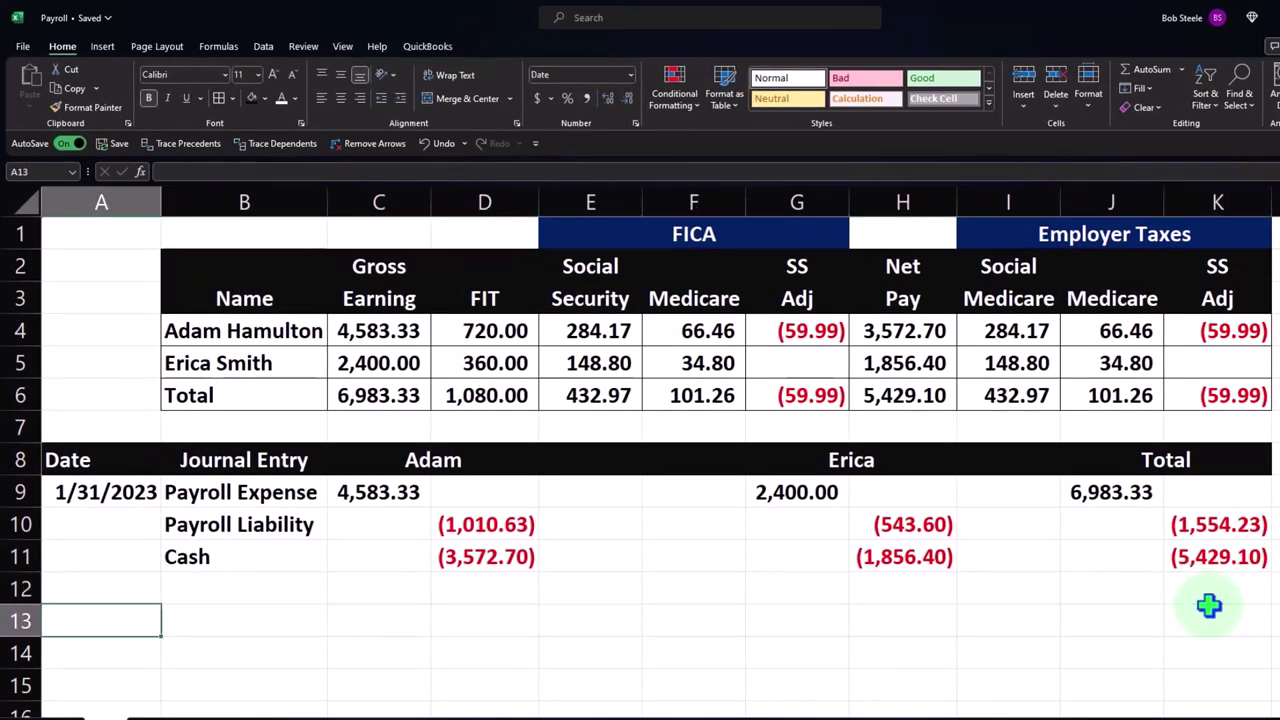
text(1/31/)
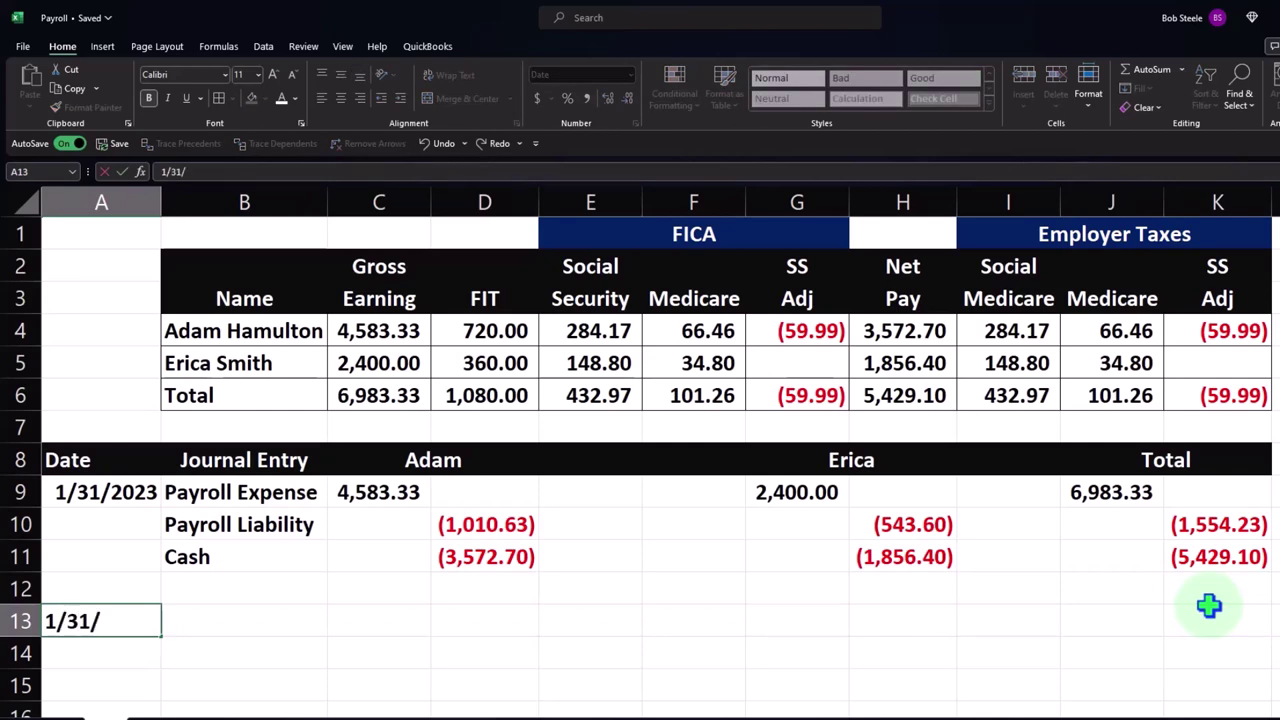
text(2023)
key(Return)
key(Right)
key(Up)
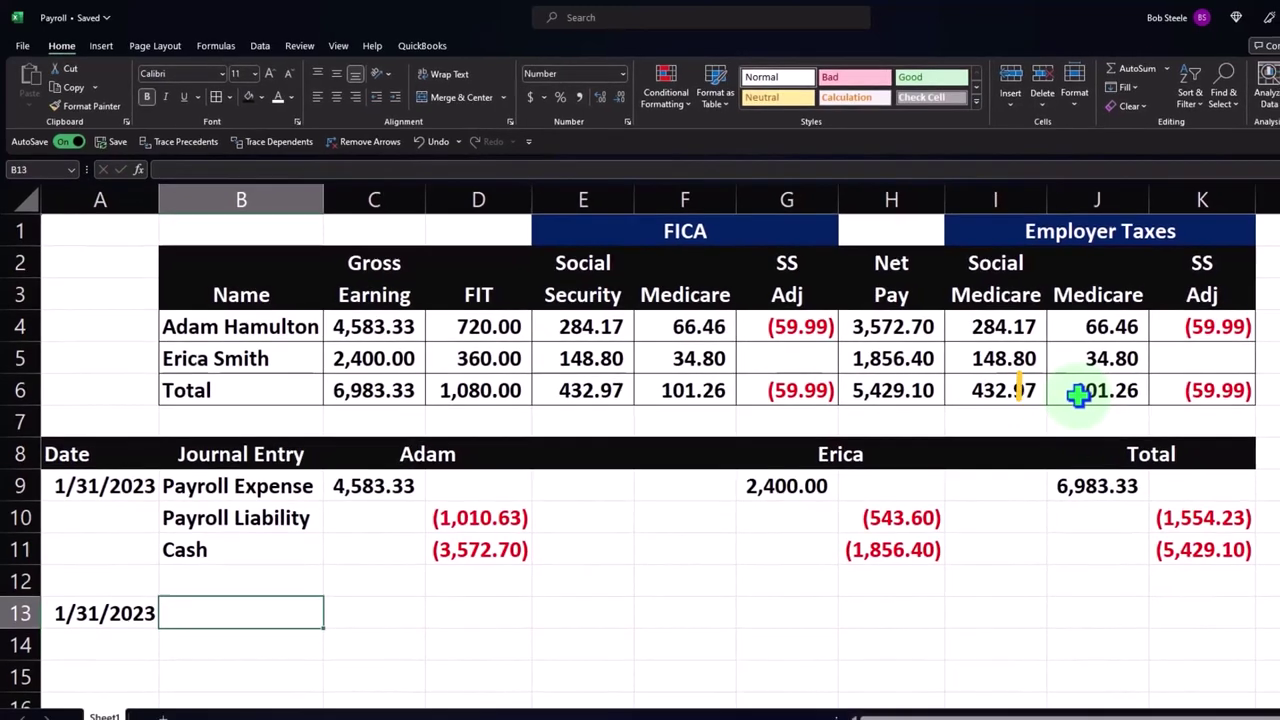
- Label B13 Payroll taxes and sum the employer tax totals I6:K6 in C13, giving 474.23
drag(1030, 400, 1137, 353)
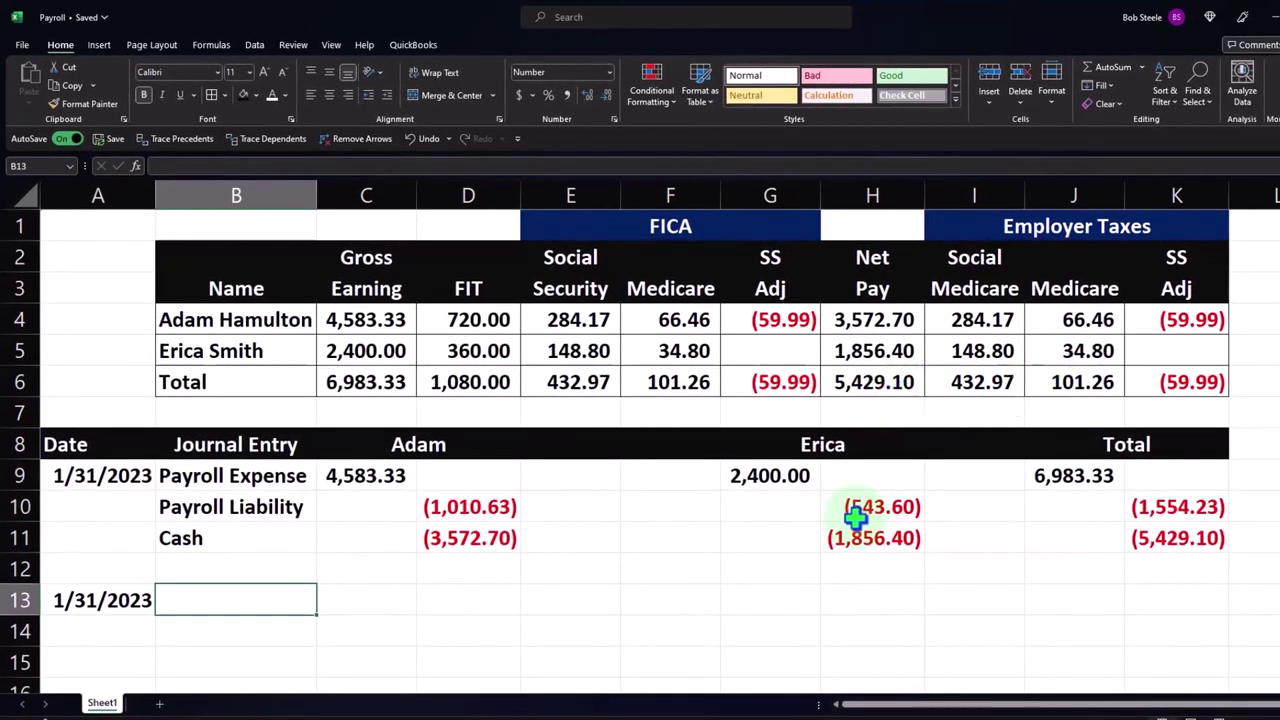
text(Payro)
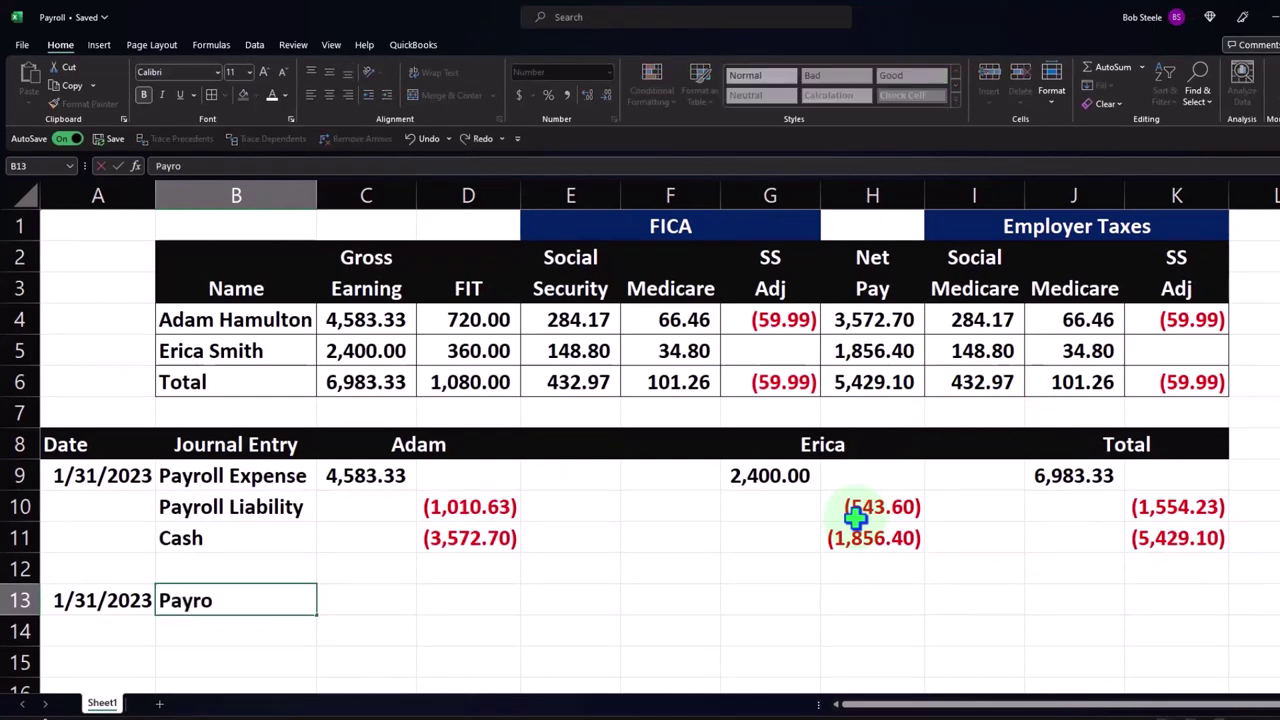
text(ll taxes)
key(Tab)
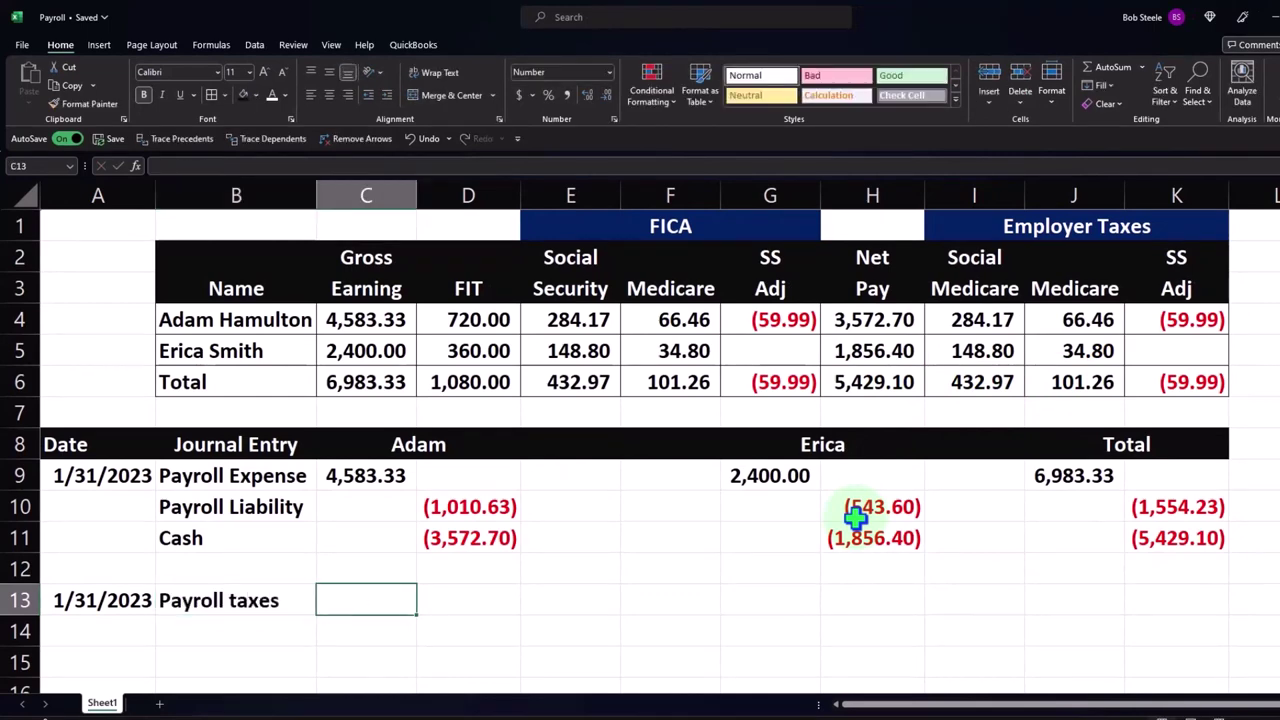
text(=sum()
key(Right)
key(Right)
key(Right)
key(Right)
key(Right)
key(Right)
key(Up)
key(Up)
key(Up)
key(Up)
key(Up)
key(Up)
key(Up)
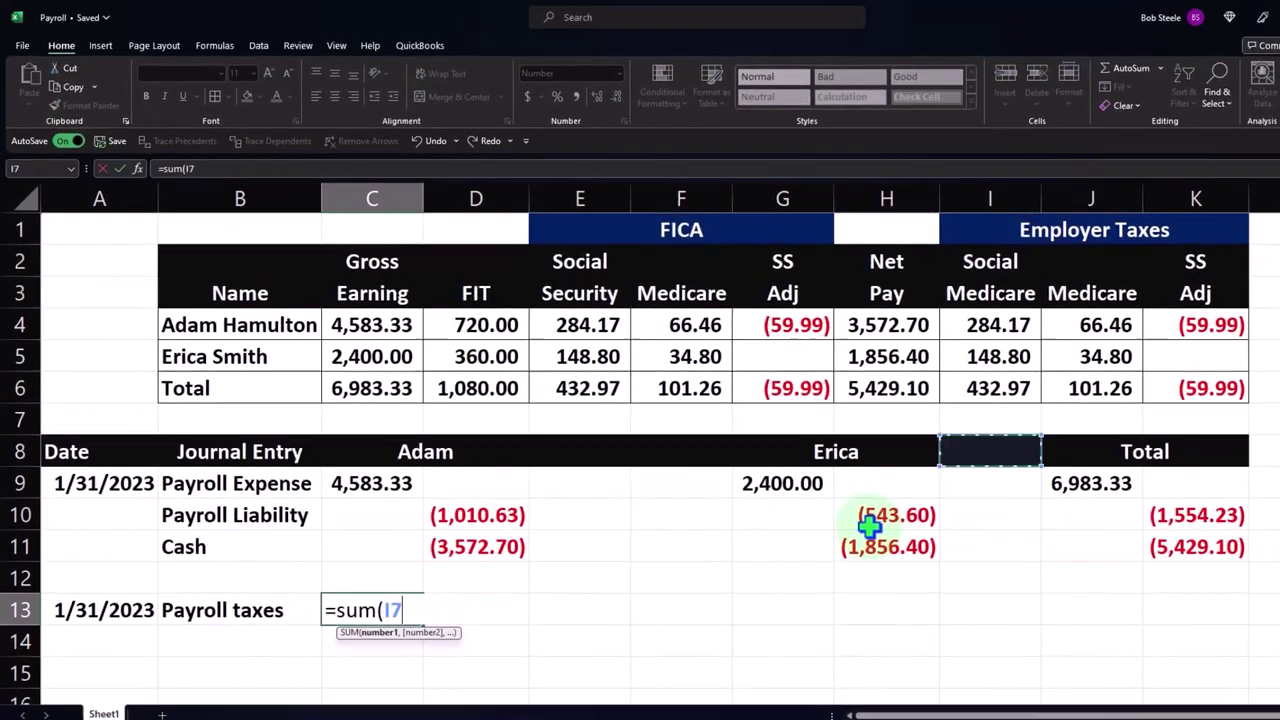
key(shift+Right)
key(shift+Right)
key(shift+Right)
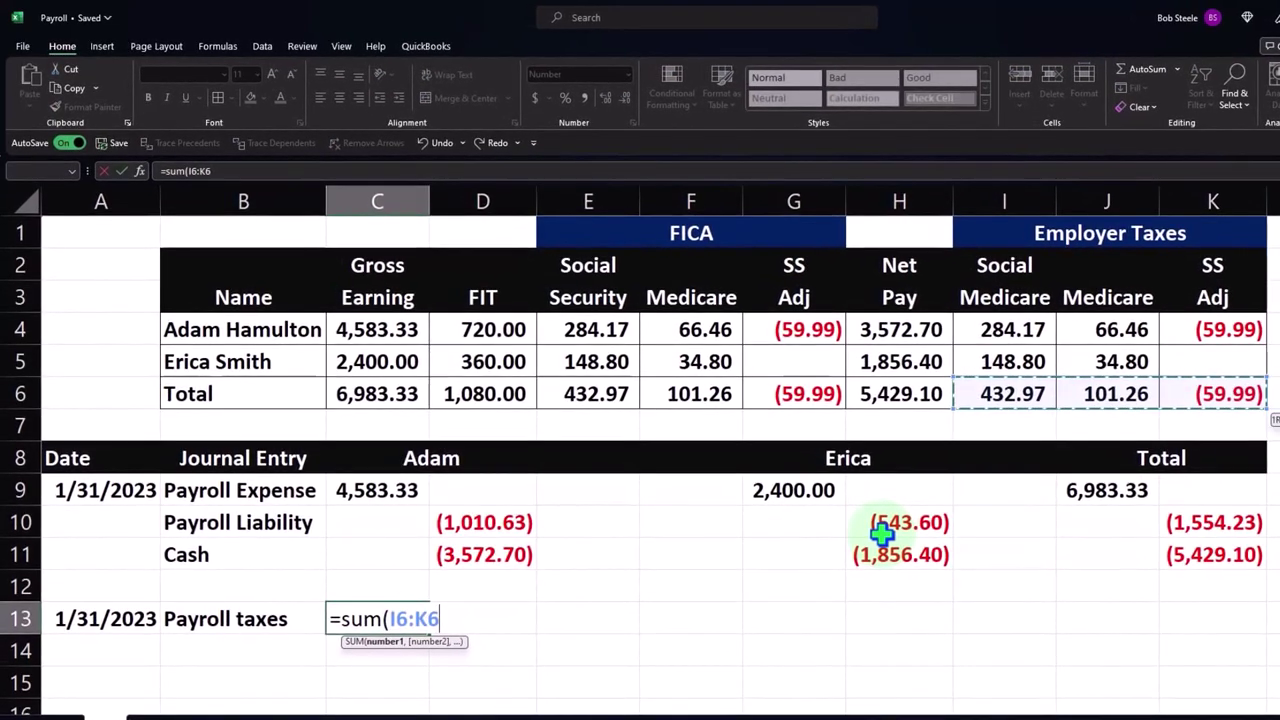
key(Return)
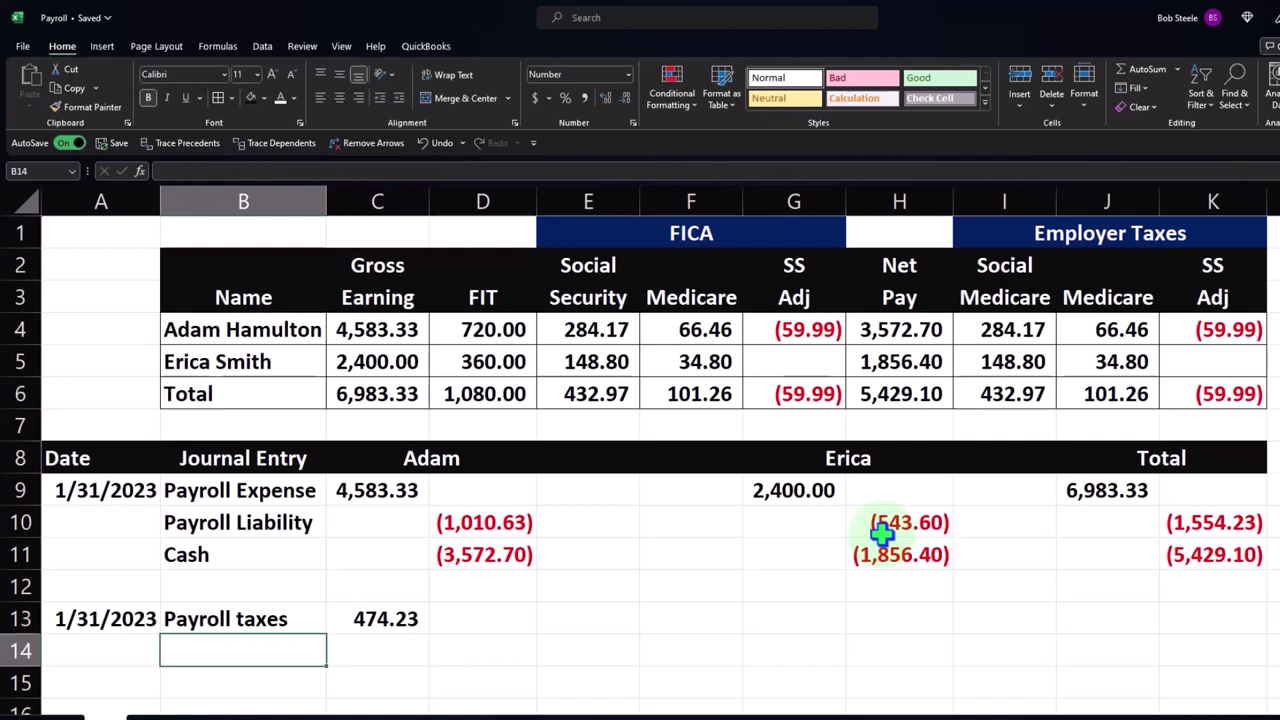
- Set B14 to =+B10 so Payroll Liability is listed below
text(+)
key(Up)
key(Up)
key(Up)
key(Up)
key(Tab)
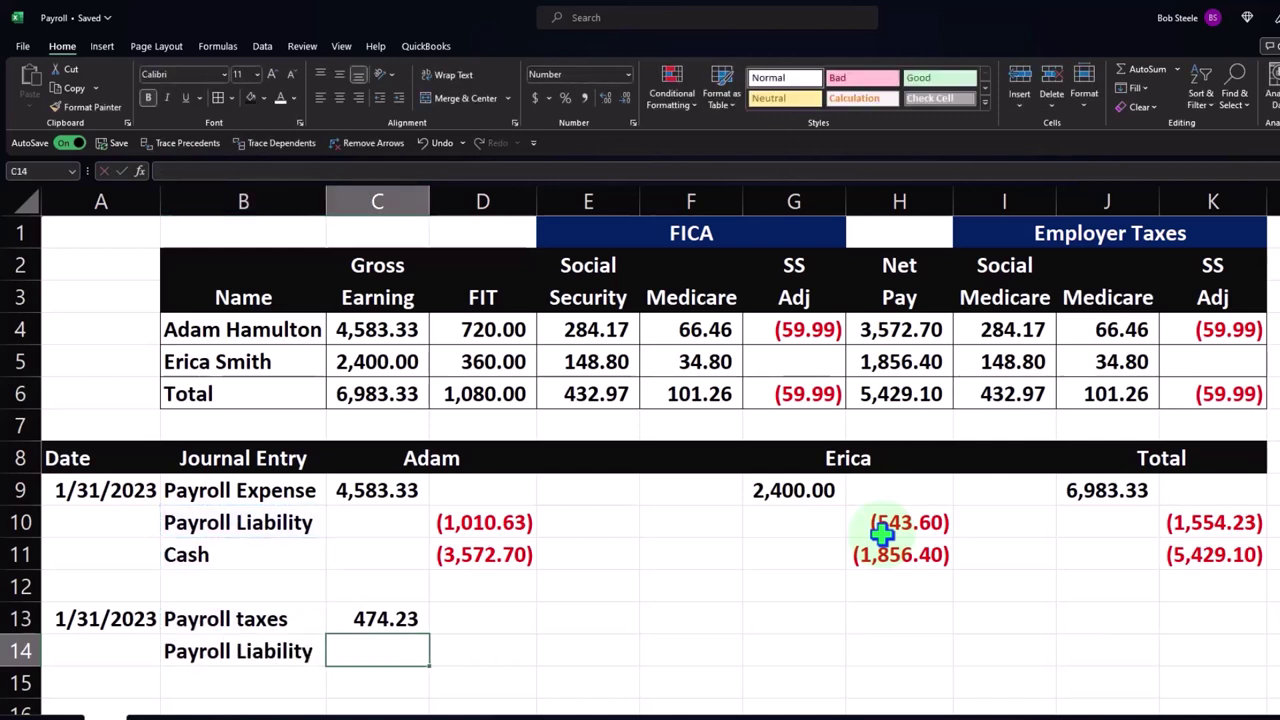
key(Up)
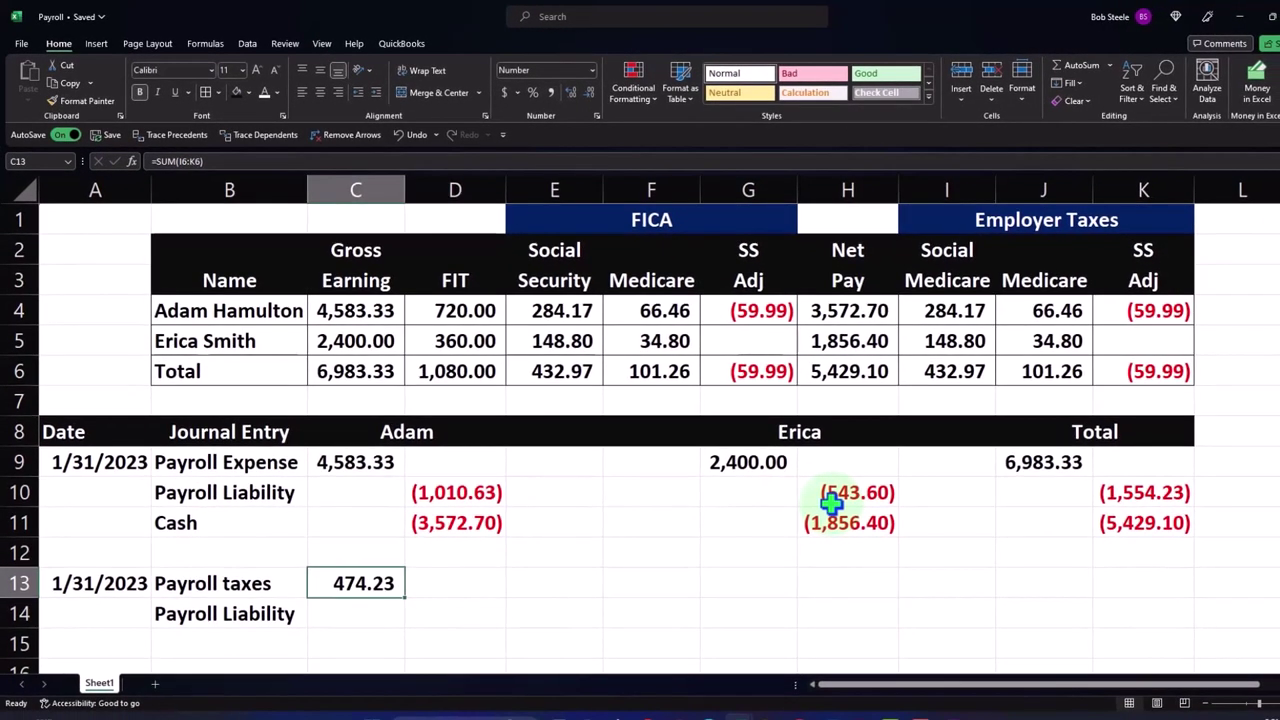
- Clear C13 and put the 474.23 payroll taxes total =SUM(I6:K6) in J13
key(Delete)
key(Right)
key(Right)
key(Right)
key(Right)
key(Right)
key(Right)
key(Right)
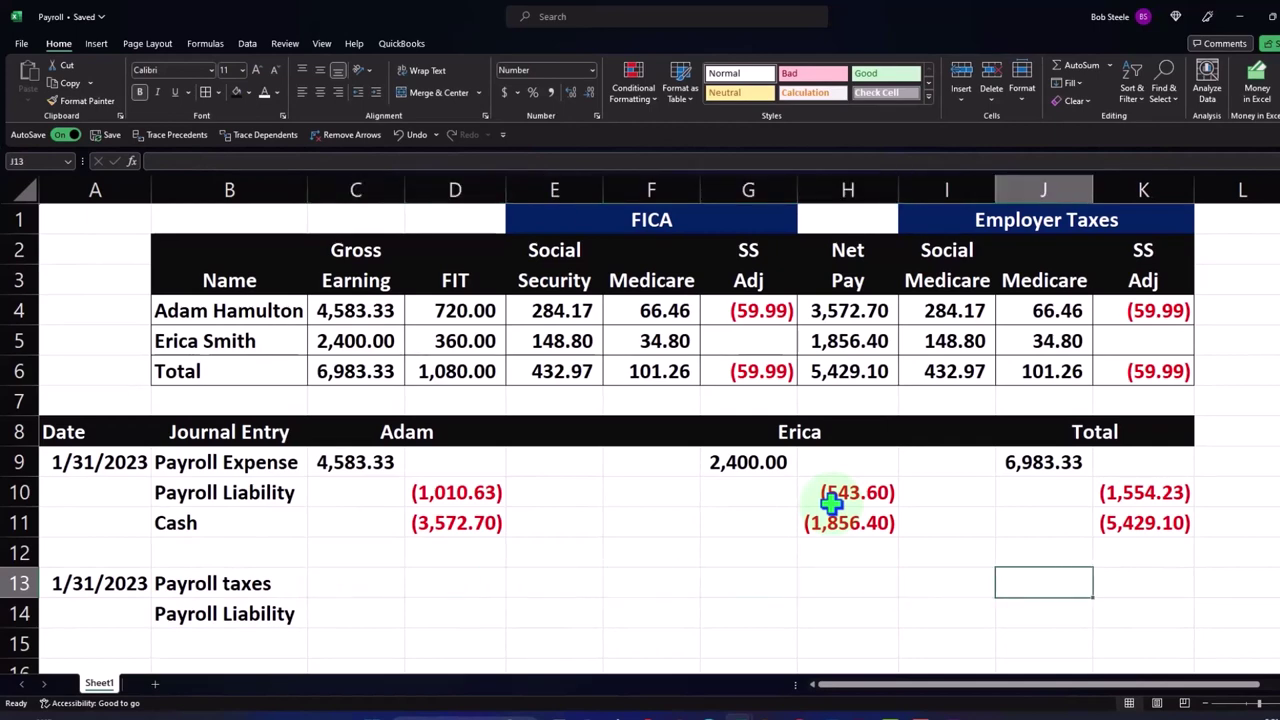
text(=sum()
key(Up)
key(Up)
key(Up)
key(Up)
key(Up)
key(Up)
key(Up)
key(Left)
key(shift+Right)
key(shift+Right)
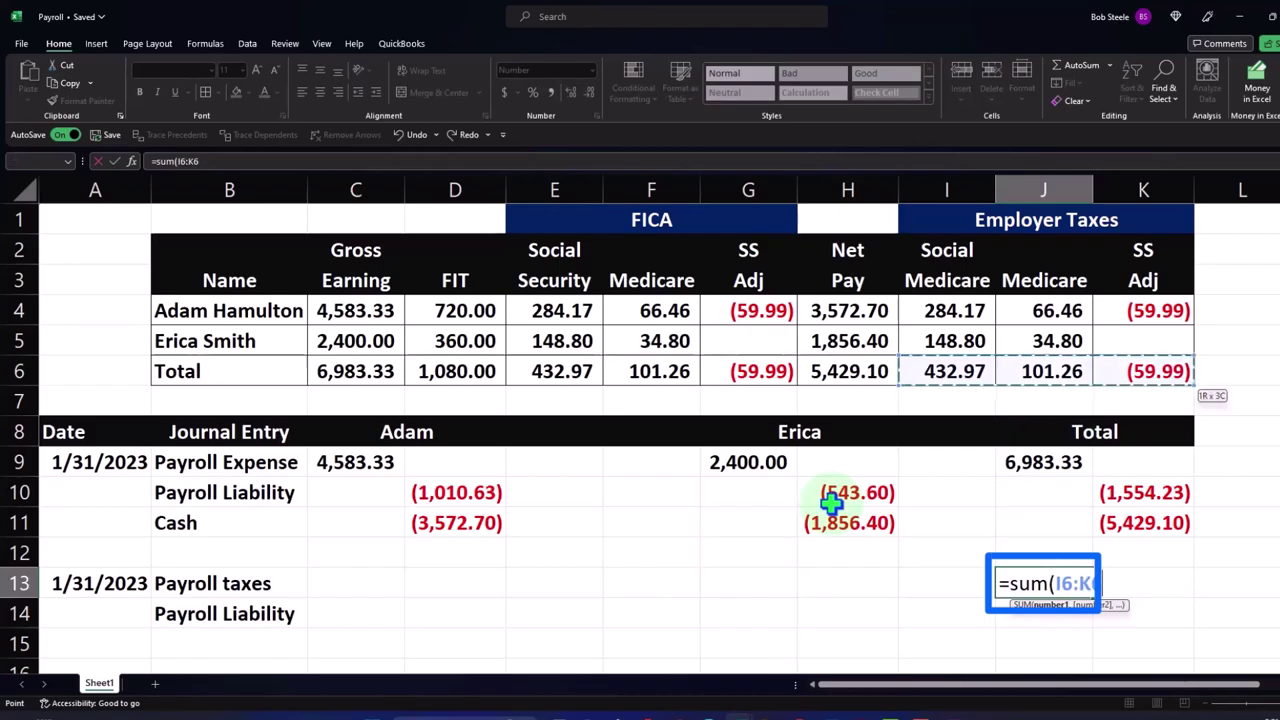
key(Return)
- Credit Payroll Liability with =-J13 in K14, showing (474.23)
click(1177, 620)
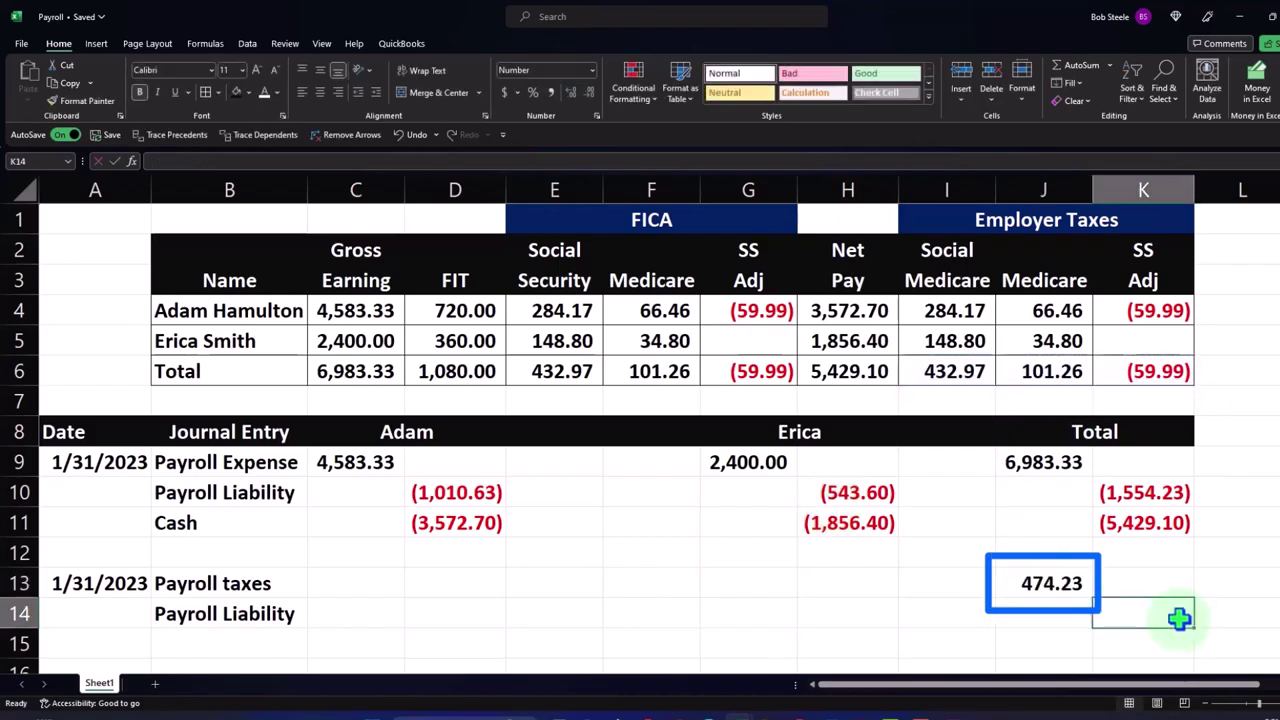
text(=-)
key(Up)
key(Left)
key(Return)
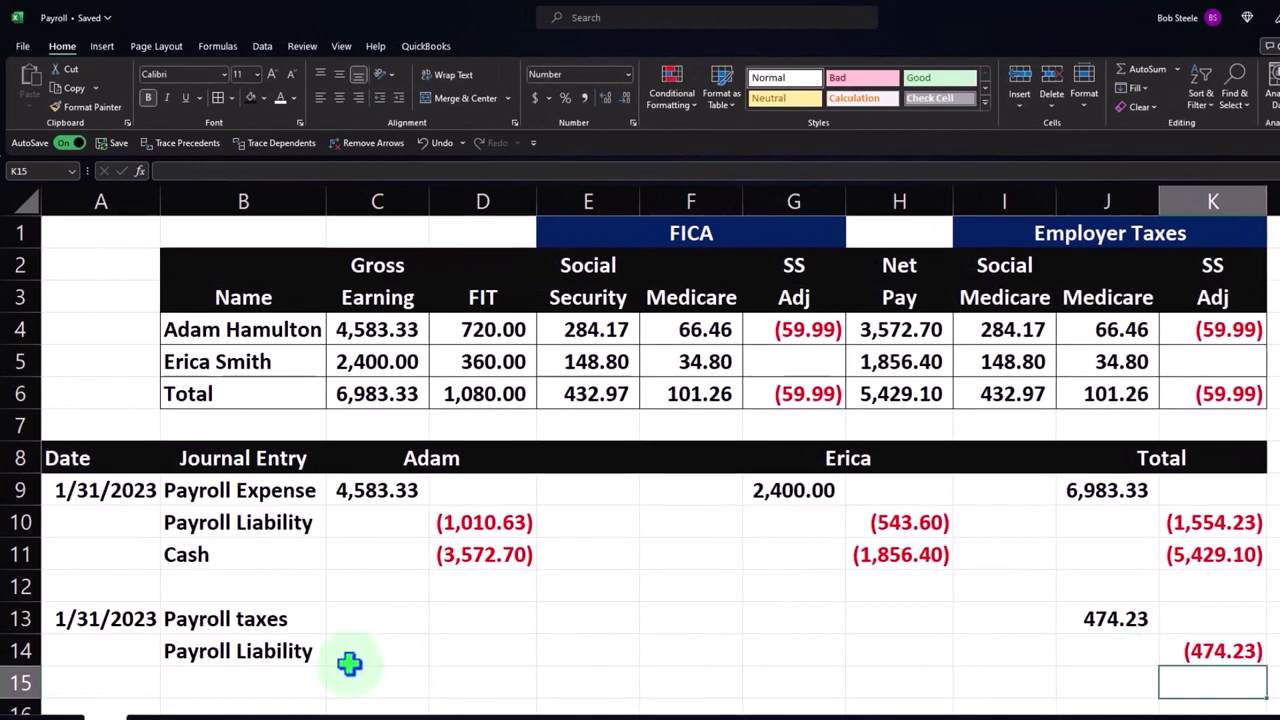
click(306, 660)
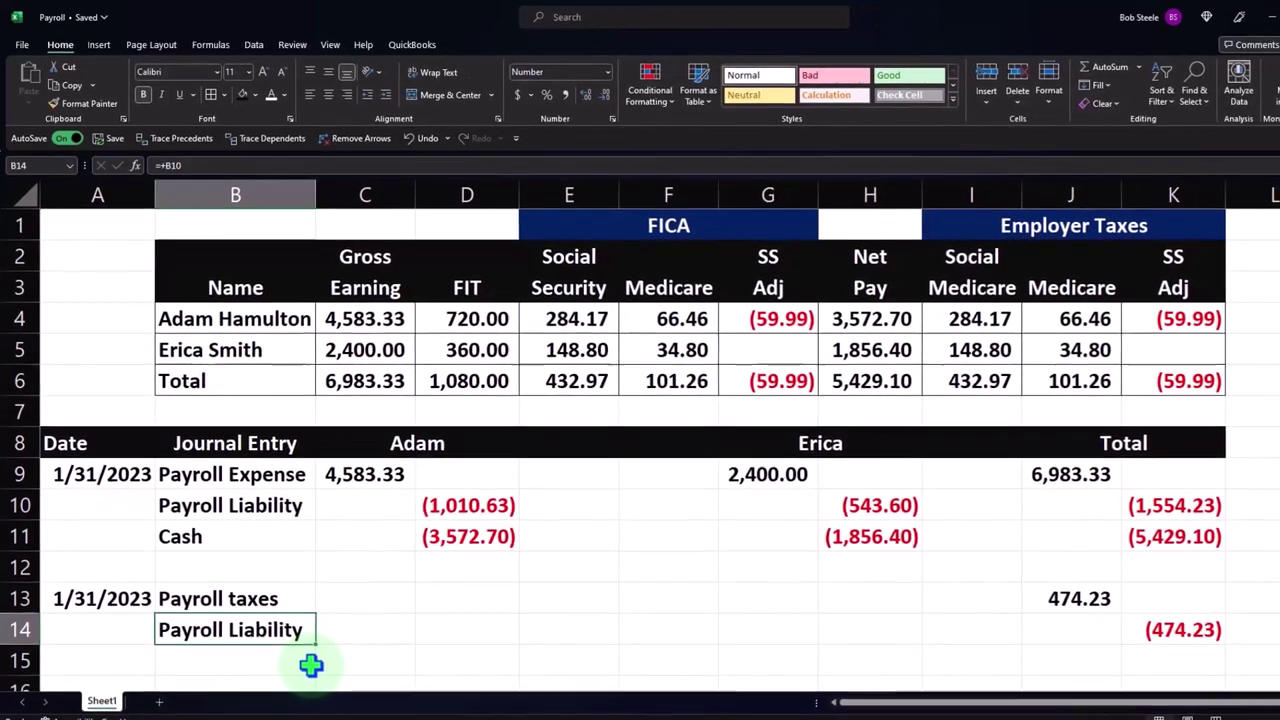
click(1085, 483)
drag(1077, 481, 1130, 520)
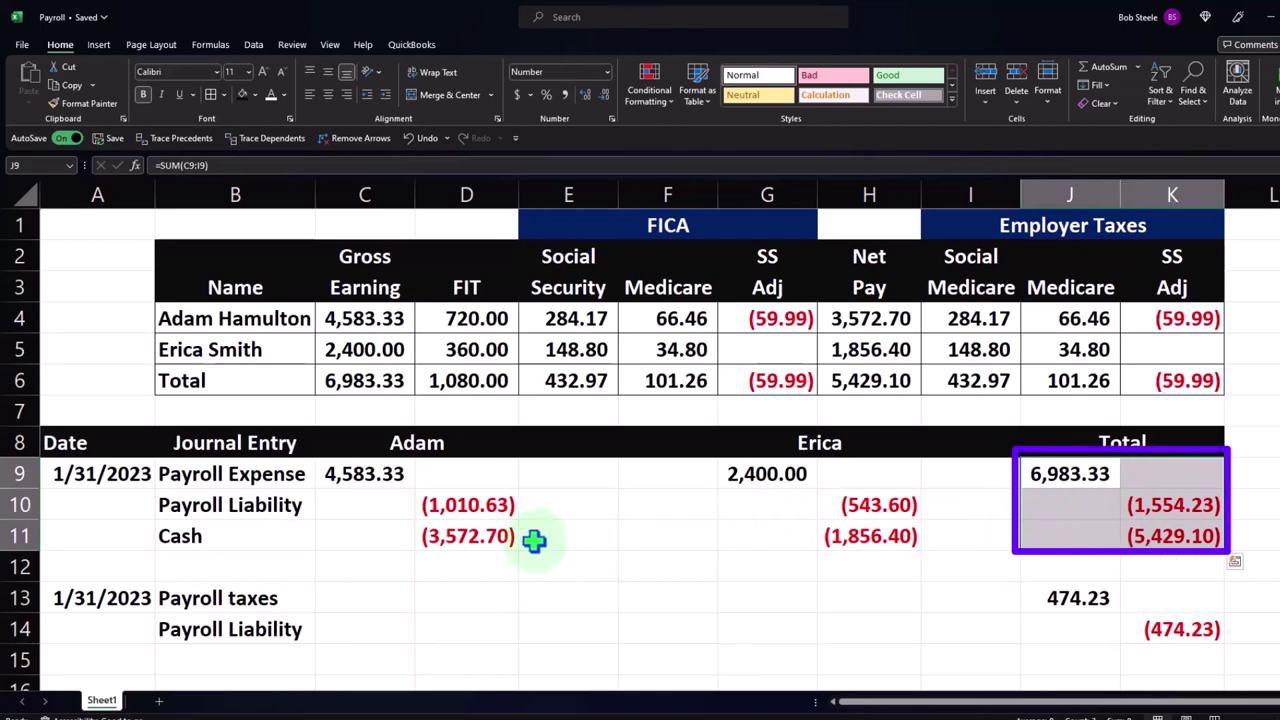
drag(371, 480, 845, 537)
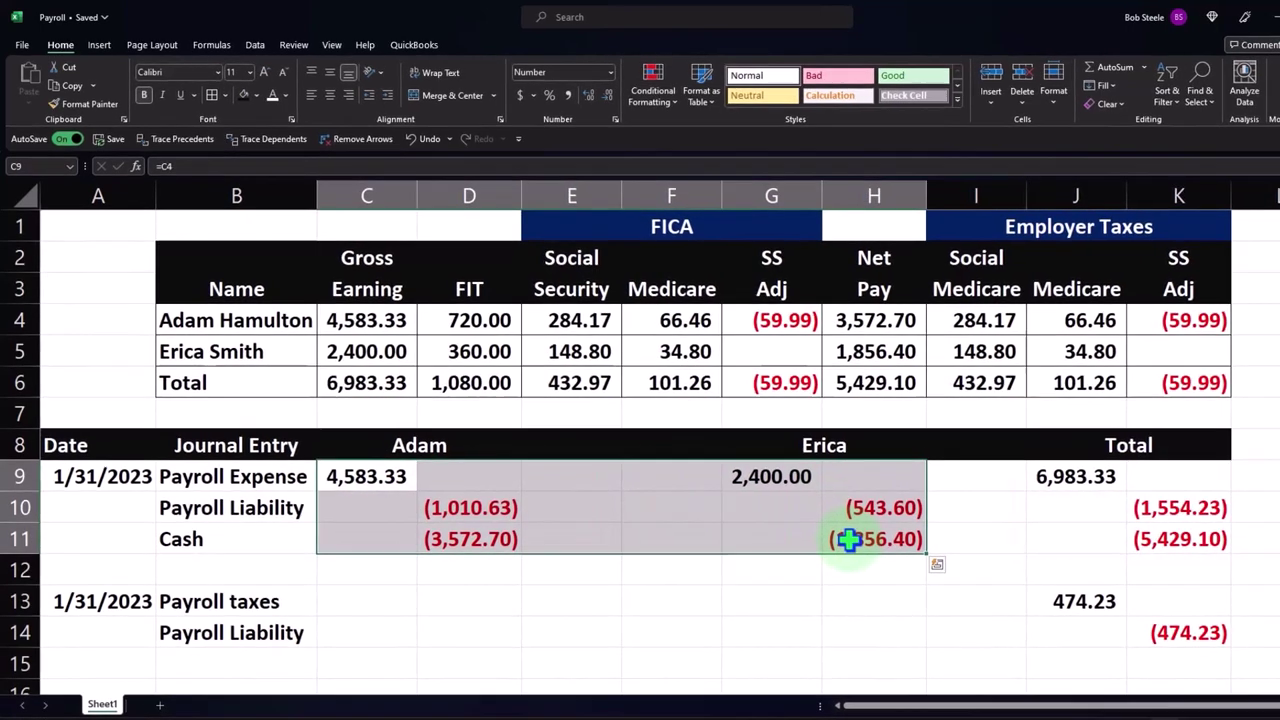
drag(1105, 625, 1187, 665)
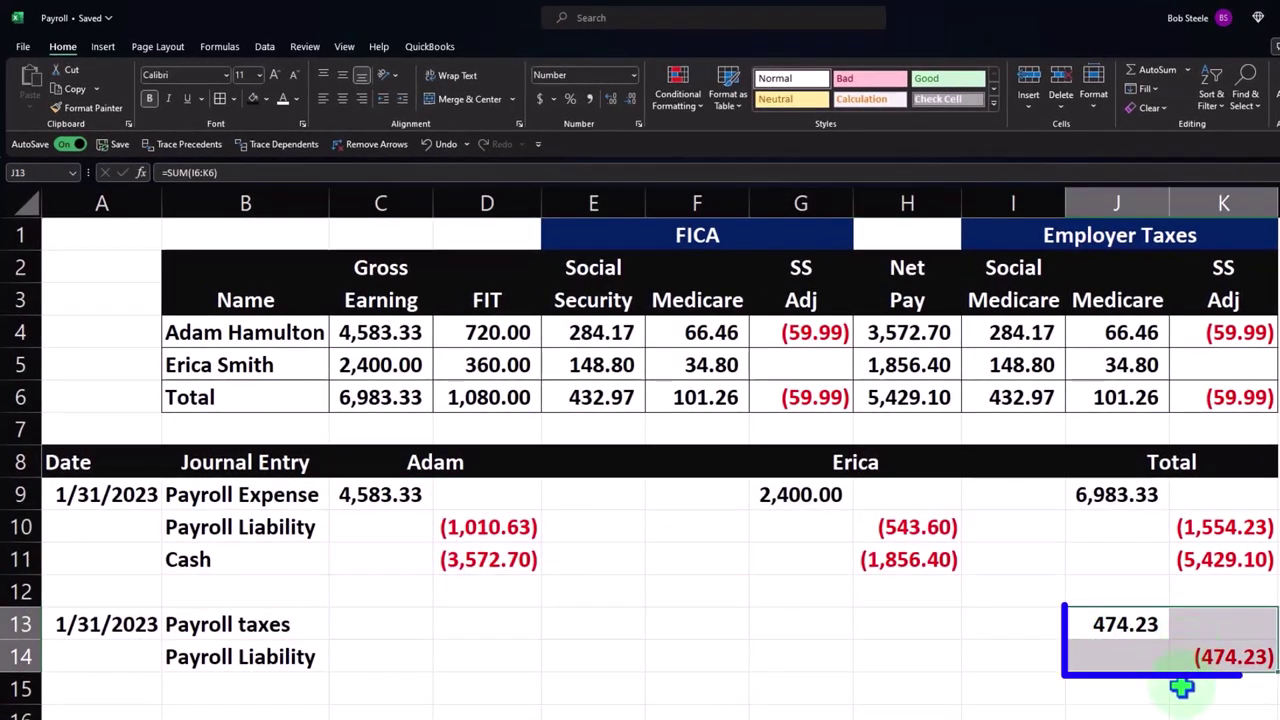
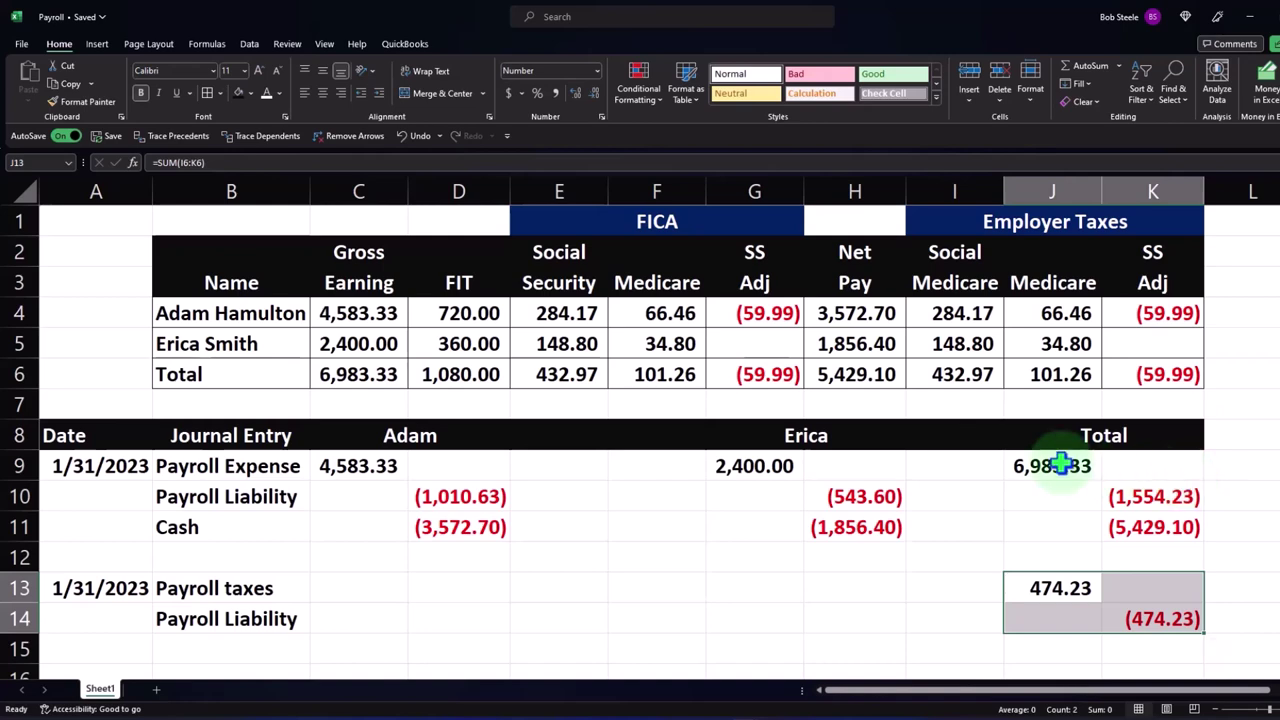
- Review the net pay, payroll liability and Social Security total formulas in the payroll sheet
click(857, 345)
click(855, 318)
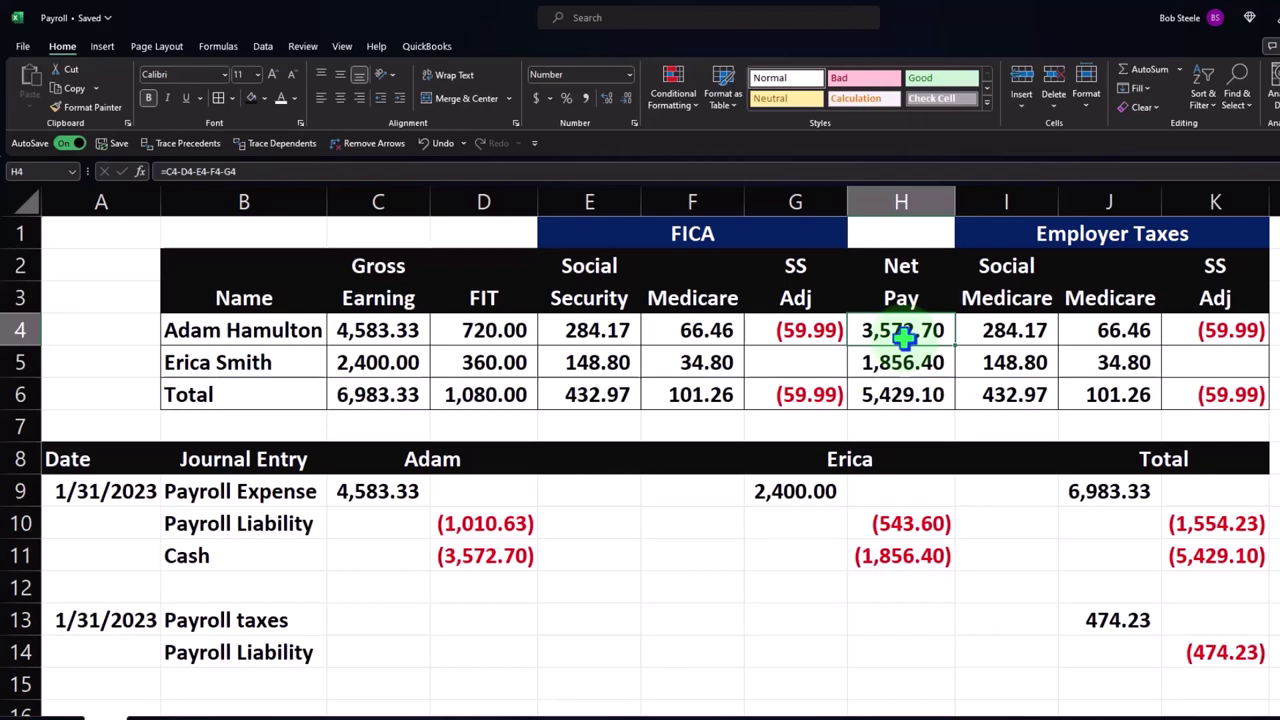
click(510, 523)
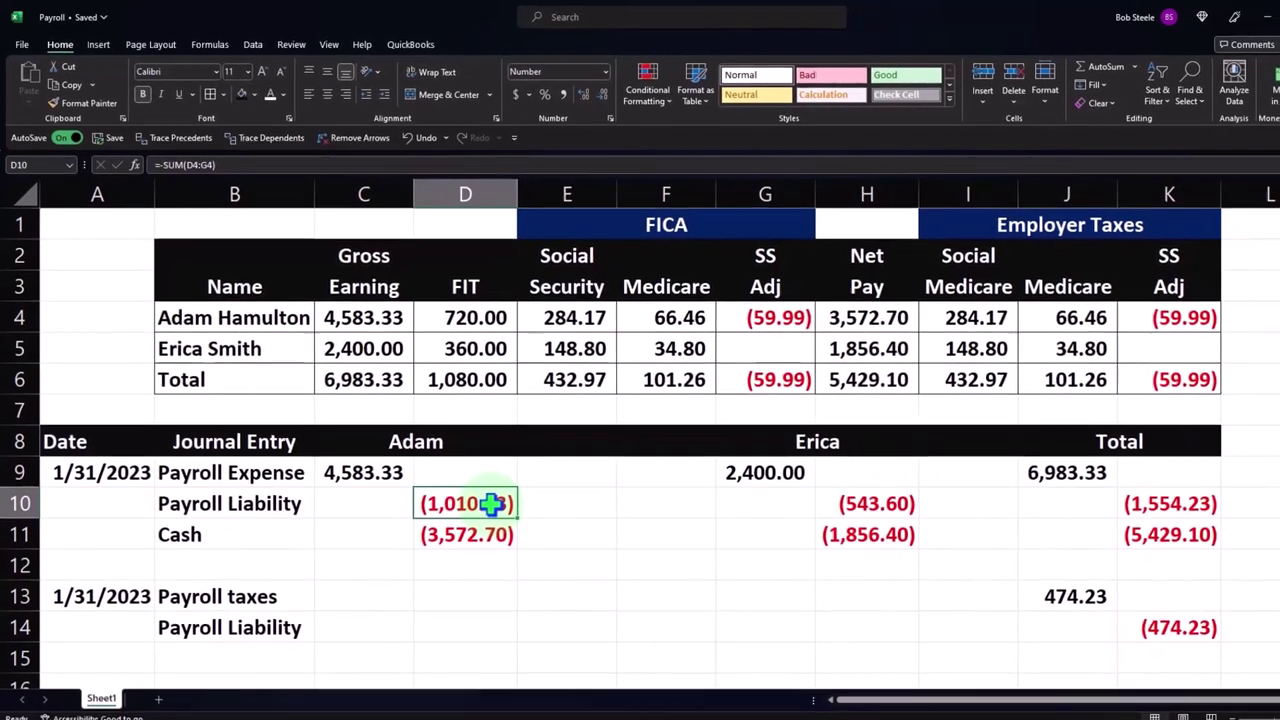
click(585, 381)
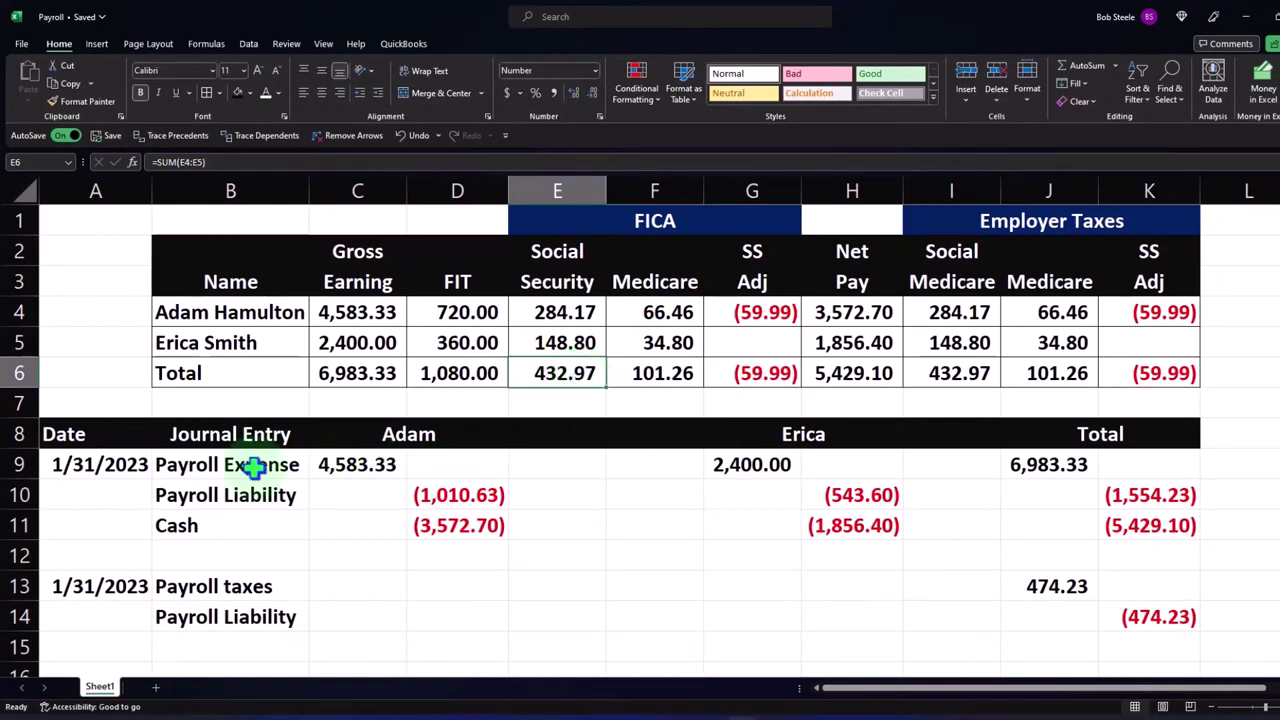
- Apply All Borders to journal entry block A9:K14 and review each entry's lines
drag(114, 463, 1173, 613)
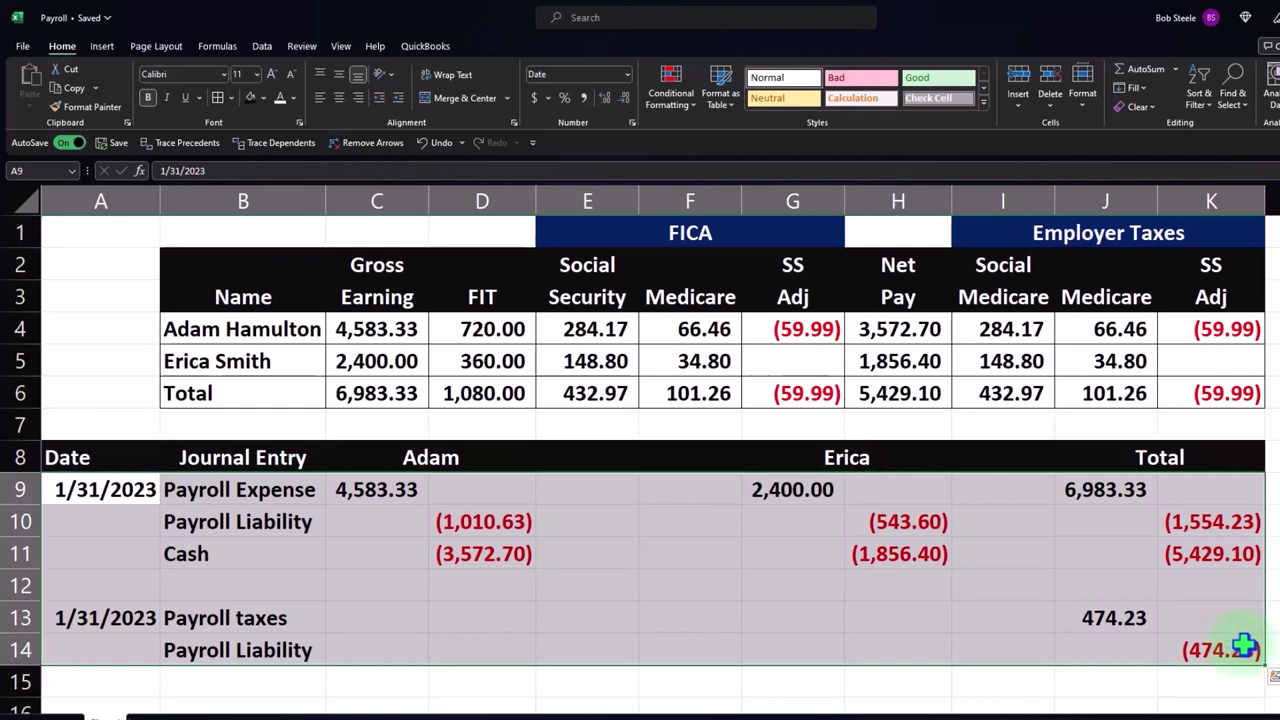
click(219, 97)
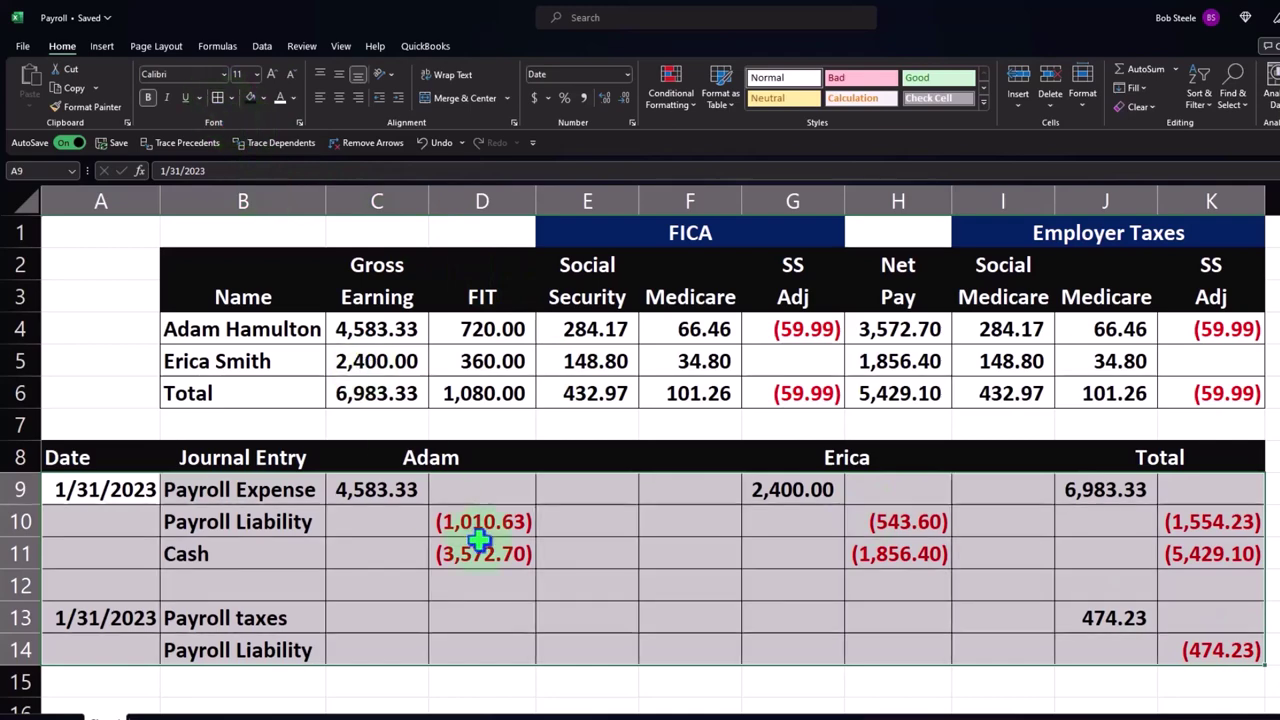
drag(280, 489, 470, 555)
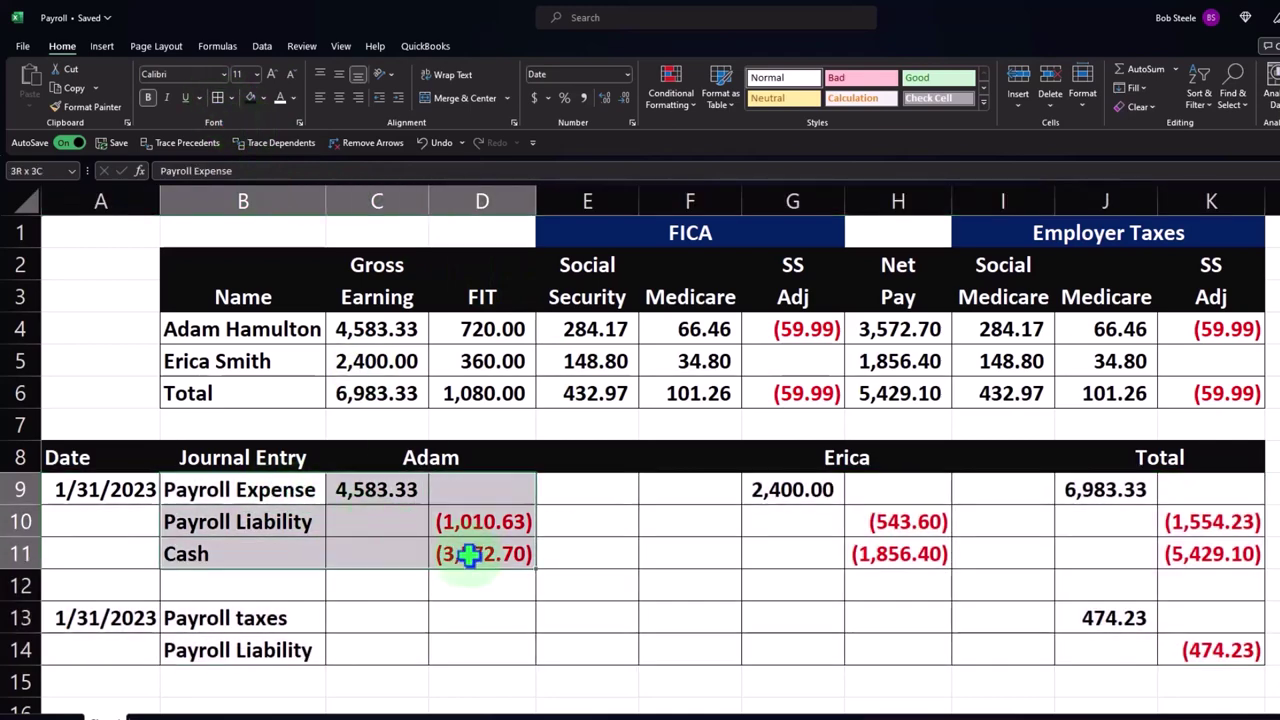
drag(814, 490, 897, 551)
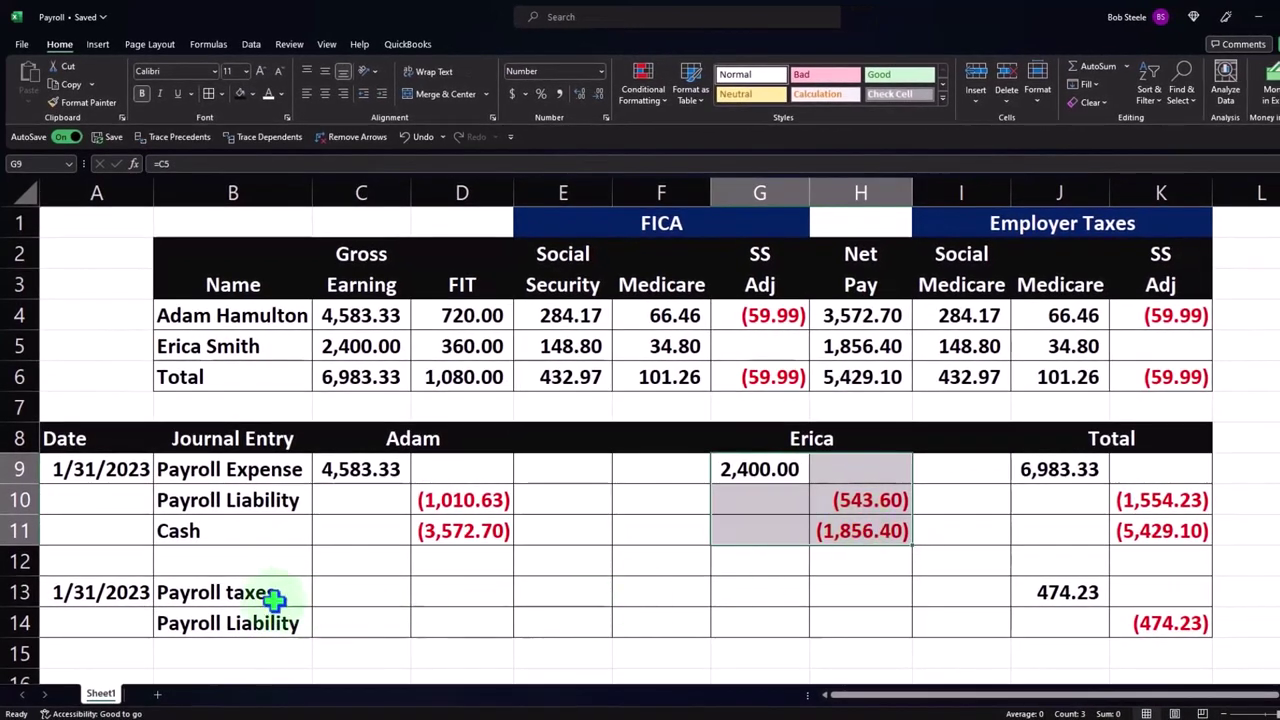
drag(257, 594, 1120, 614)
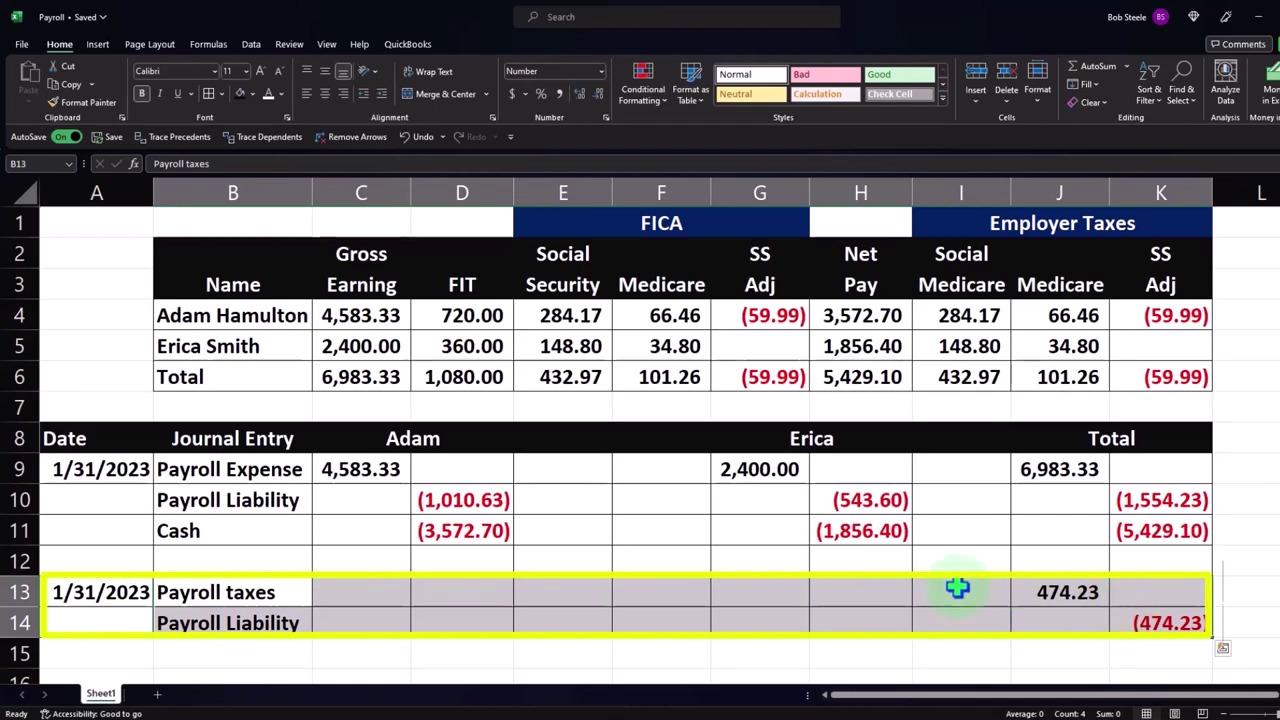
click(752, 556)
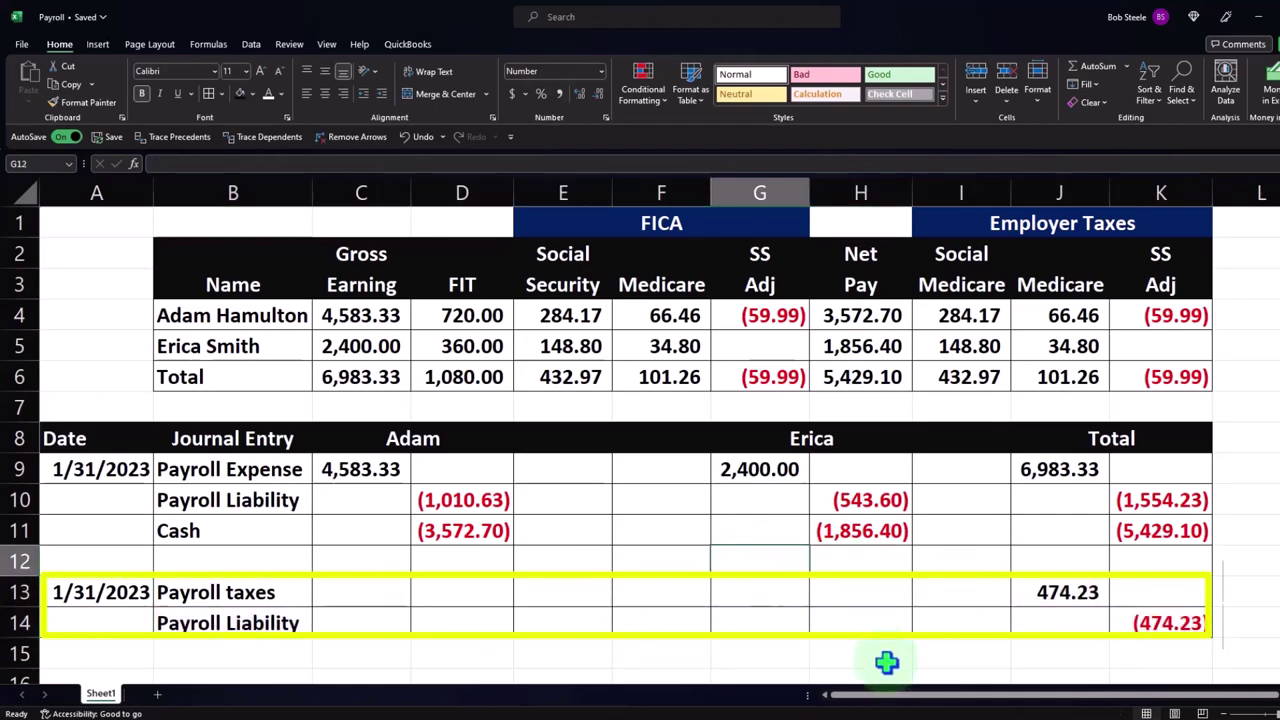
mouse_move(777, 707)
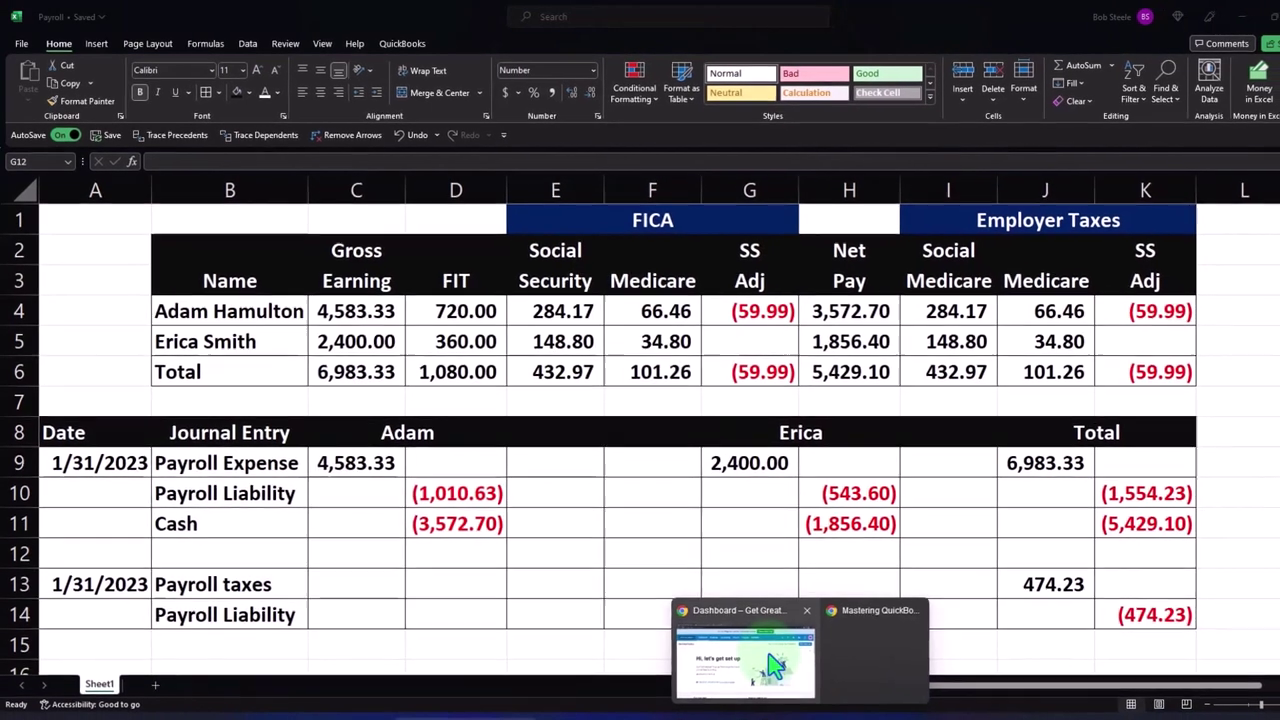
click(765, 665)
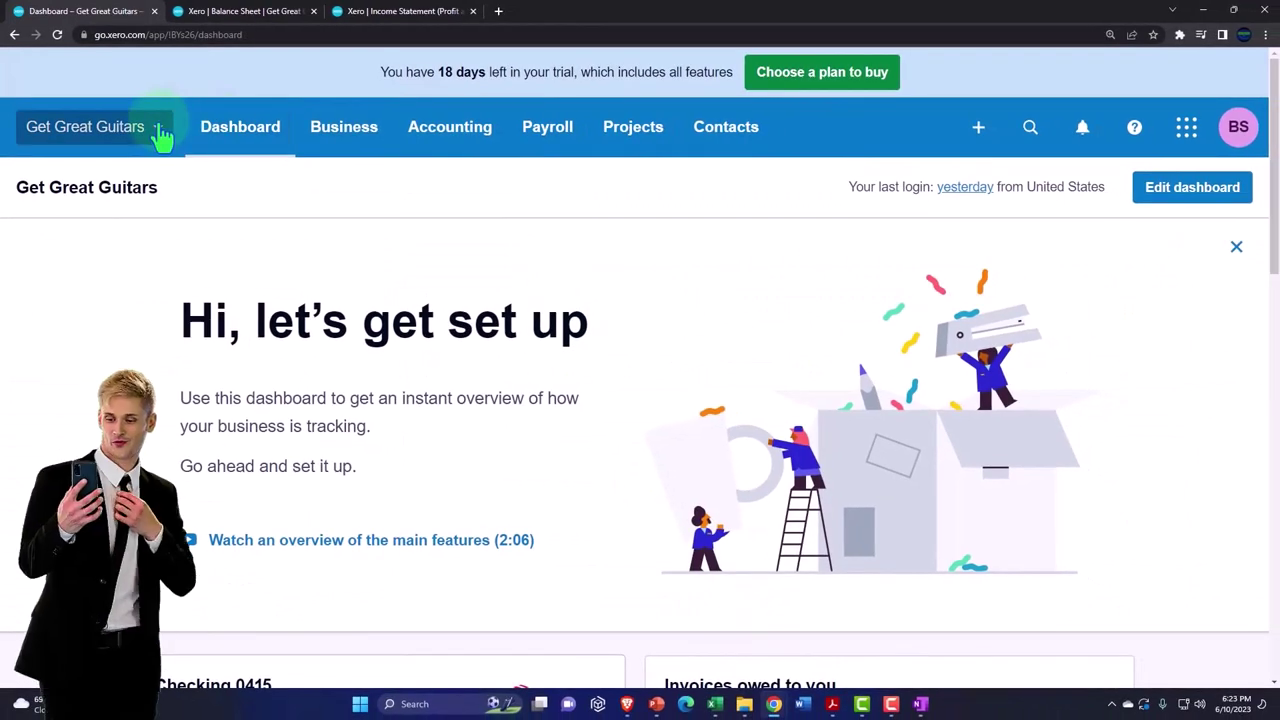
- Start a new Spend Money transaction from Xero's Create new menu
click(978, 128)
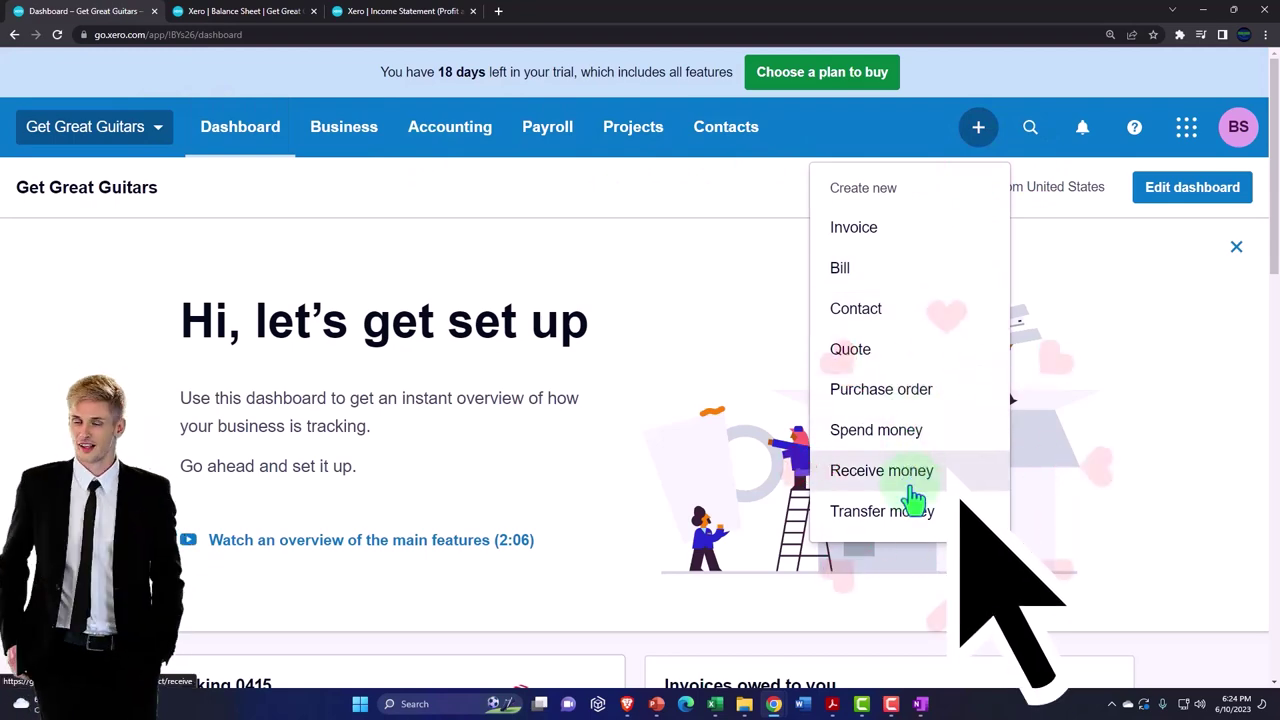
click(888, 440)
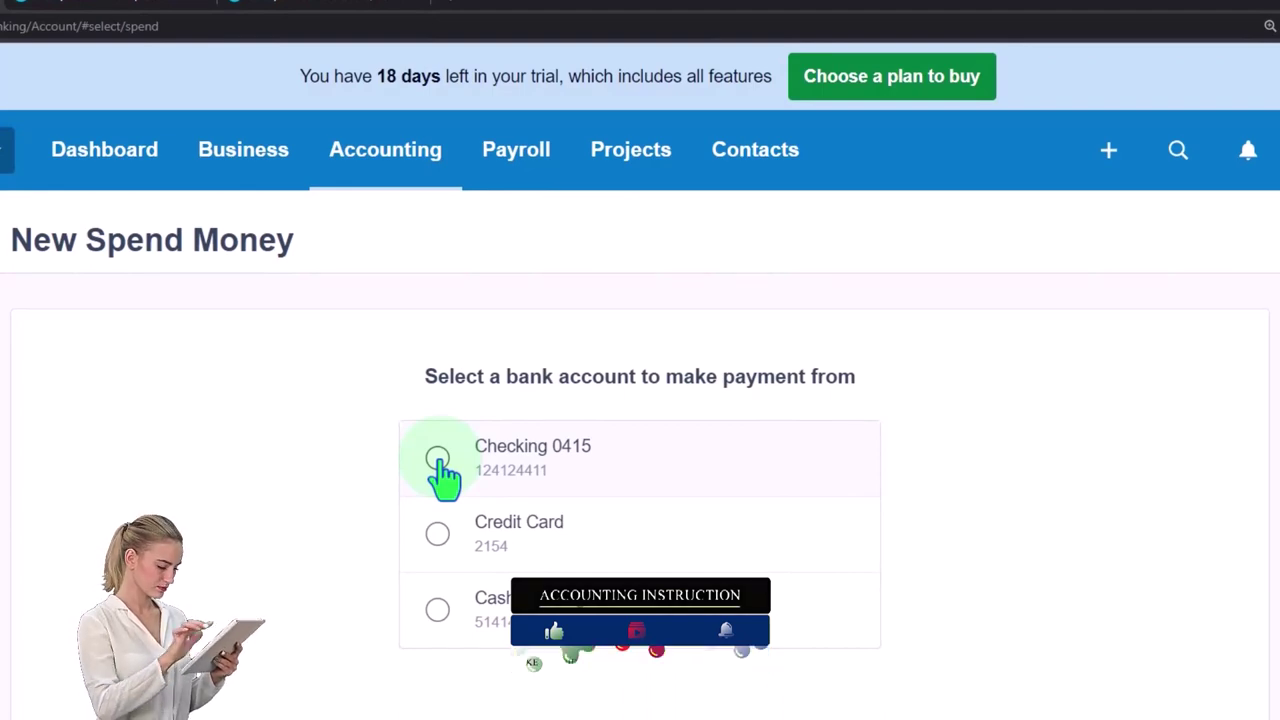
- Pay from Checking 0415 to the first employee, added as a new contact
click(441, 452)
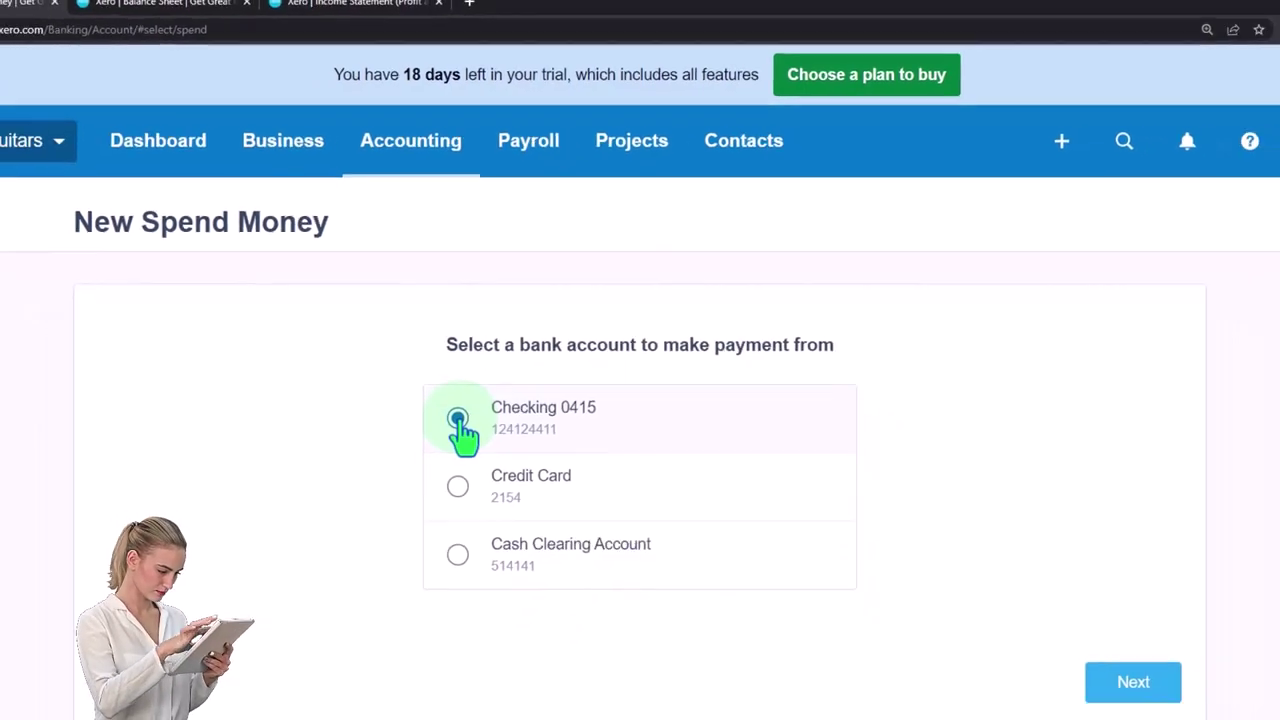
click(1042, 588)
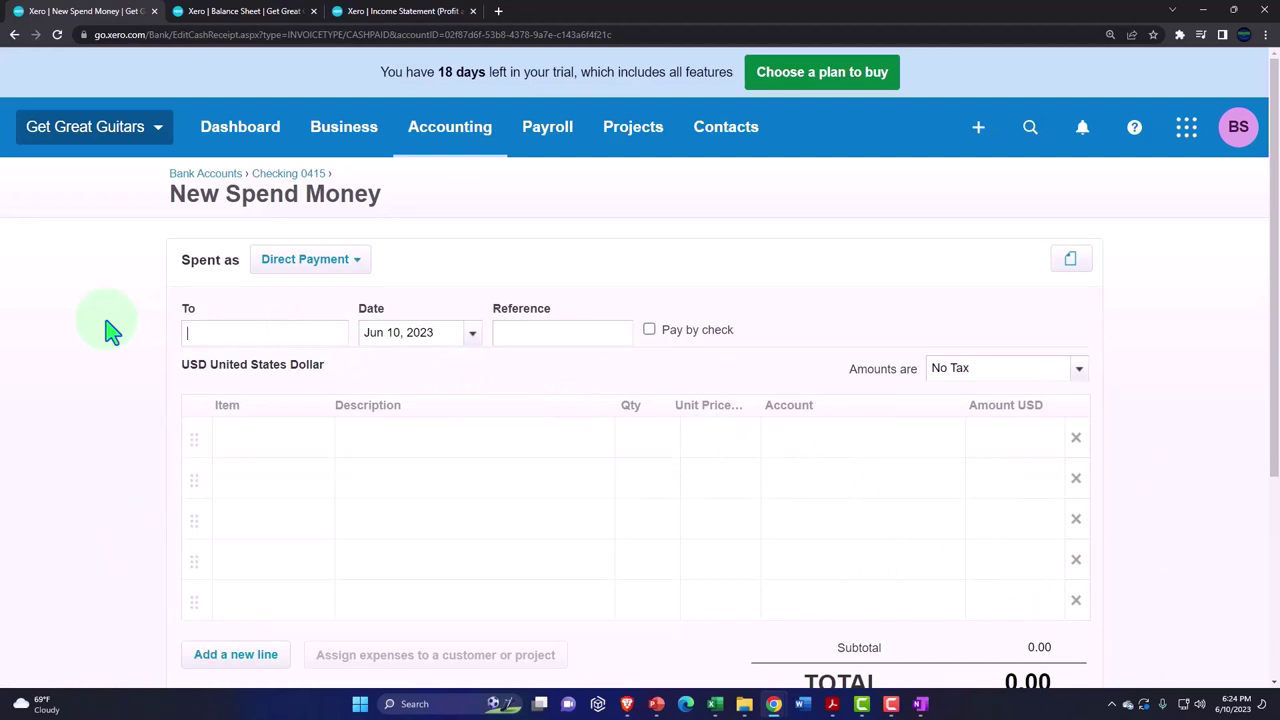
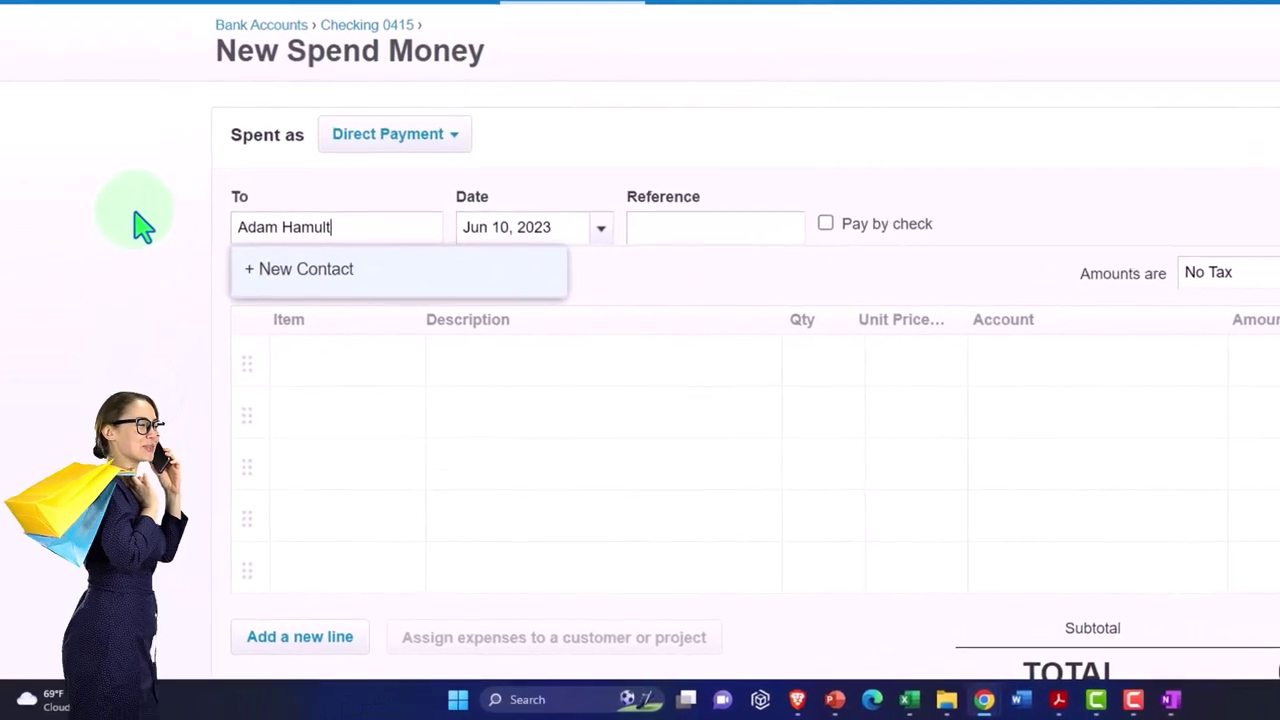
click(285, 266)
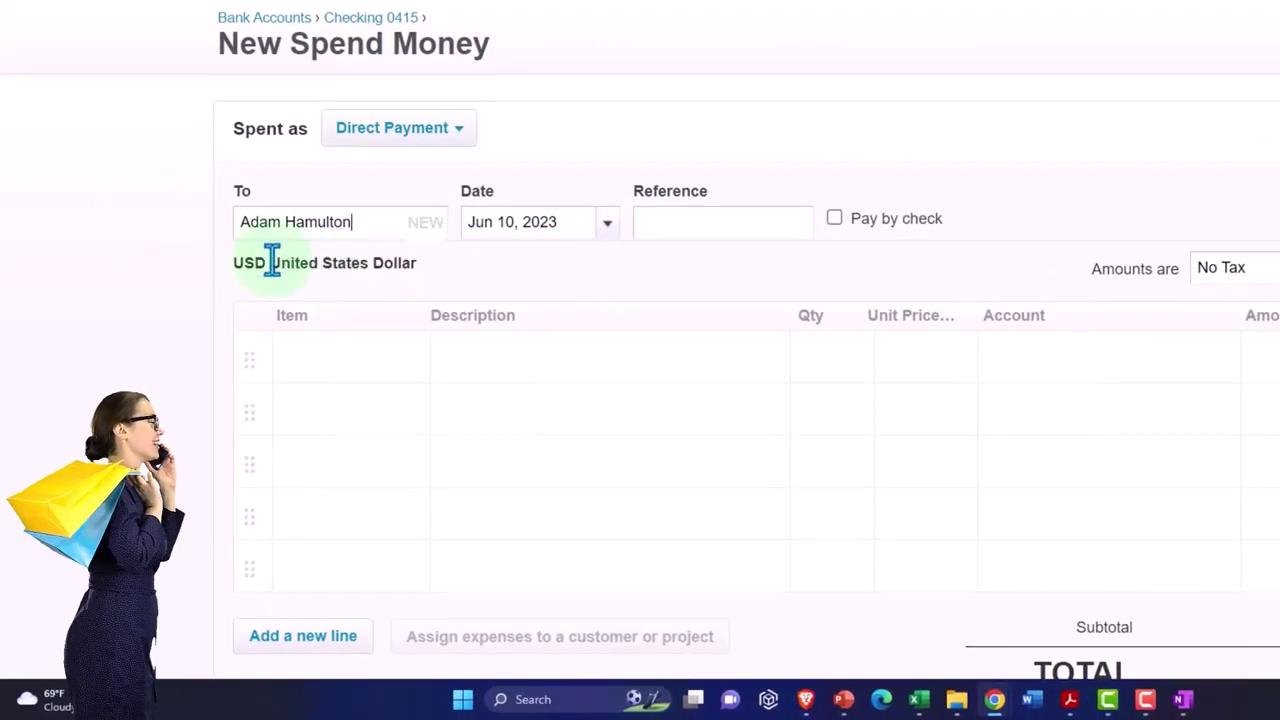
key(Tab)
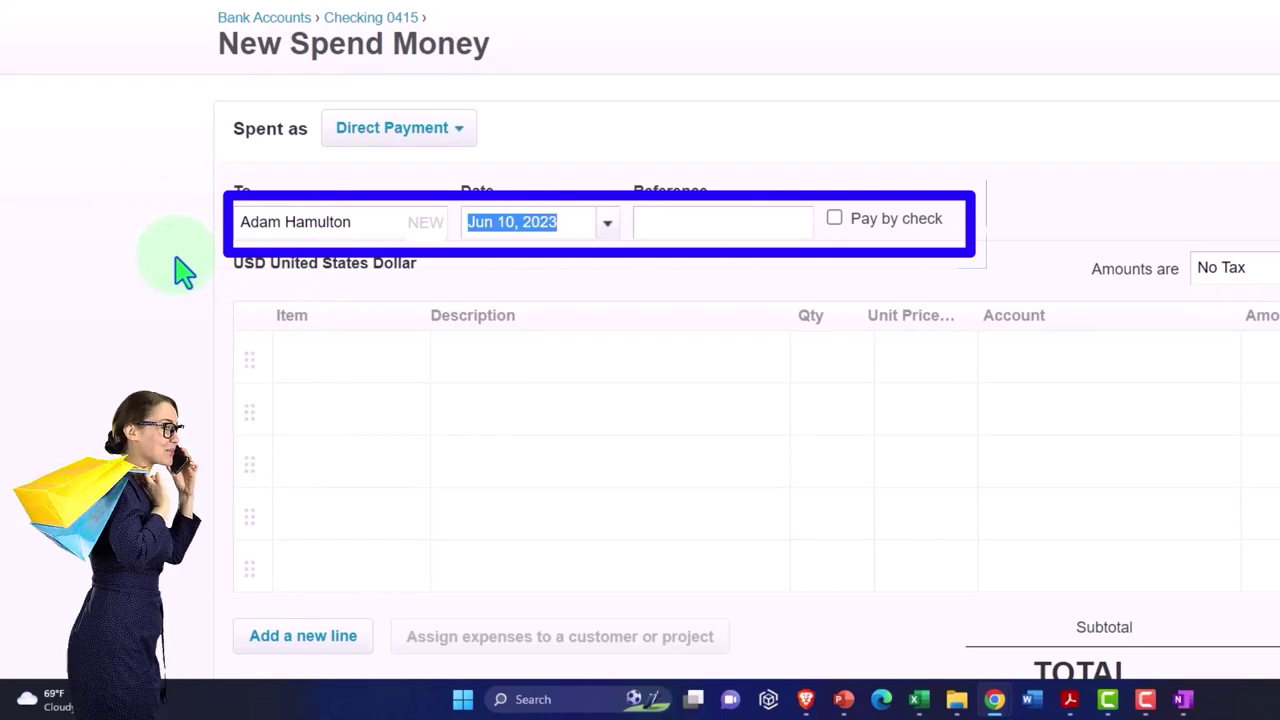
- Set the payment date to Jan 31, 2023
click(608, 224)
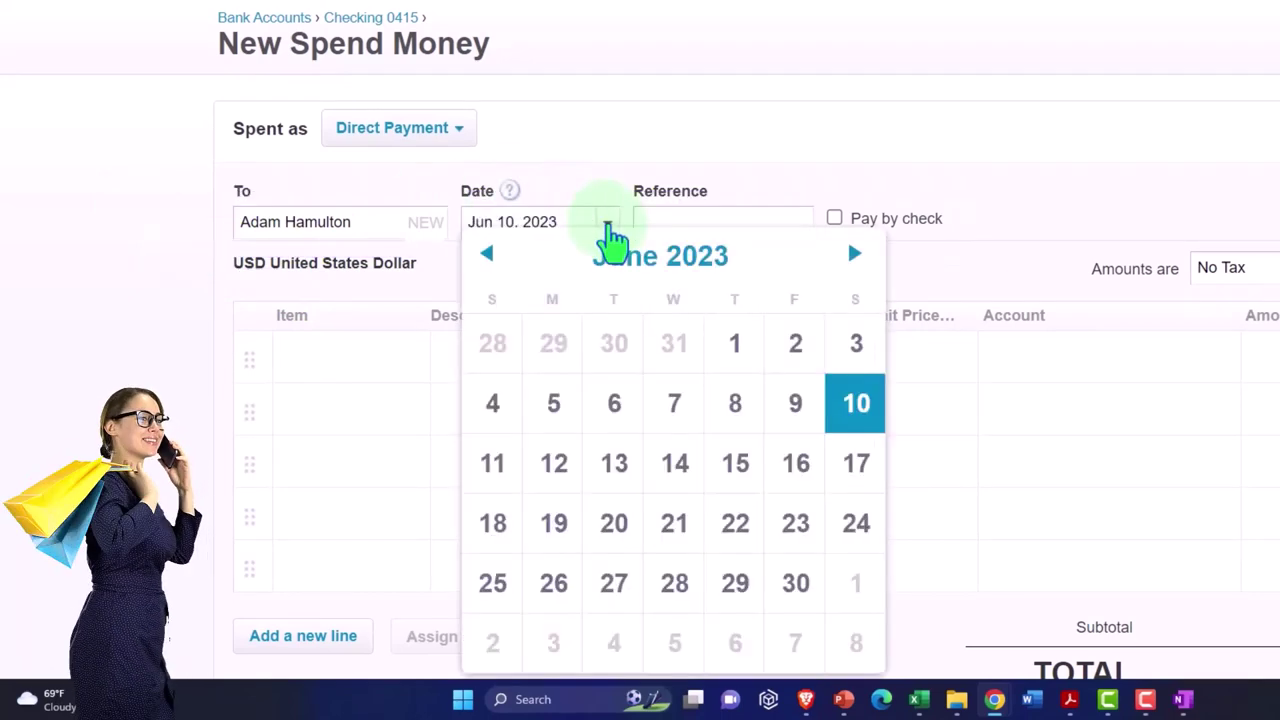
click(488, 255)
click(488, 255)
click(488, 255)
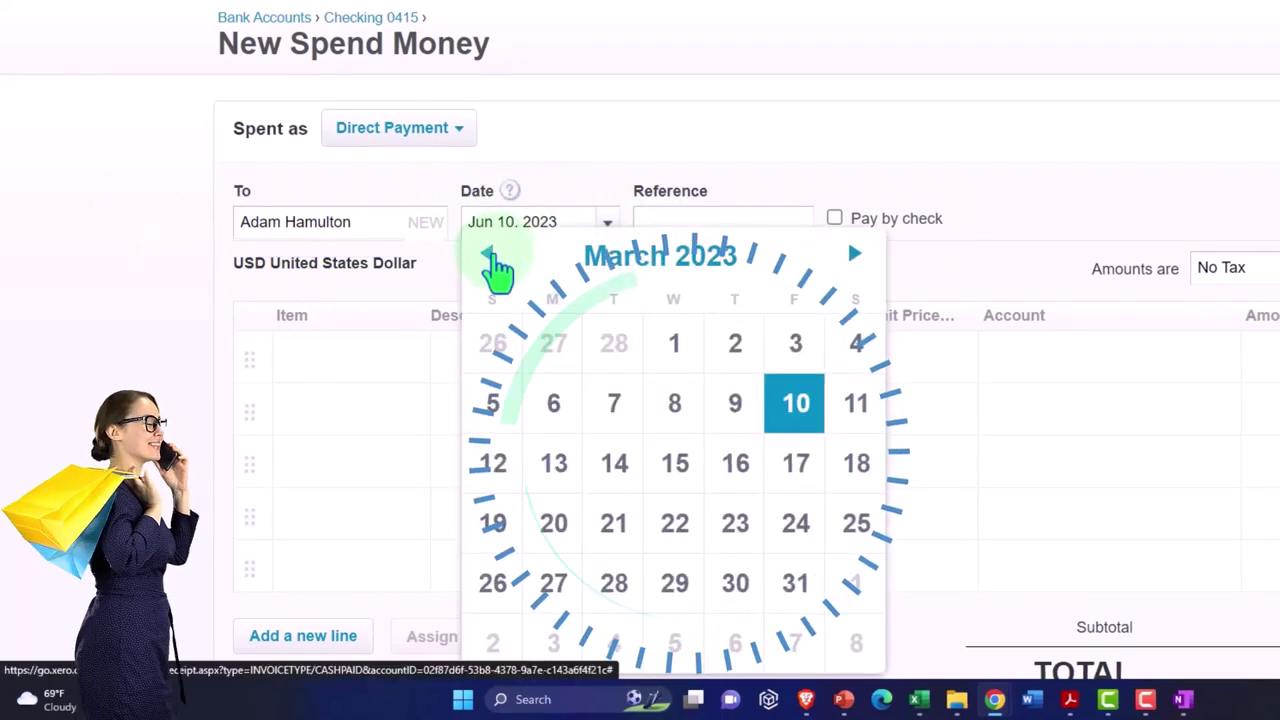
click(489, 256)
click(489, 256)
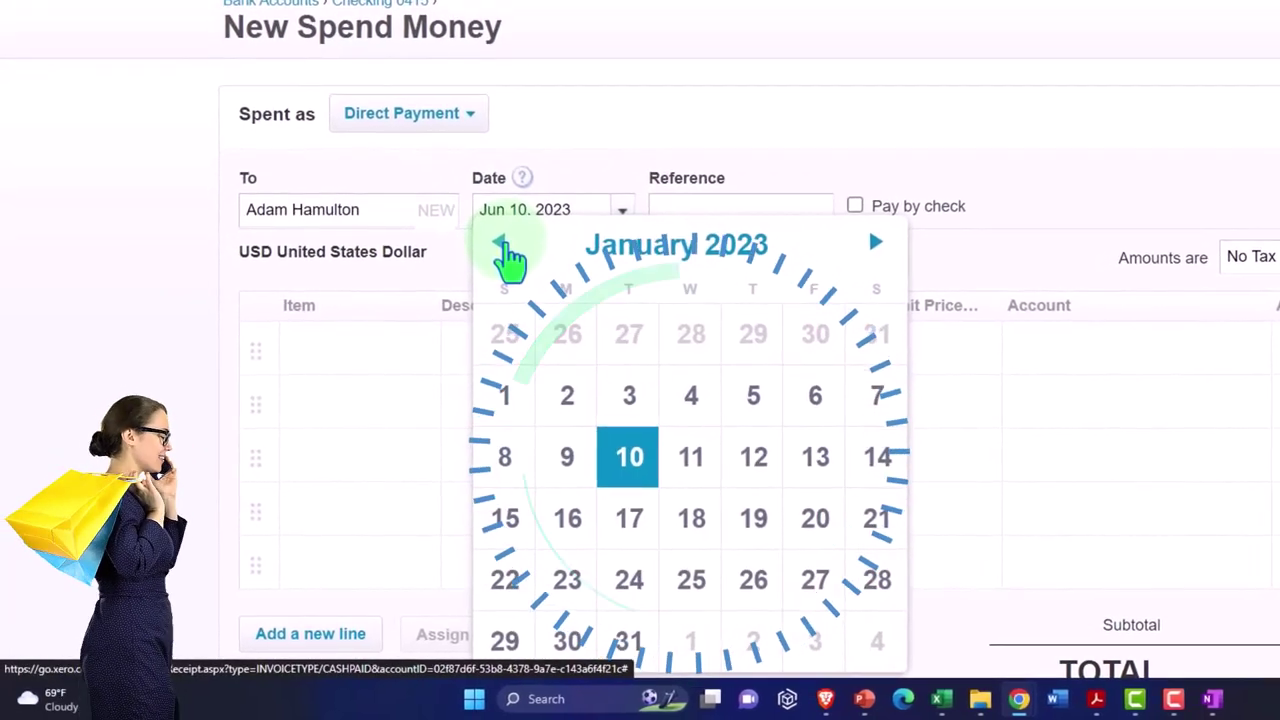
click(629, 638)
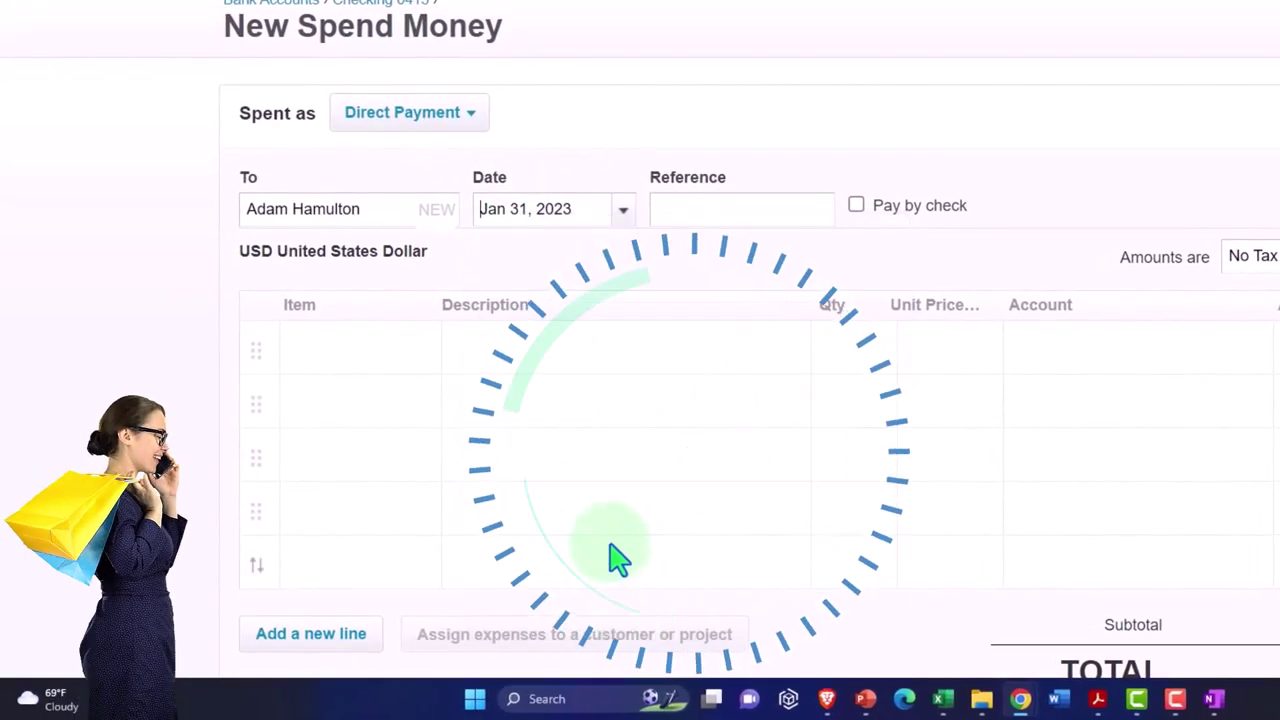
click(512, 368)
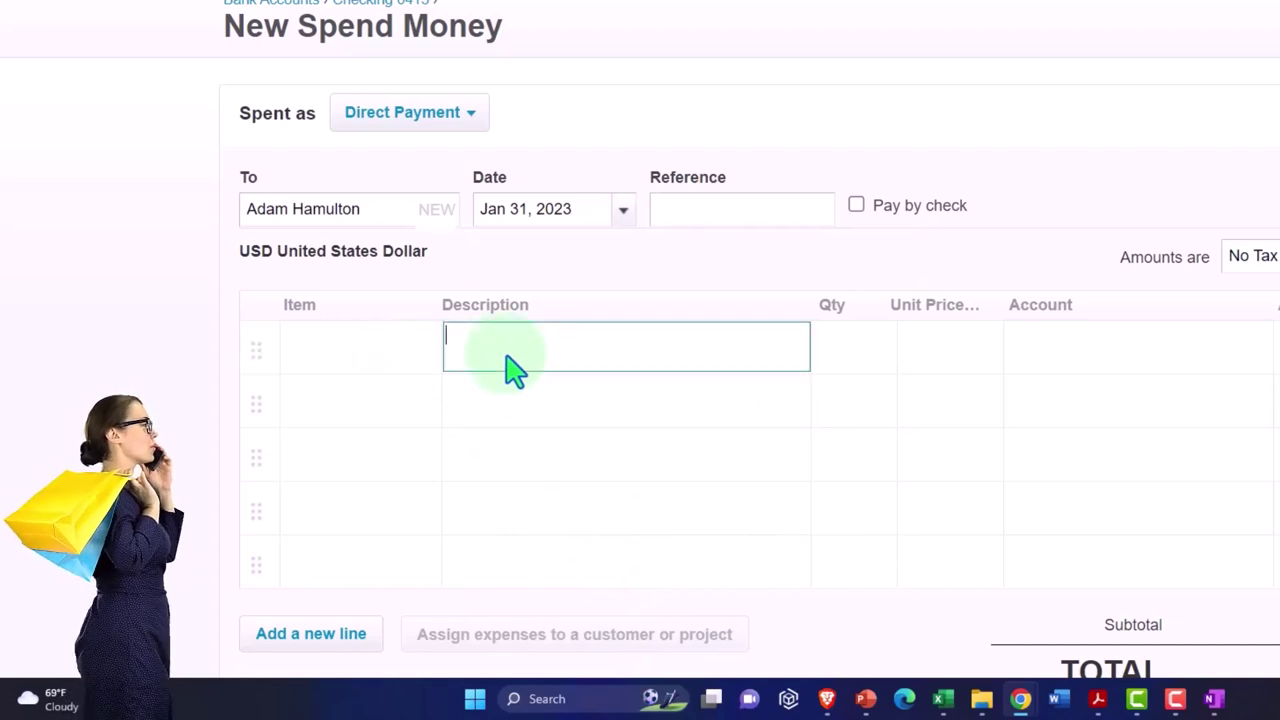
- Enter a Payroll line of 4,583.33 coded to 6680 - Wages & Salaries
text(Payroll)
key(Tab)
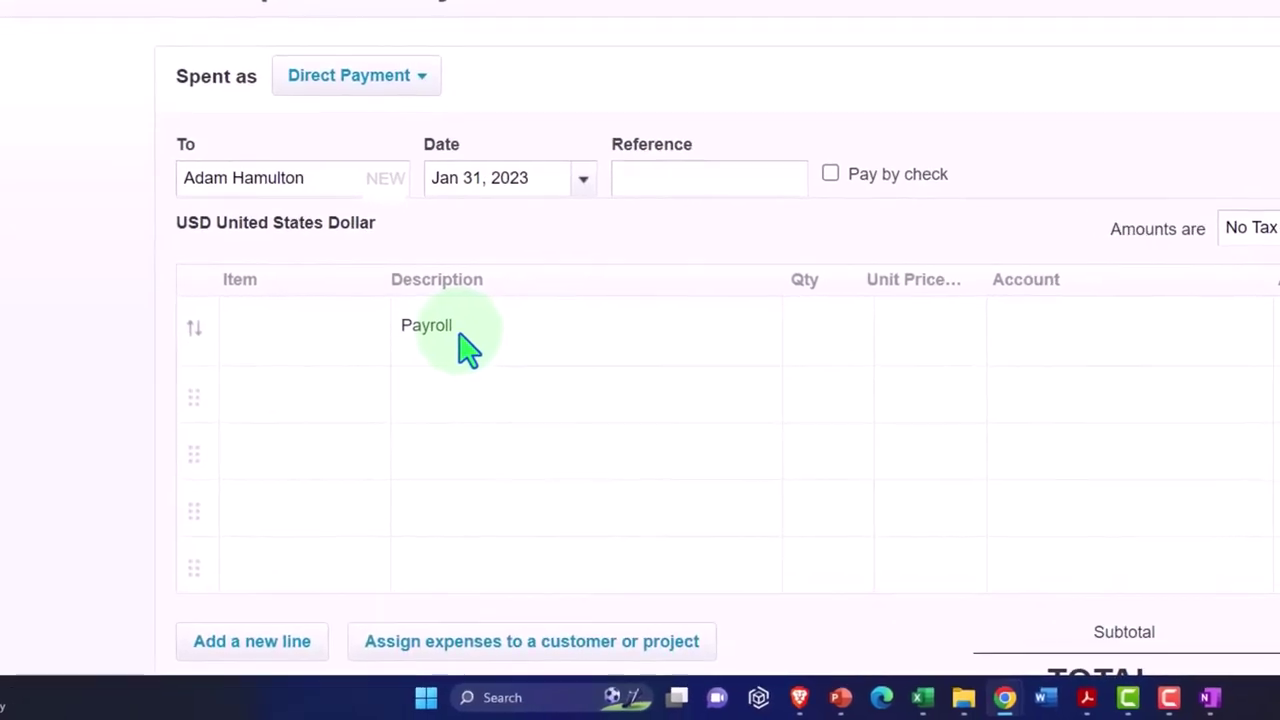
key(Tab)
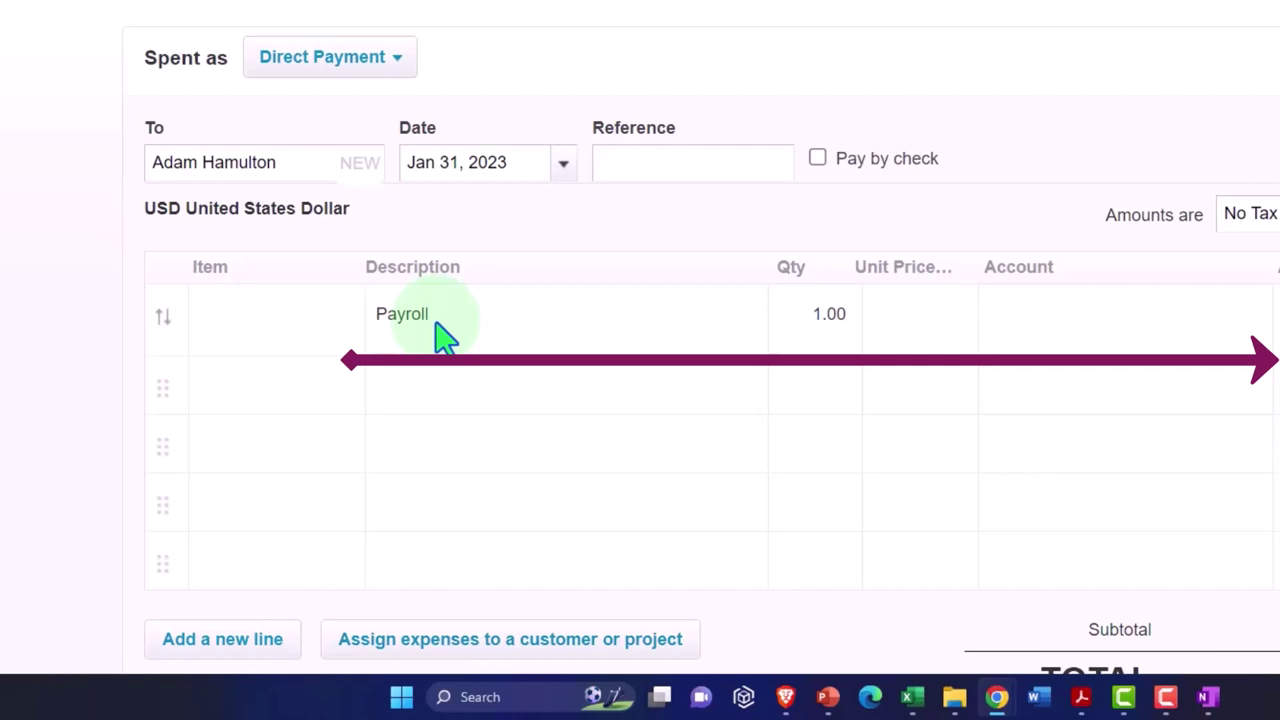
text(4,583.33)
key(Tab)
text(payro)
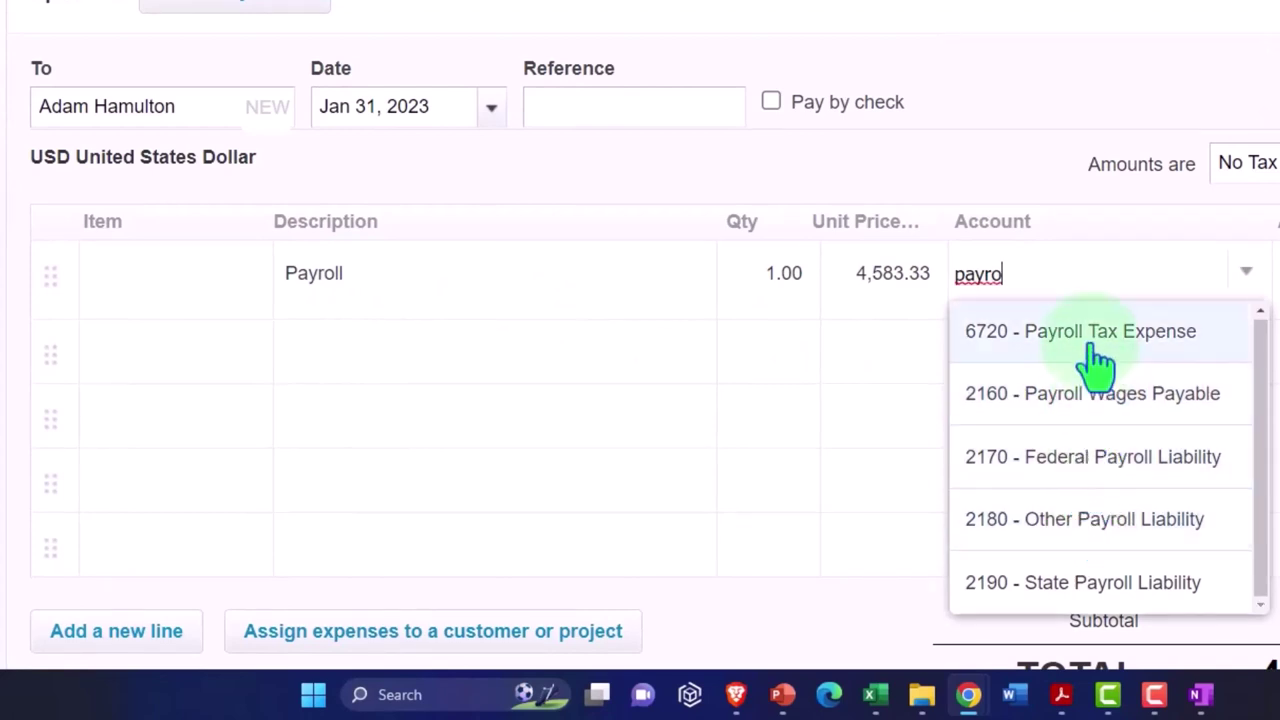
scroll(1106, 414, down, 2)
scroll(1106, 414, up, 2)
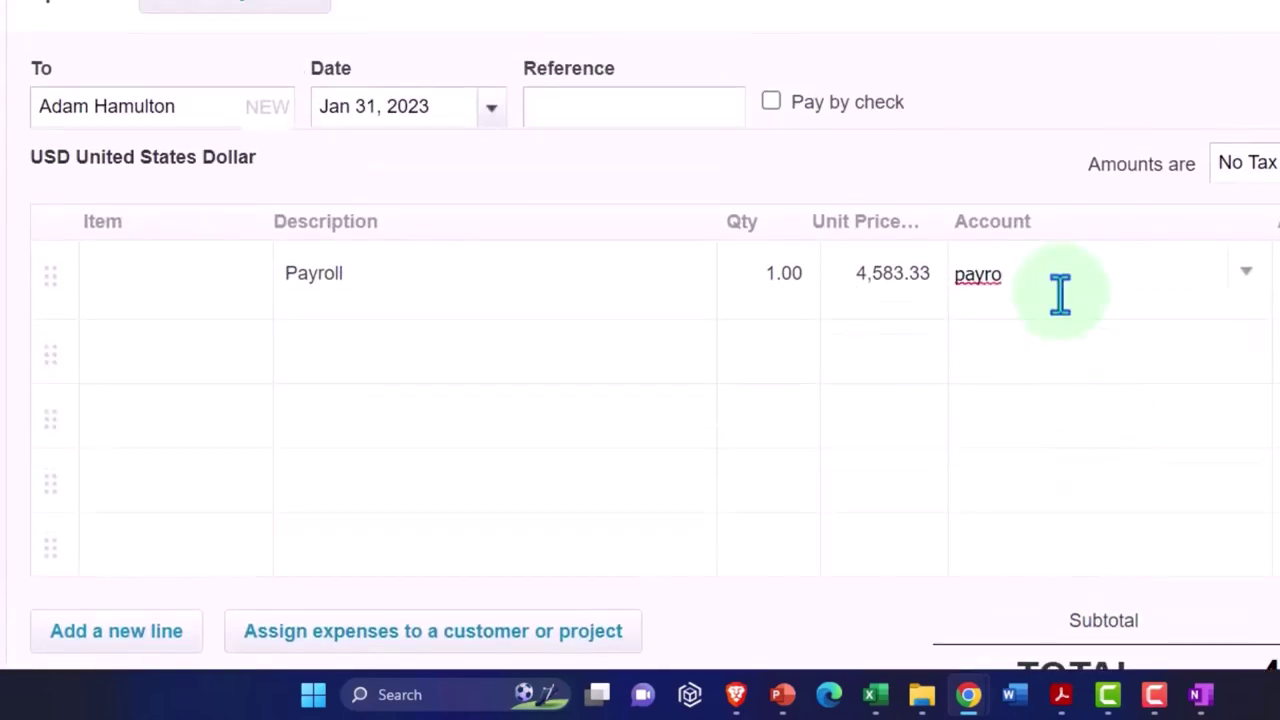
text(ll)
key(BackSpace)
key(BackSpace)
key(BackSpace)
key(BackSpace)
key(BackSpace)
key(BackSpace)
key(BackSpace)
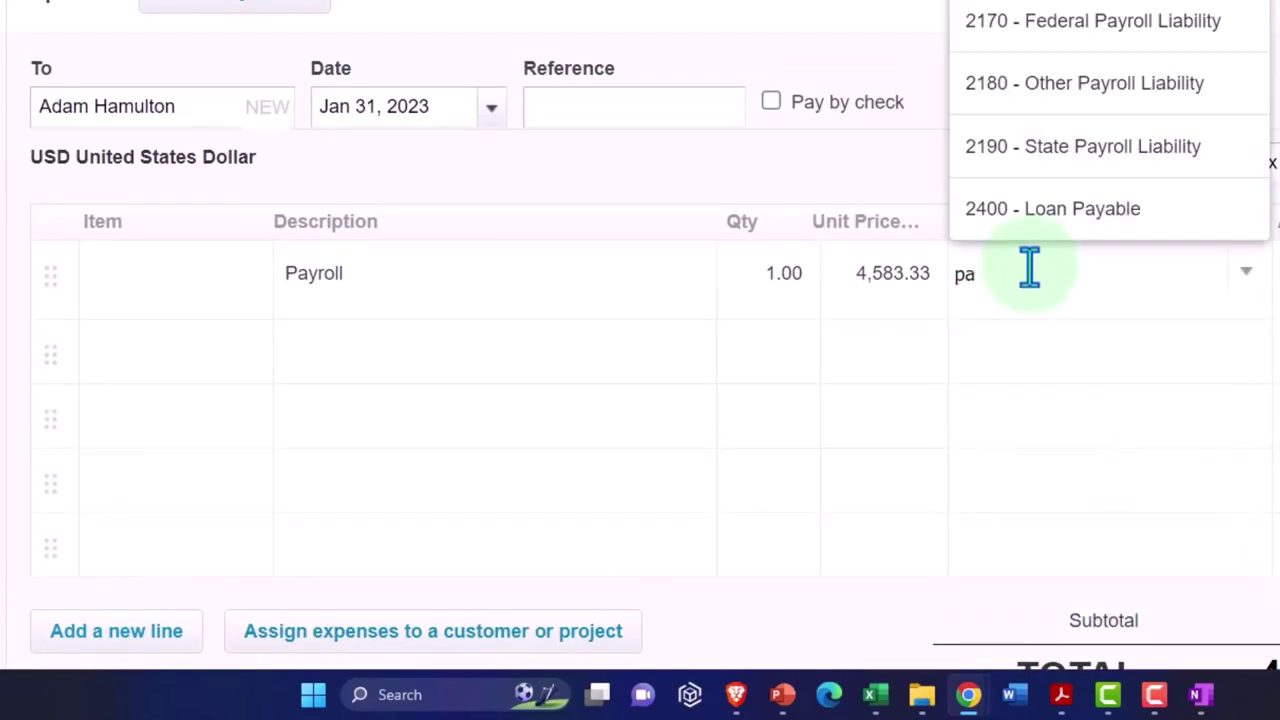
text(wa)
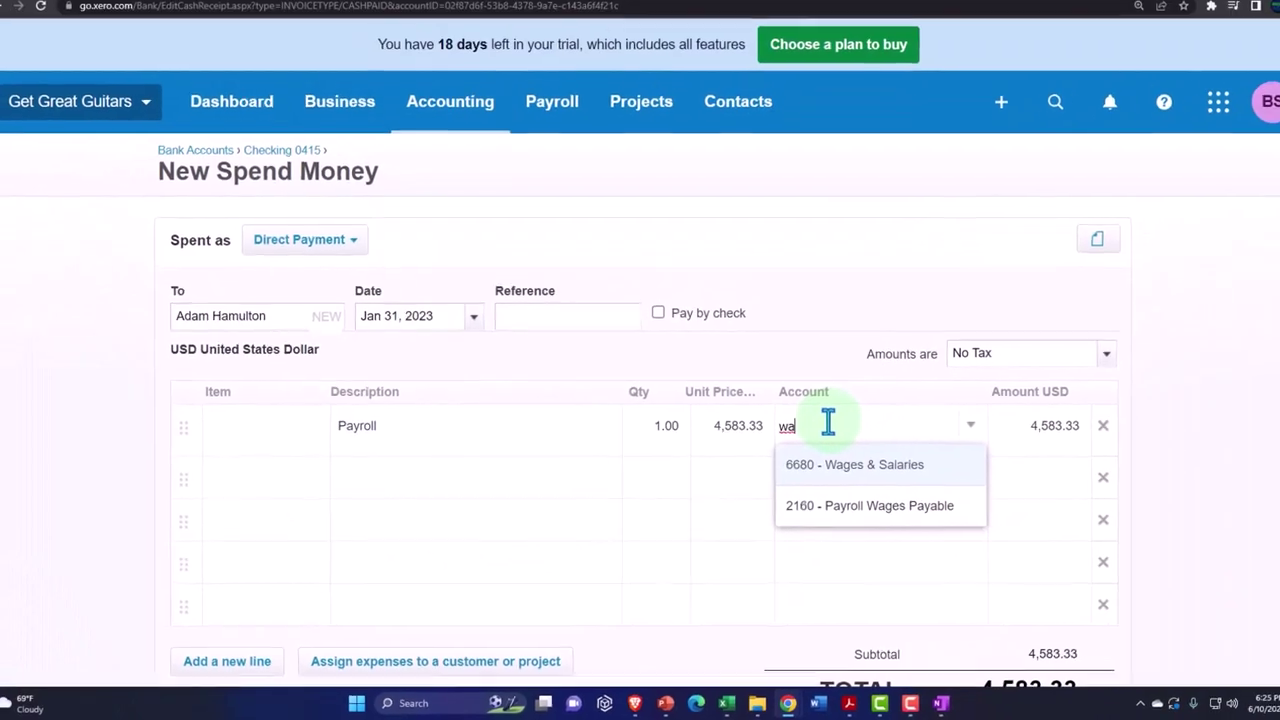
click(840, 487)
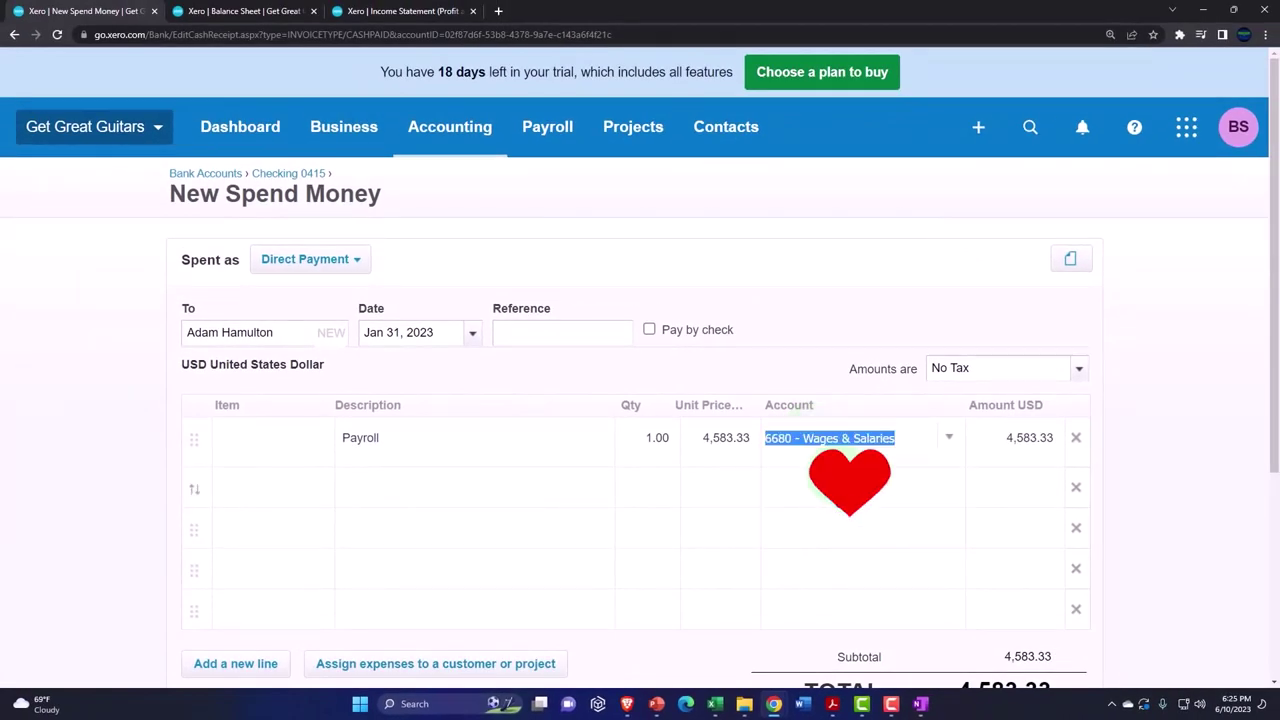
click(840, 487)
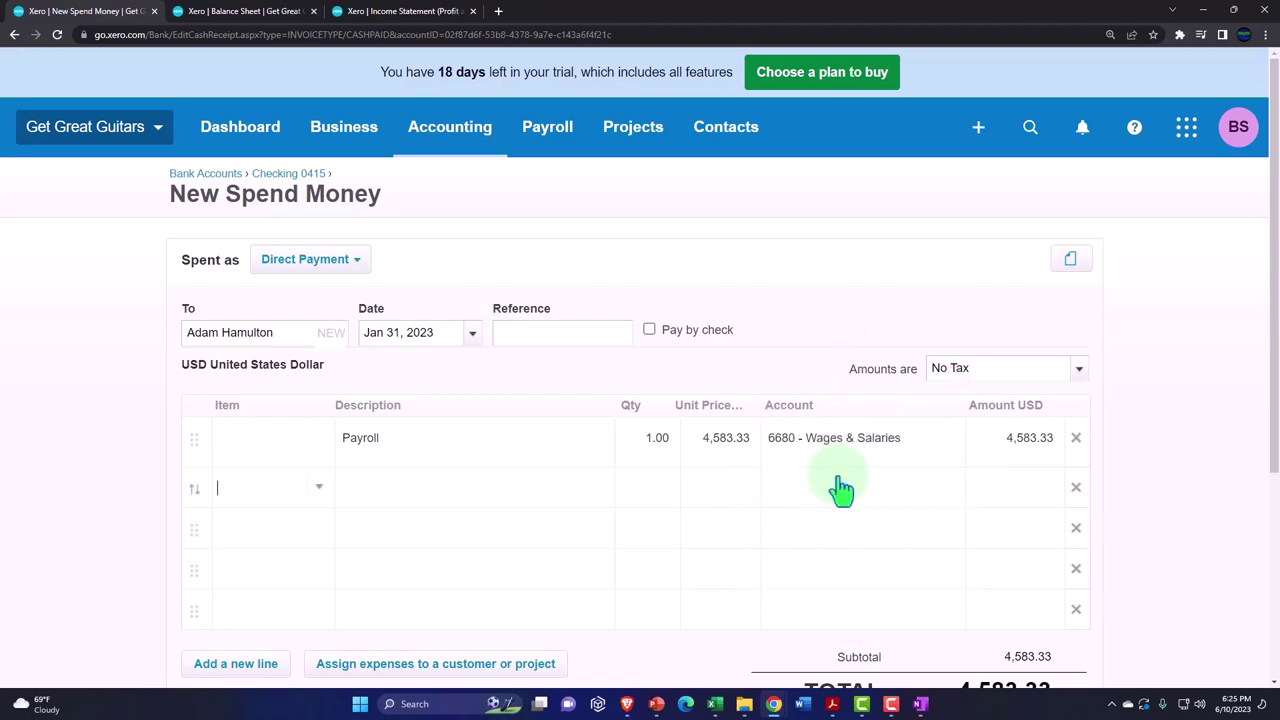
- Start a second line, checking the employee's payroll expense and liability figures in Excel
key(Tab)
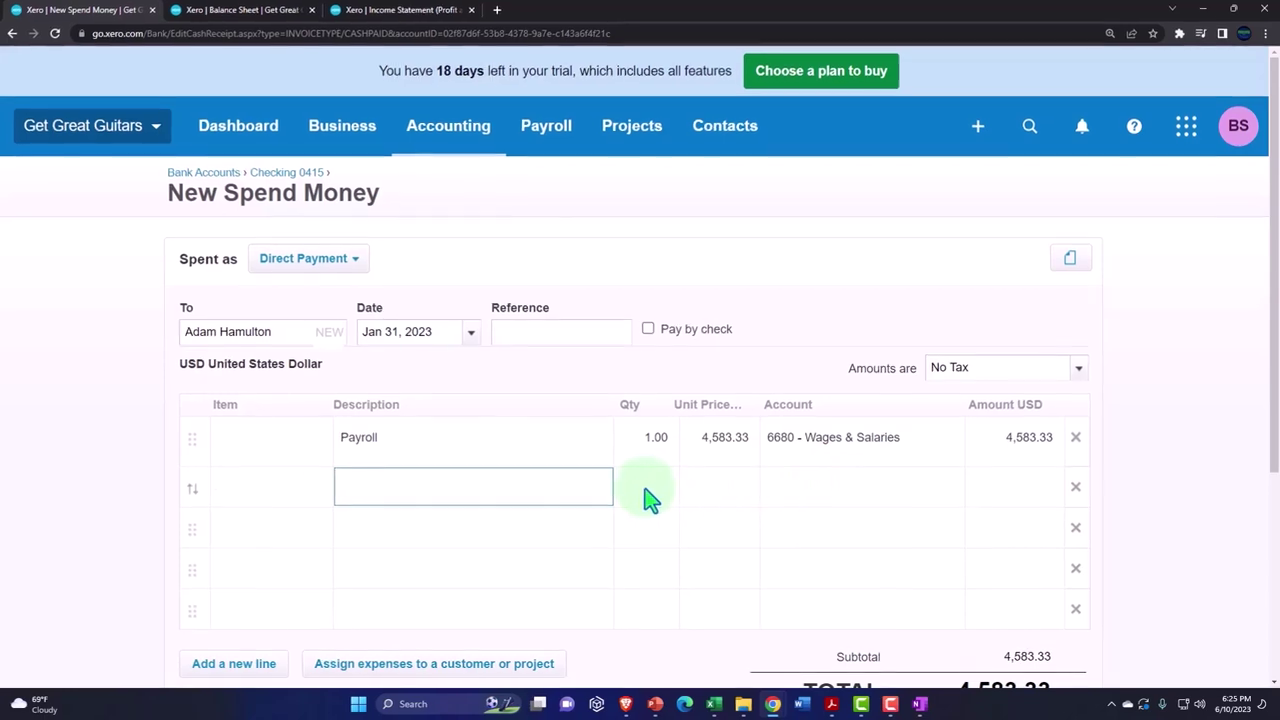
key(Escape)
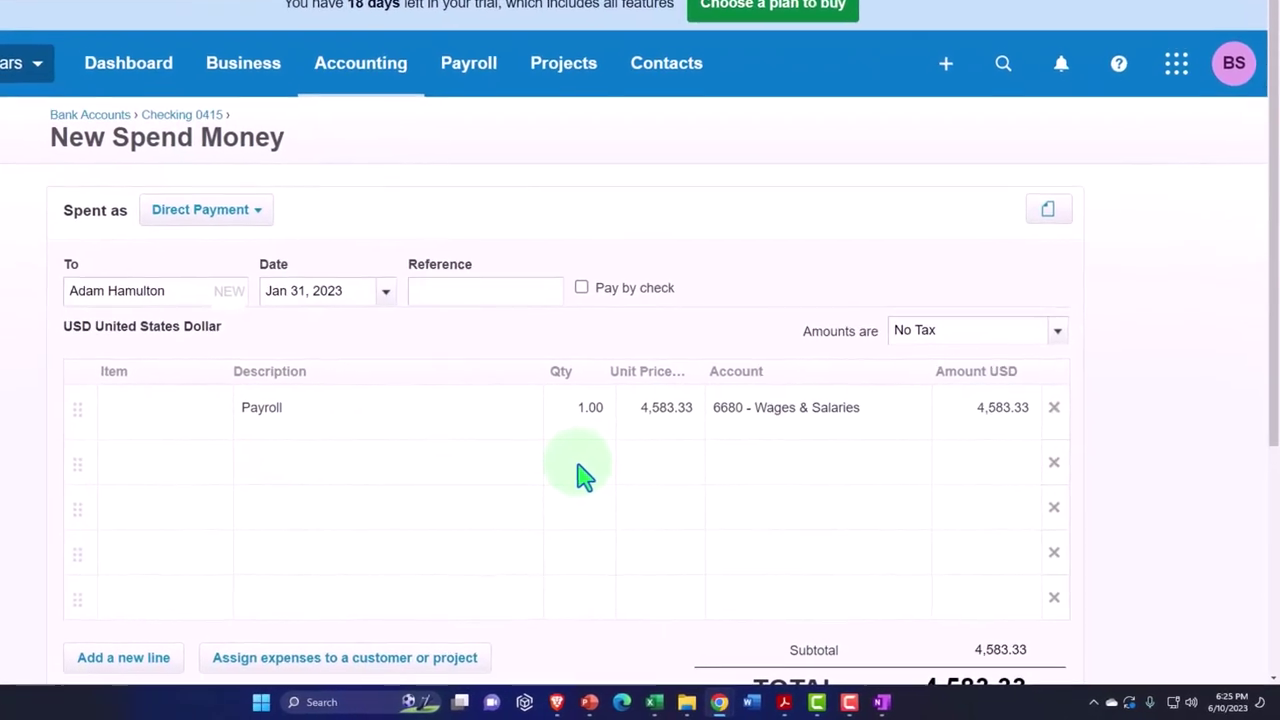
click(578, 465)
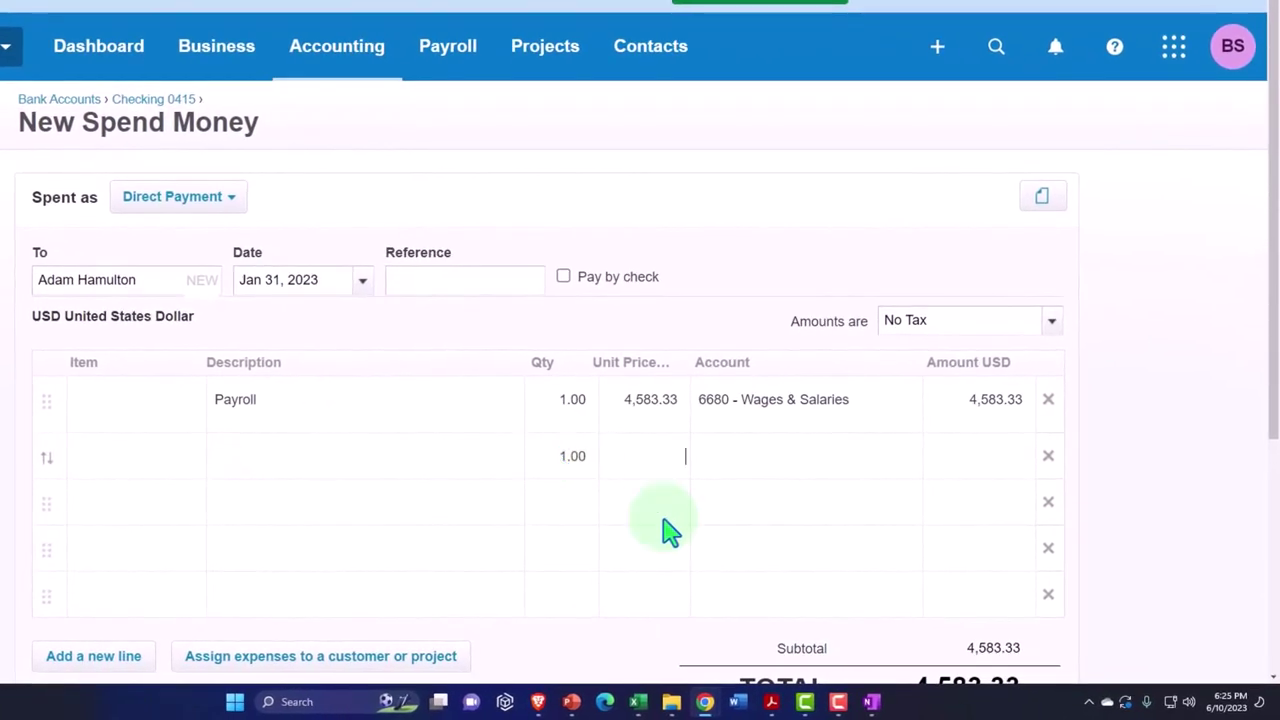
mouse_move(637, 701)
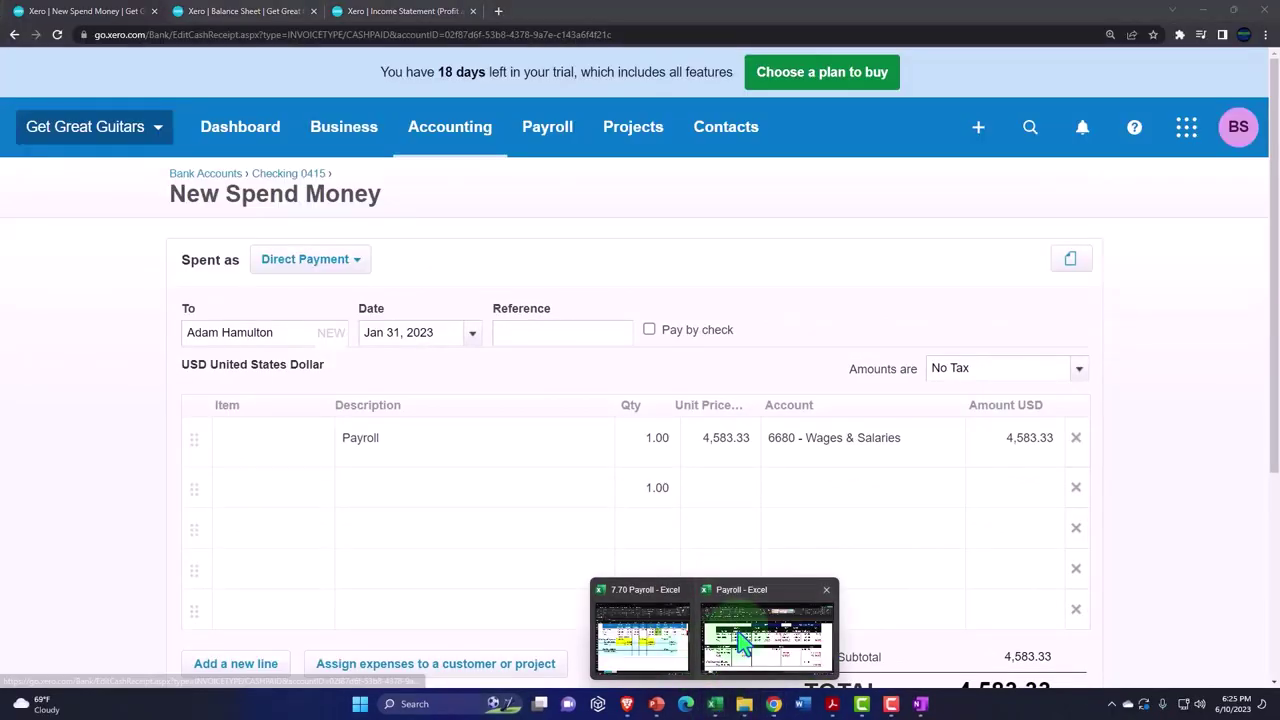
click(741, 643)
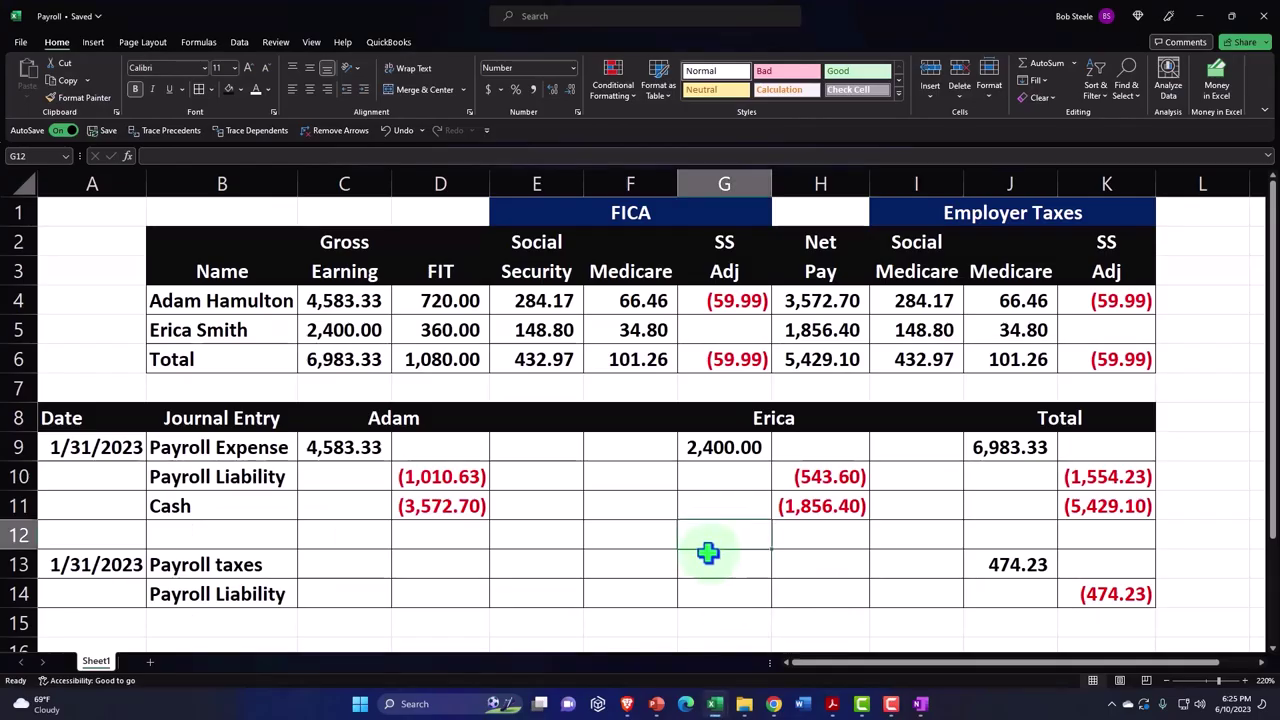
click(345, 447)
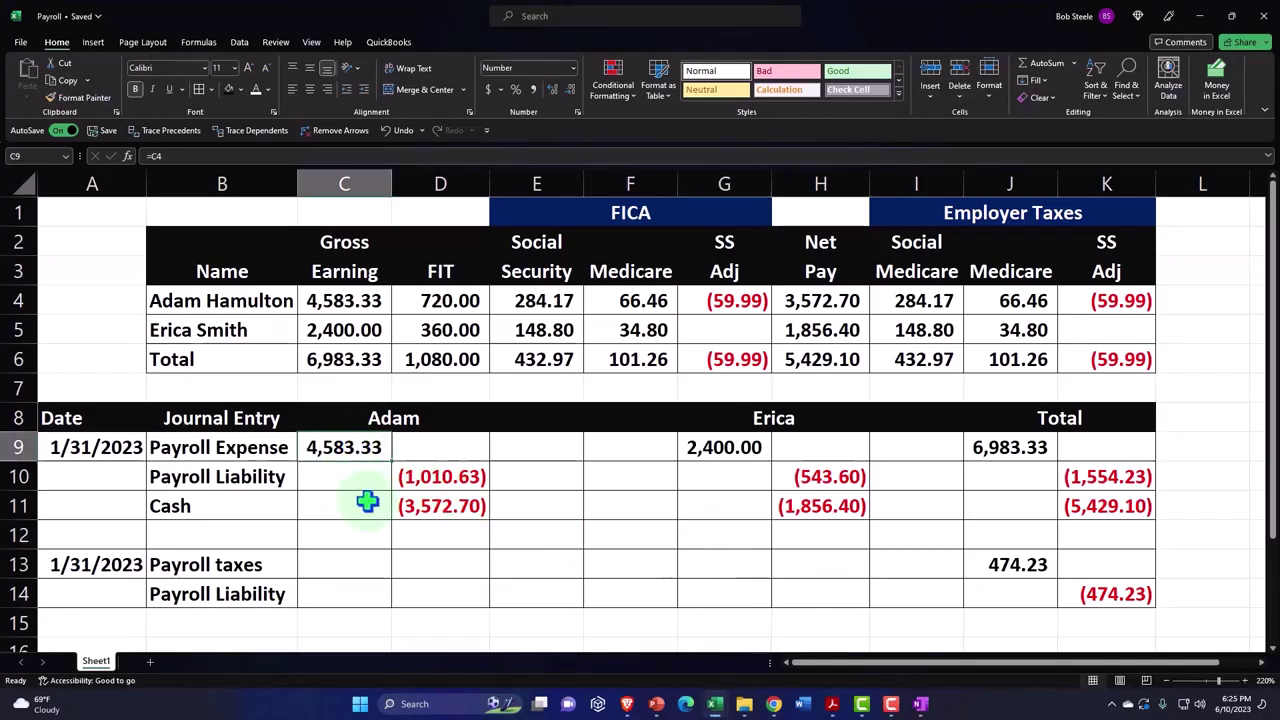
click(427, 471)
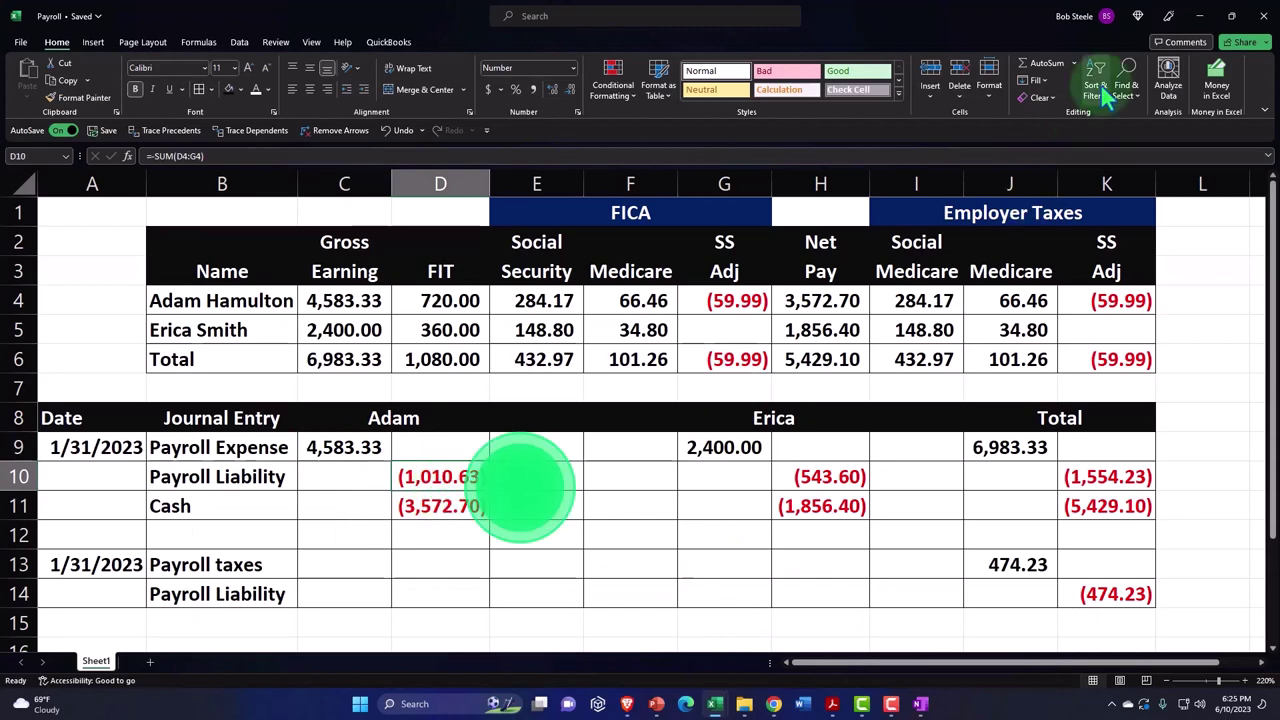
click(1199, 16)
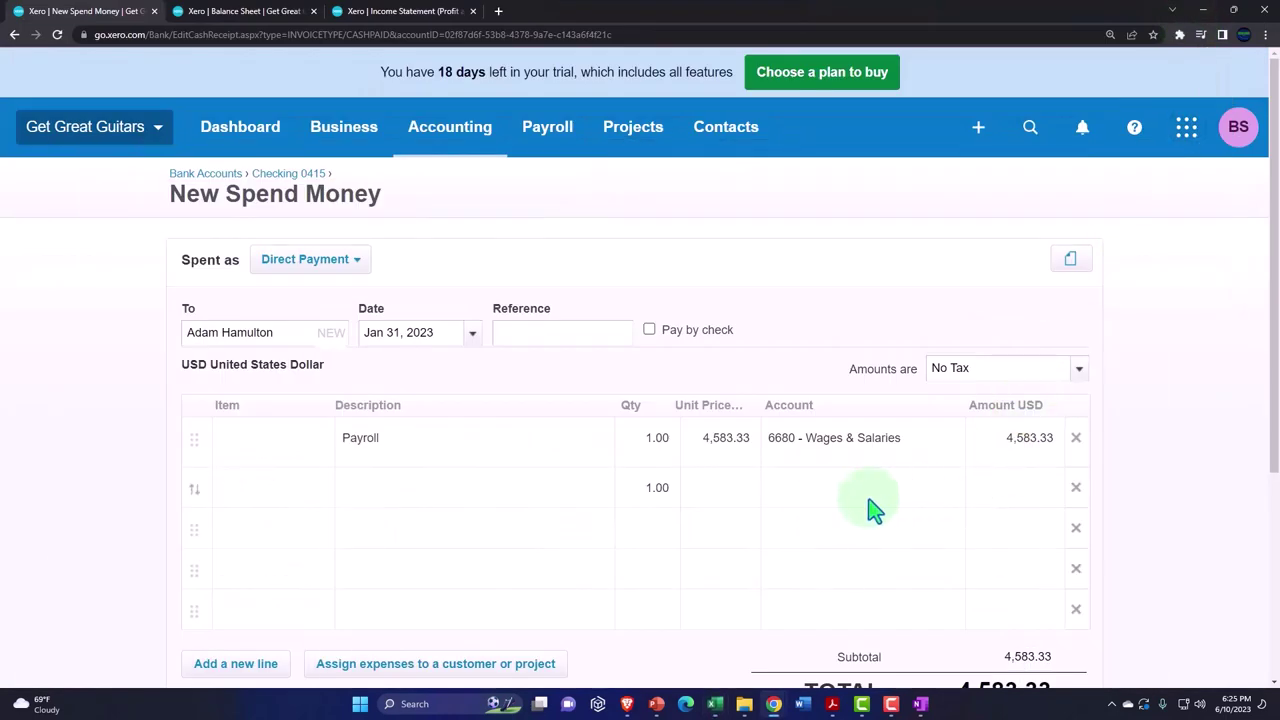
- Enter -1,010.63 on line two coded to 2170 - Federal Payroll Liability, totalling 3,572.70
text(-1,010.6)
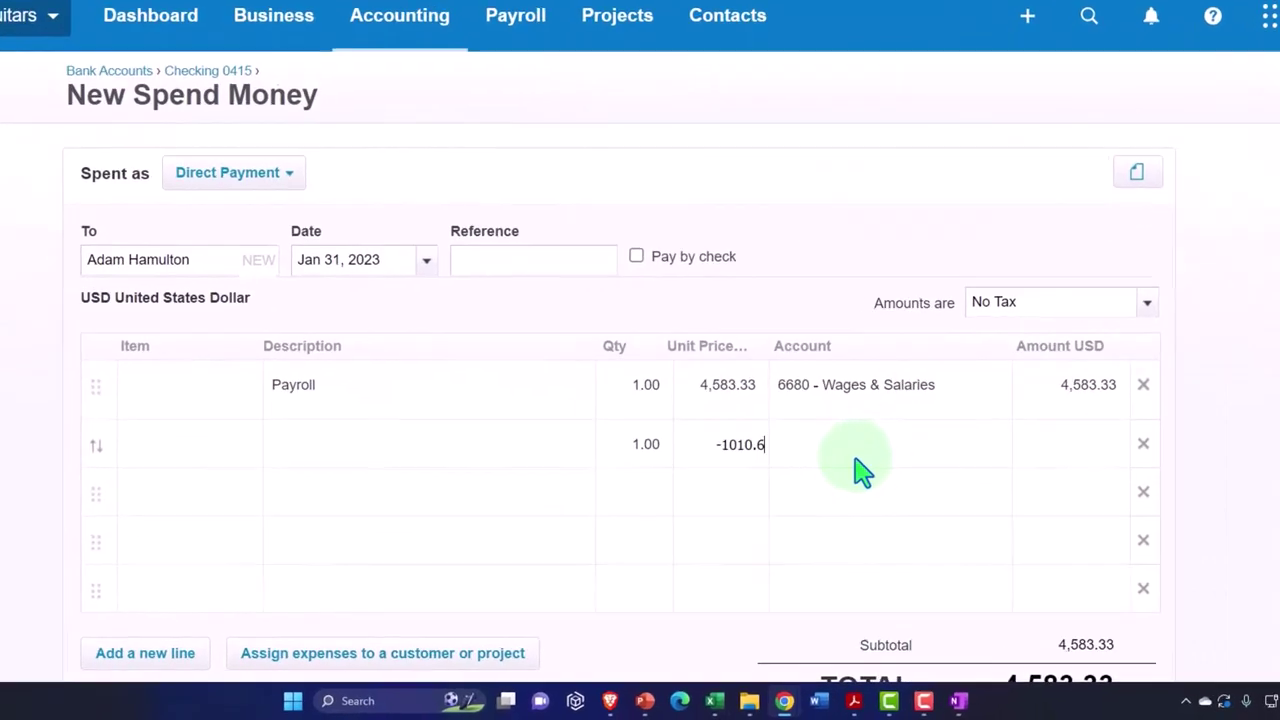
text(3)
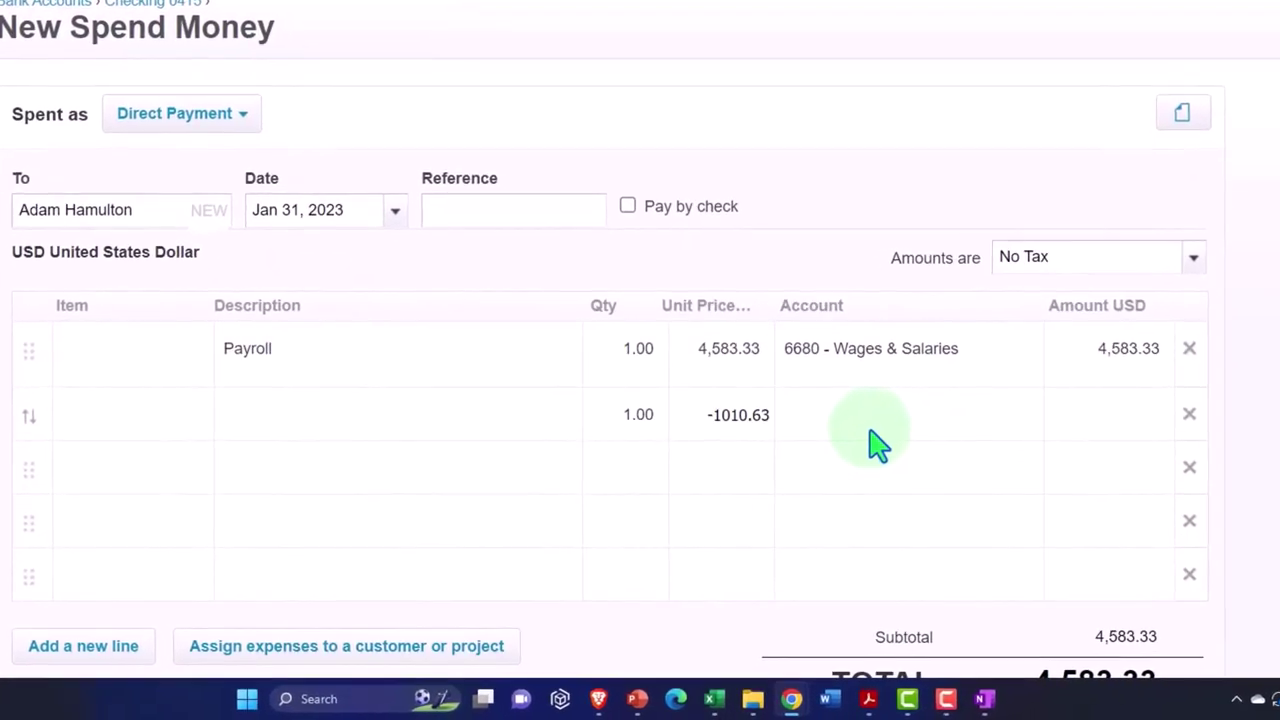
key(Tab)
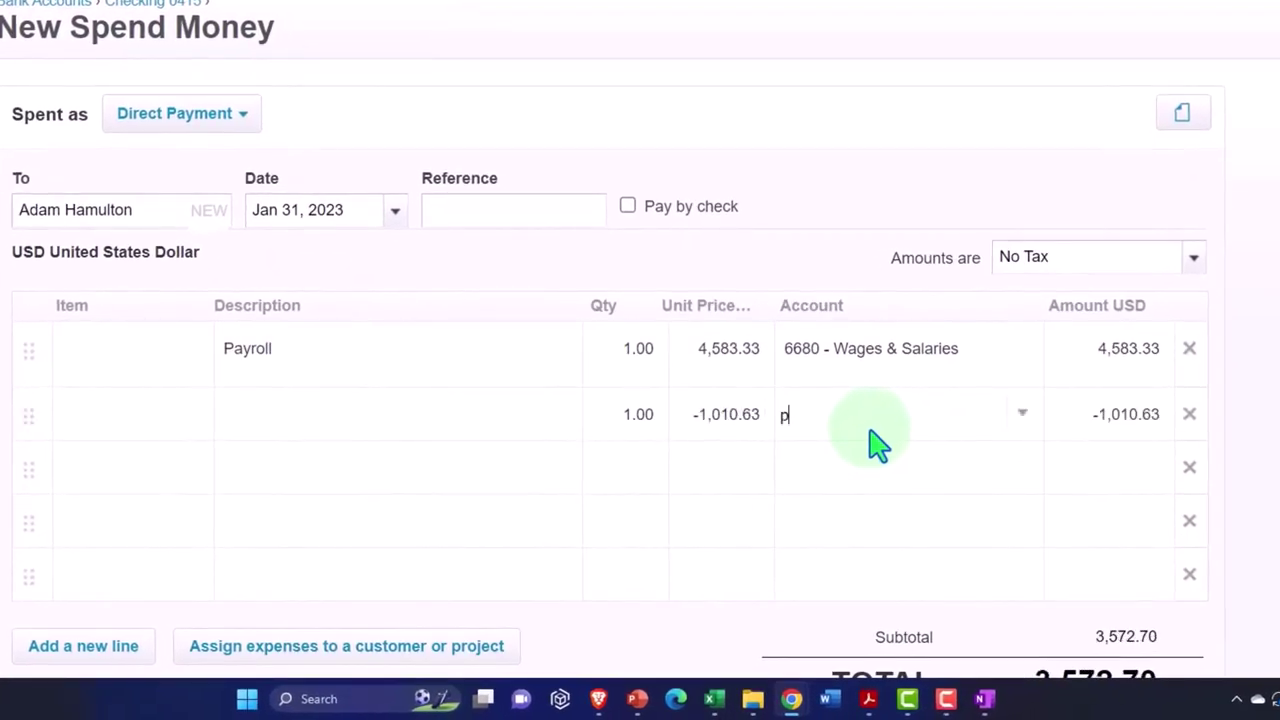
text(payr)
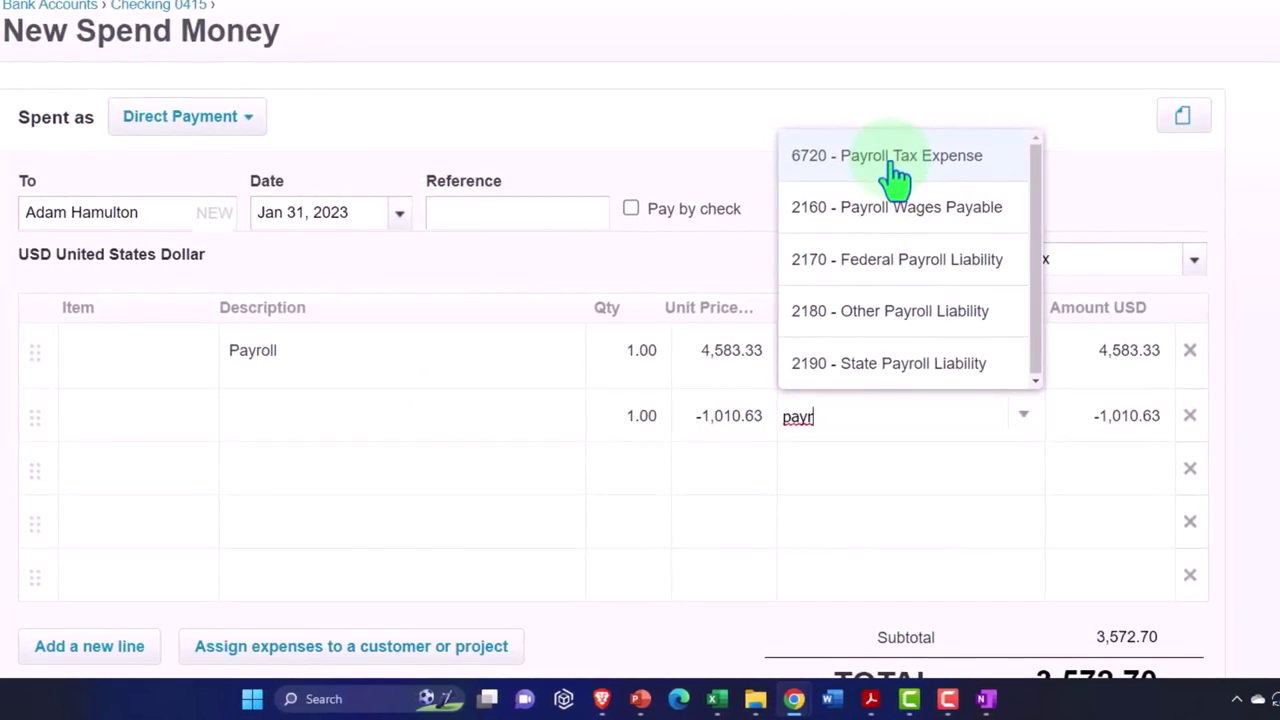
click(902, 262)
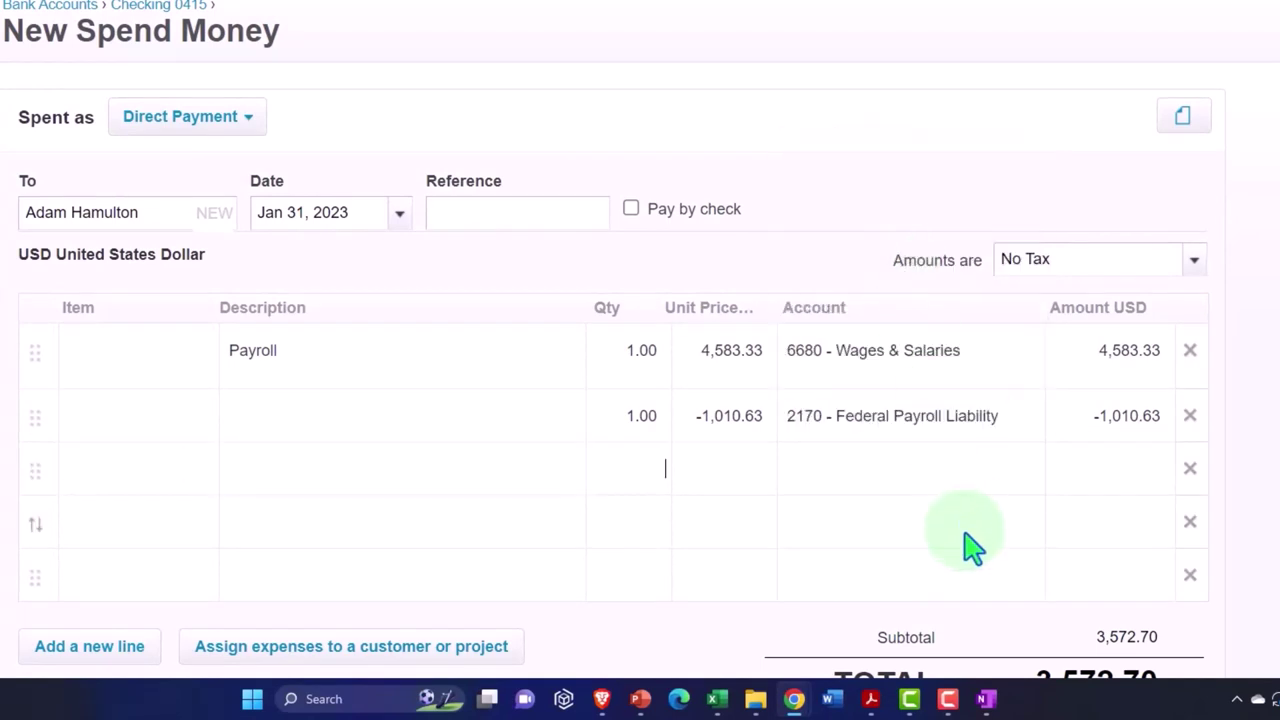
scroll(973, 545, down, 1)
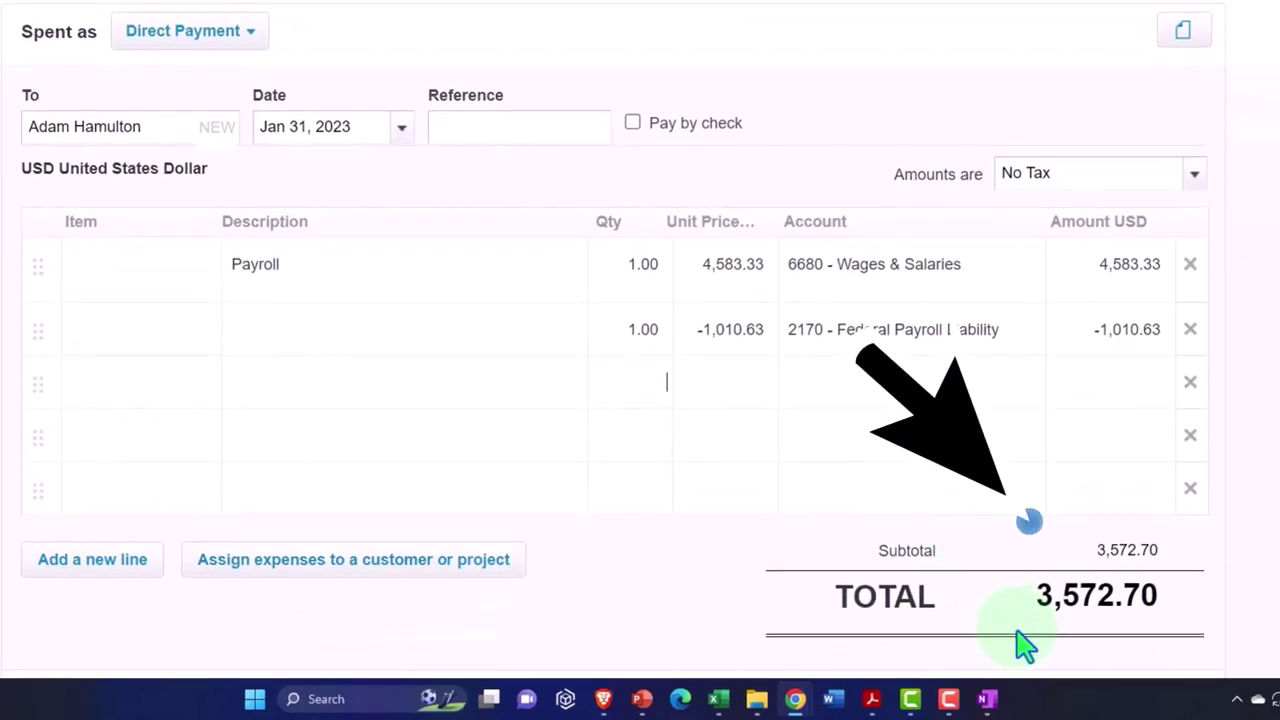
scroll(1025, 645, up, 1)
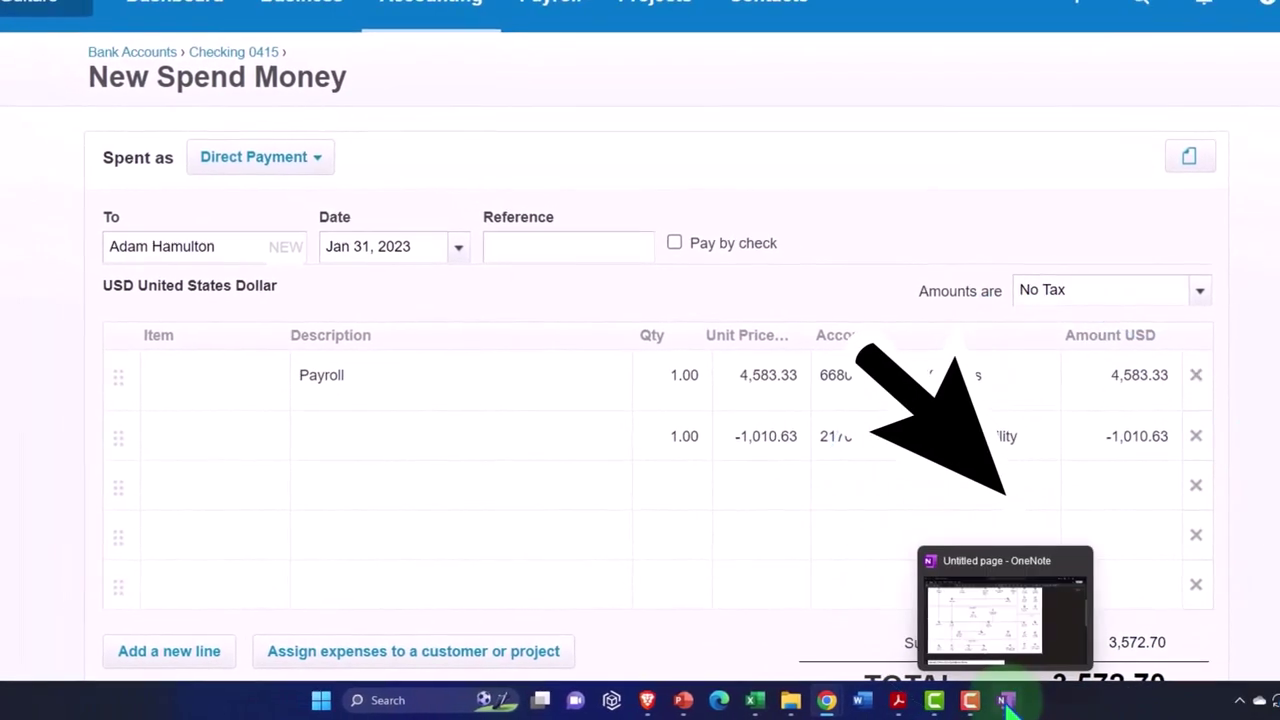
drag(760, 705, 990, 700)
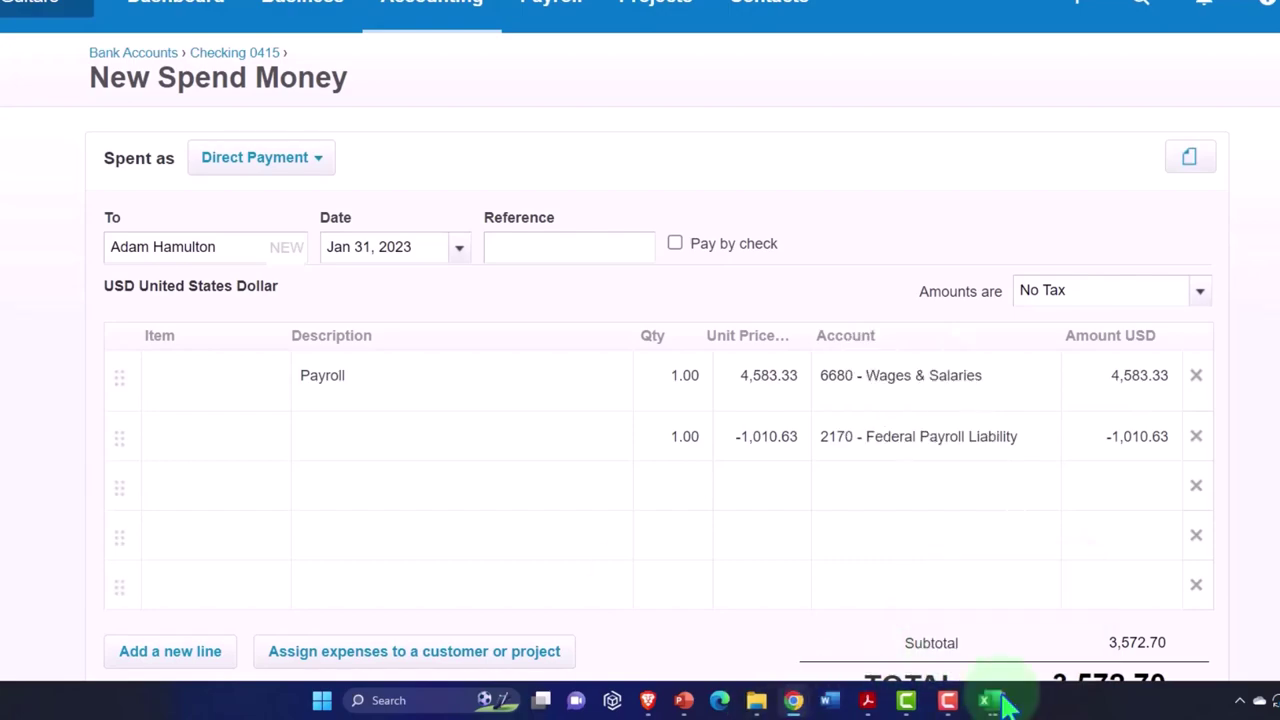
mouse_move(995, 700)
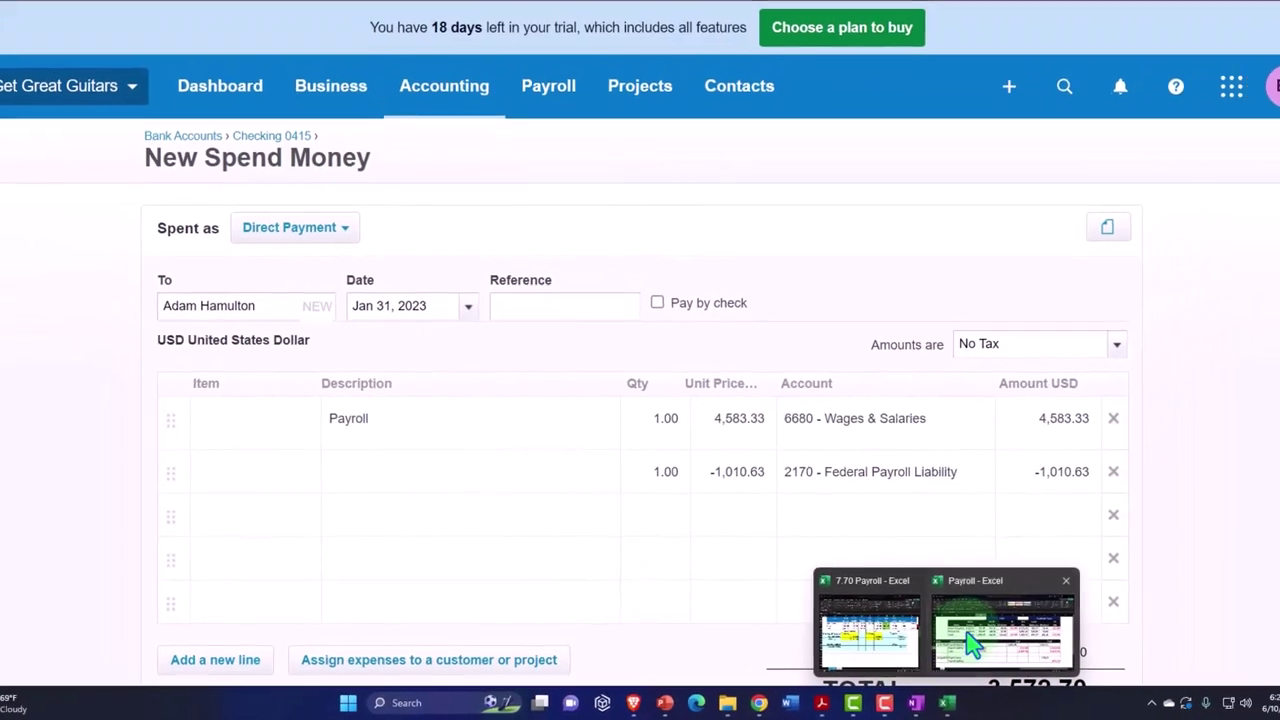
click(925, 655)
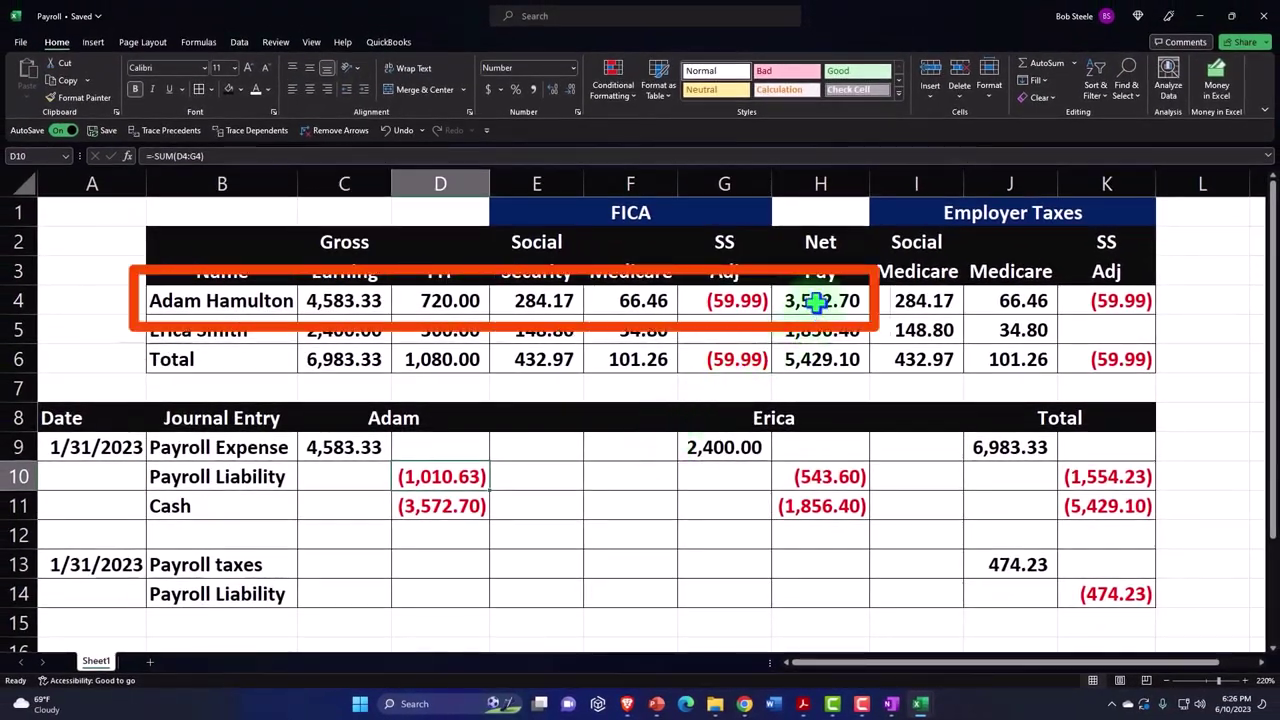
click(820, 294)
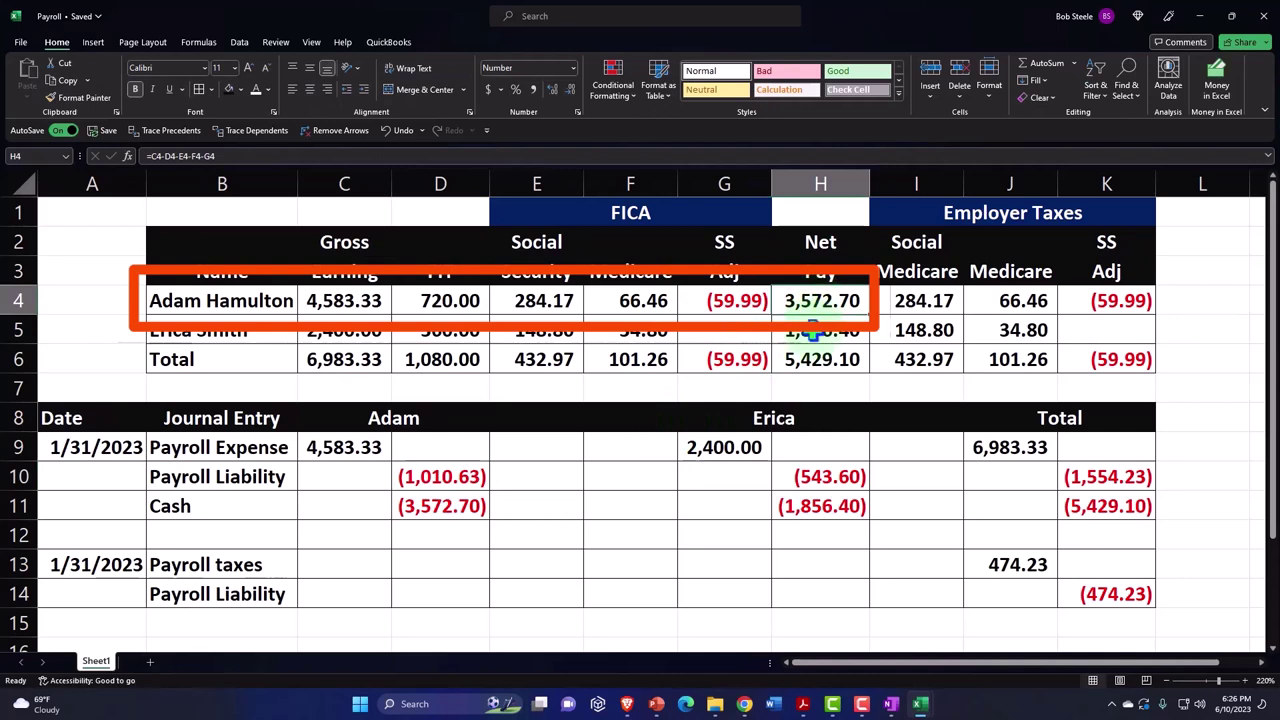
click(366, 302)
drag(437, 314, 737, 297)
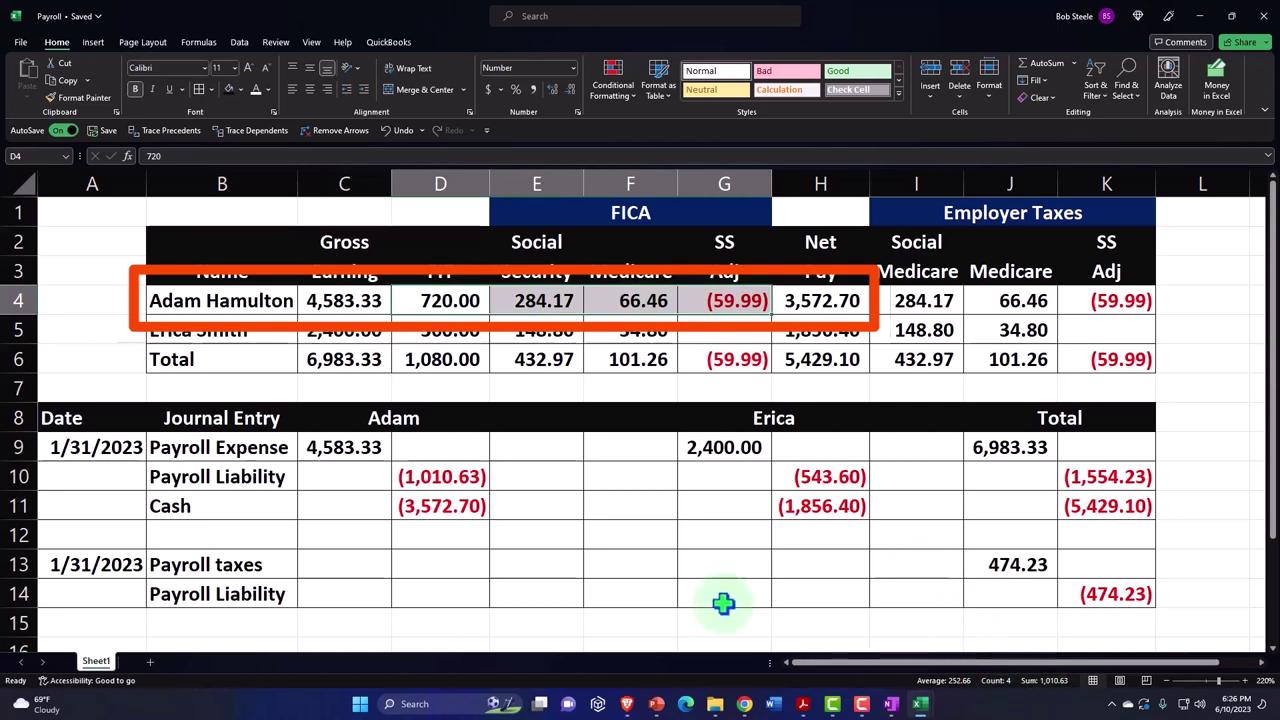
click(625, 565)
click(327, 447)
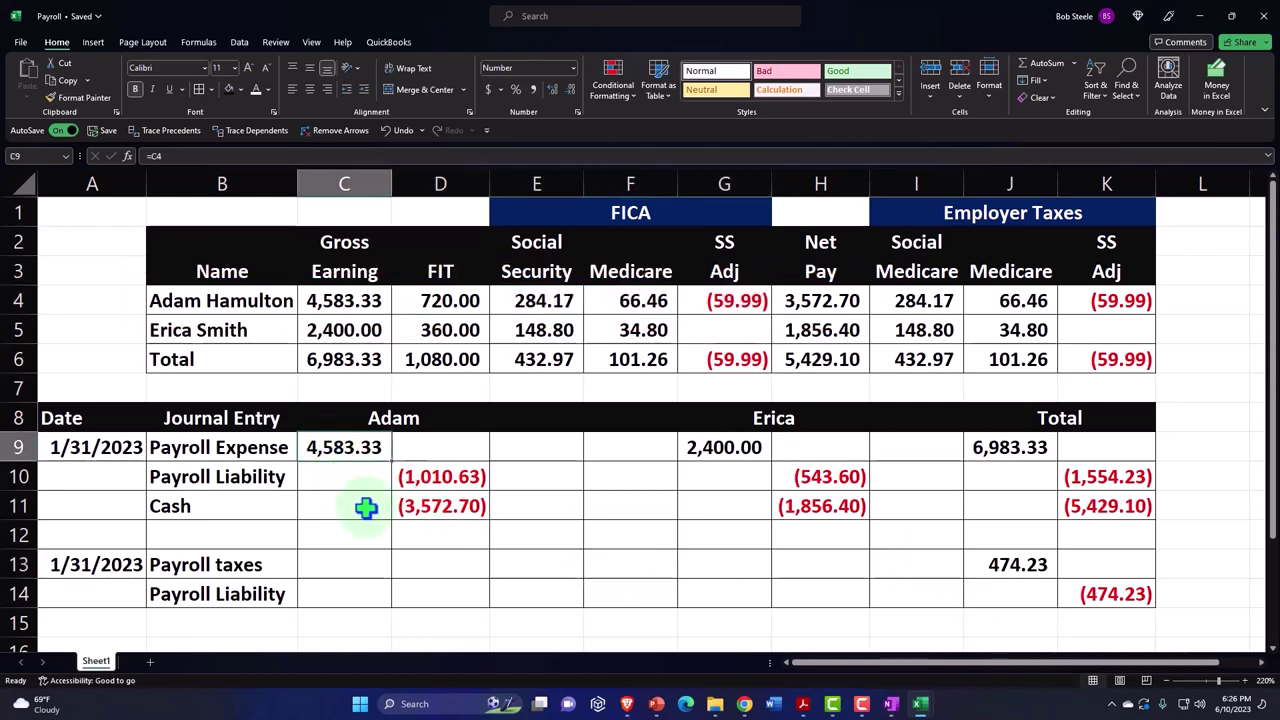
click(428, 514)
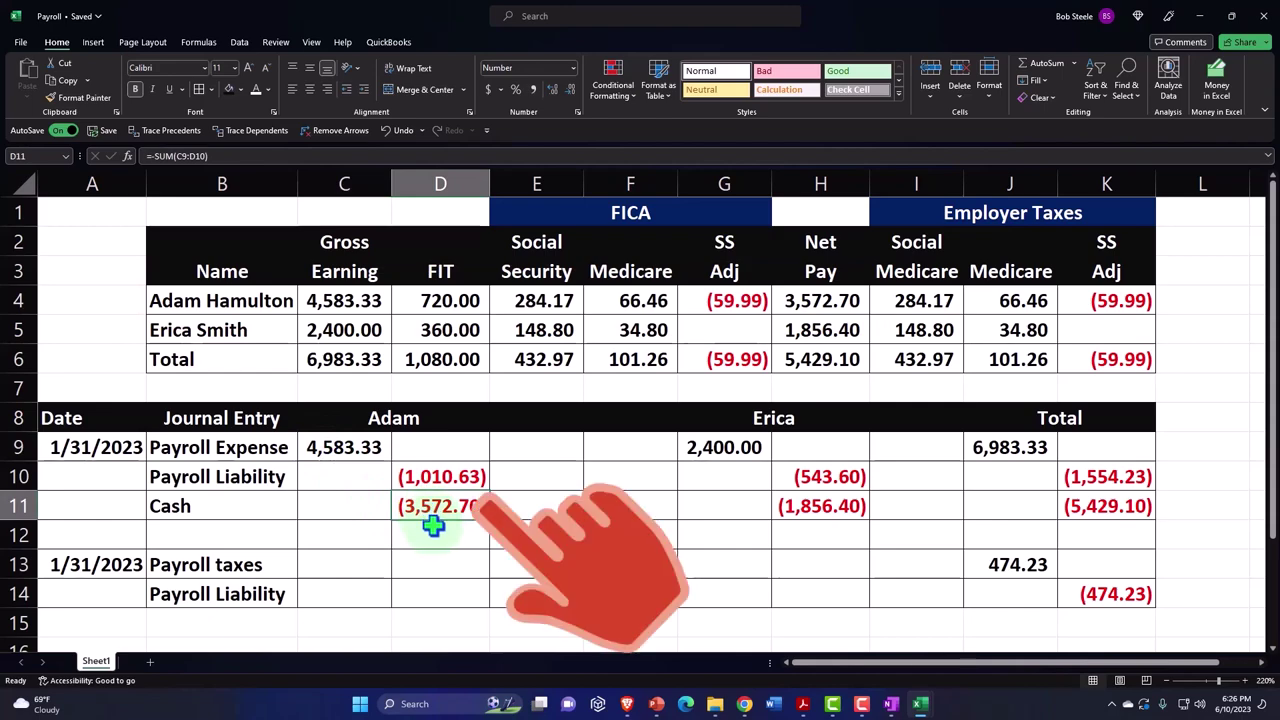
click(440, 477)
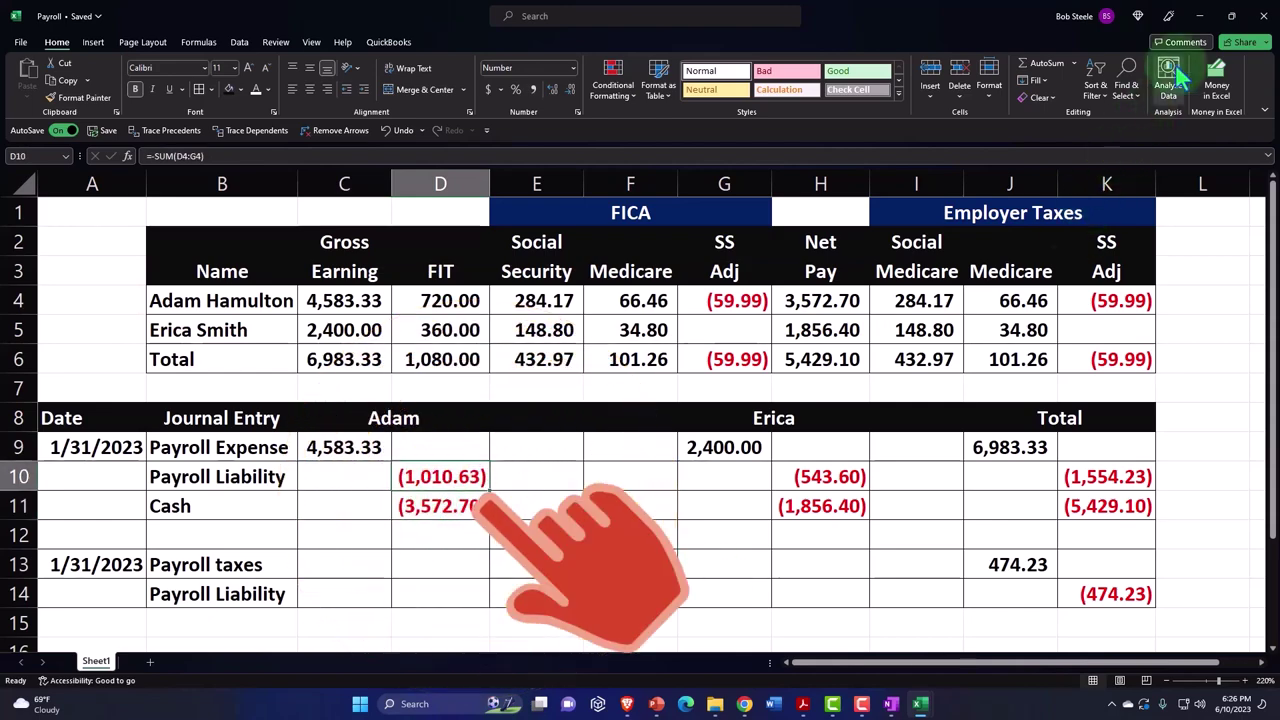
click(1201, 18)
scroll(1114, 463, down, 3)
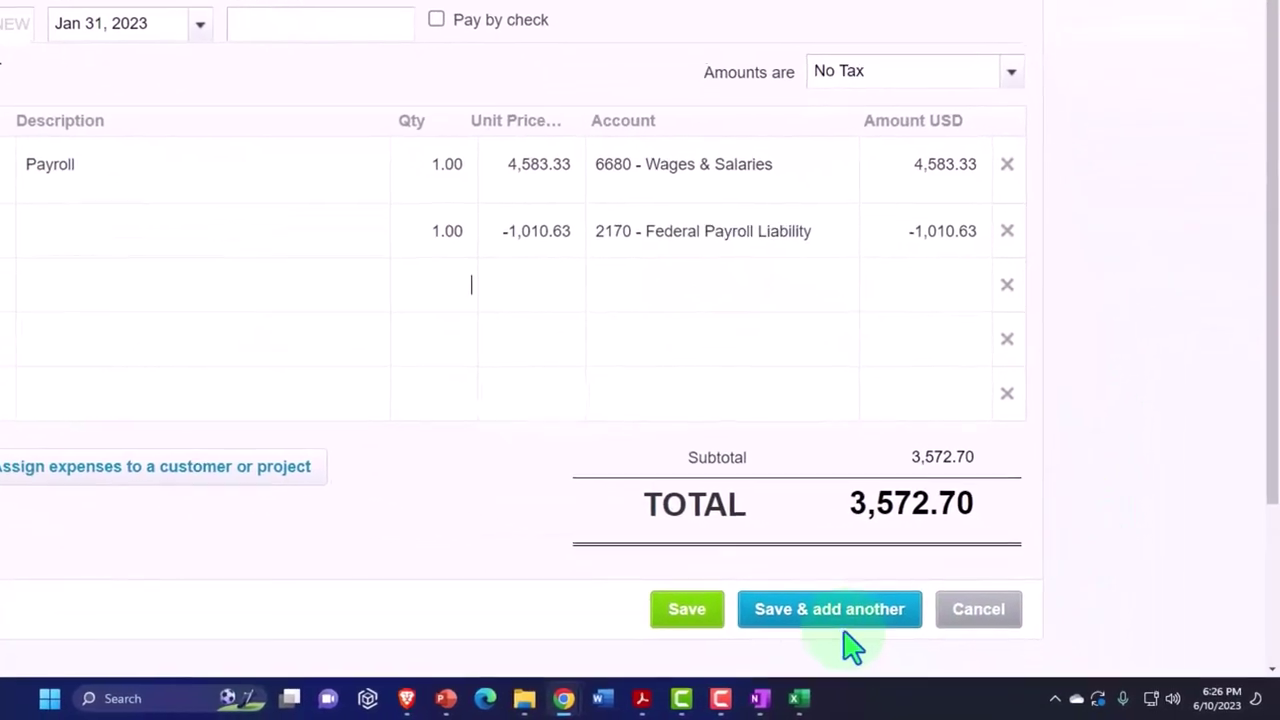
- Save the first payment and enter the second employee as a new payee contact
click(846, 640)
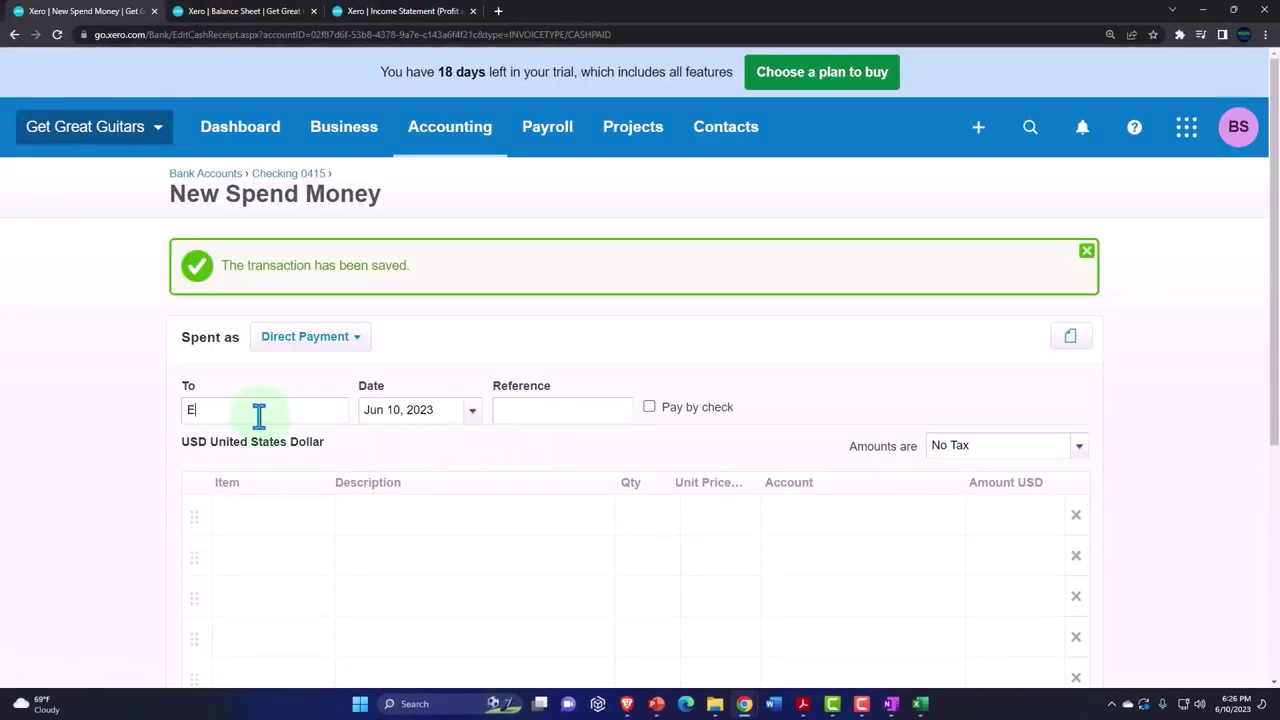
click(259, 410)
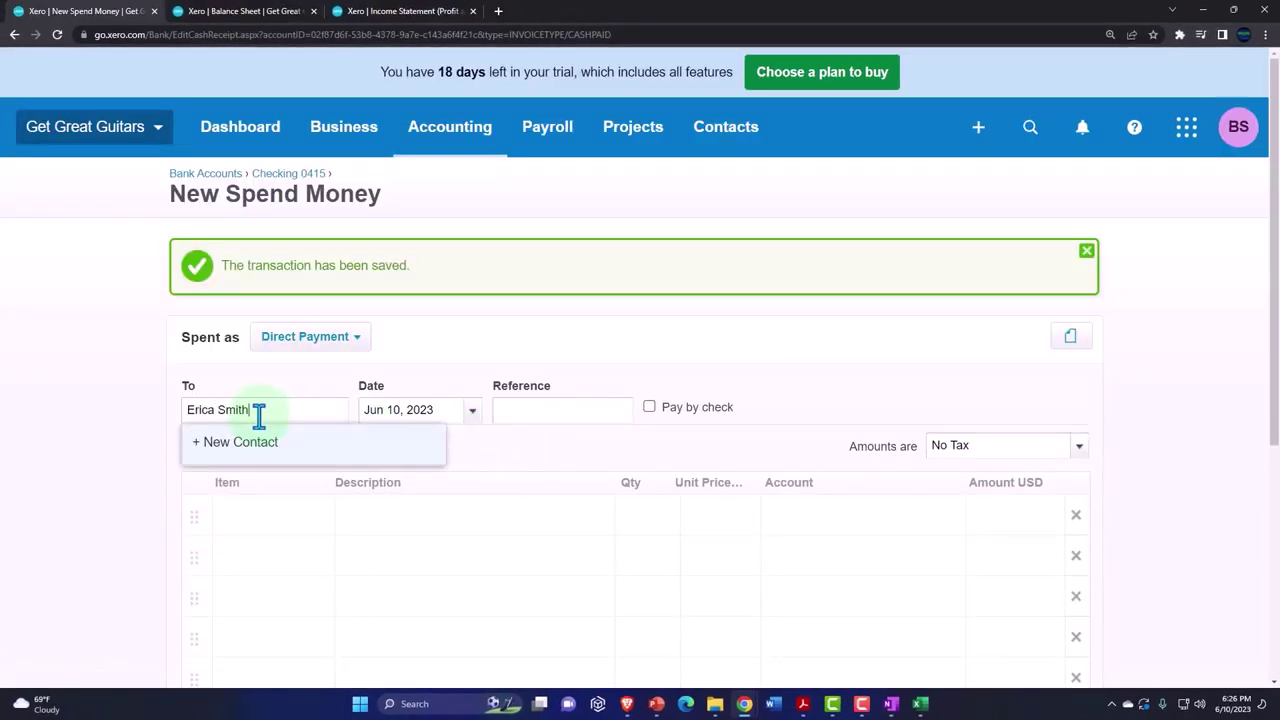
key(Tab)
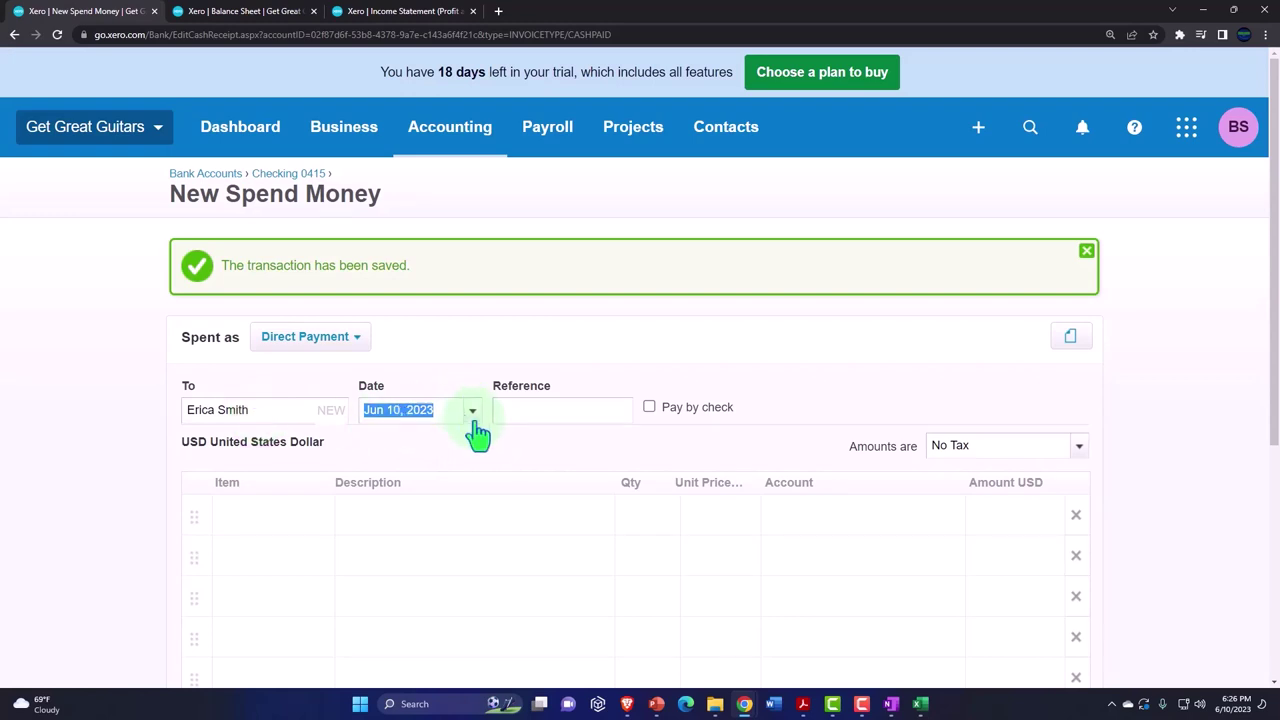
- Date the payment Jan 31, 2023 and describe the first line as Payroll
click(474, 420)
click(381, 360)
click(381, 360)
click(381, 360)
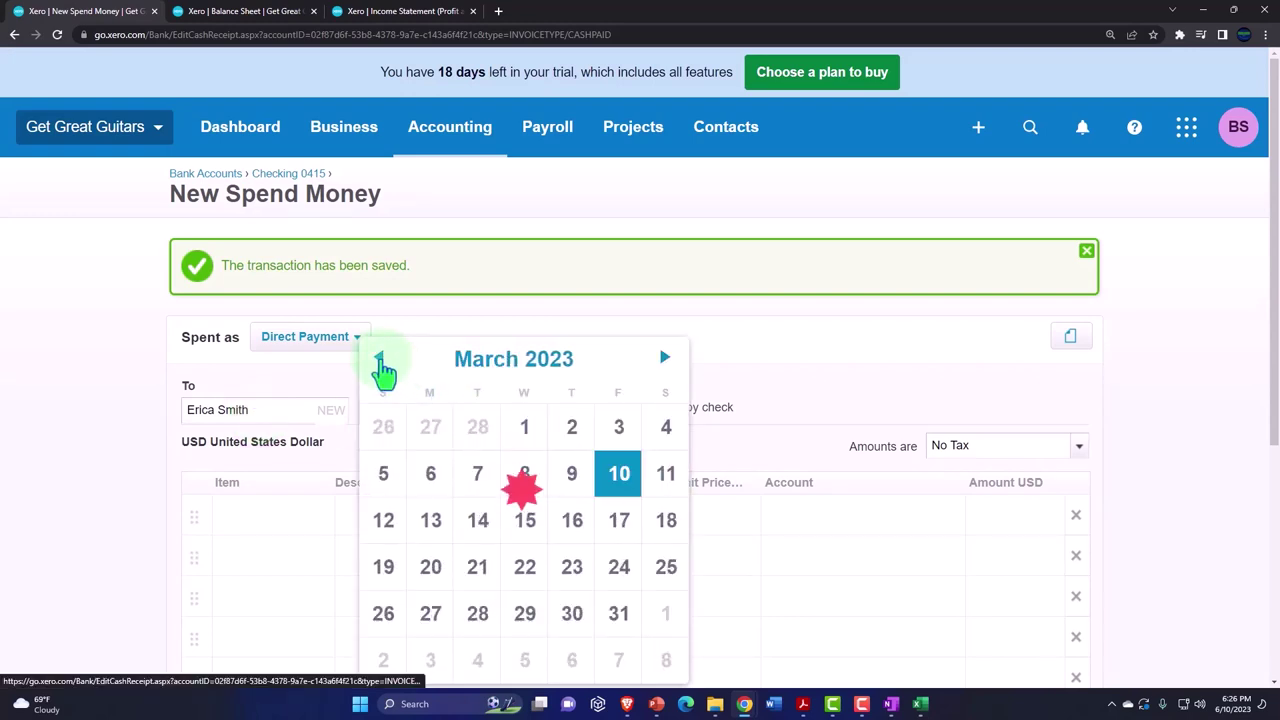
click(381, 360)
click(381, 360)
click(478, 660)
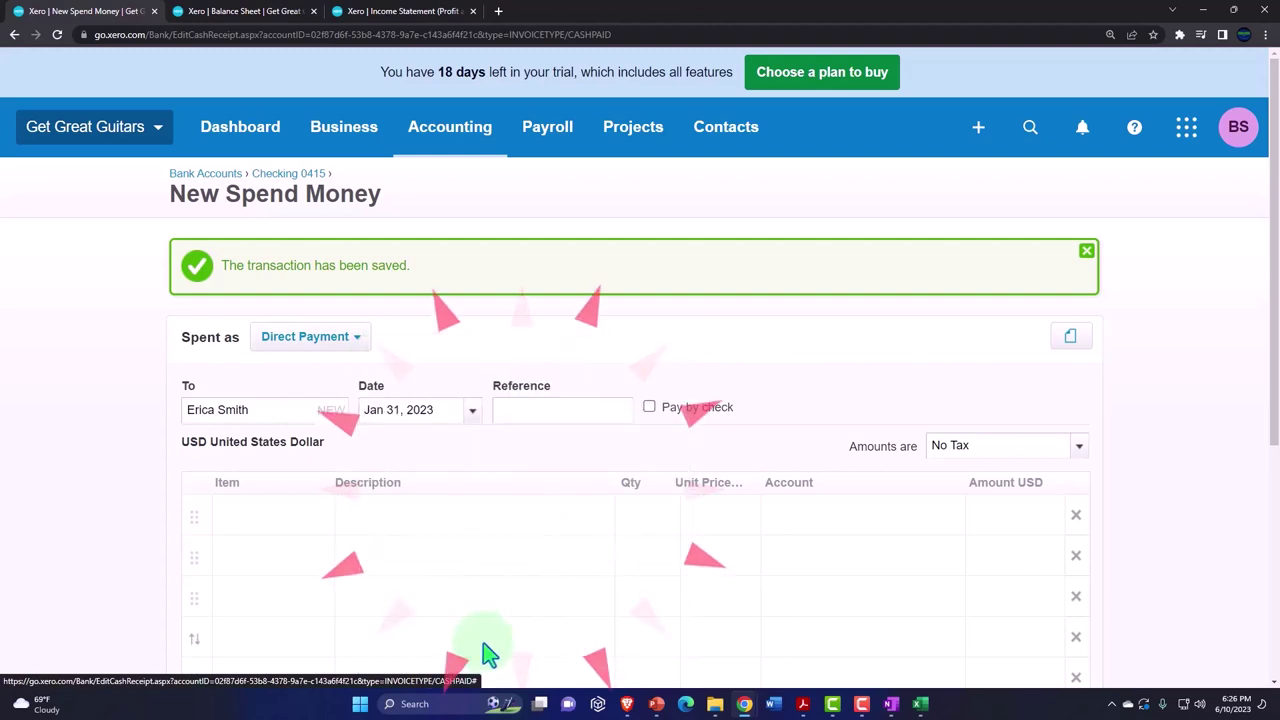
key(Tab)
key(Tab)
key(Tab)
key(Tab)
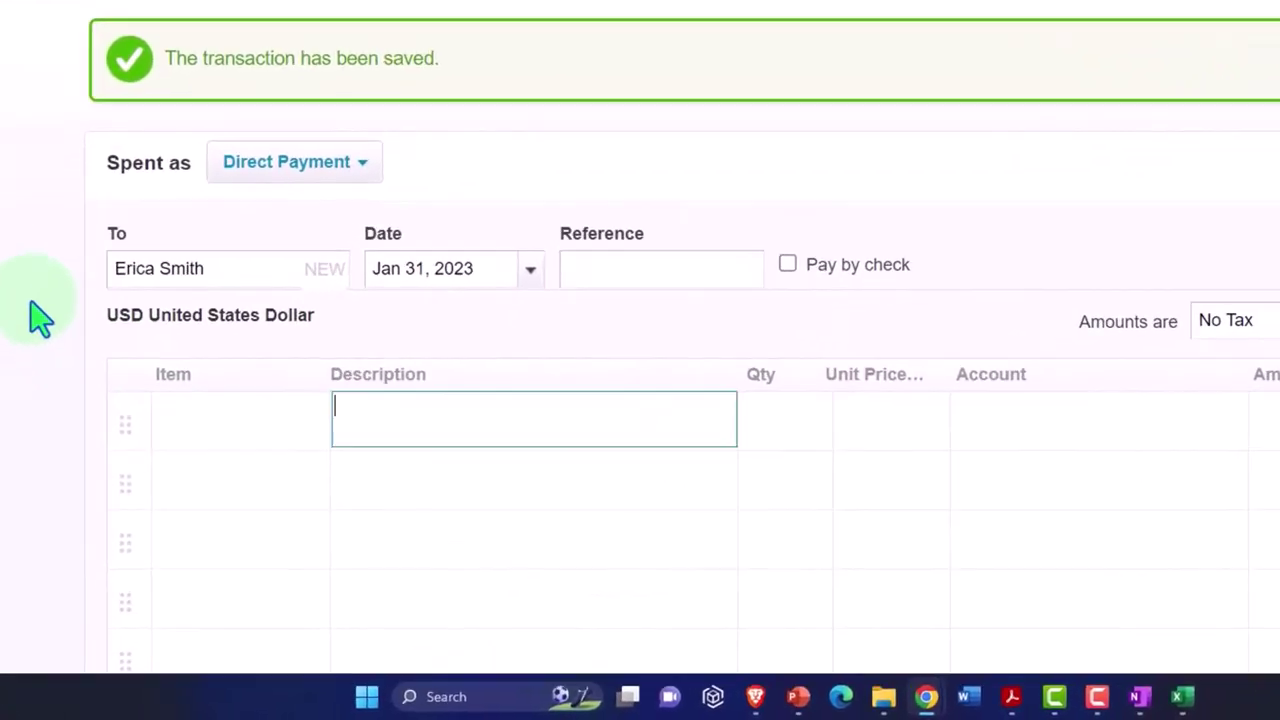
scroll(110, 308, down, 1)
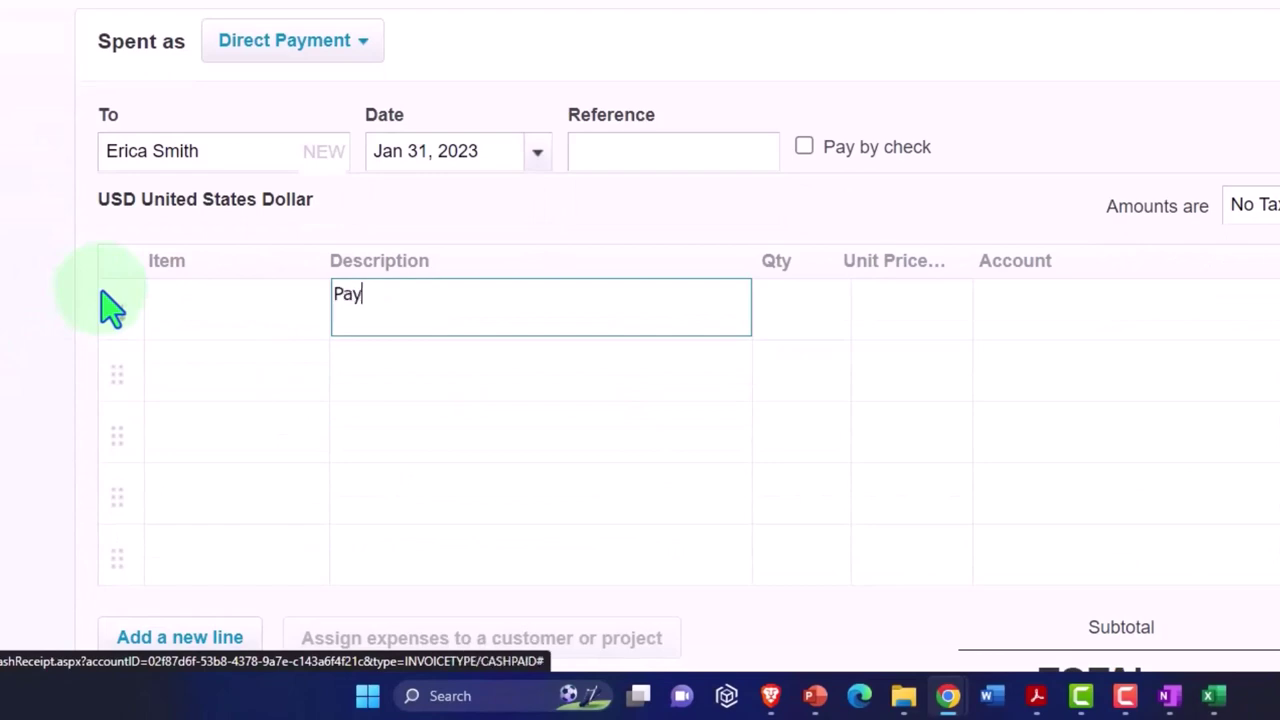
key(Tab)
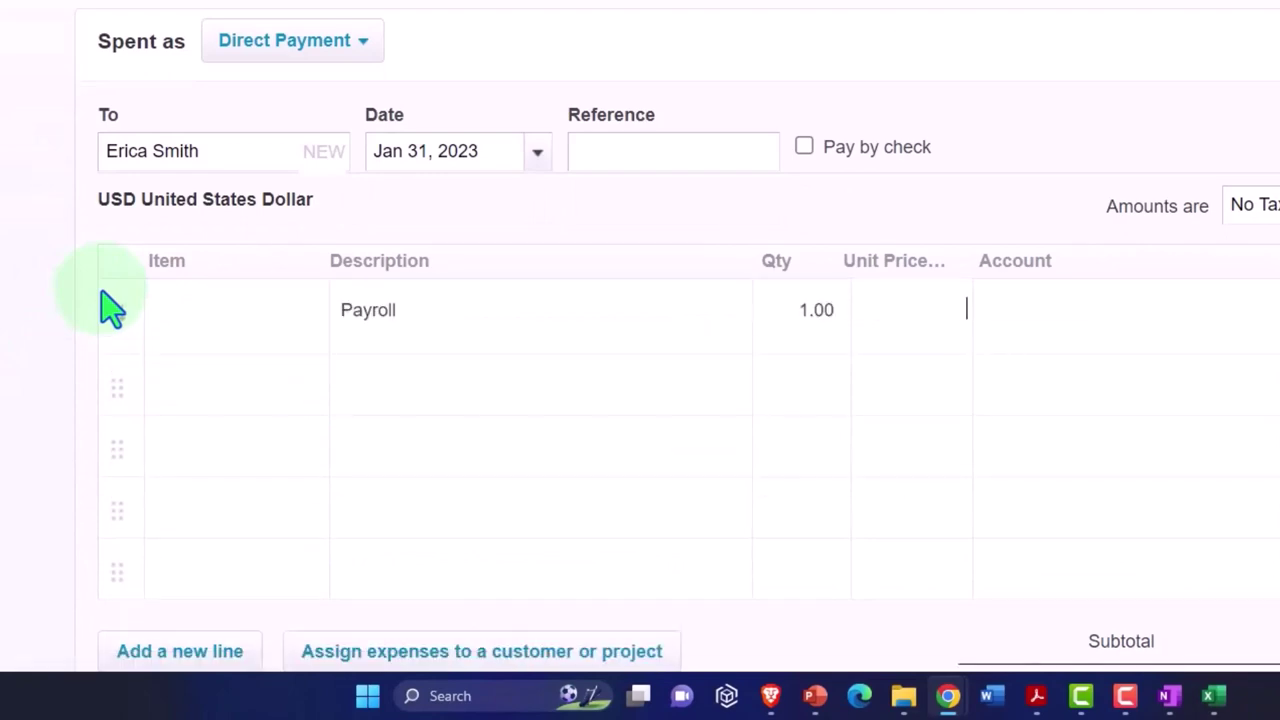
- Check the 2,400.00 expense in Excel and code the first line to 6680 - Wages & Salaries
mouse_move(1213, 695)
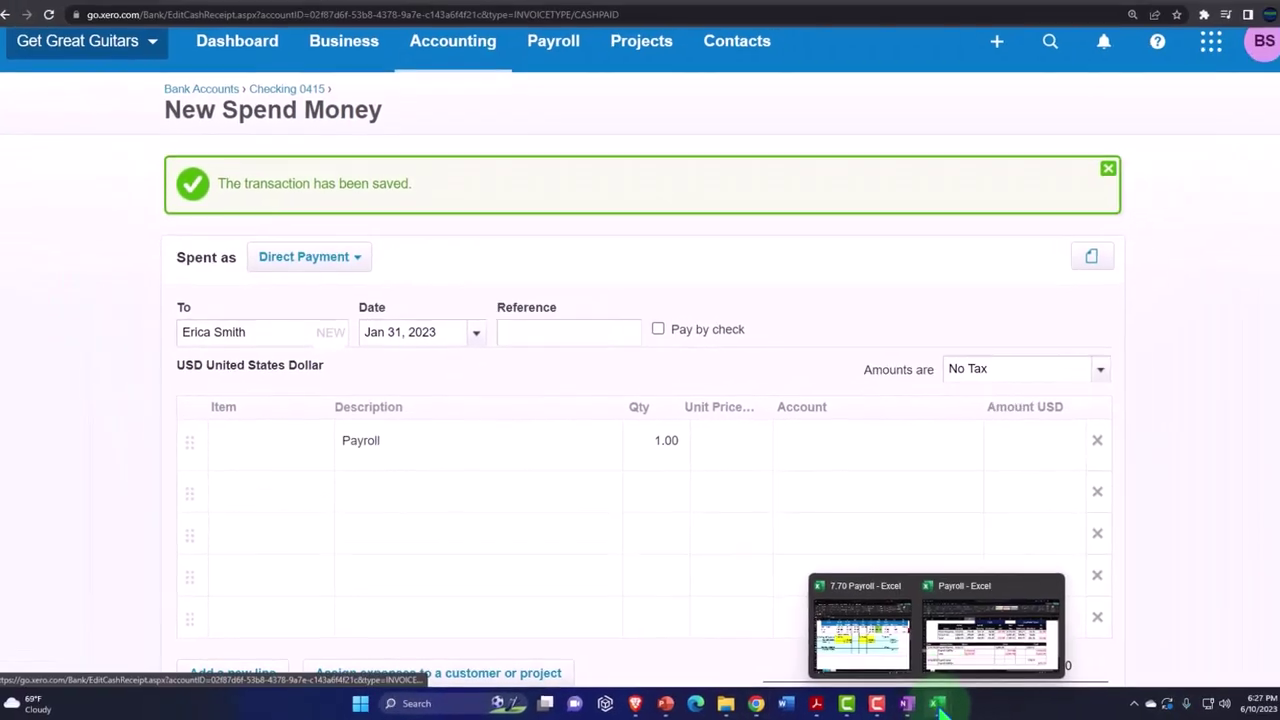
click(960, 655)
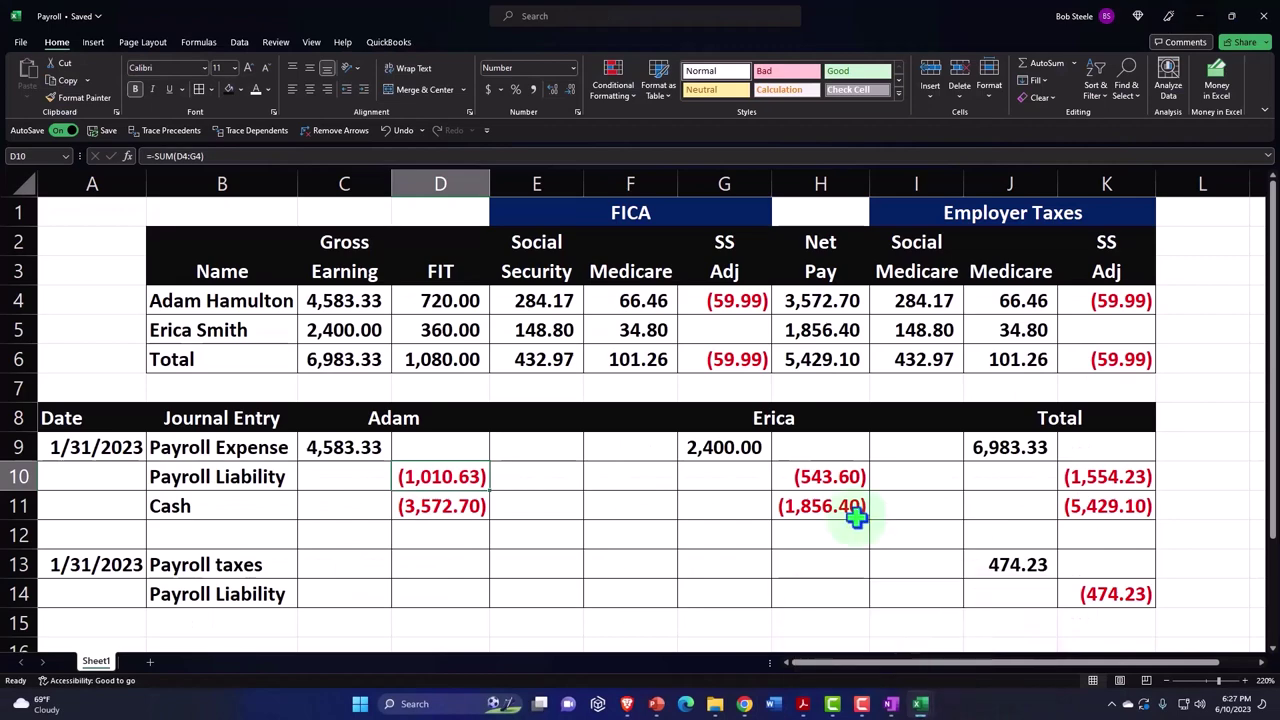
click(731, 445)
click(1203, 18)
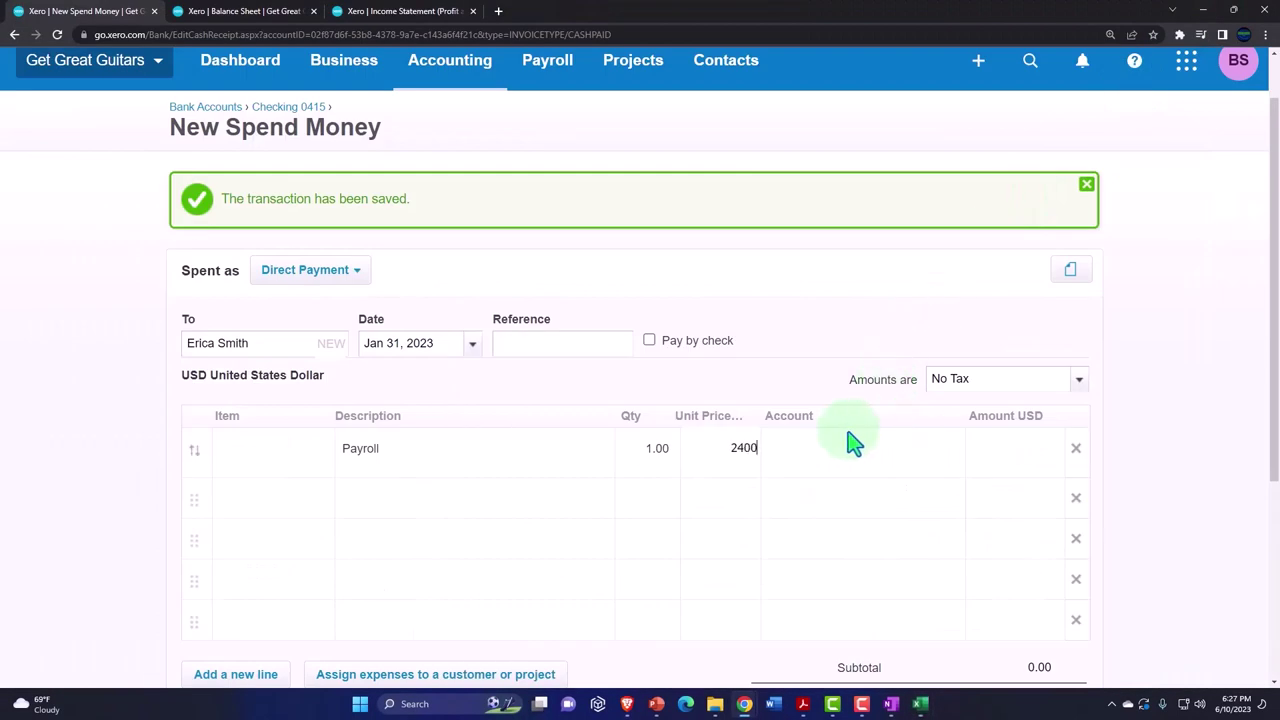
text(wa)
key(Return)
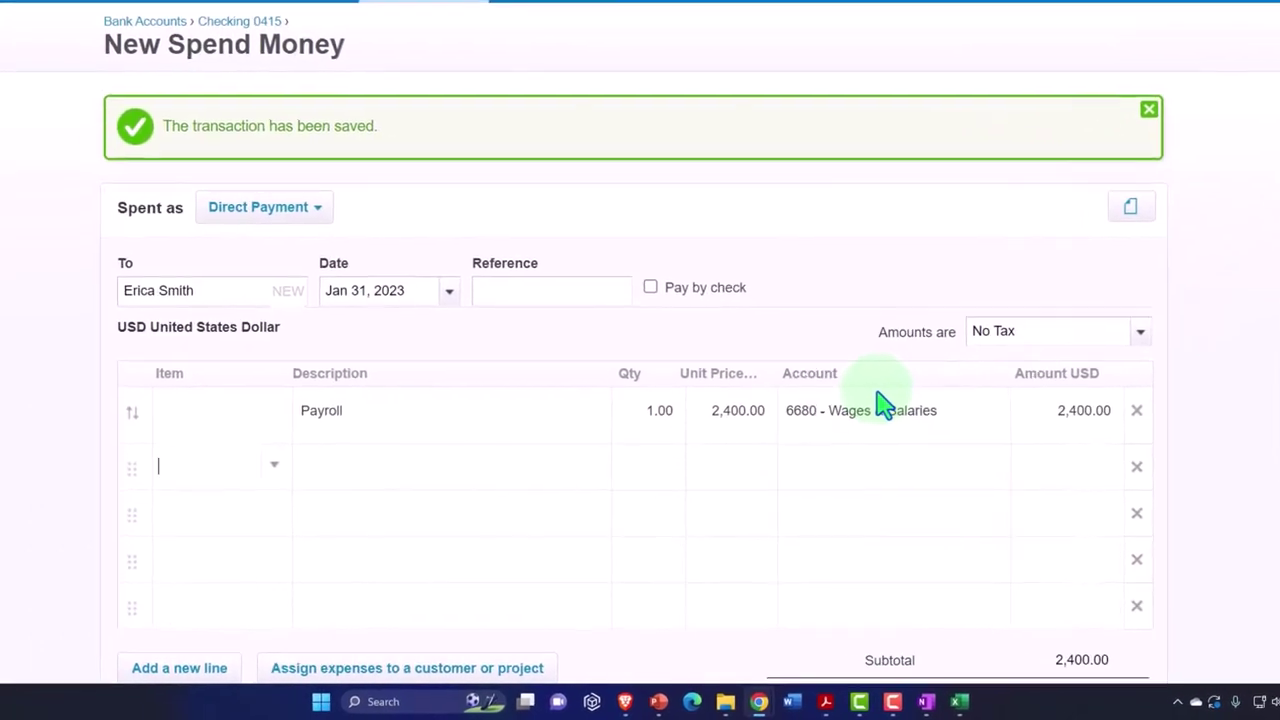
key(Return)
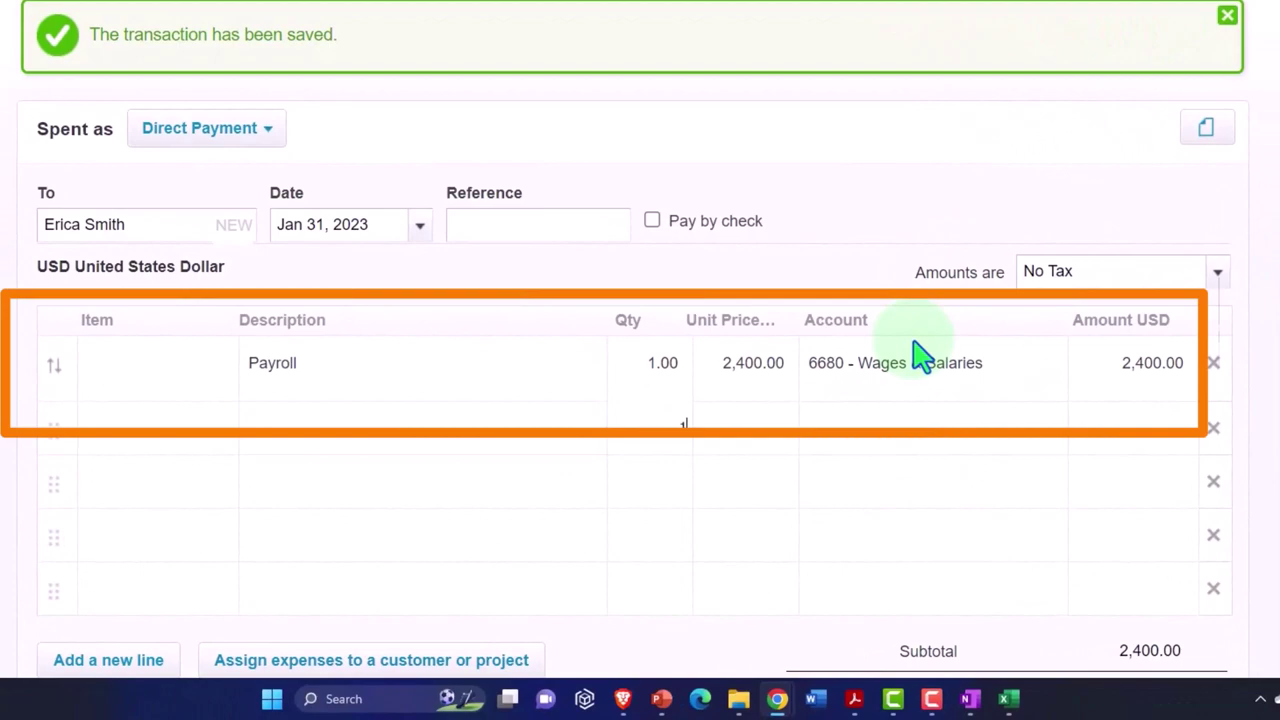
text(1)
key(Tab)
- Add a -543.60 line coded to 2170 - Federal Payroll Liability
mouse_move(1008, 698)
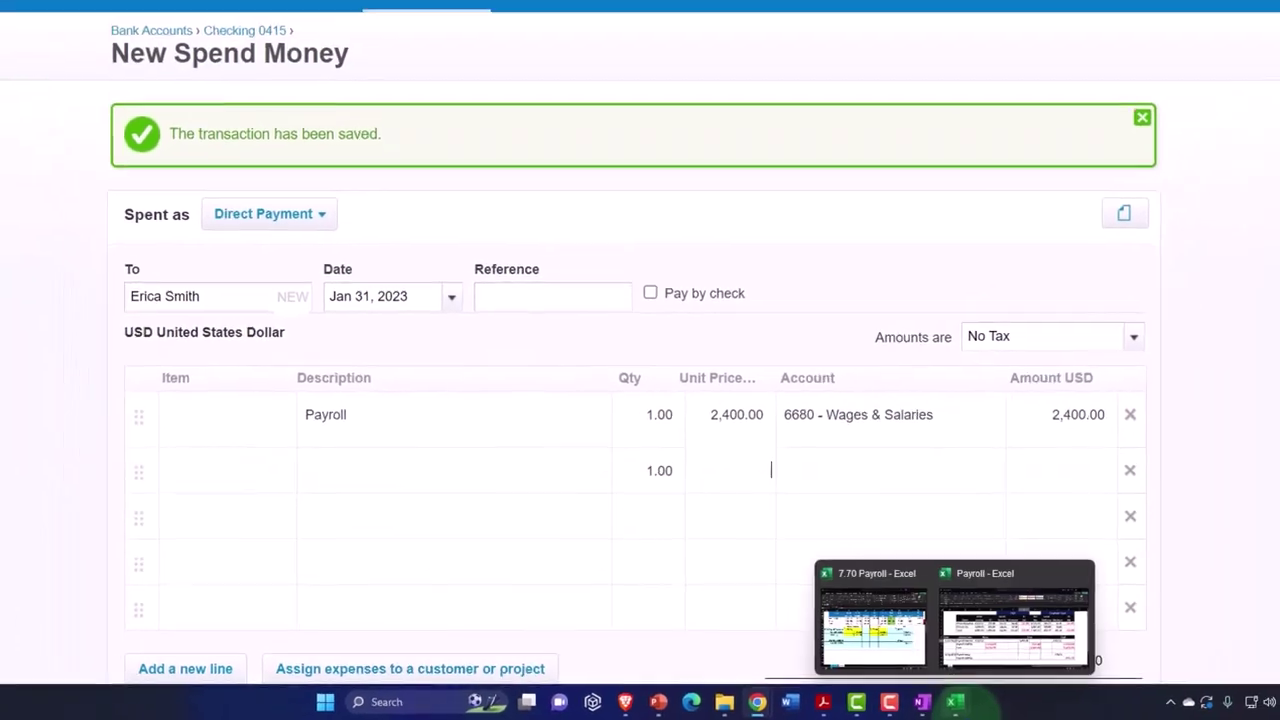
click(990, 635)
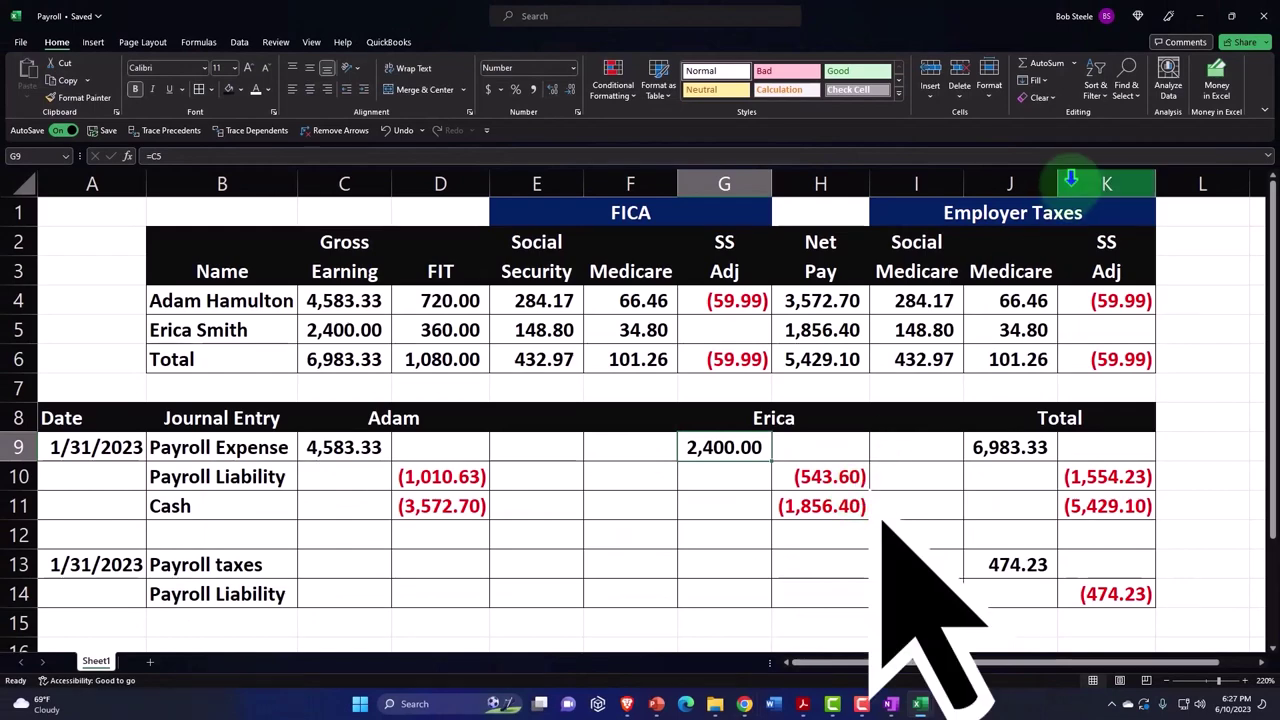
key(alt+Tab)
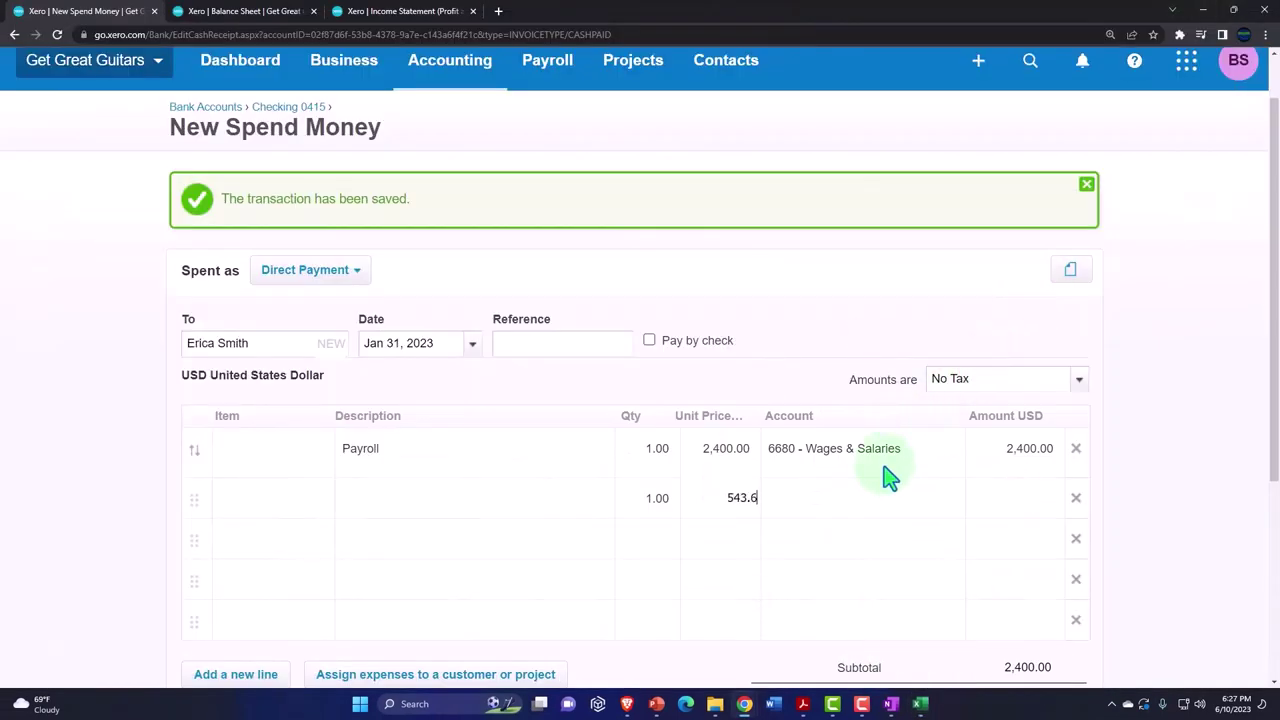
text(payr)
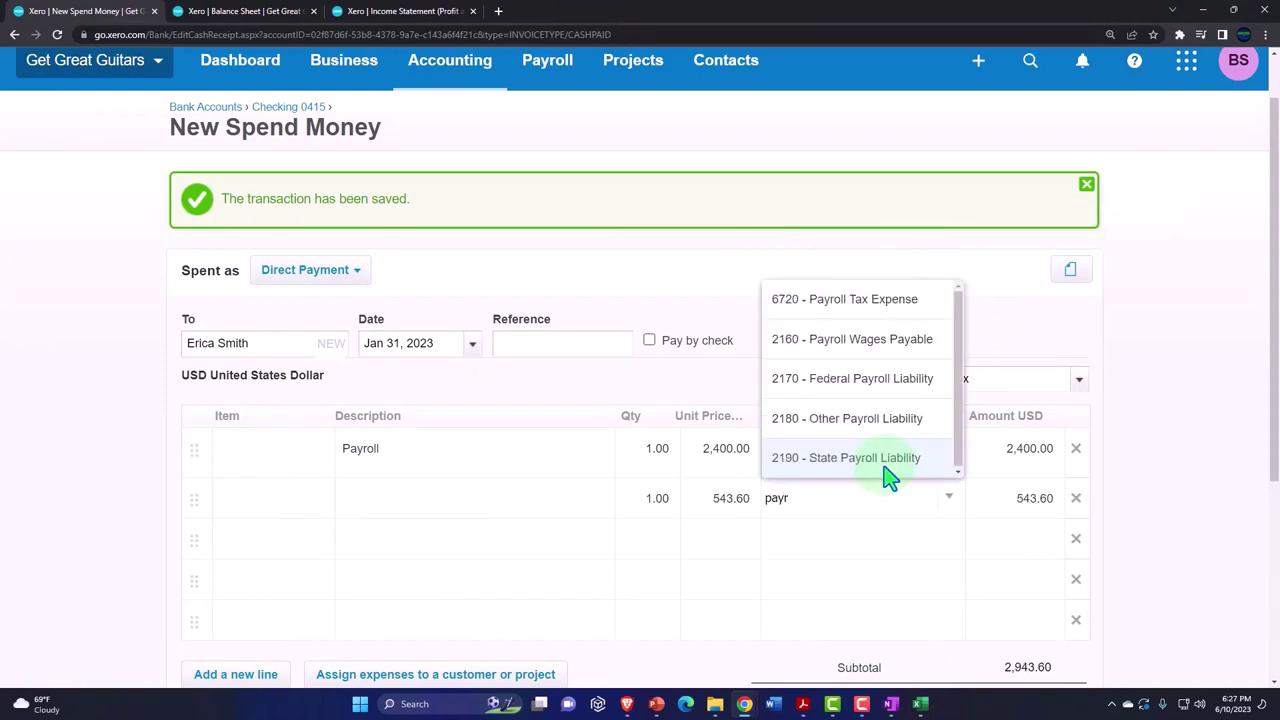
key(Up)
key(Up)
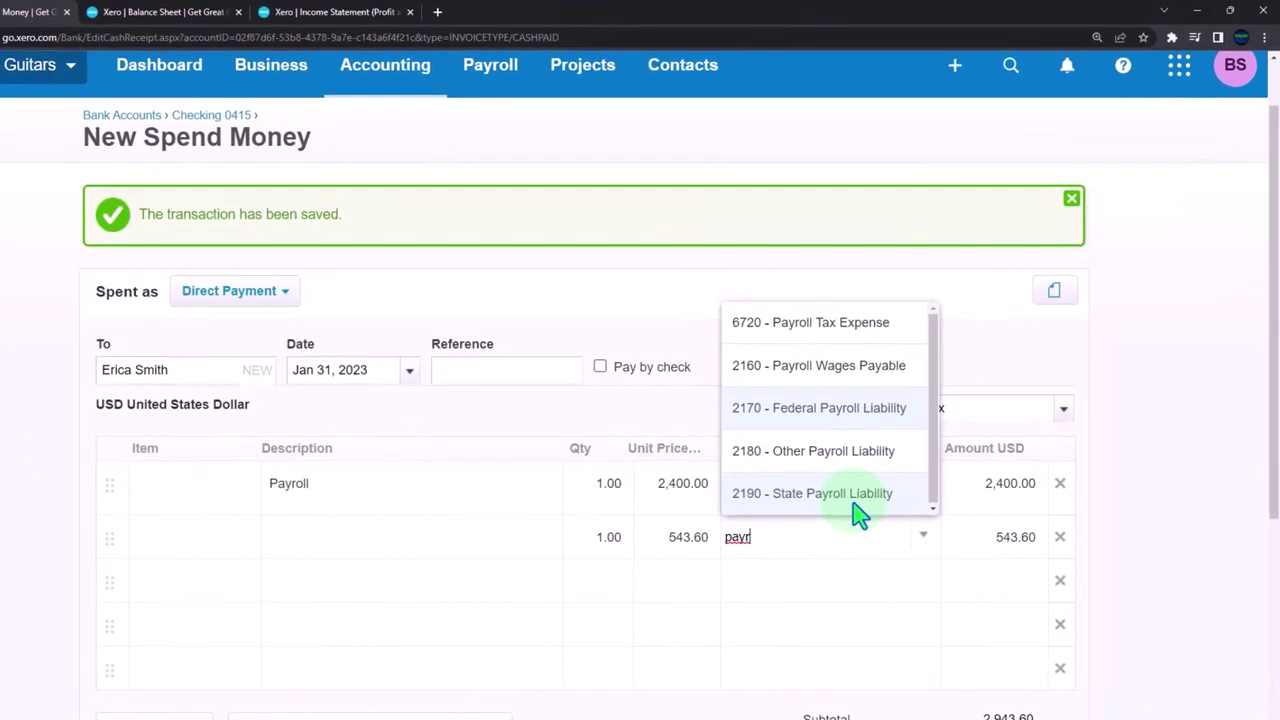
key(Return)
key(Tab)
key(Tab)
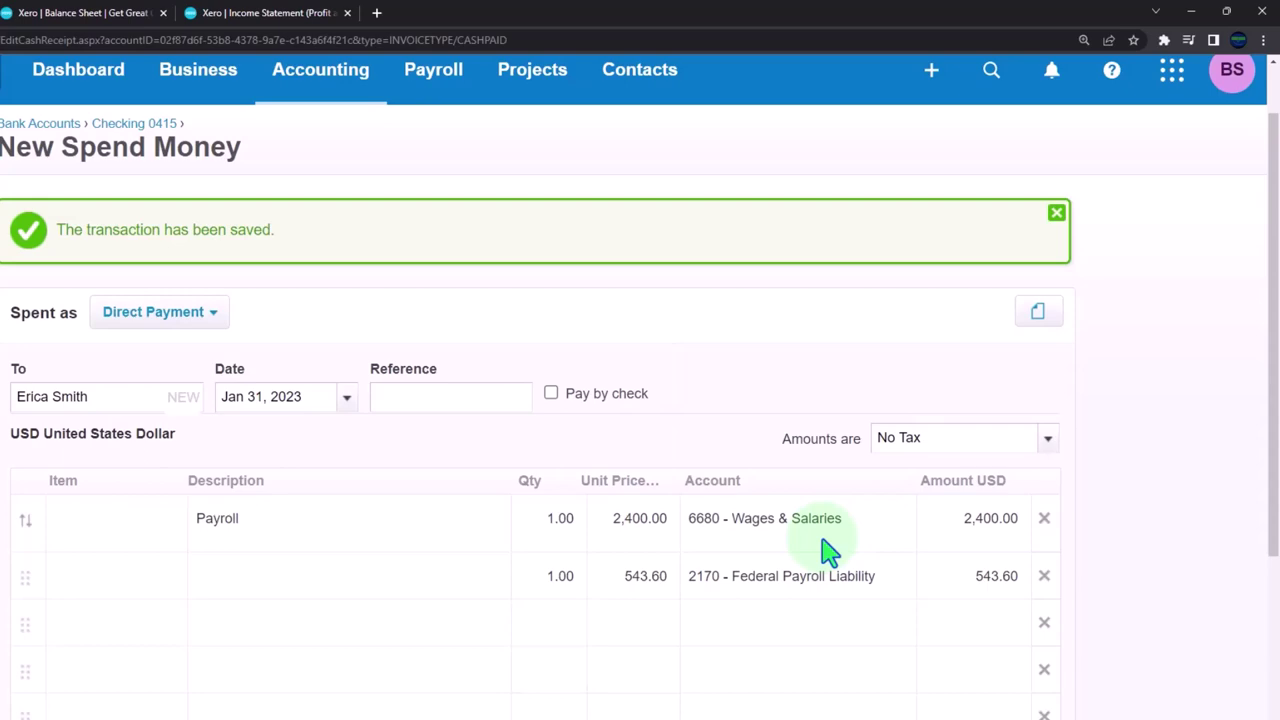
scroll(900, 600, down, 1)
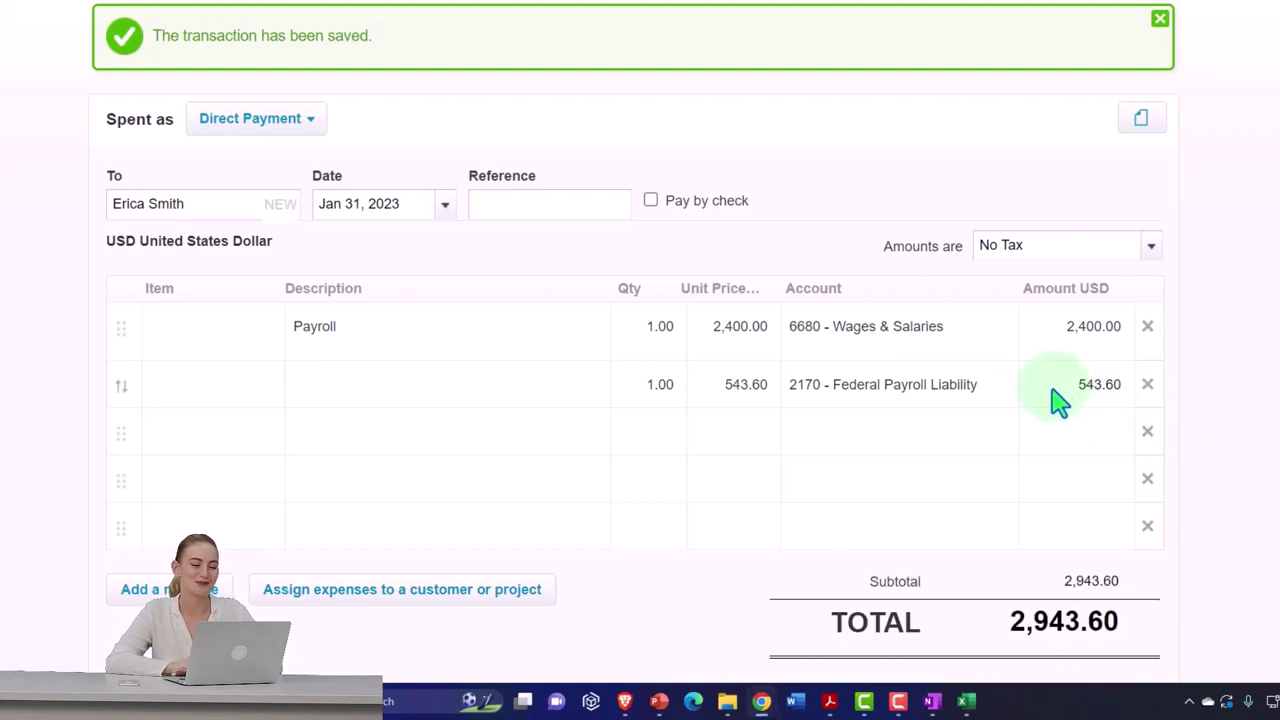
text(-)
key(Tab)
- Save the 1,856.40 spend money payment
mouse_move(966, 700)
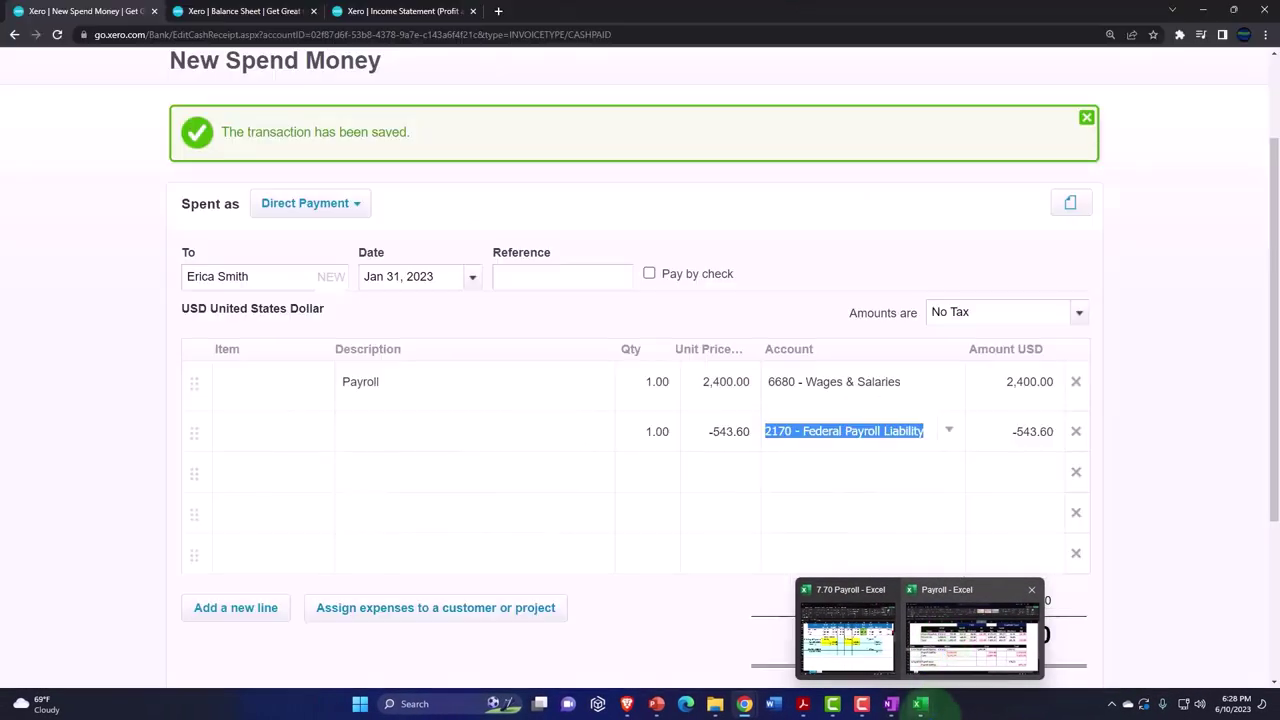
click(1162, 460)
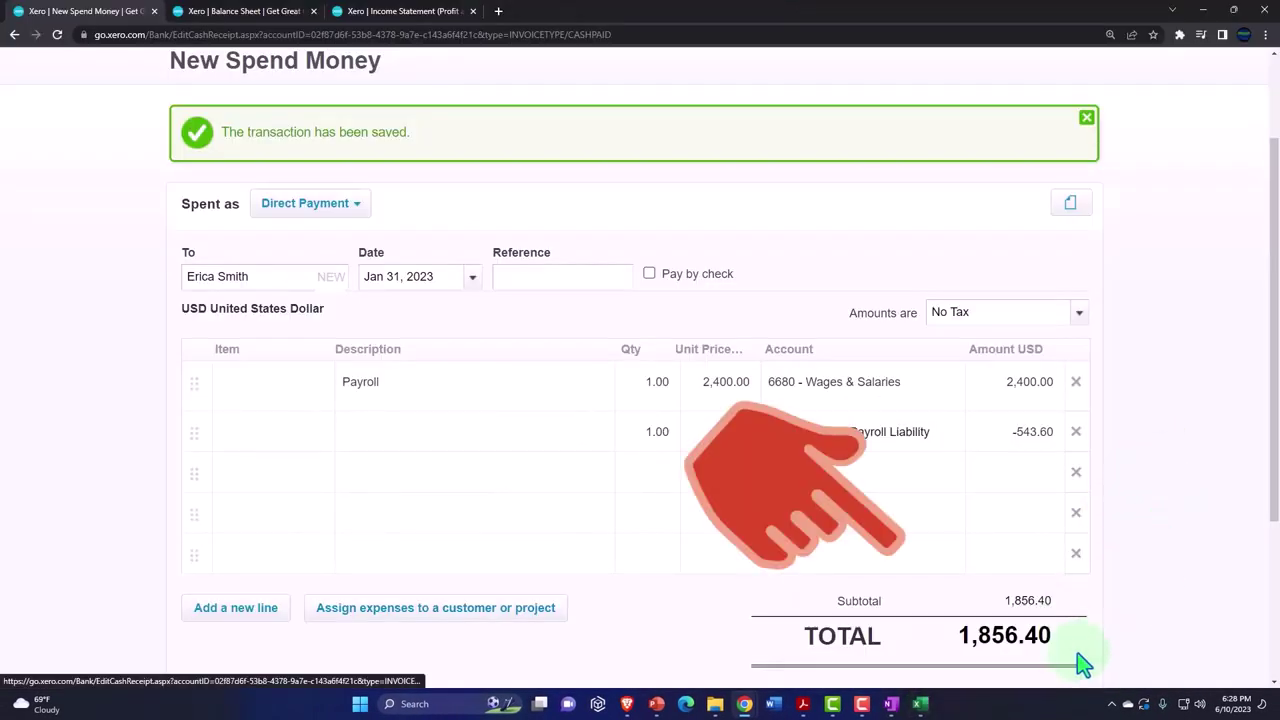
scroll(1083, 662, down, 1)
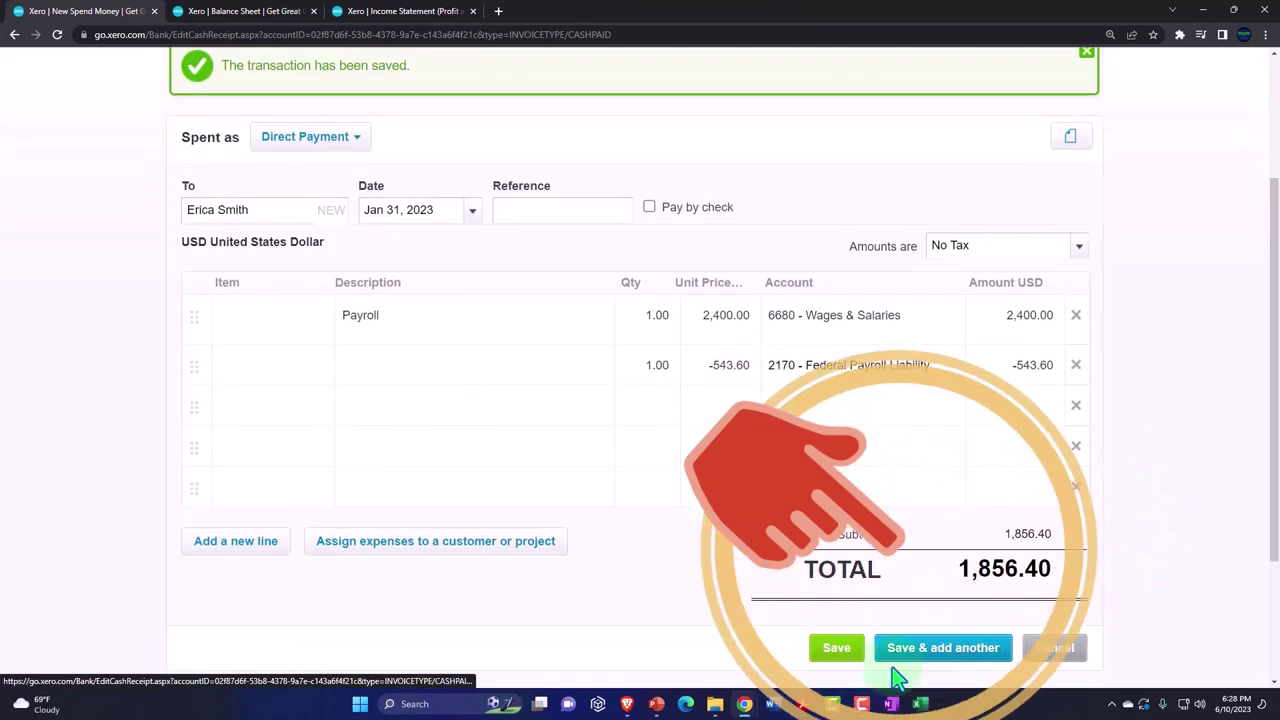
click(838, 648)
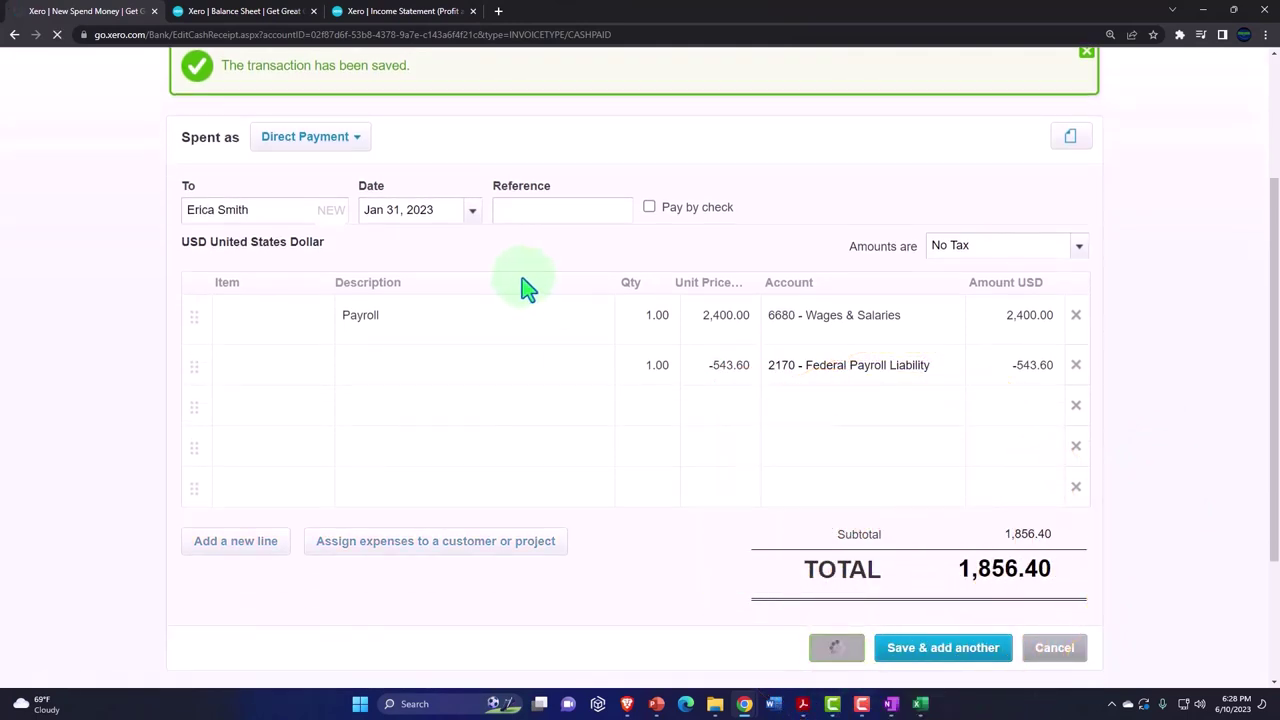
- Refresh the Balance Sheet and Income Statement to include the new payroll payments
click(245, 11)
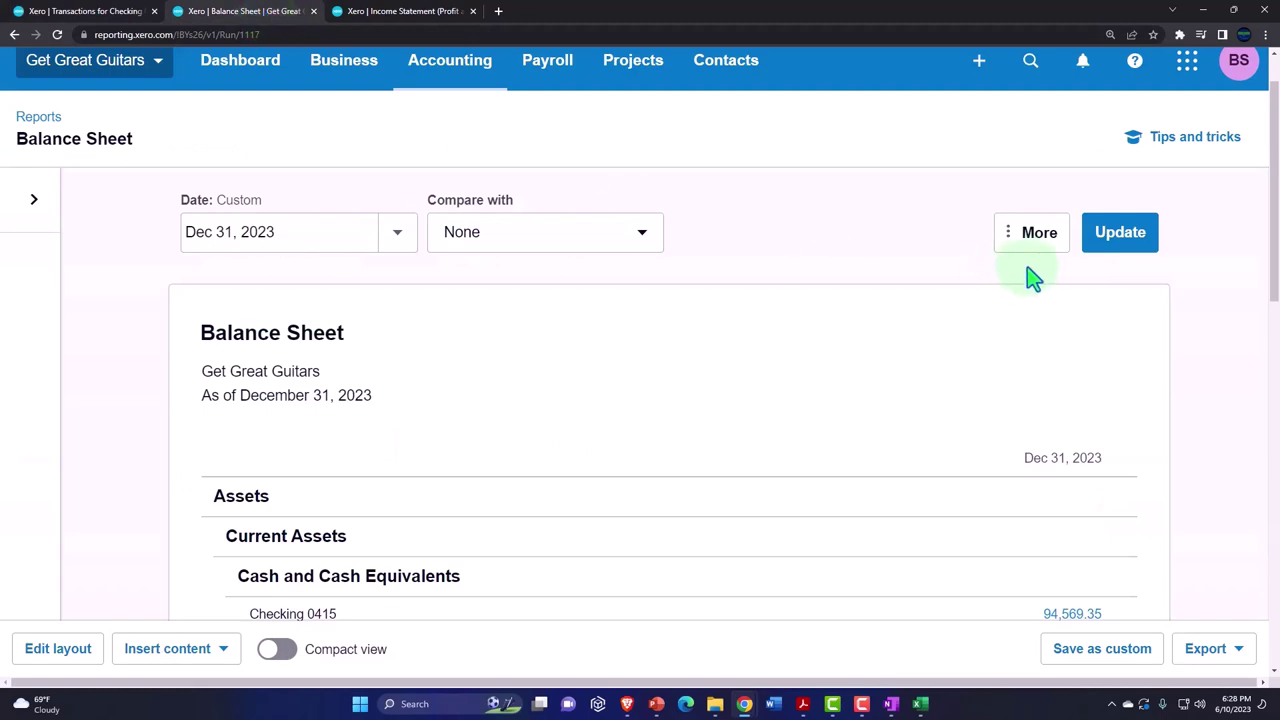
click(1100, 250)
scroll(980, 413, down, 2)
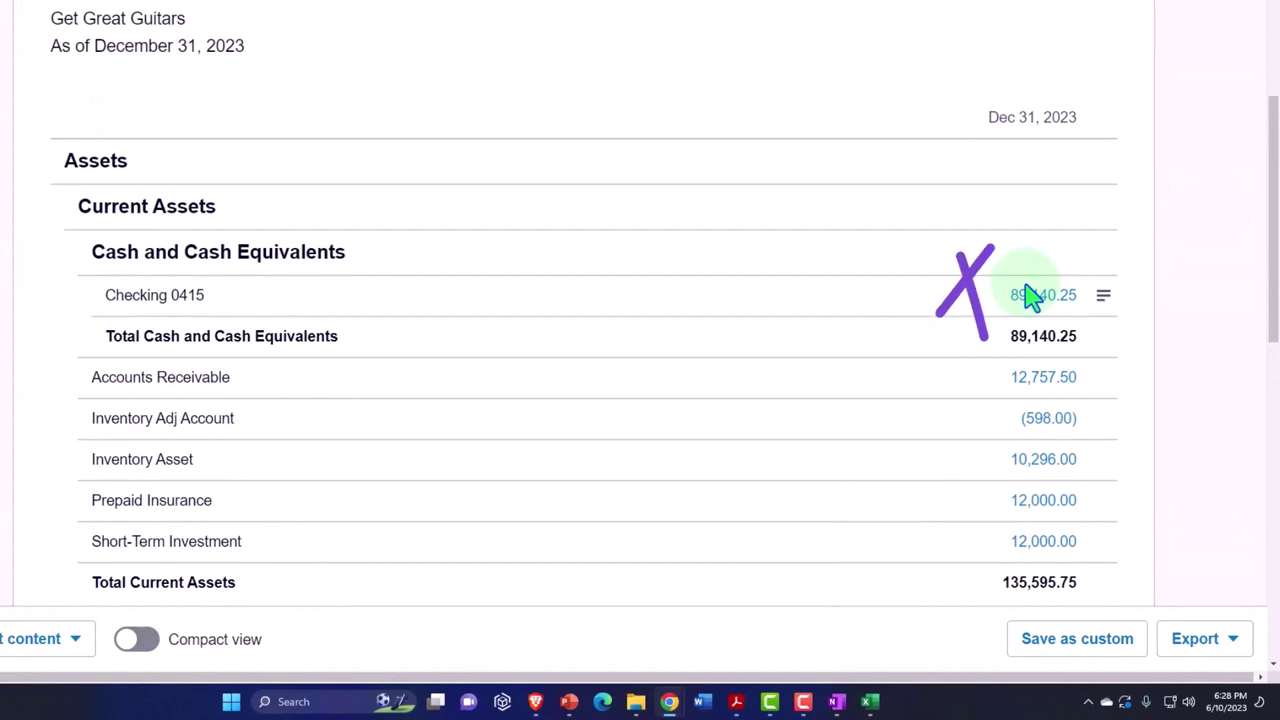
scroll(1032, 296, down, 1)
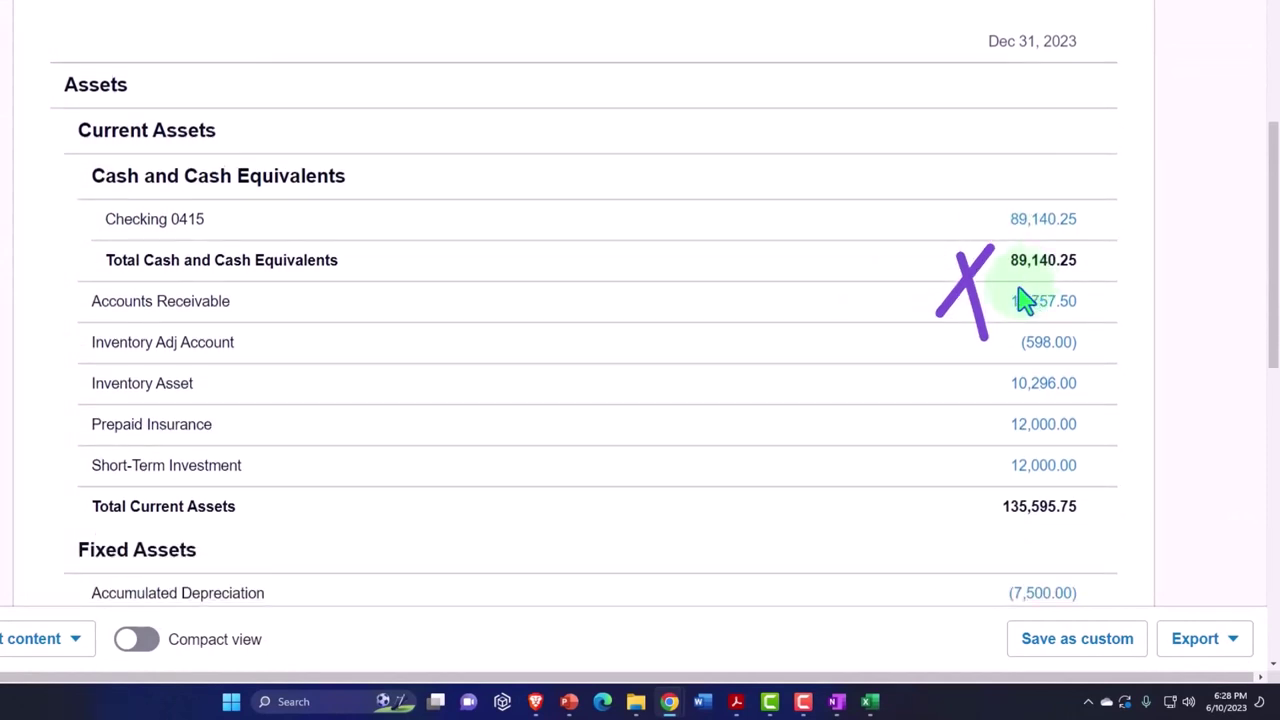
scroll(995, 315, down, 3)
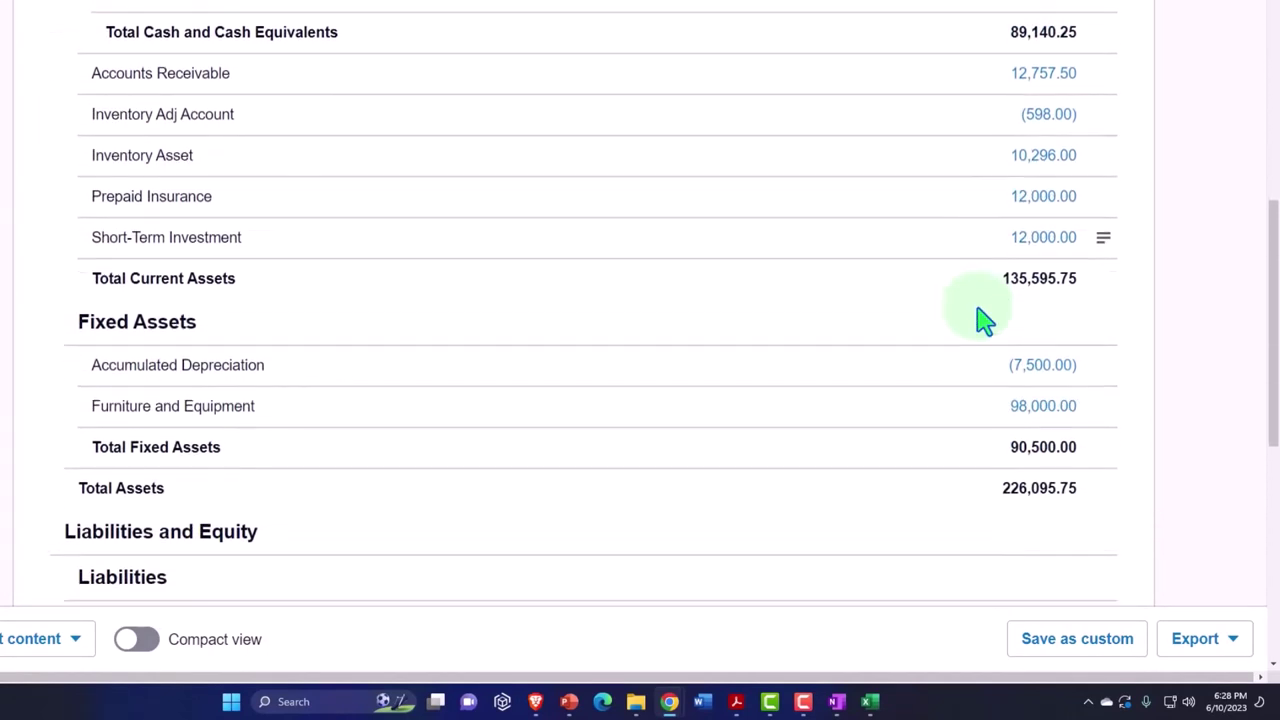
scroll(986, 320, down, 3)
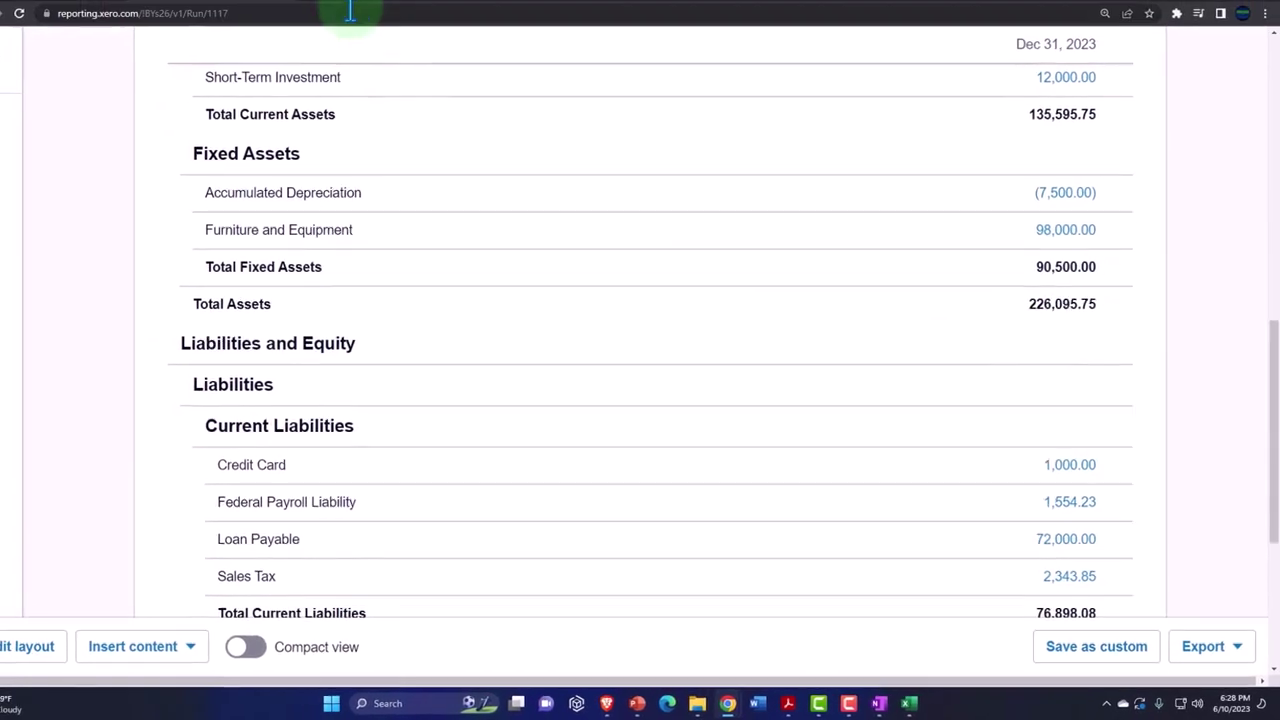
click(371, 12)
click(1120, 299)
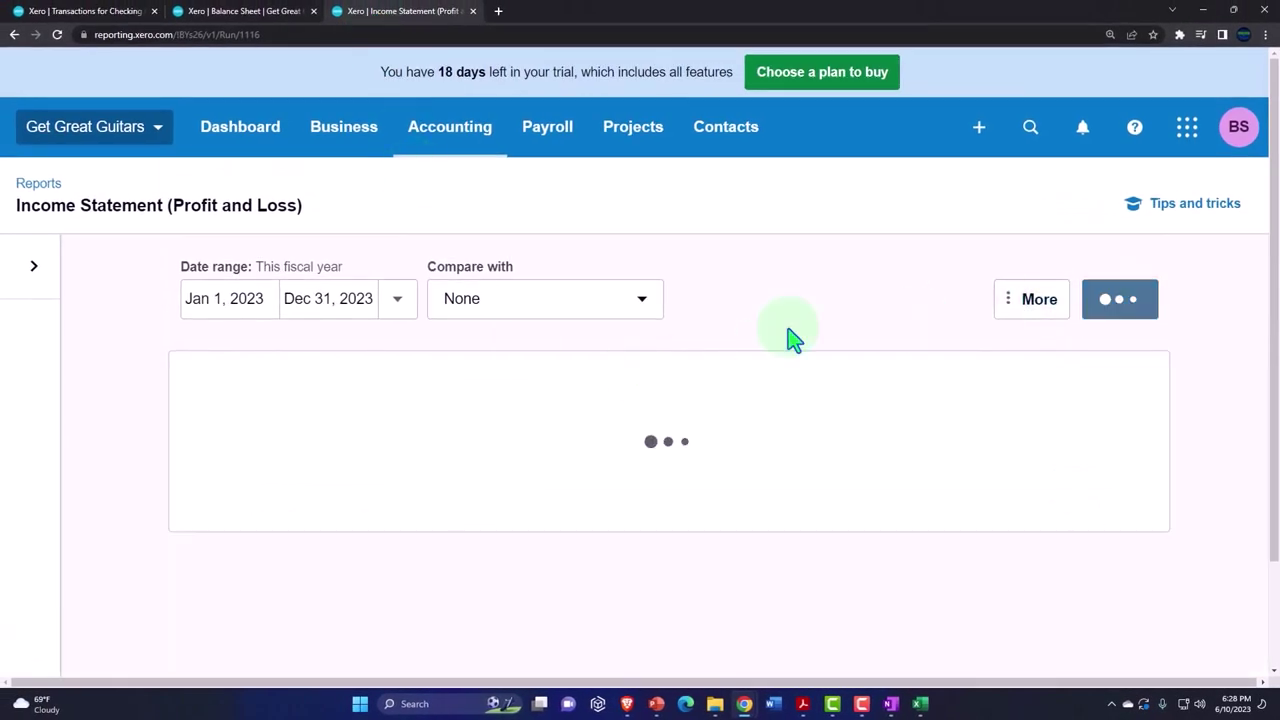
scroll(600, 365, down, 5)
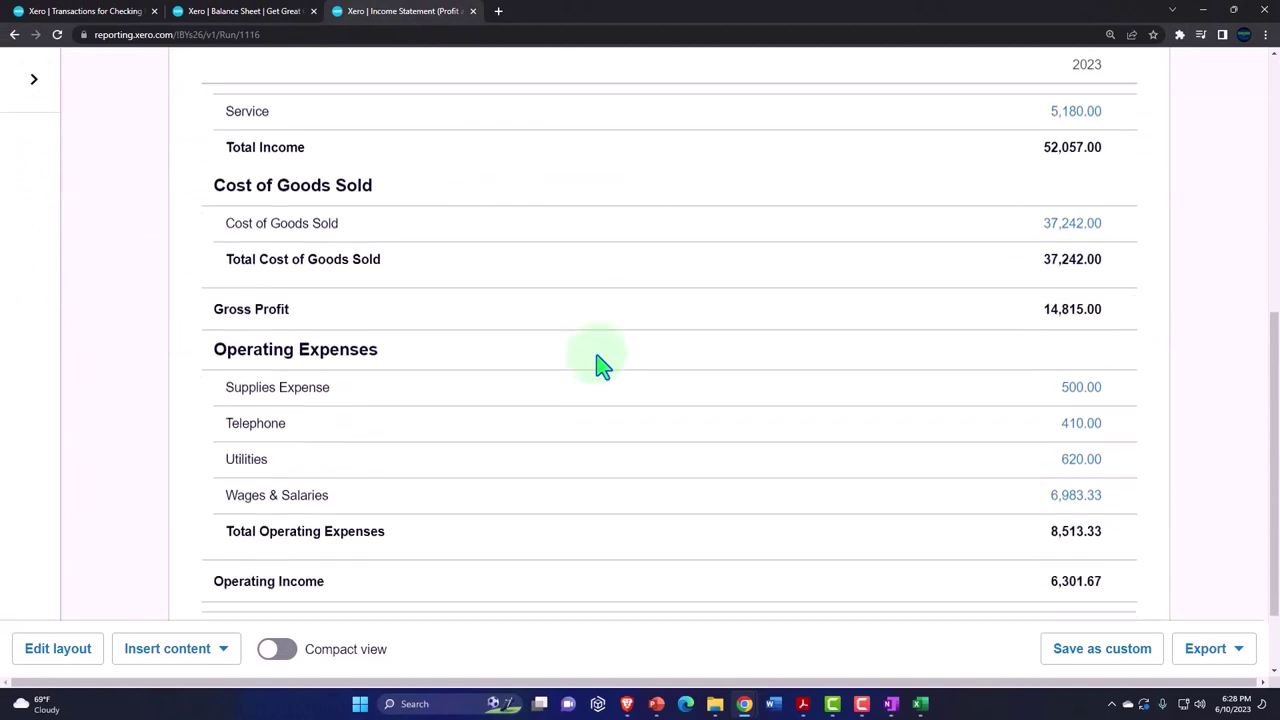
scroll(393, 432, down, 1)
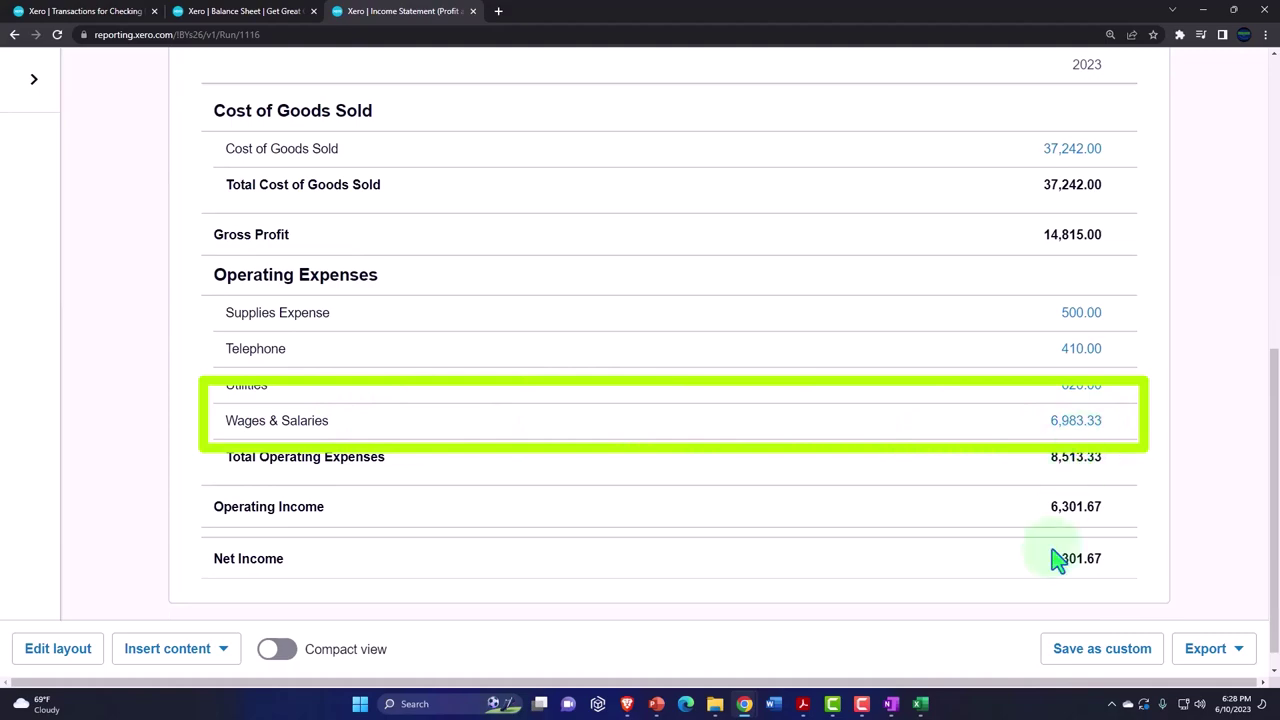
- Compare Wages & Salaries 6,983.33 against the Excel payroll totals, then view Current Liabilities
mouse_move(921, 705)
click(975, 655)
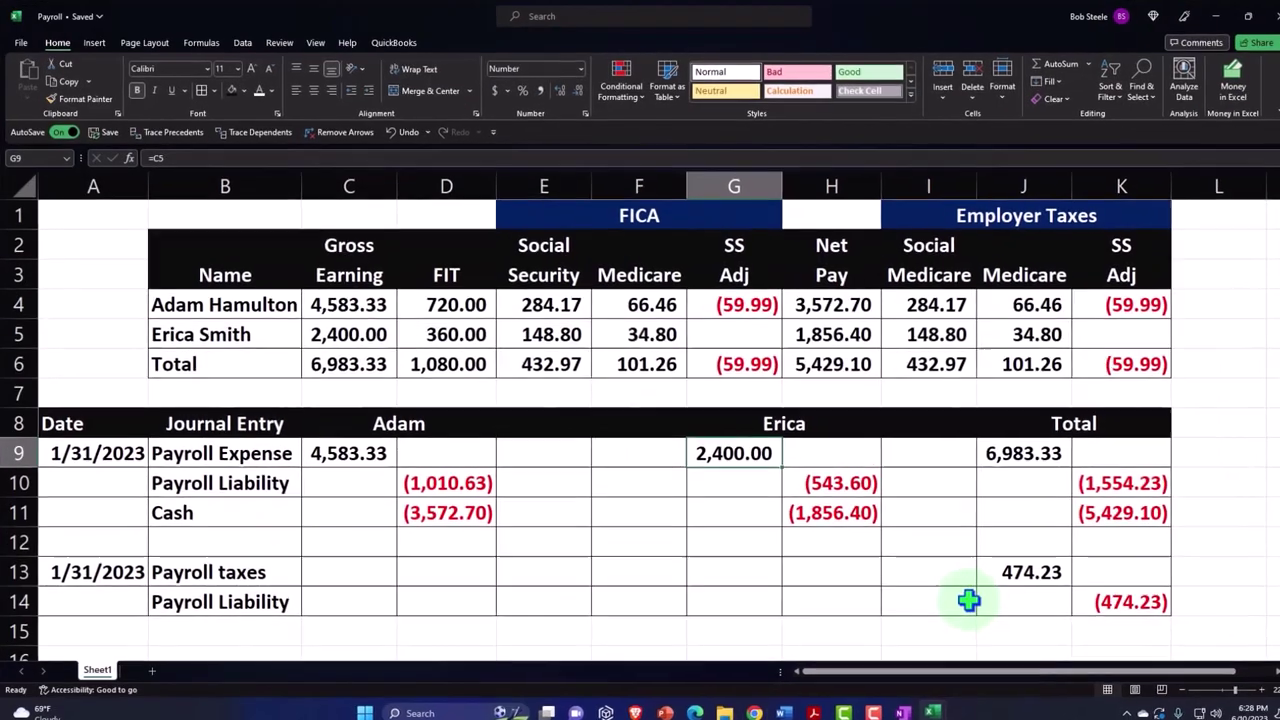
click(1010, 585)
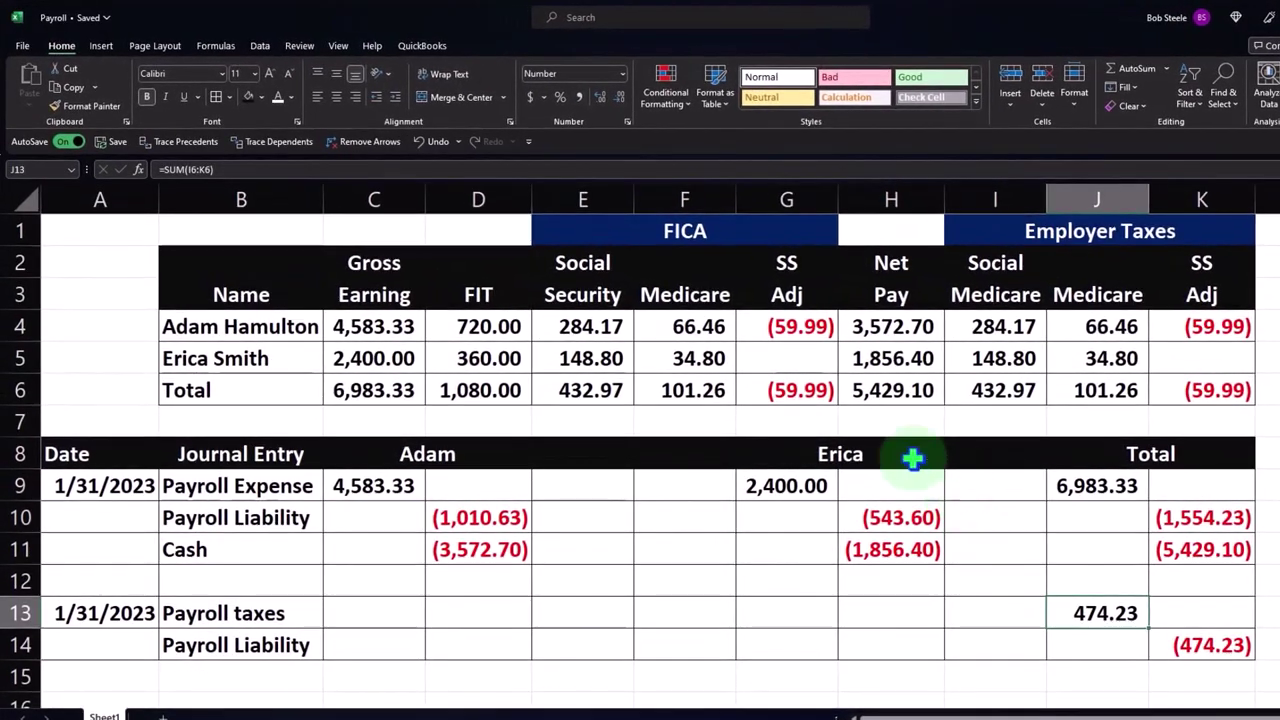
click(373, 390)
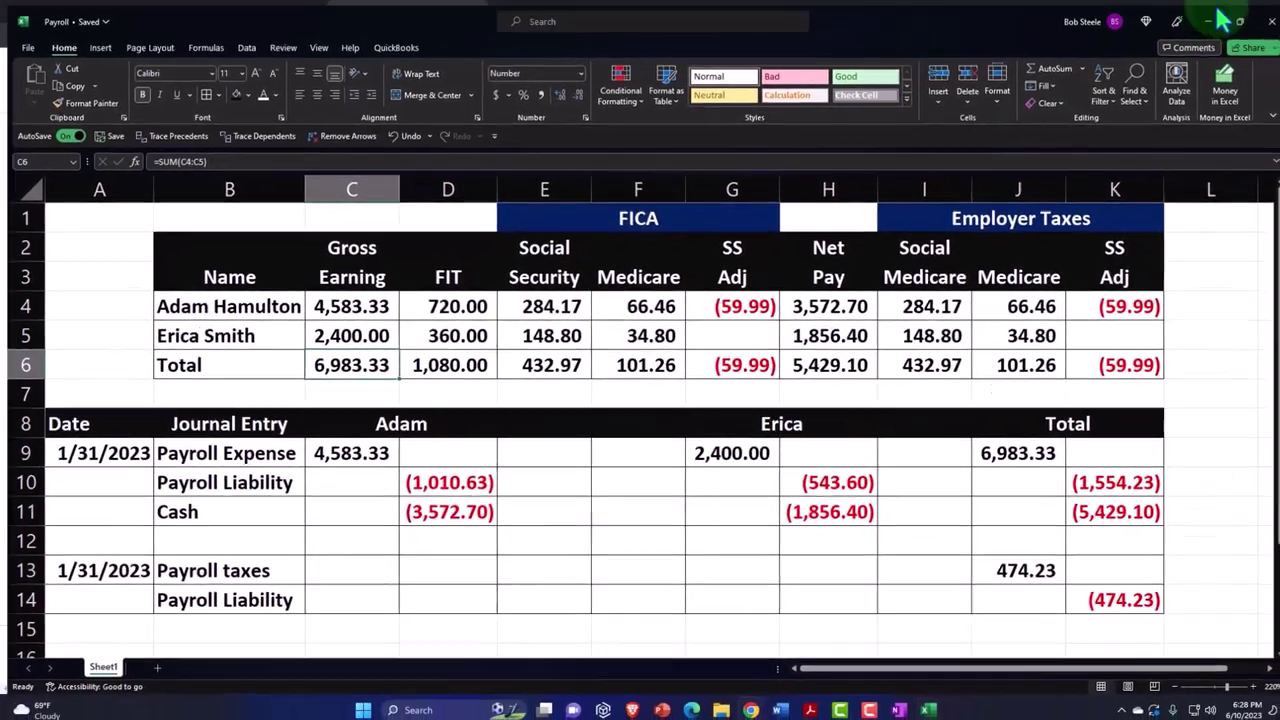
click(1255, 18)
scroll(715, 386, up, 6)
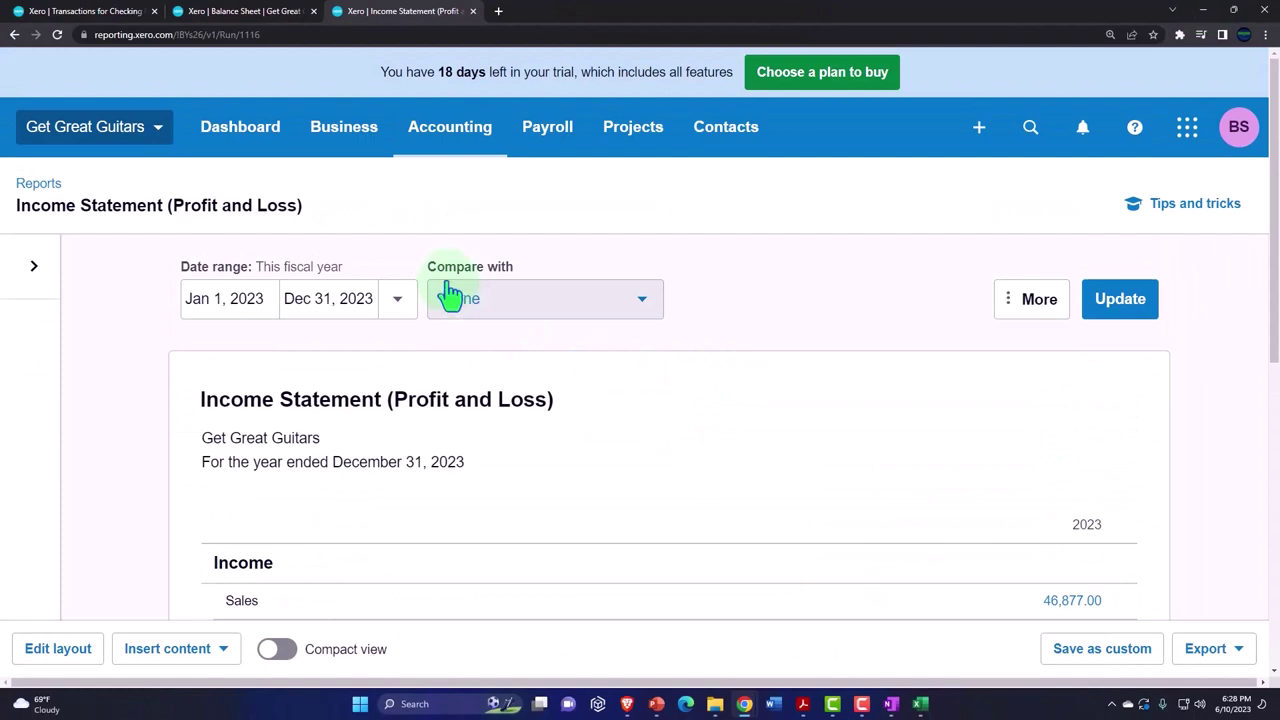
click(290, 11)
scroll(537, 471, down, 2)
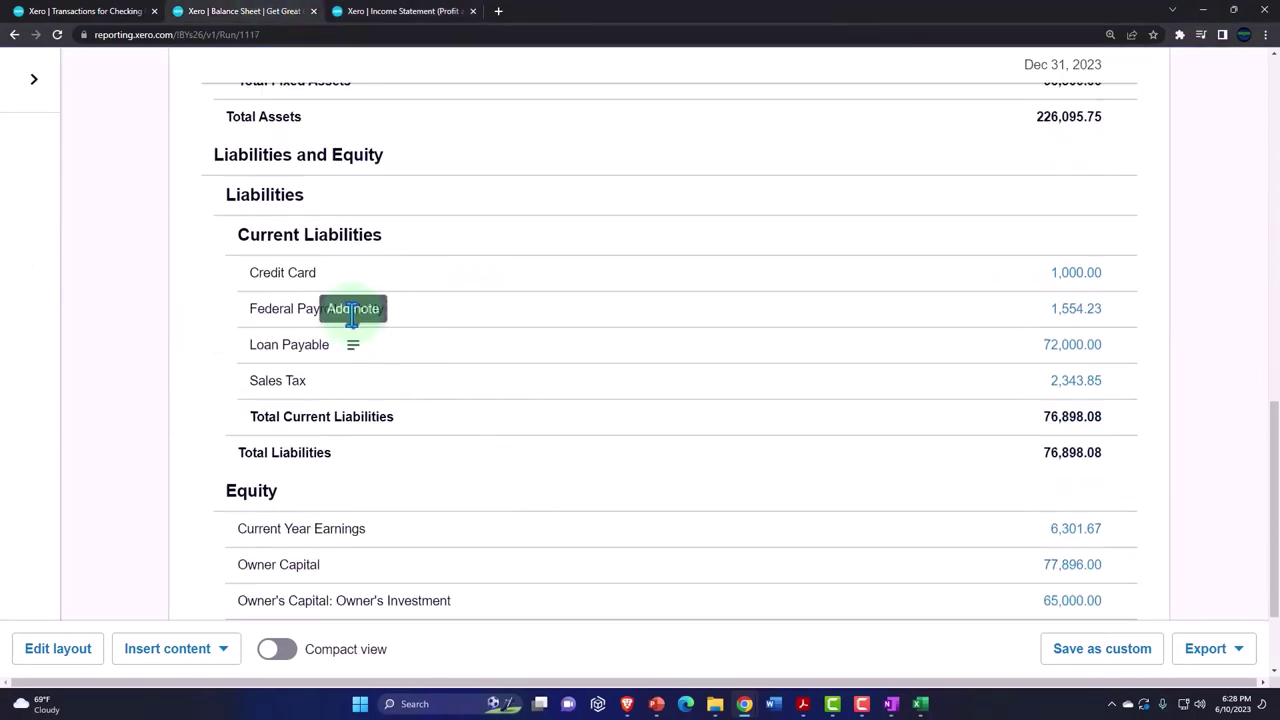
- Confirm in Excel that withholdings D6:G6 sum to 1,554.23 and review the payroll tax amounts
mouse_move(922, 706)
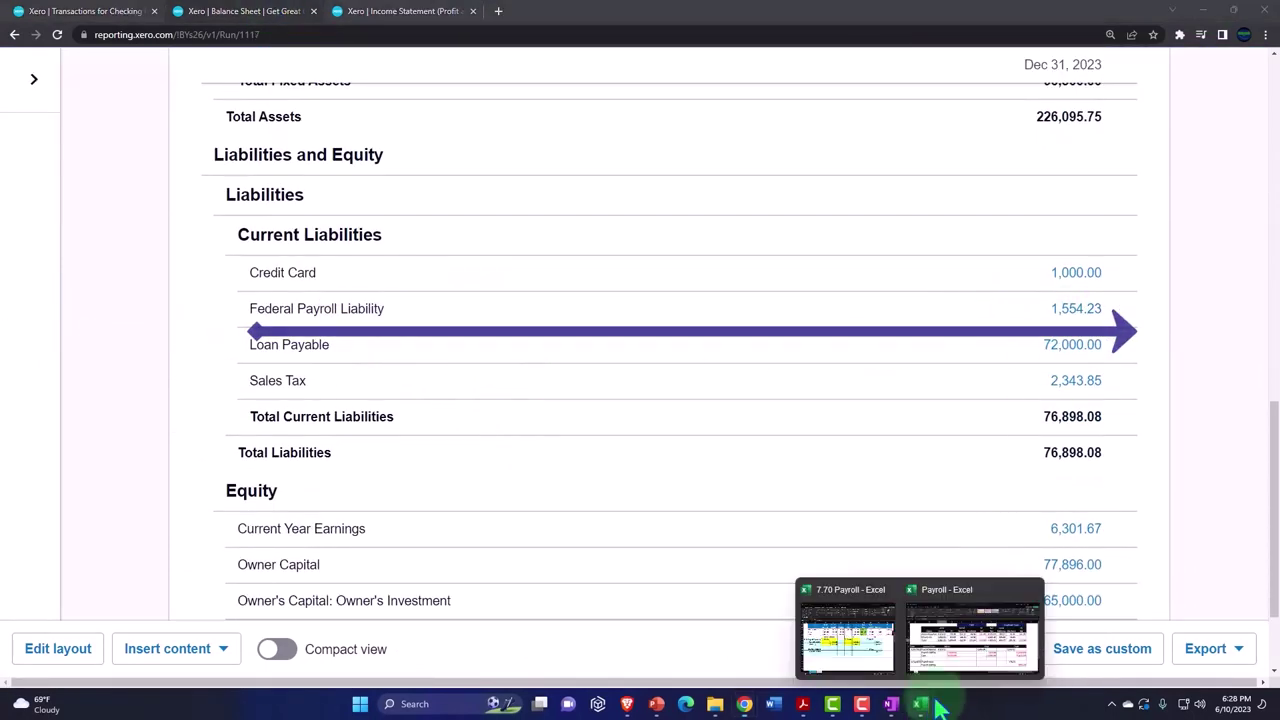
click(945, 635)
drag(455, 368, 622, 362)
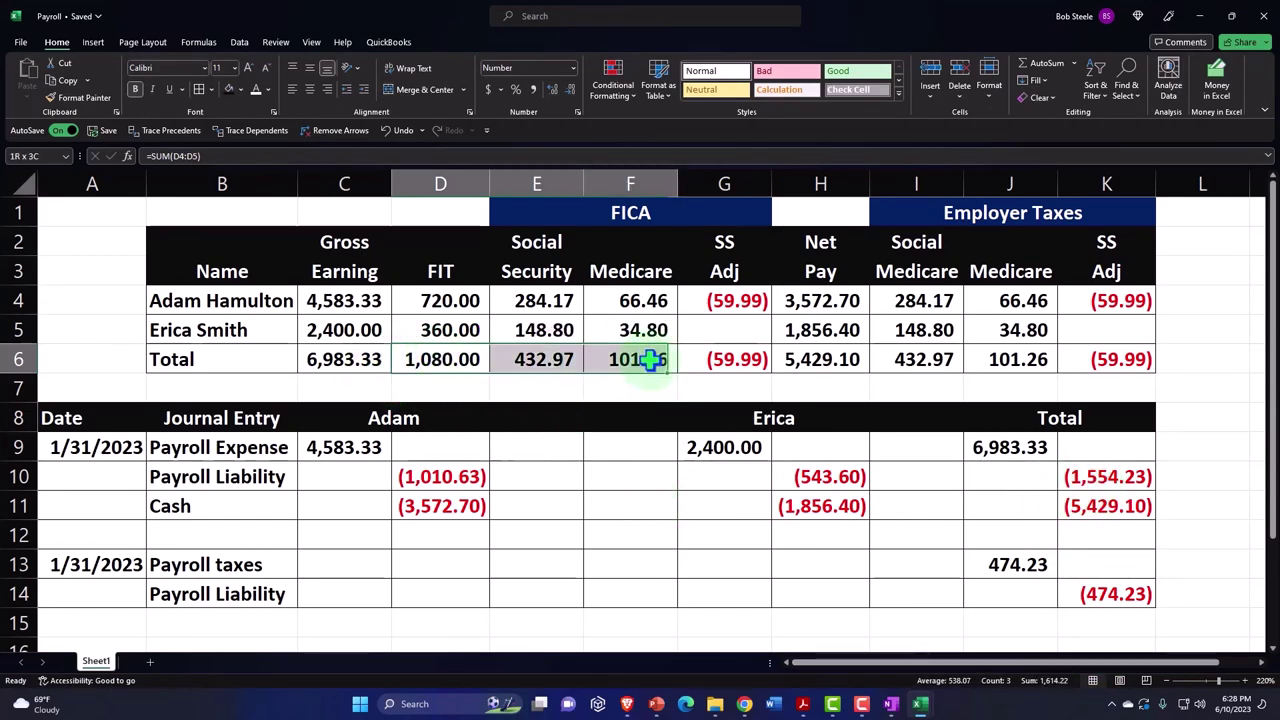
drag(630, 360, 728, 362)
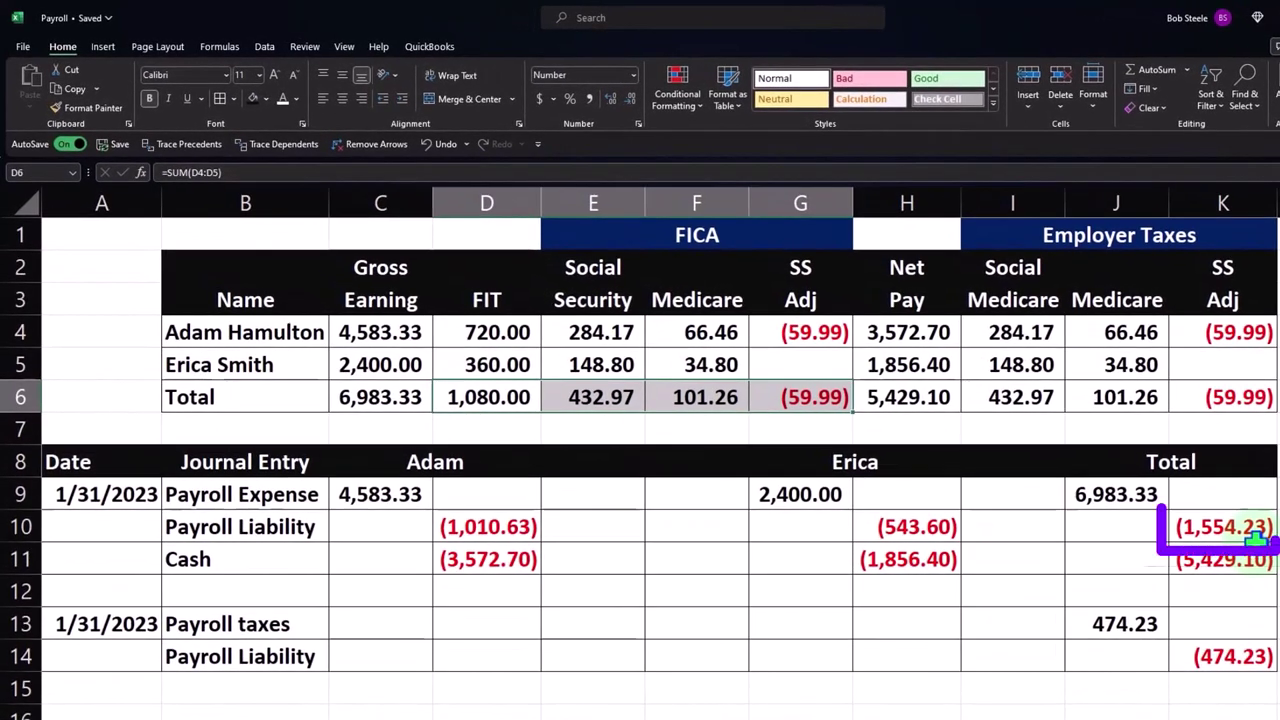
drag(1143, 638, 1187, 648)
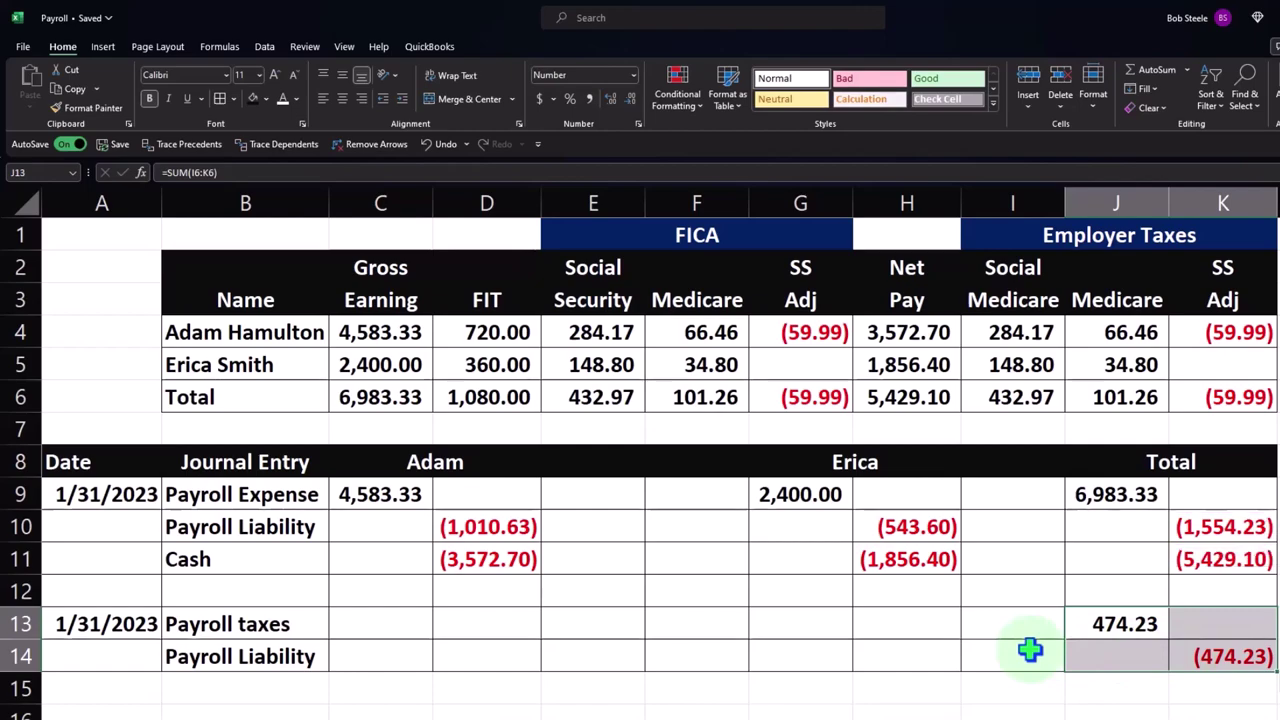
mouse_move(1010, 716)
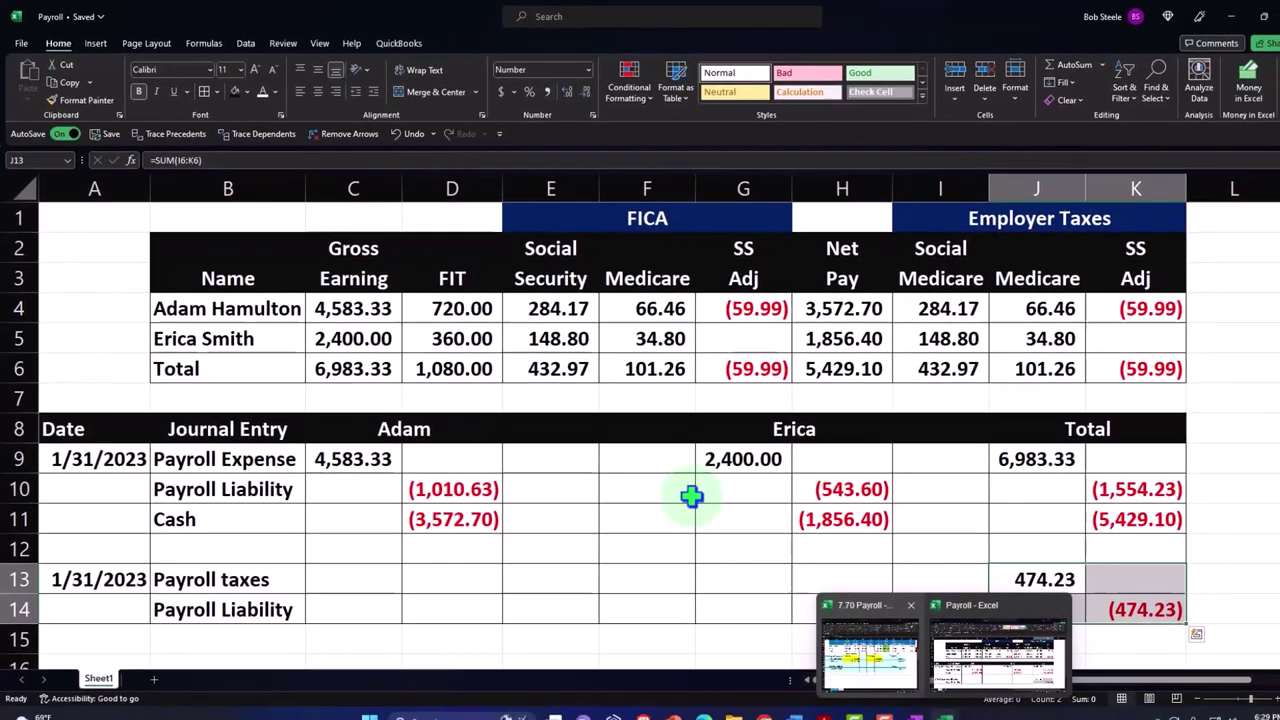
click(675, 510)
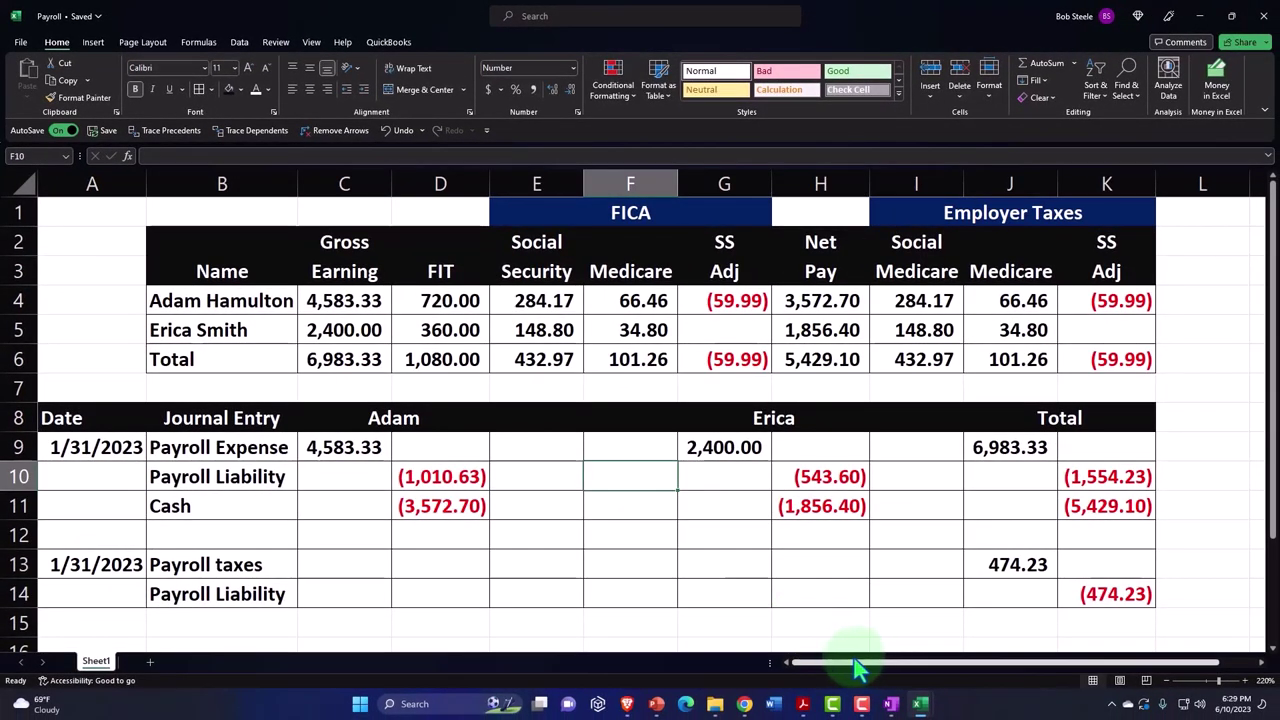
- Show Xero's Checking 0415 transactions page listing the 1,856.40 payment
mouse_move(744, 703)
click(705, 650)
scroll(474, 451, up, 3)
click(100, 11)
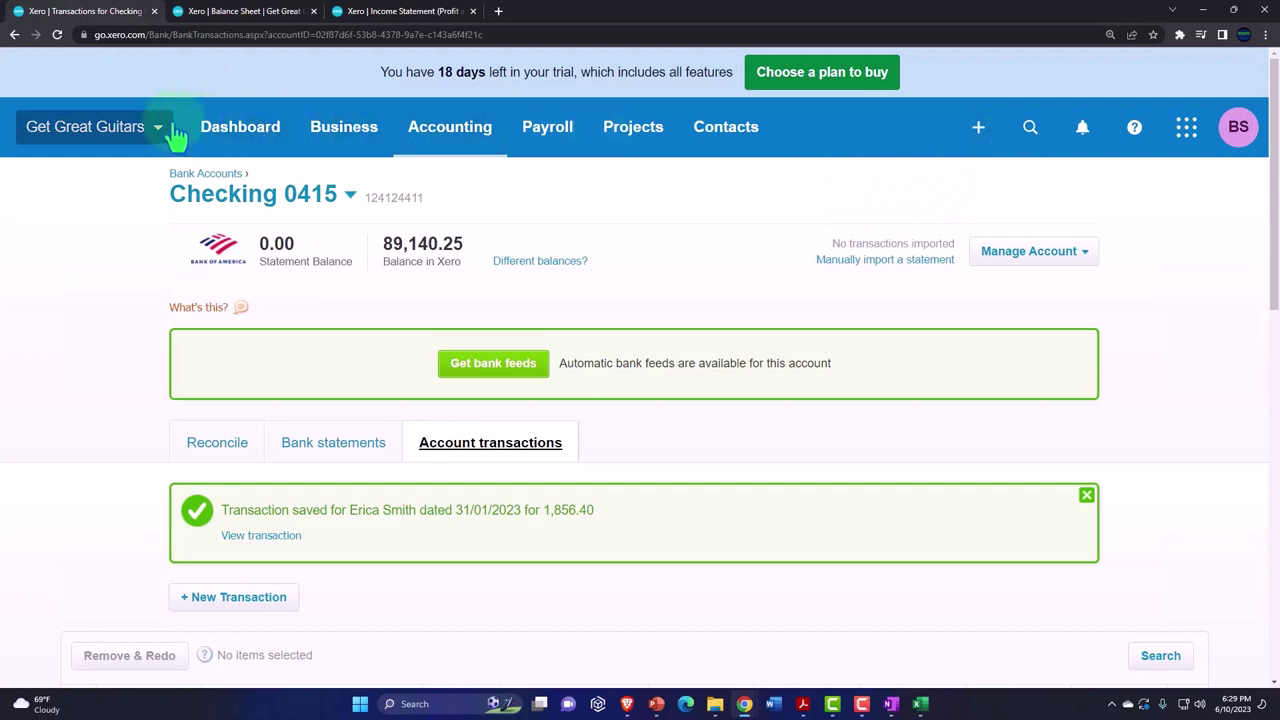
- Find the Journal Report under Accounting > Reports and start a new manual journal
click(445, 133)
click(443, 234)
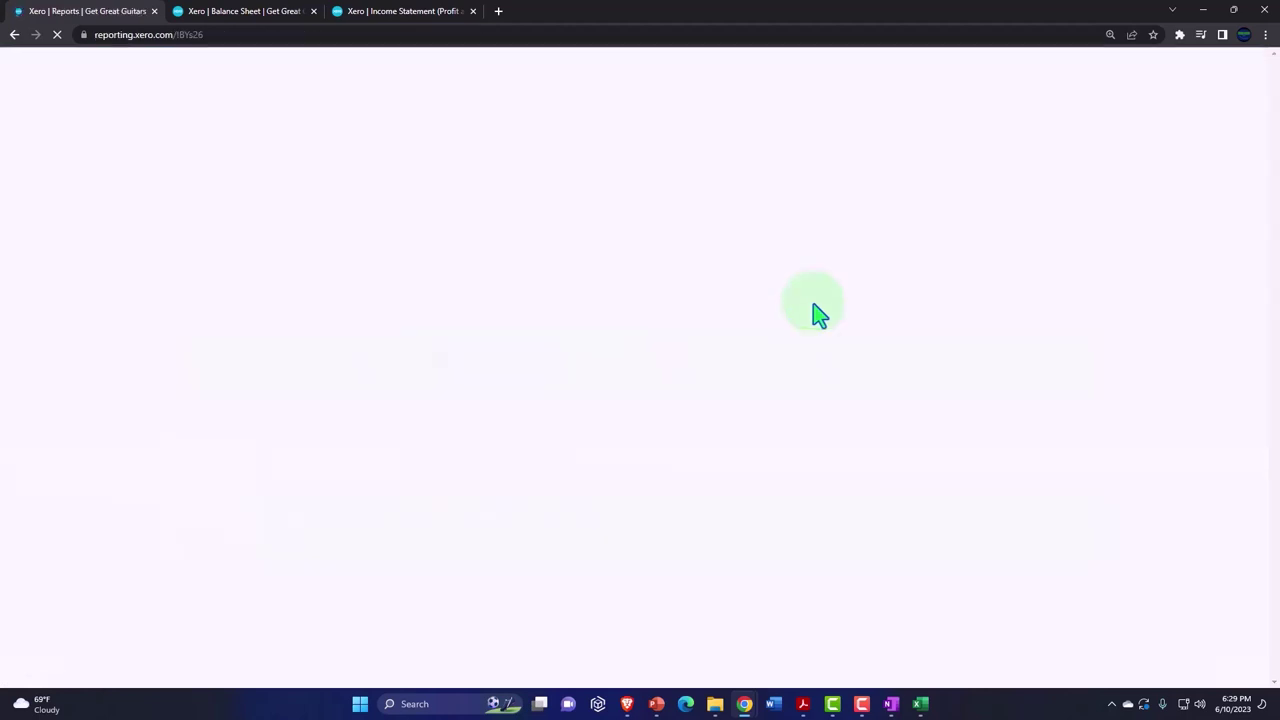
click(913, 190)
text(i)
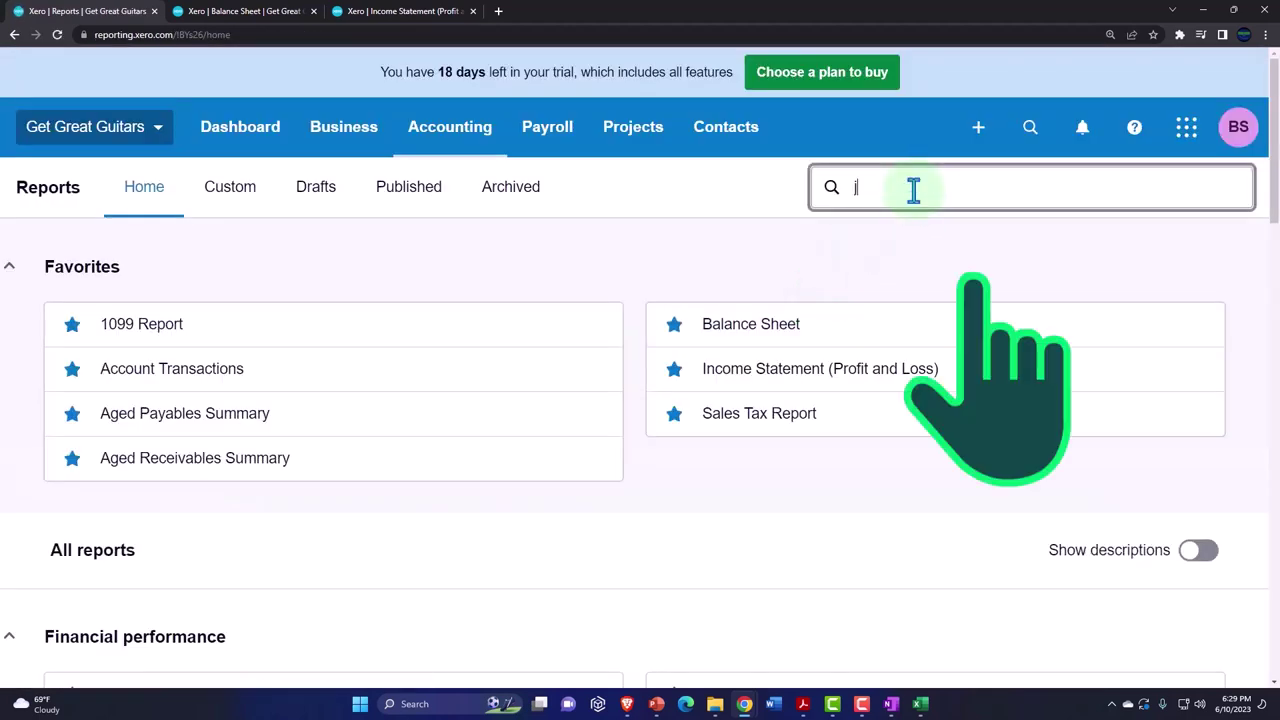
click(900, 287)
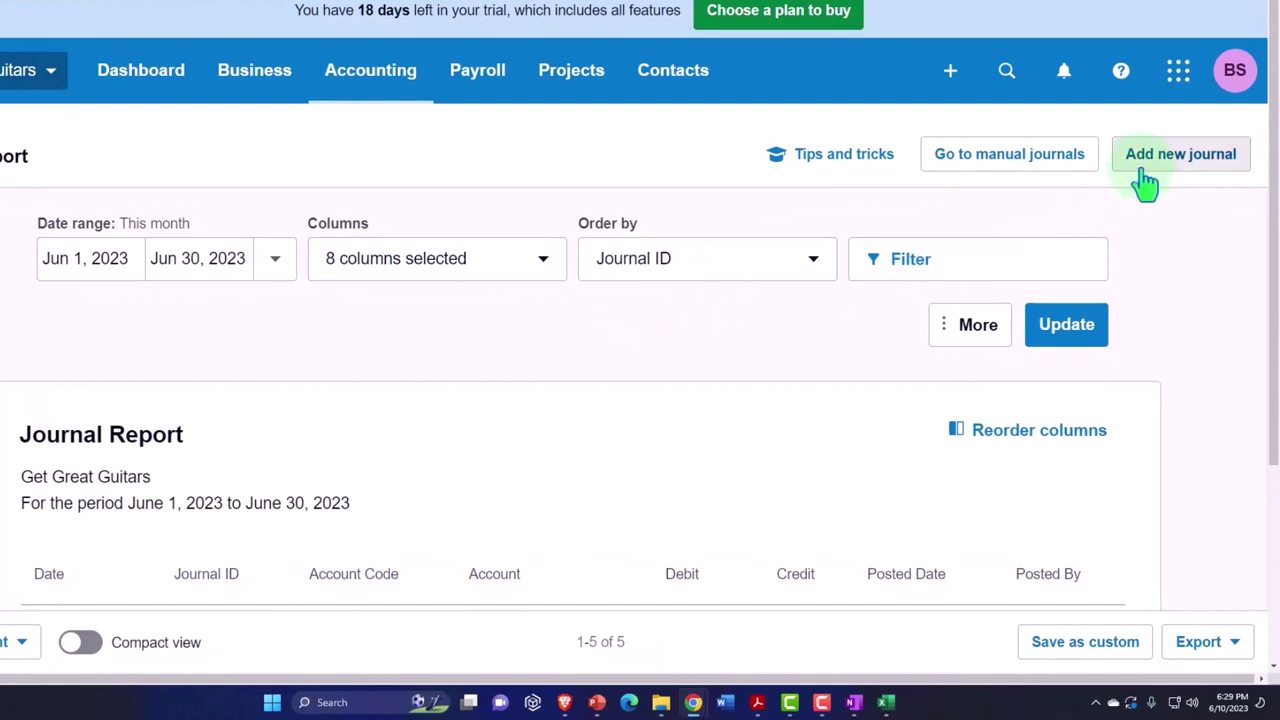
click(1145, 183)
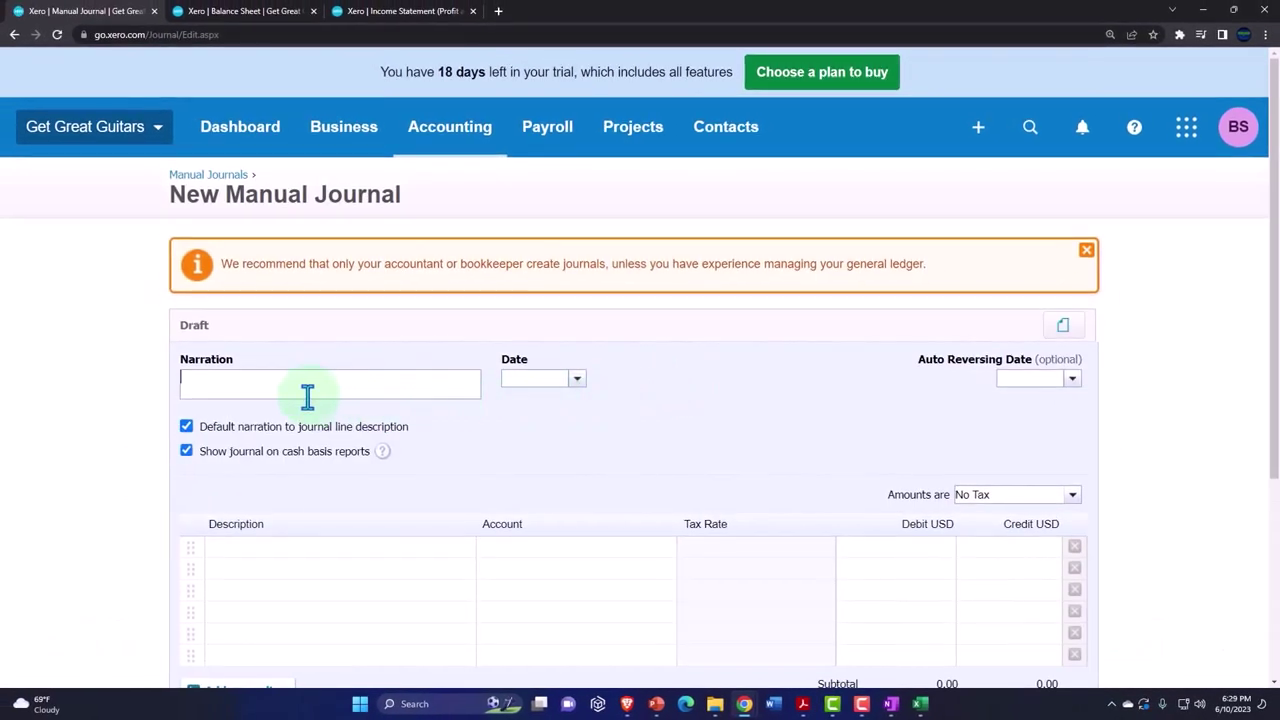
- Date the new manual journal January 31, 2023
click(307, 397)
scroll(242, 323, down, 1)
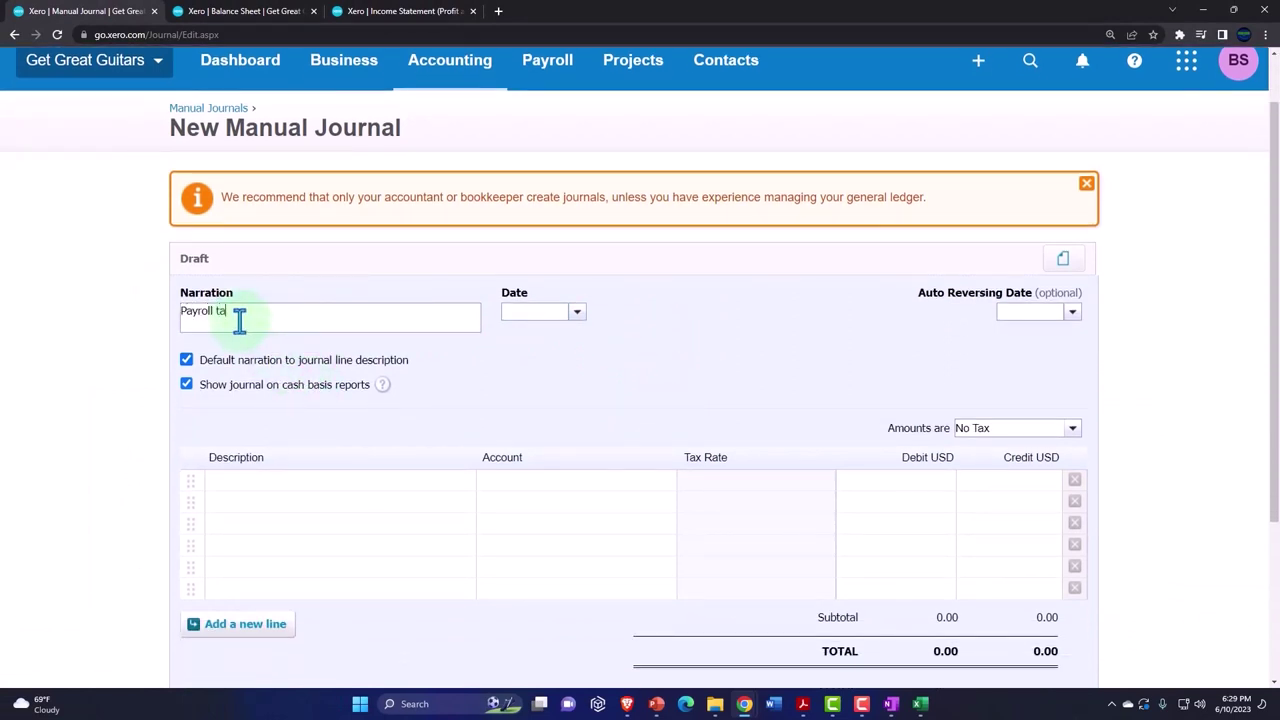
click(575, 313)
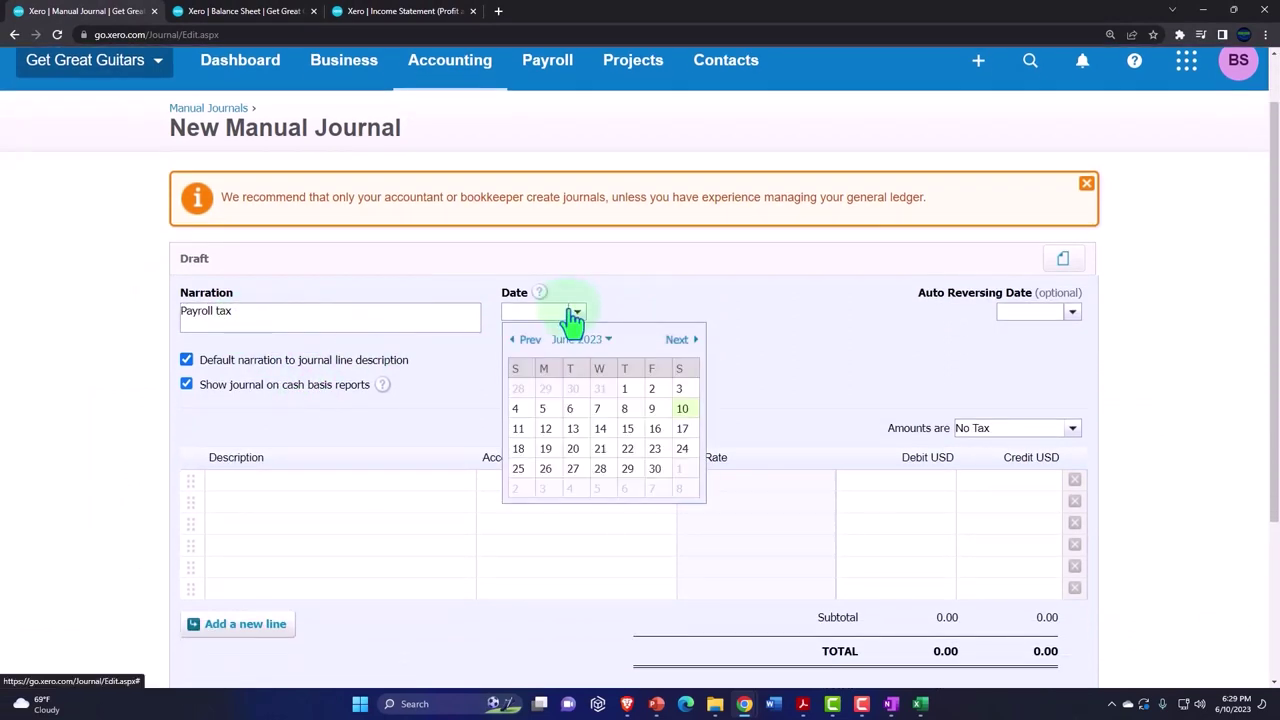
click(527, 342)
click(527, 342)
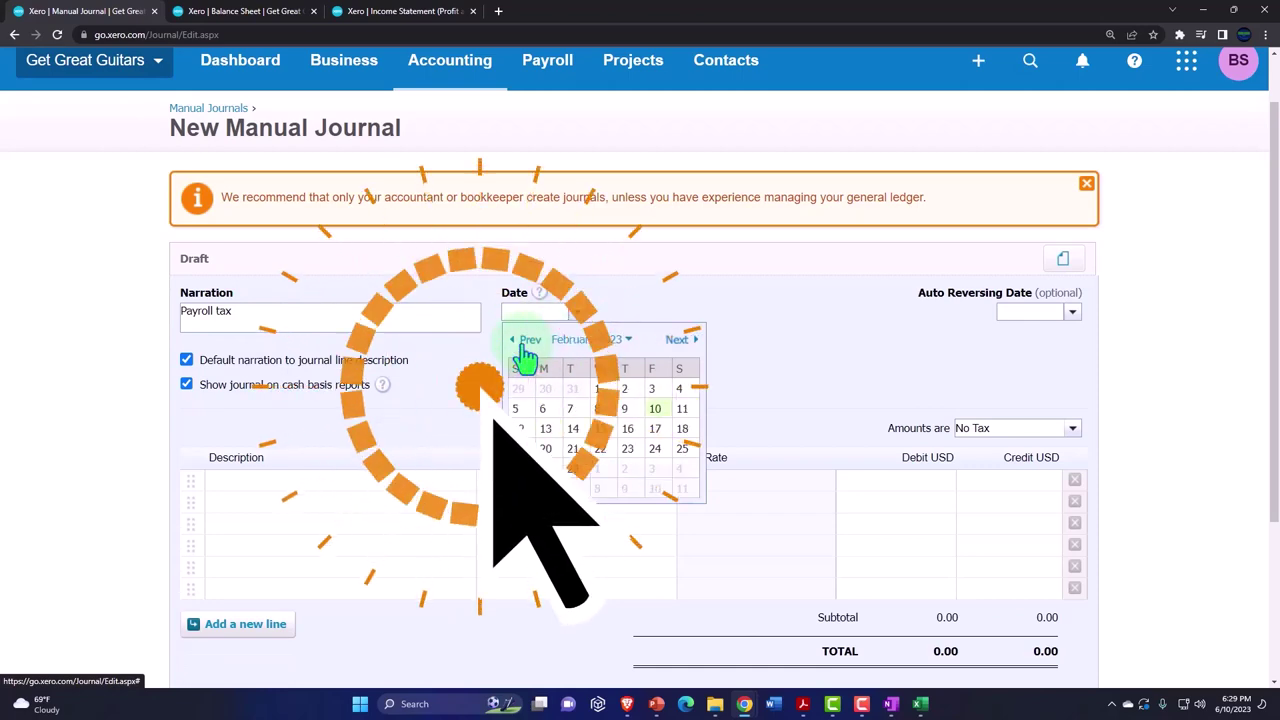
click(527, 342)
click(527, 342)
click(572, 488)
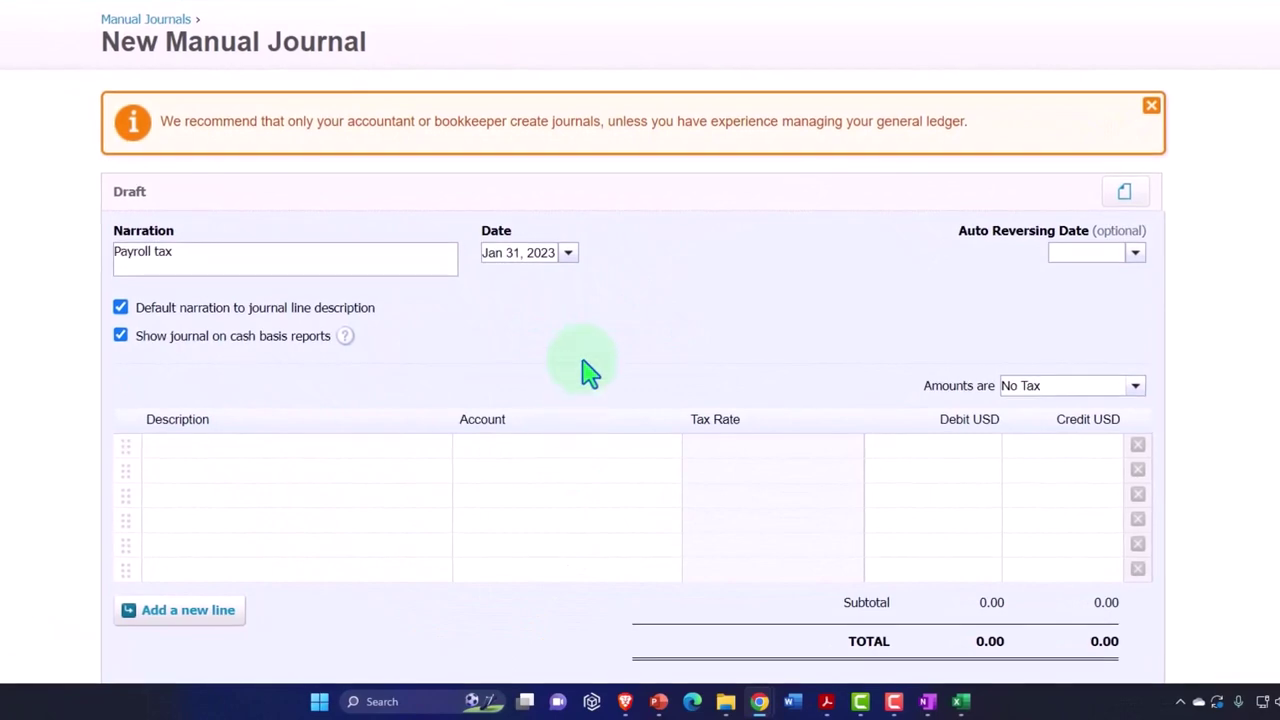
scroll(638, 352, down, 1)
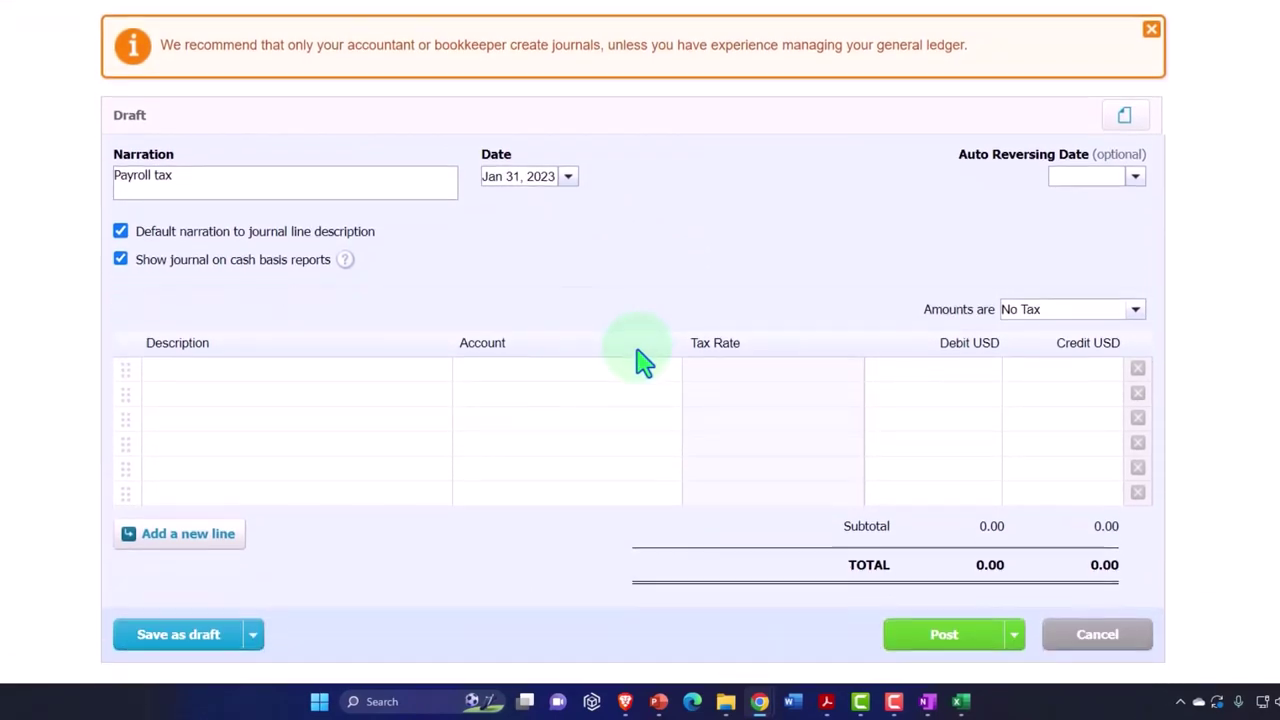
- Assign 6720 Payroll Tax Expense as the first journal line's account
click(201, 375)
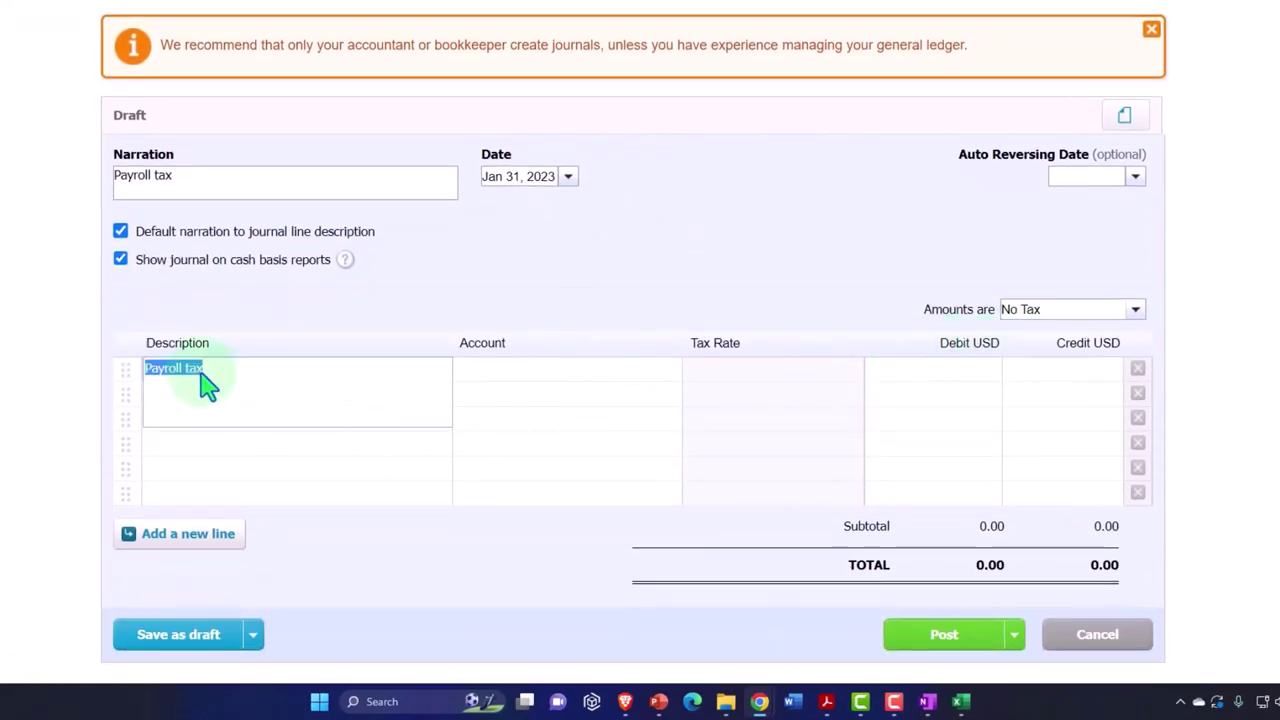
click(523, 375)
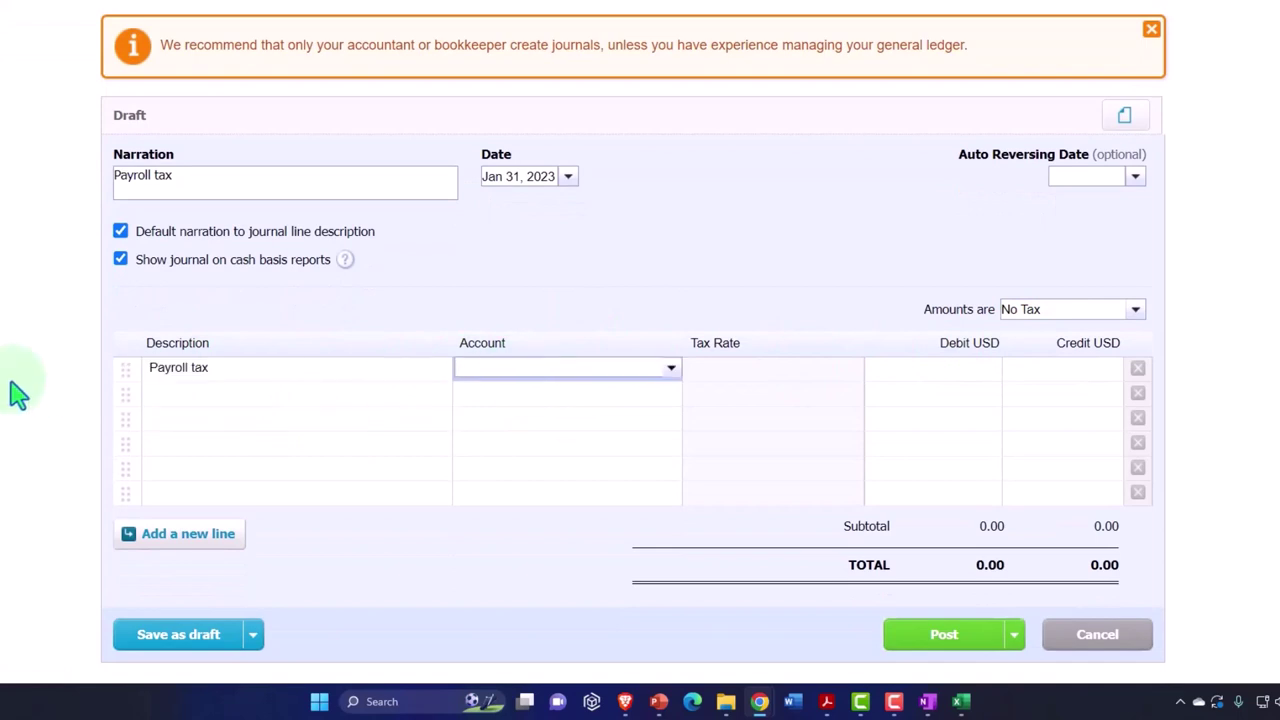
text(pa)
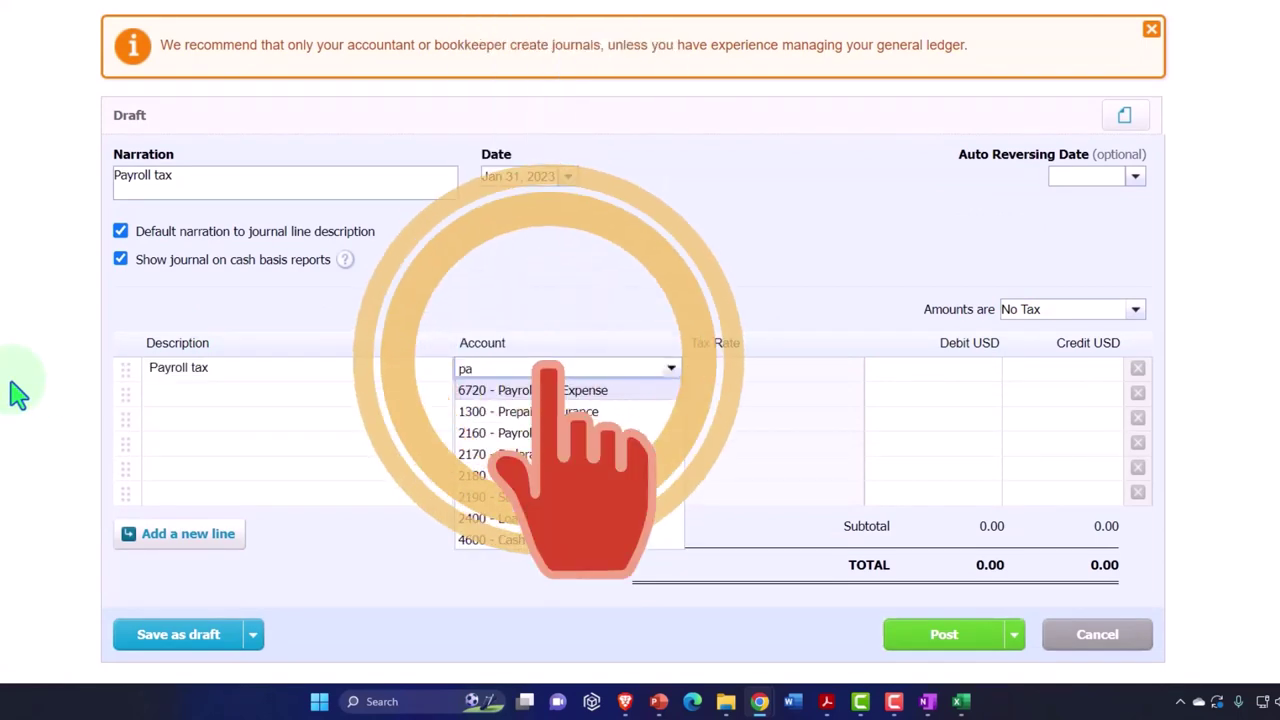
text(ayr)
key(BackSpace)
key(BackSpace)
key(BackSpace)
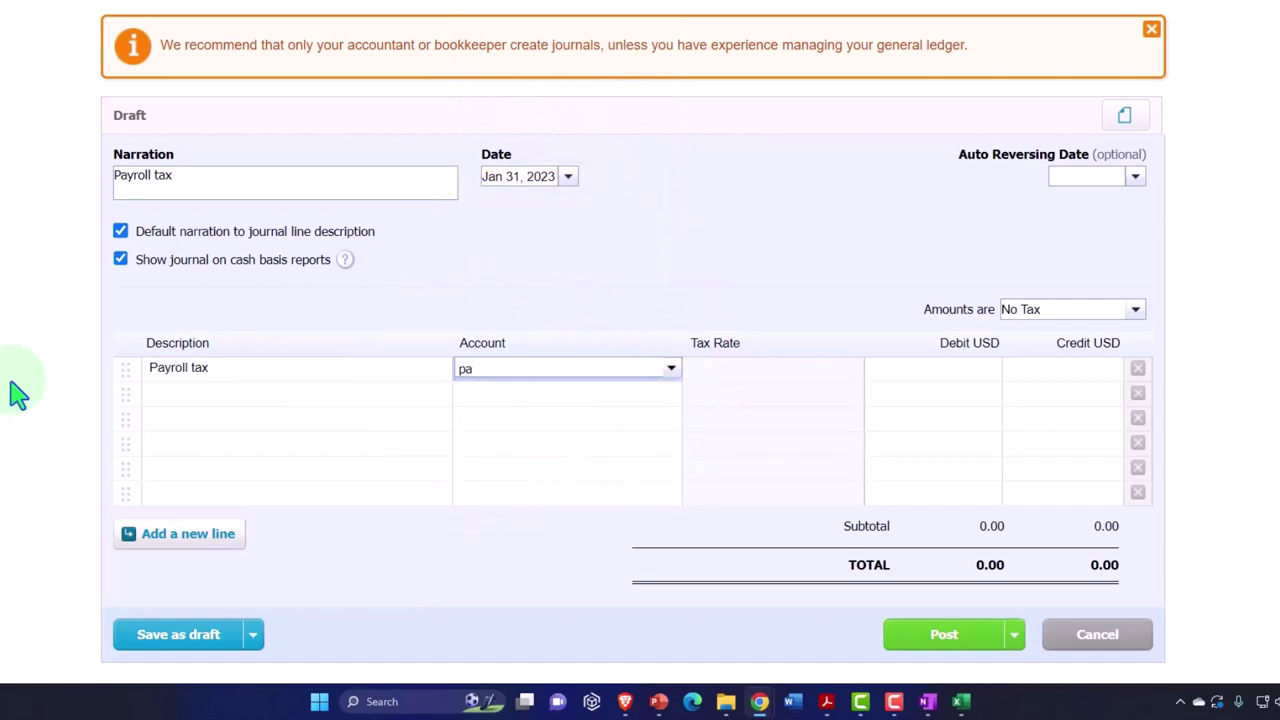
text(y)
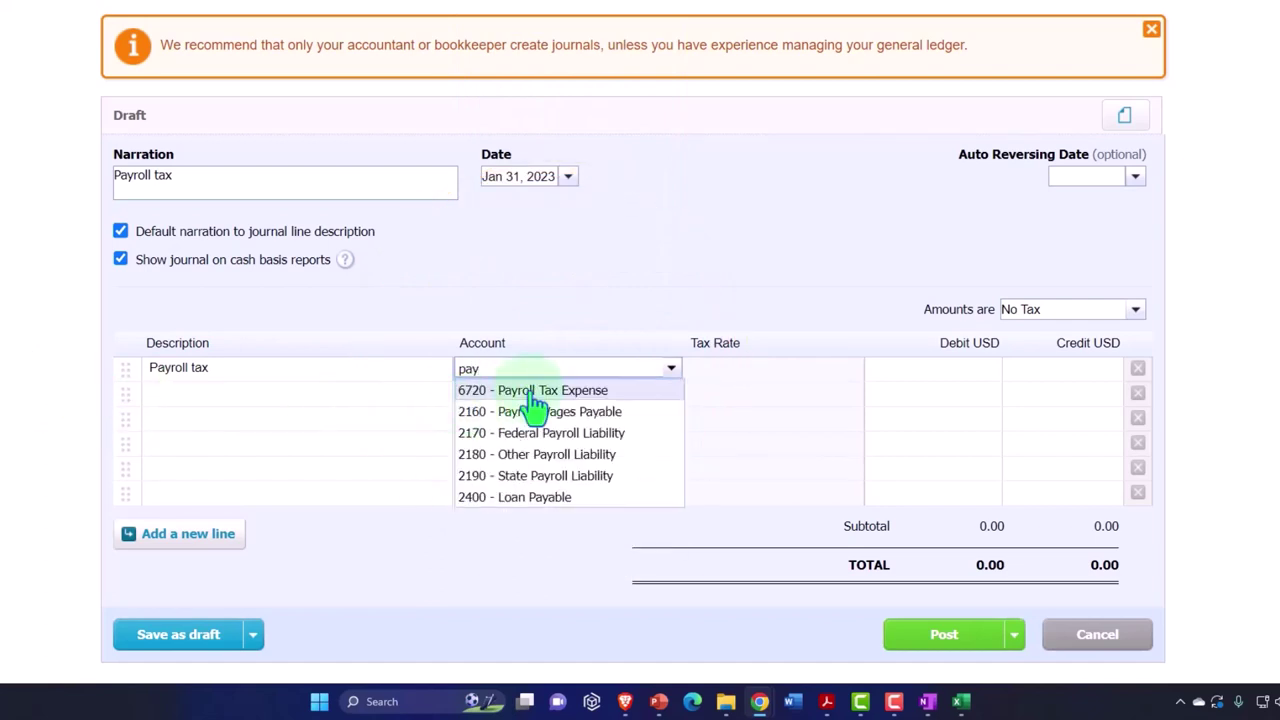
click(535, 392)
key(Tab)
key(Tab)
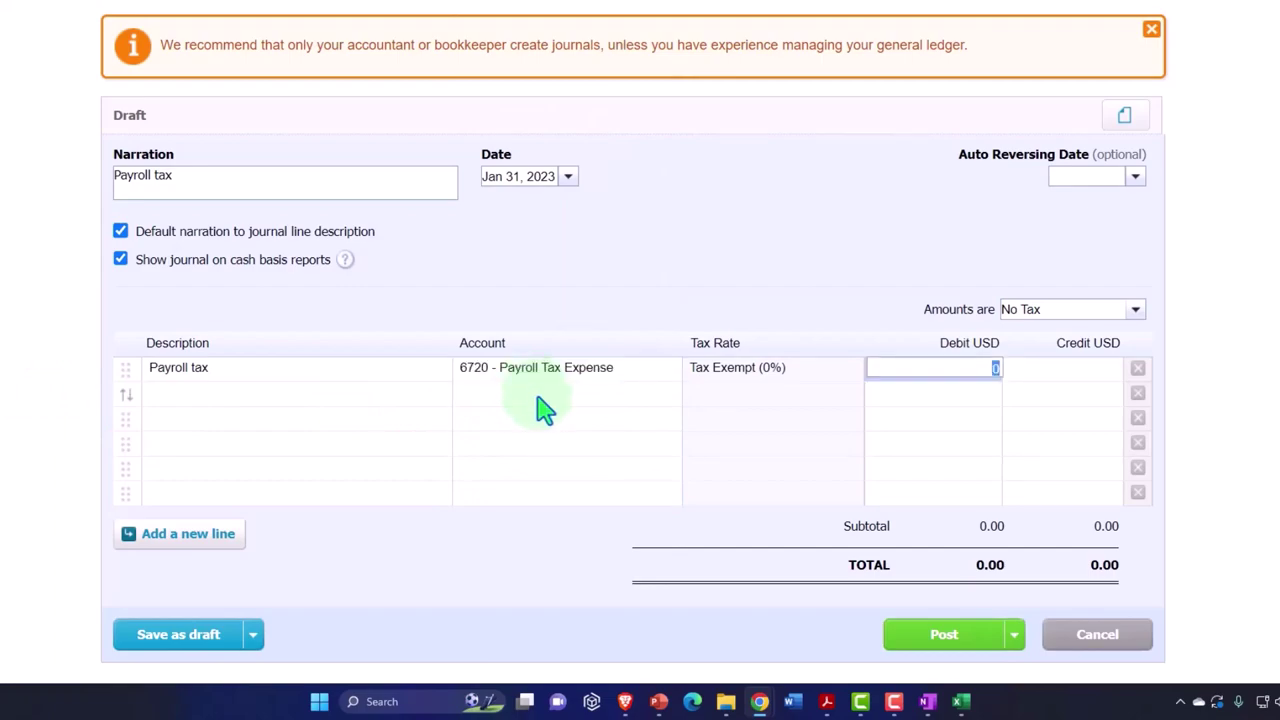
- Check the Excel payroll worksheet and debit 474.23 on the first line
mouse_move(961, 701)
click(985, 640)
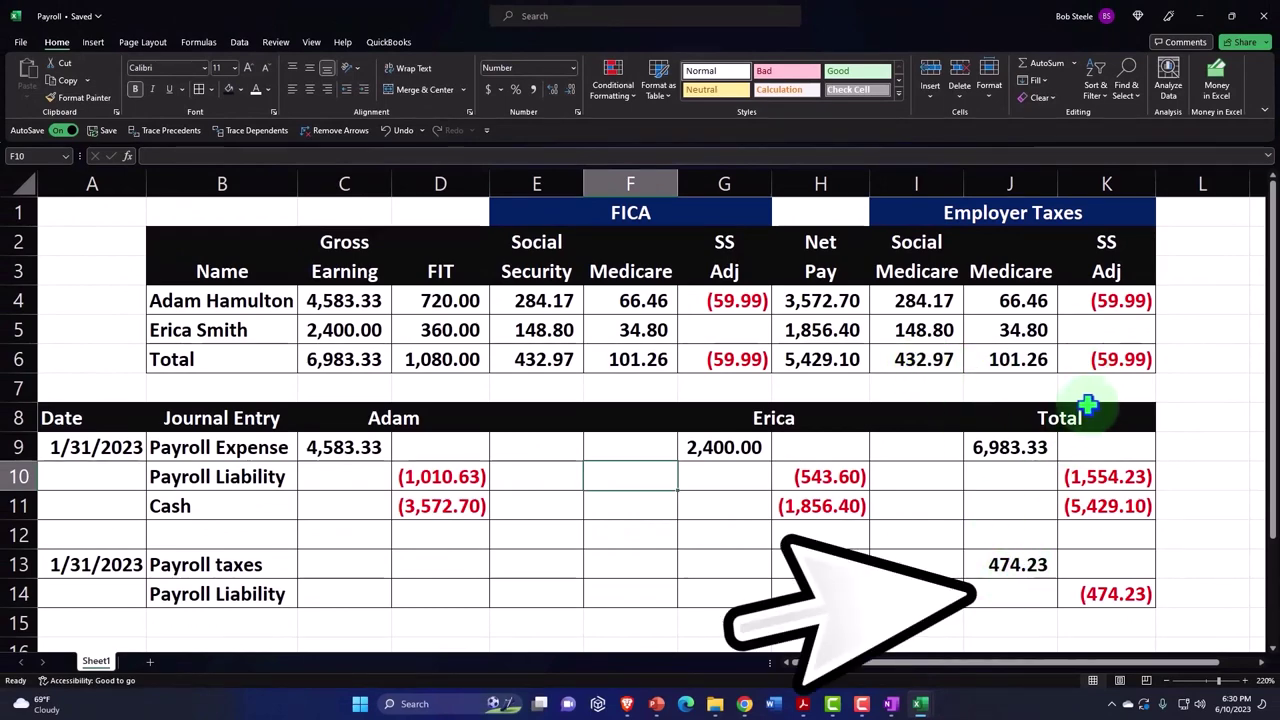
key(alt+Tab)
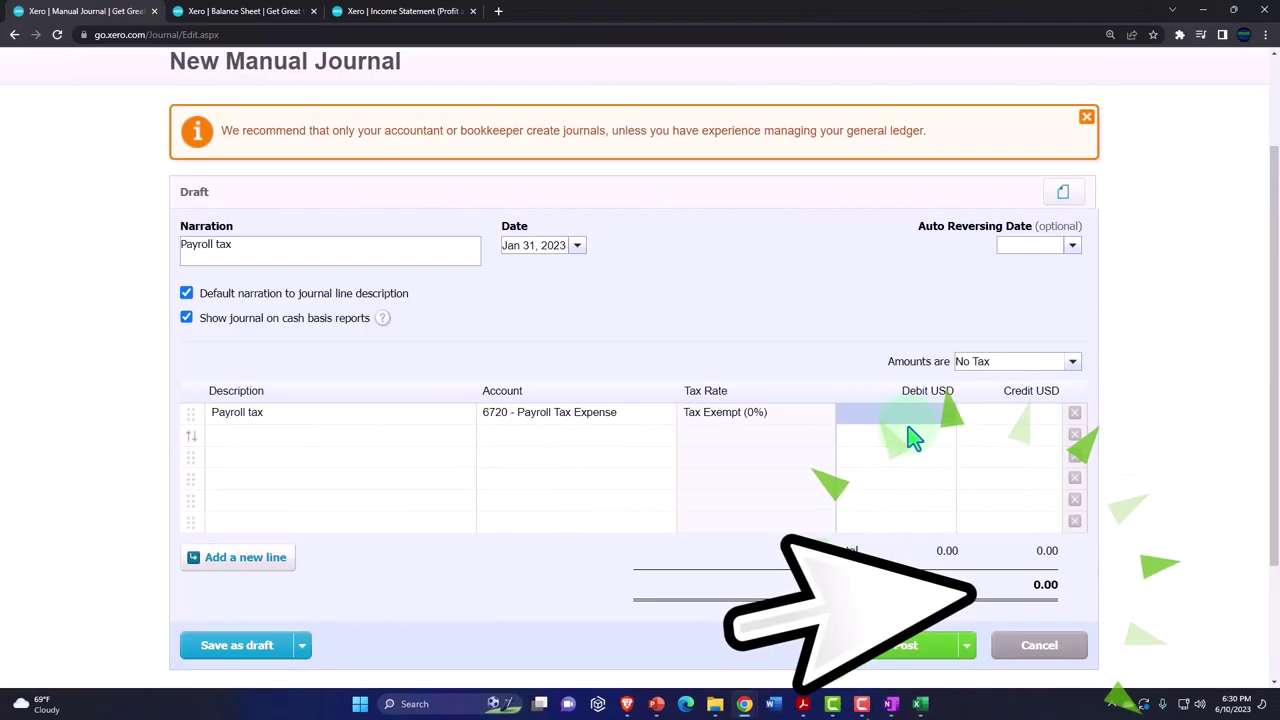
click(913, 418)
text(474.23)
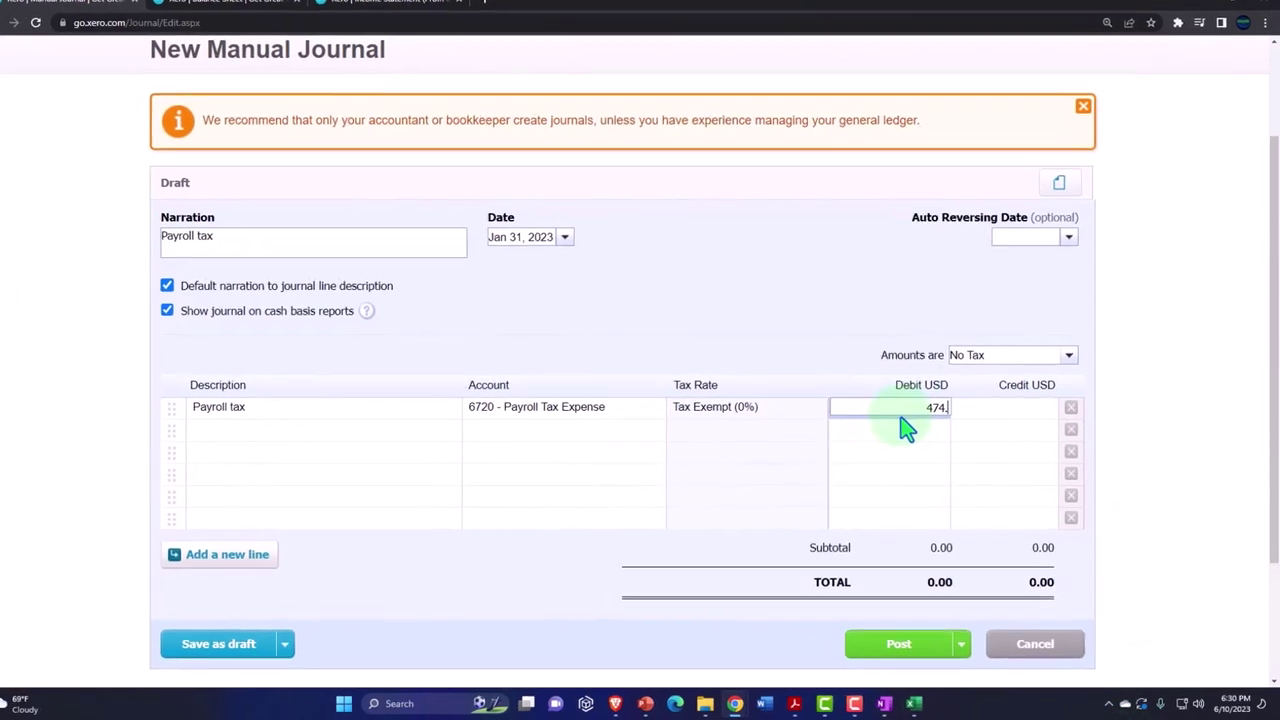
key(Tab)
key(Tab)
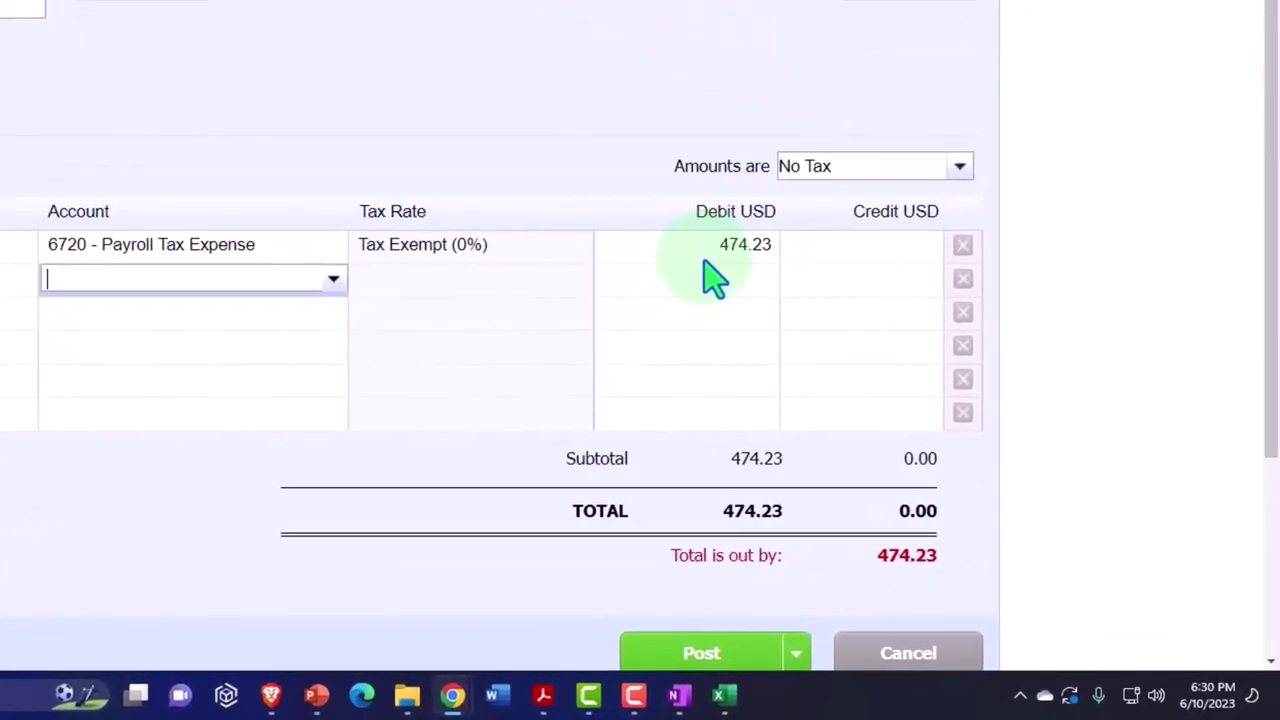
- Credit 2170 Federal Payroll Liability on the second line and post the journal
text(payro)
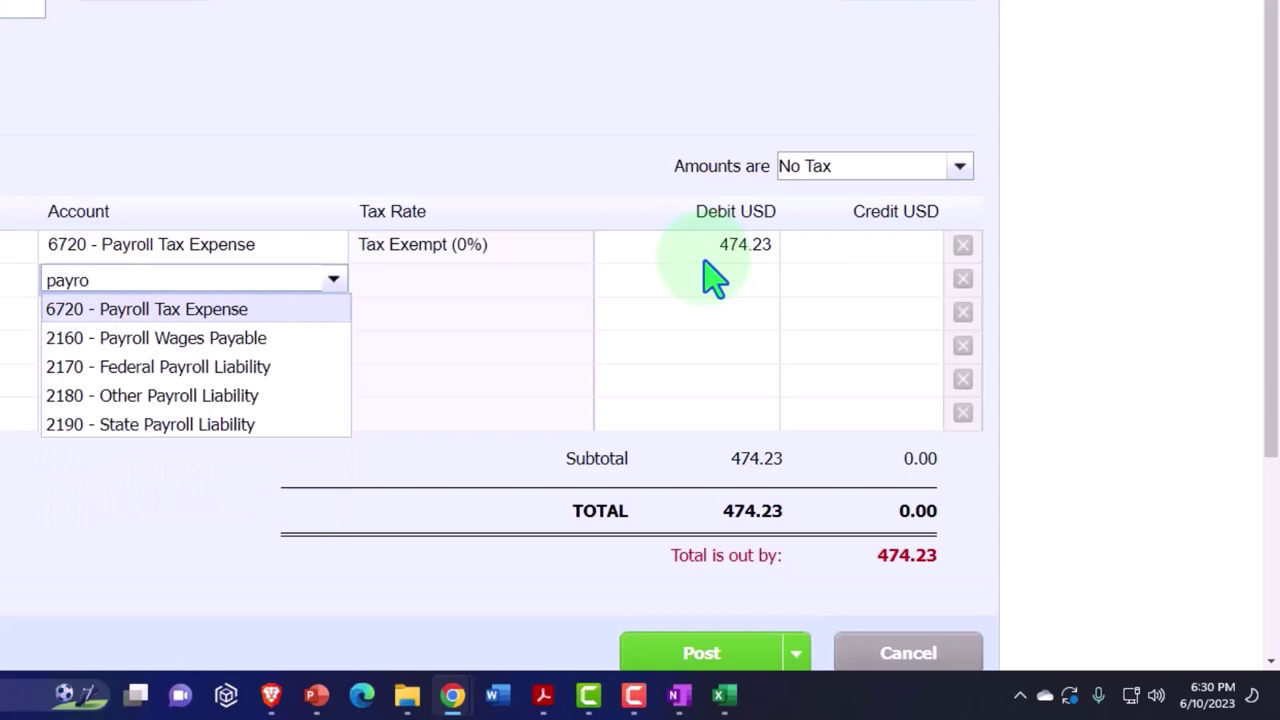
click(255, 378)
key(Tab)
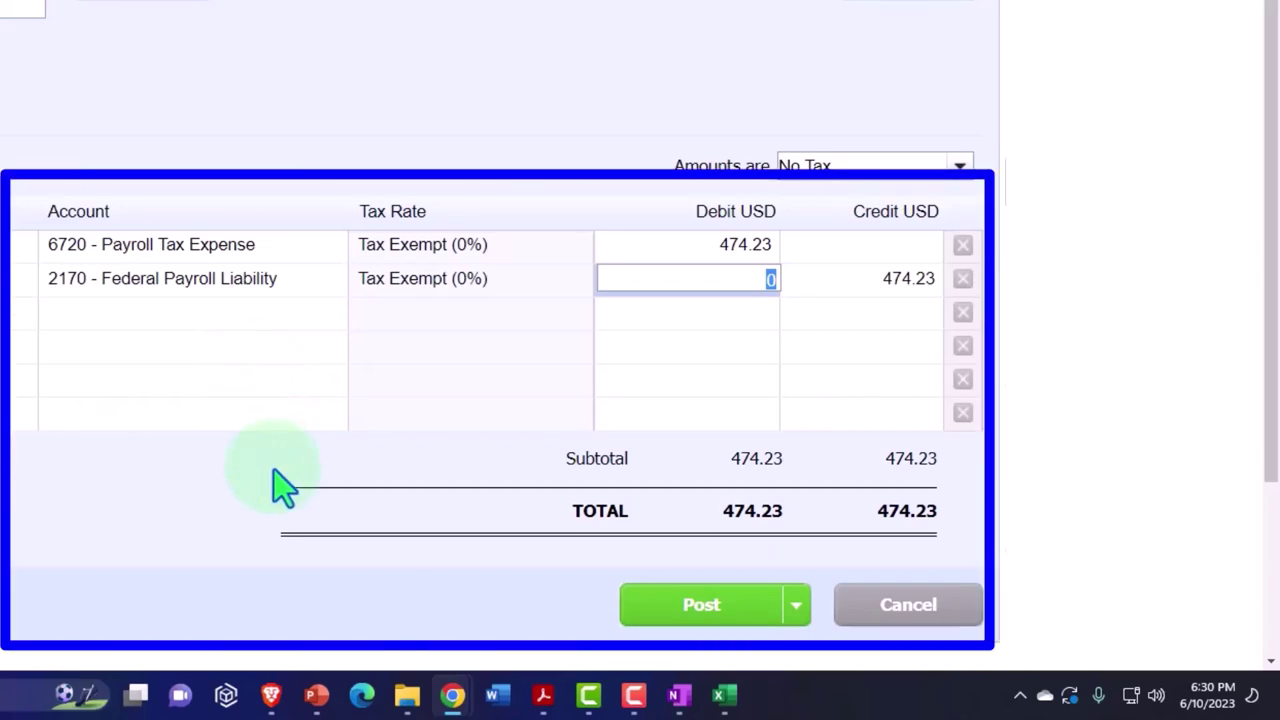
click(663, 612)
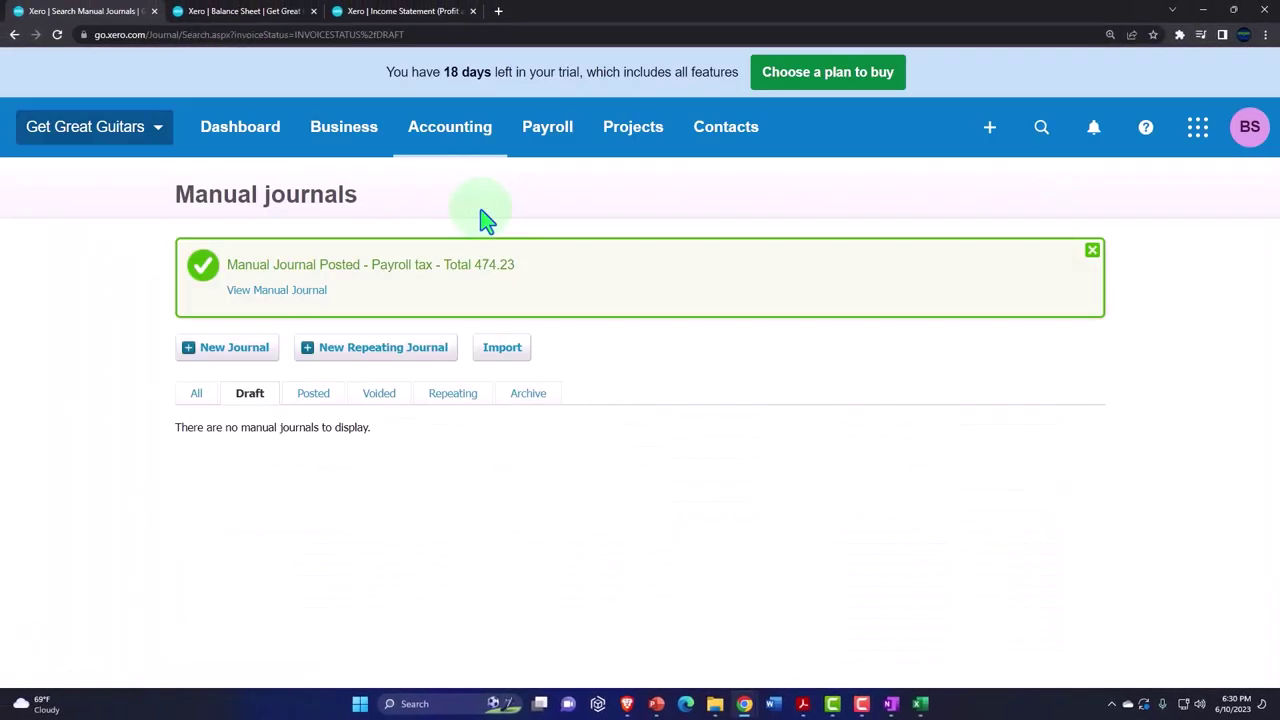
- Update the Balance Sheet so it includes the payroll tax journal
click(251, 11)
scroll(913, 283, up, 4)
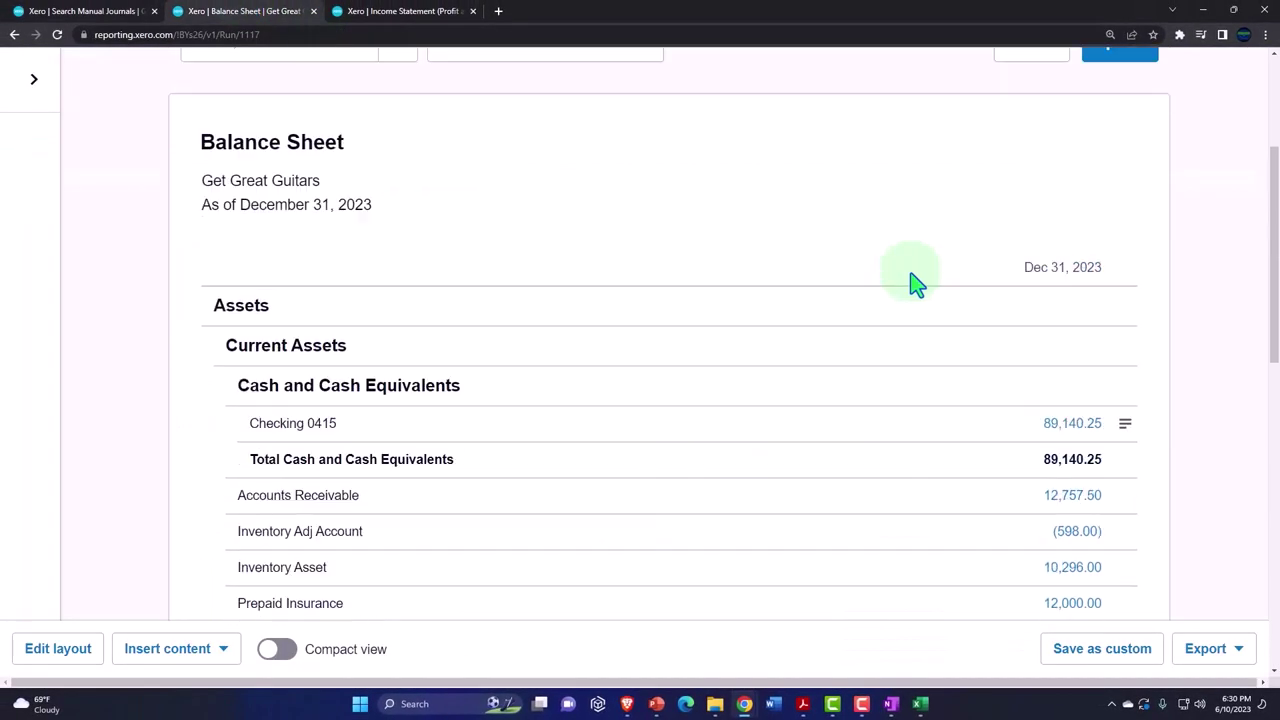
scroll(913, 283, up, 4)
click(1120, 299)
scroll(880, 430, down, 4)
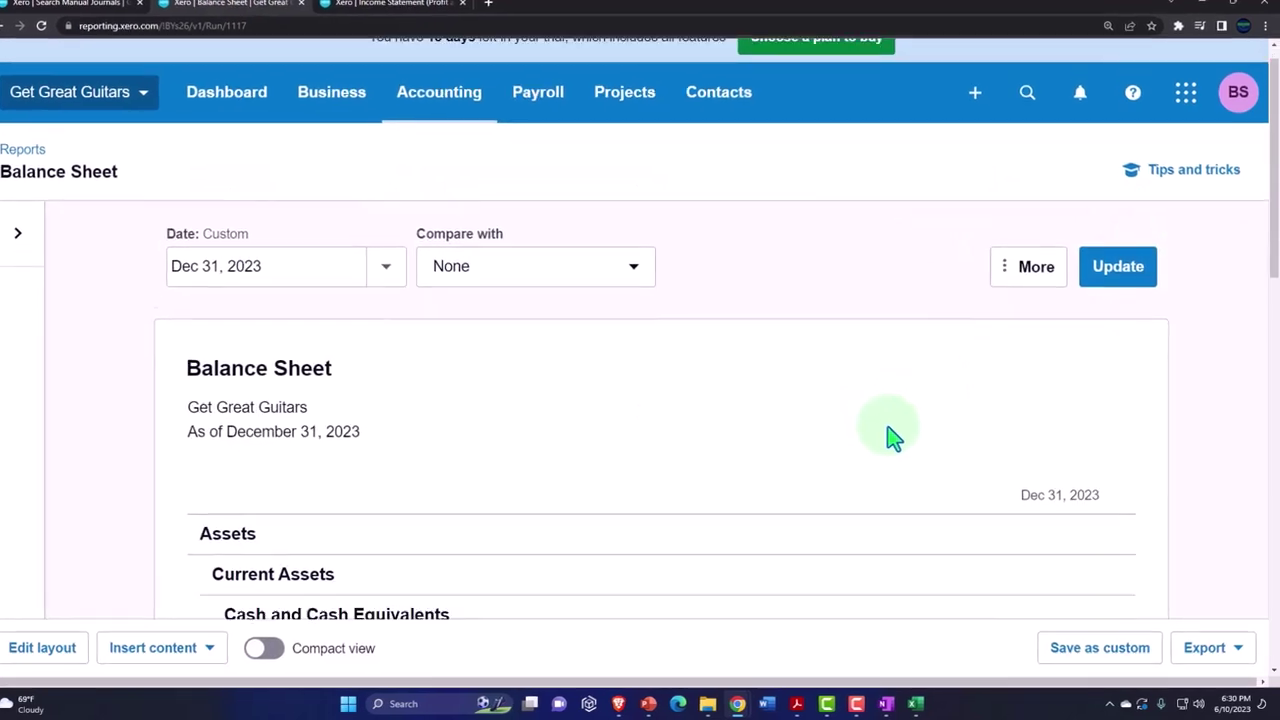
scroll(855, 410, down, 5)
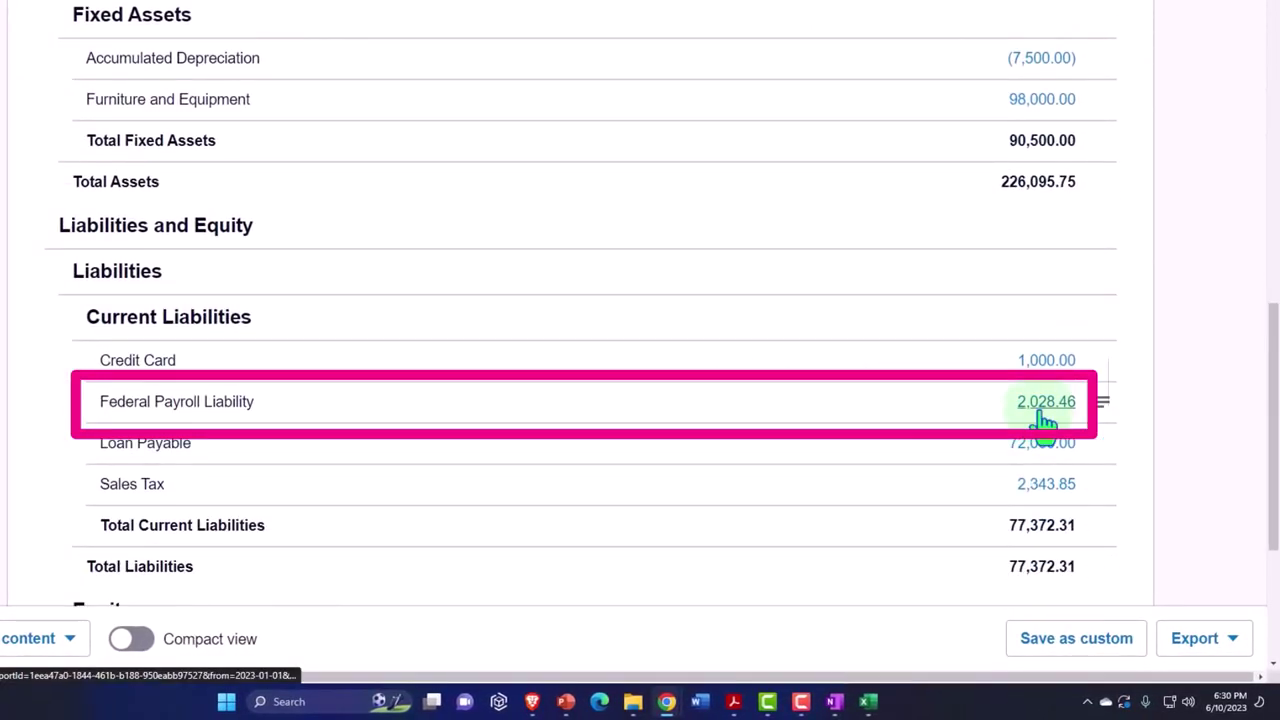
- Compare Federal Payroll Liability 2,028.46 against the Excel sheet's cell K14
mouse_move(868, 701)
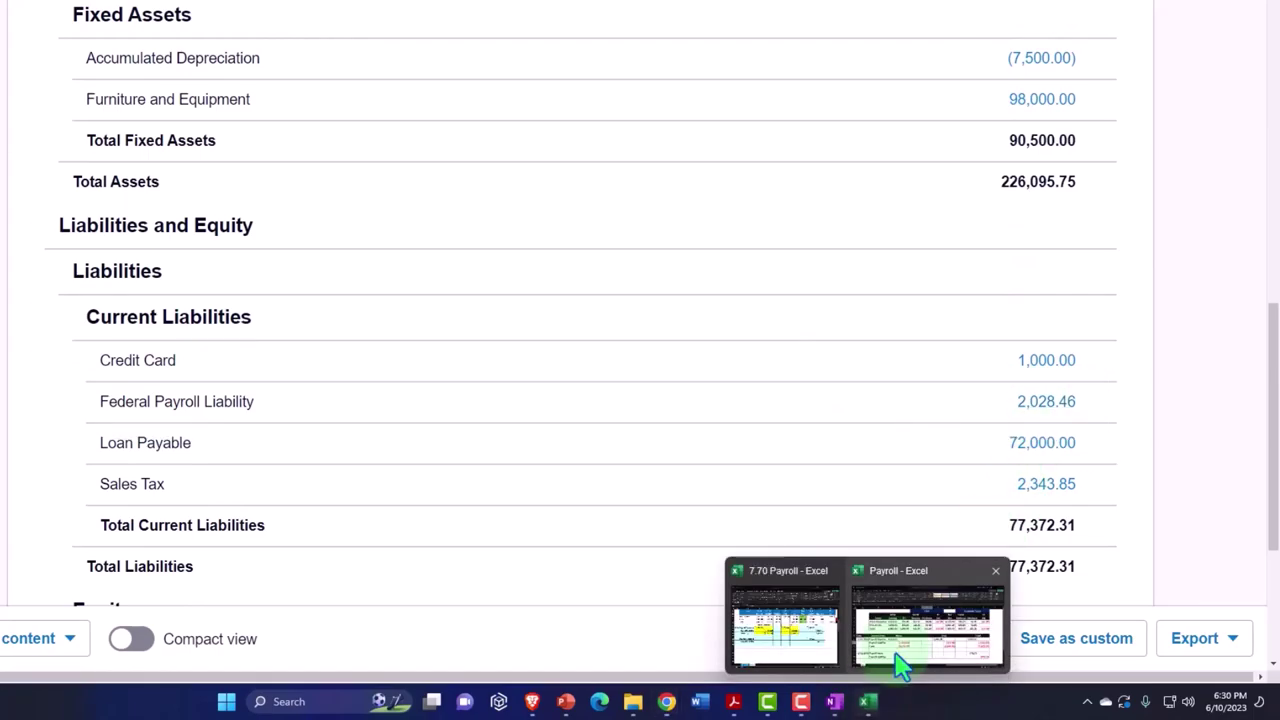
click(897, 628)
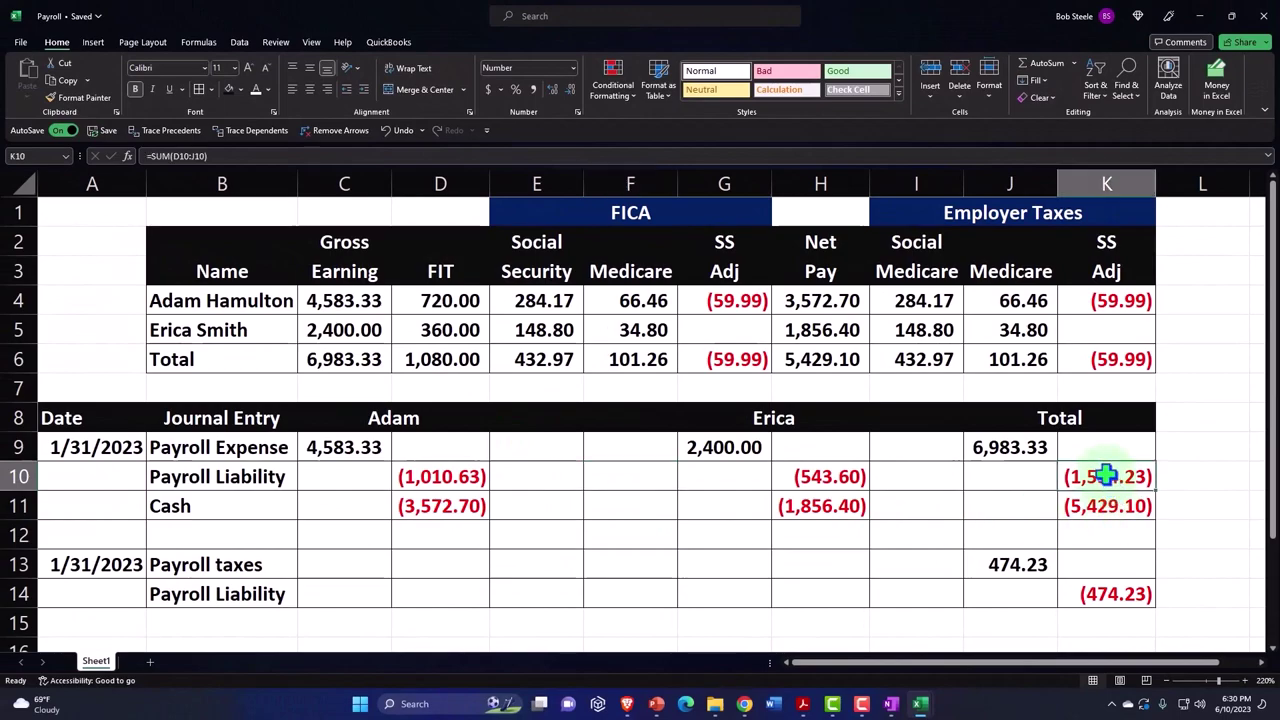
click(1125, 593)
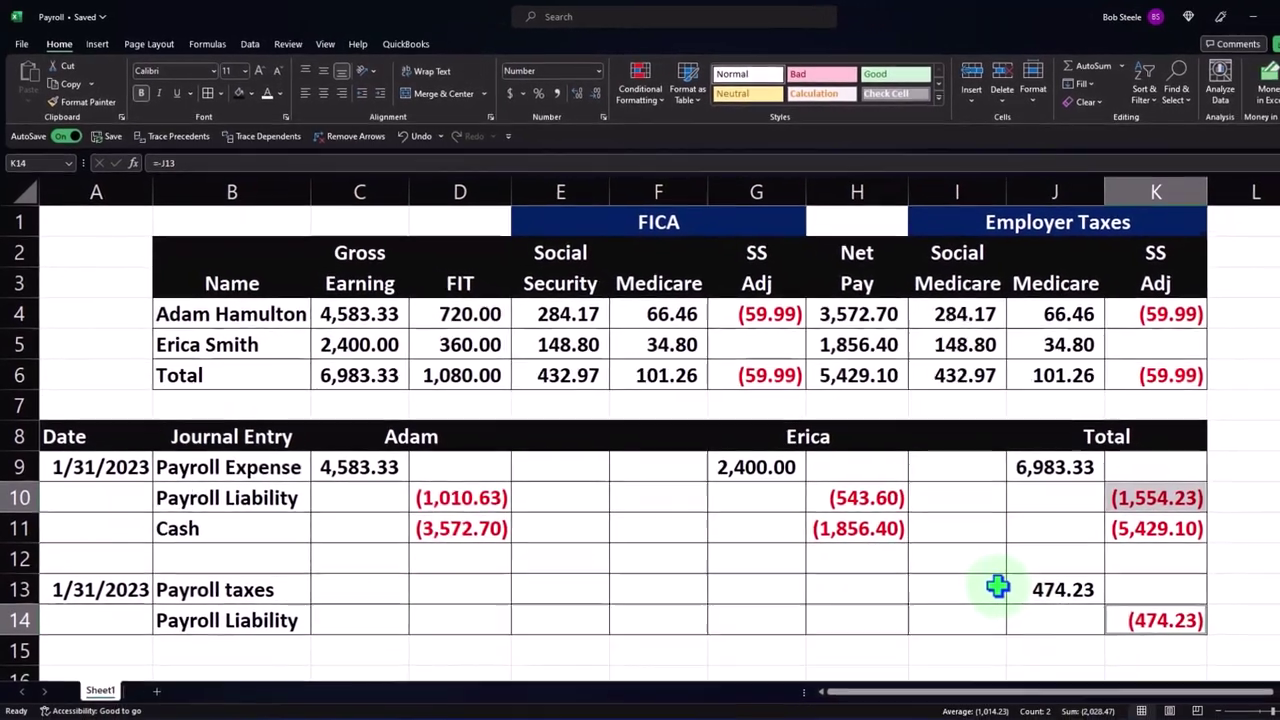
click(1000, 621)
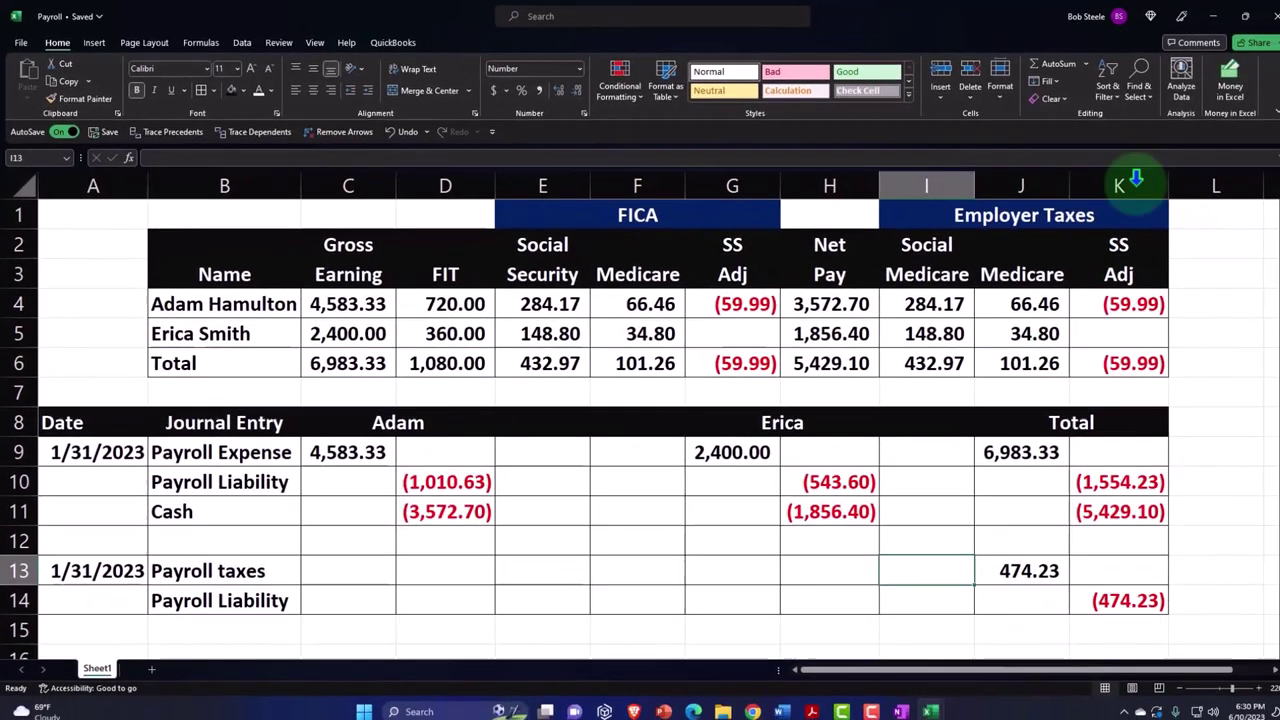
click(1214, 16)
- Update the Income Statement and confirm Payroll Tax Expense 474.23 under Operating Expenses
click(400, 12)
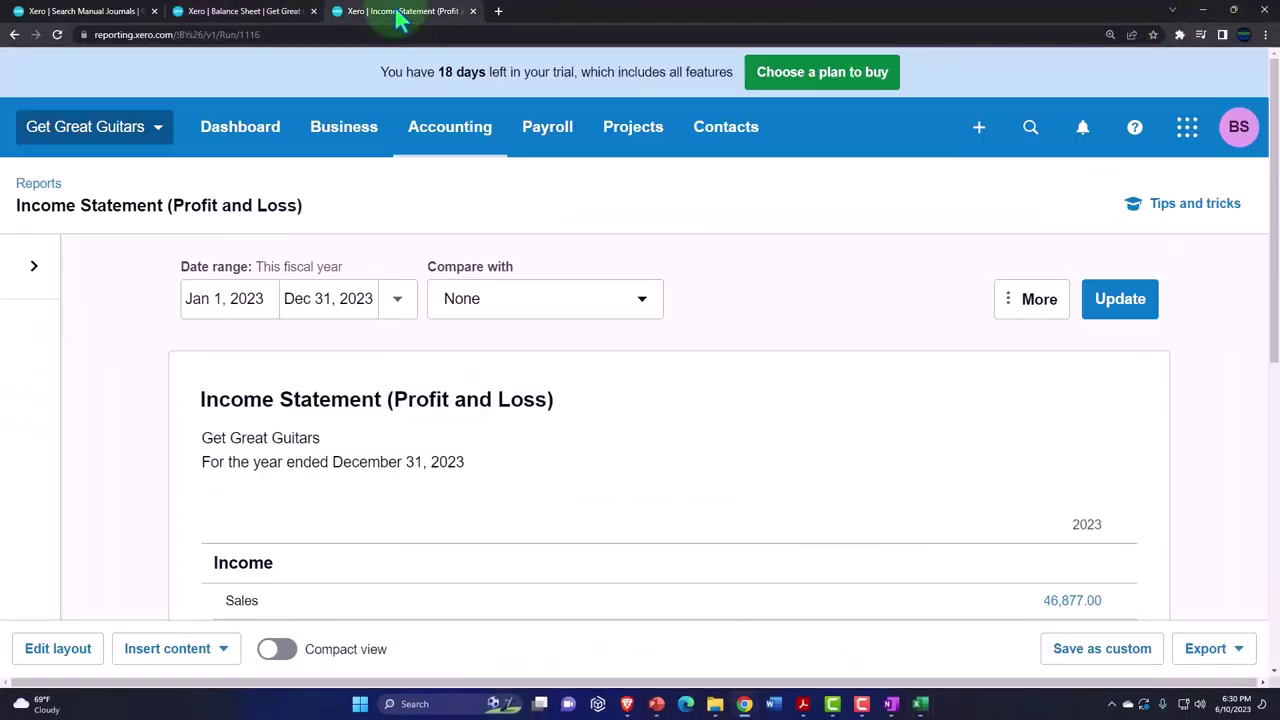
scroll(405, 415, down, 6)
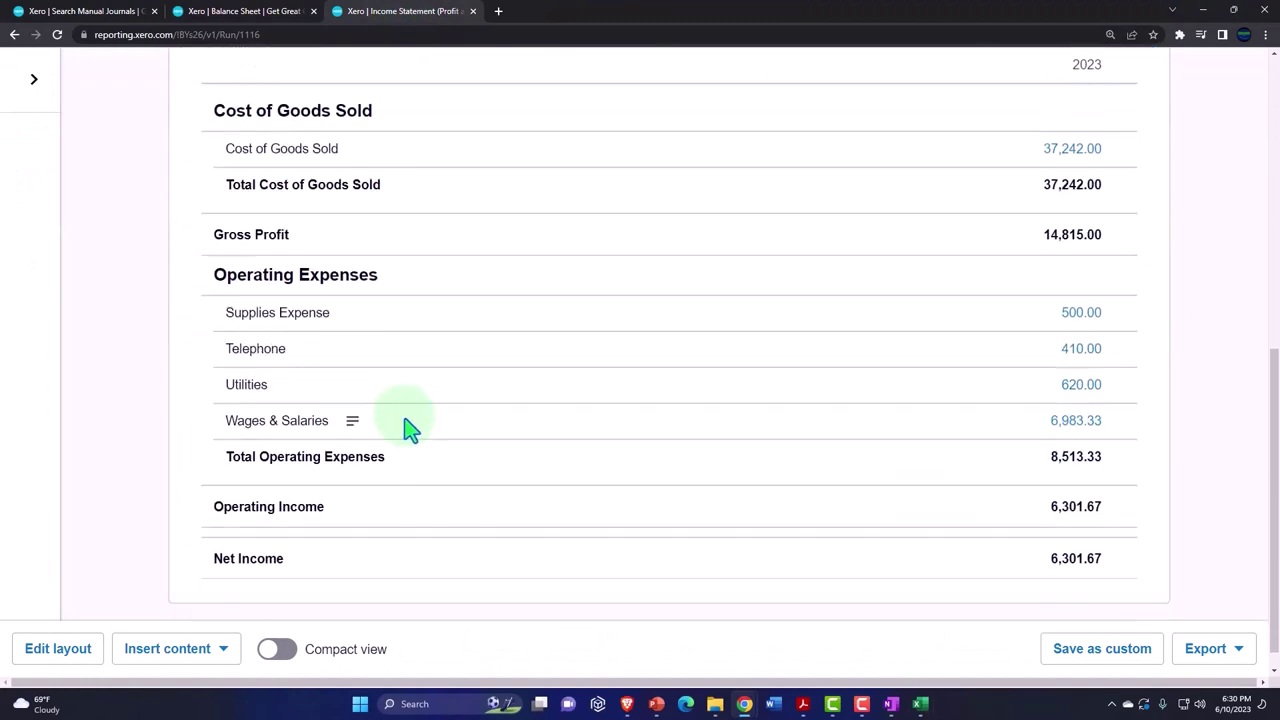
scroll(614, 443, up, 6)
click(1142, 308)
scroll(309, 391, down, 6)
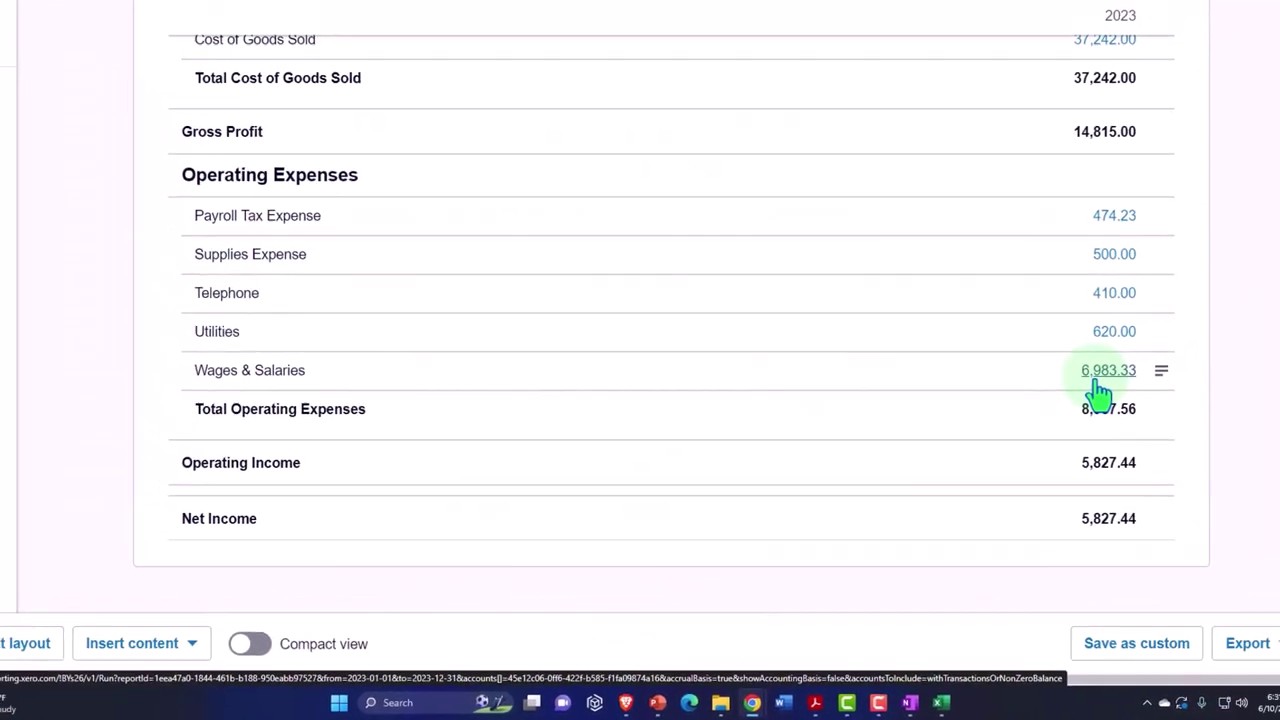
scroll(894, 466, up, 10)
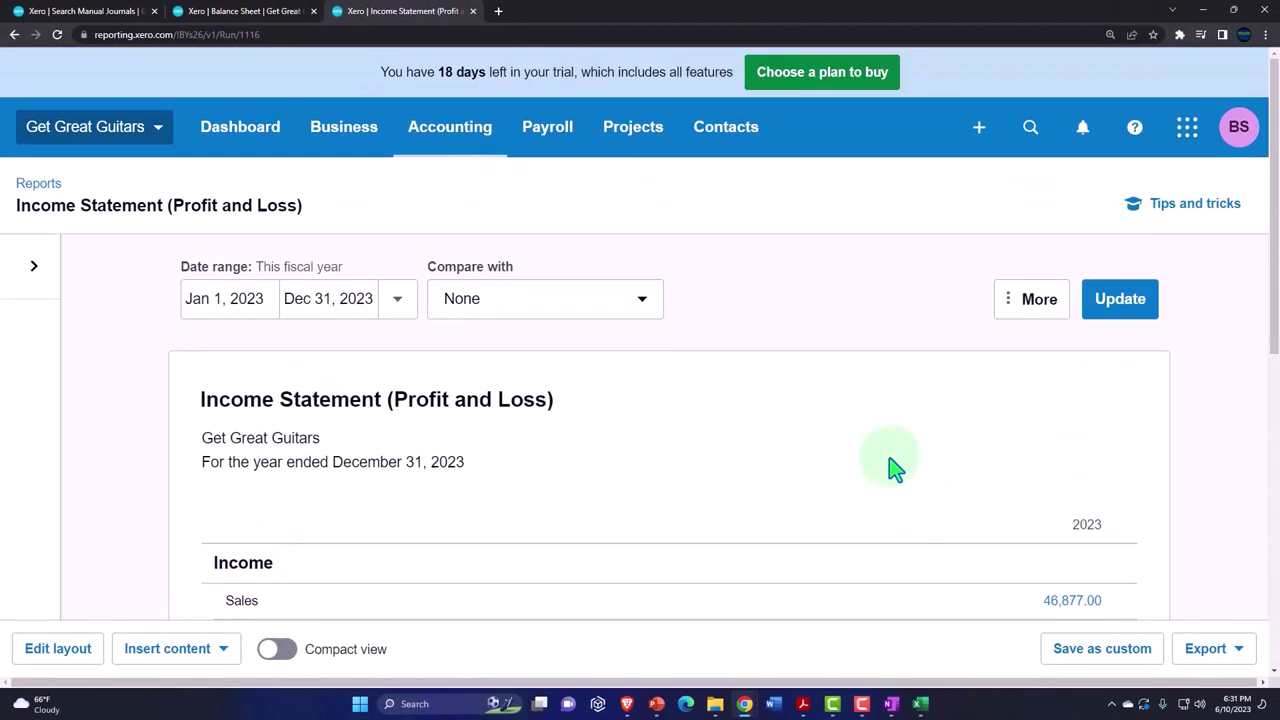
- Search the reports for 'trial', open Trial Balance, and show its date presets
click(466, 150)
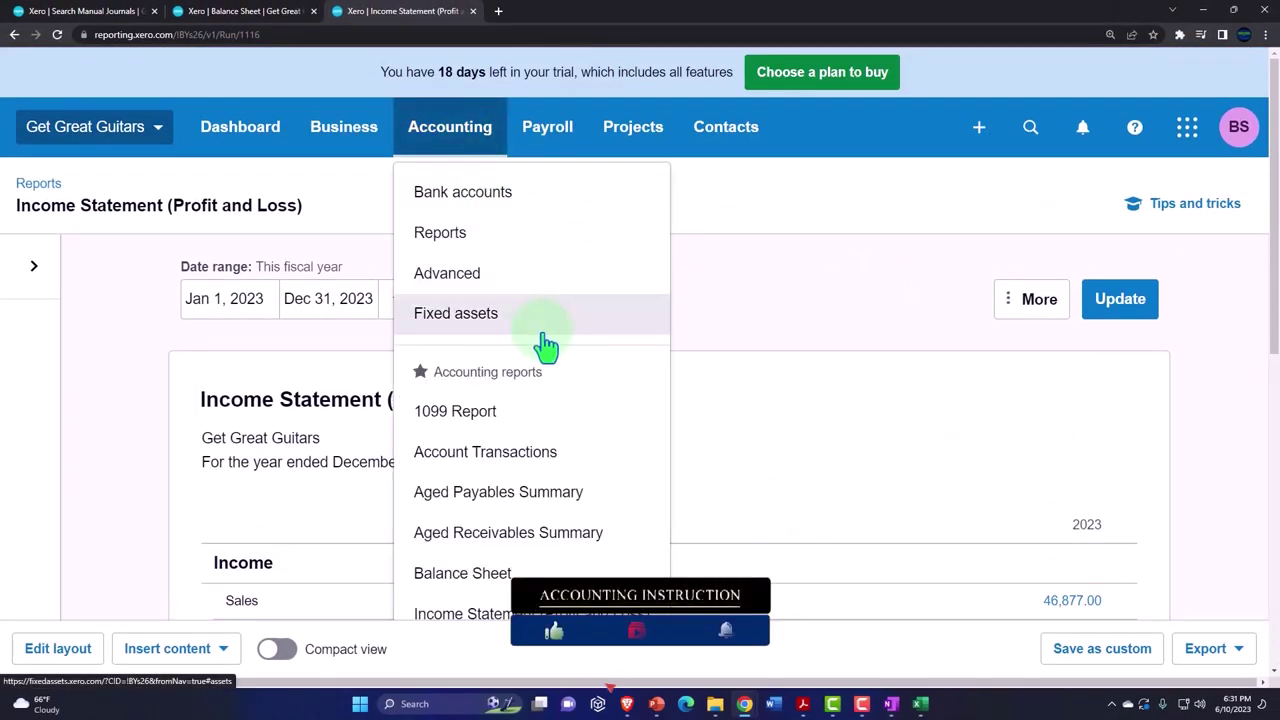
click(500, 243)
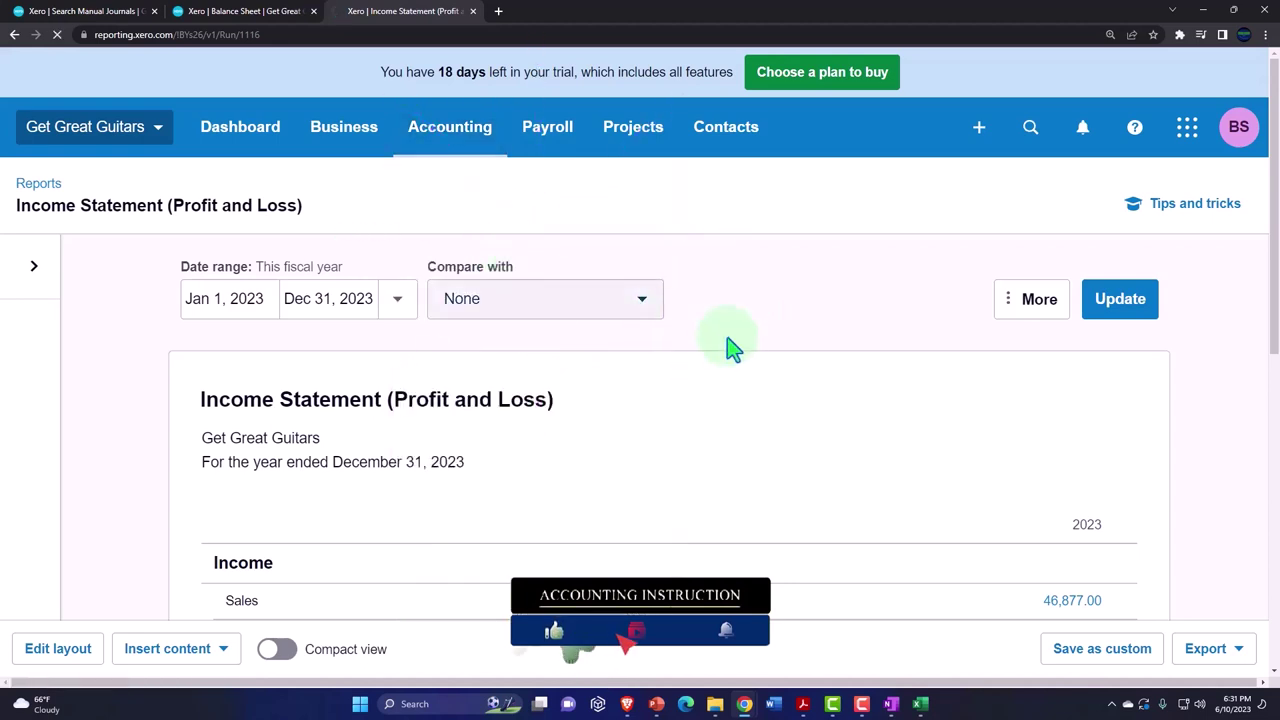
click(877, 191)
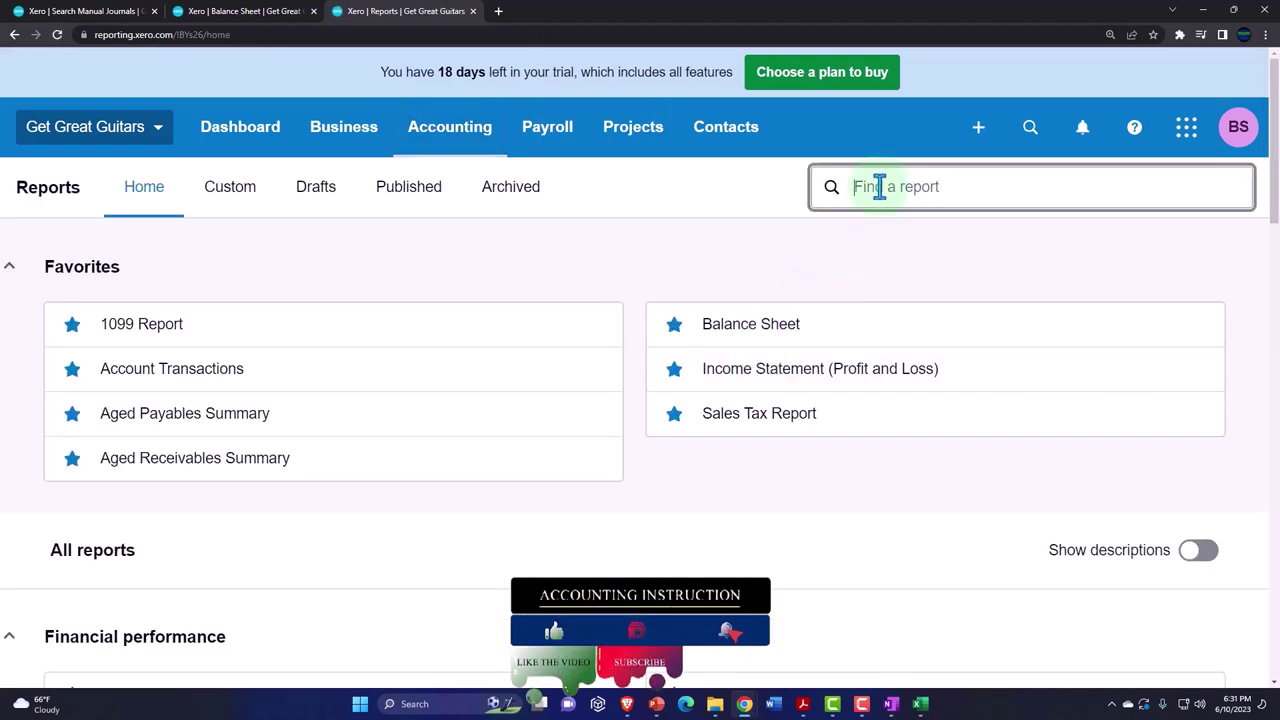
text(trial)
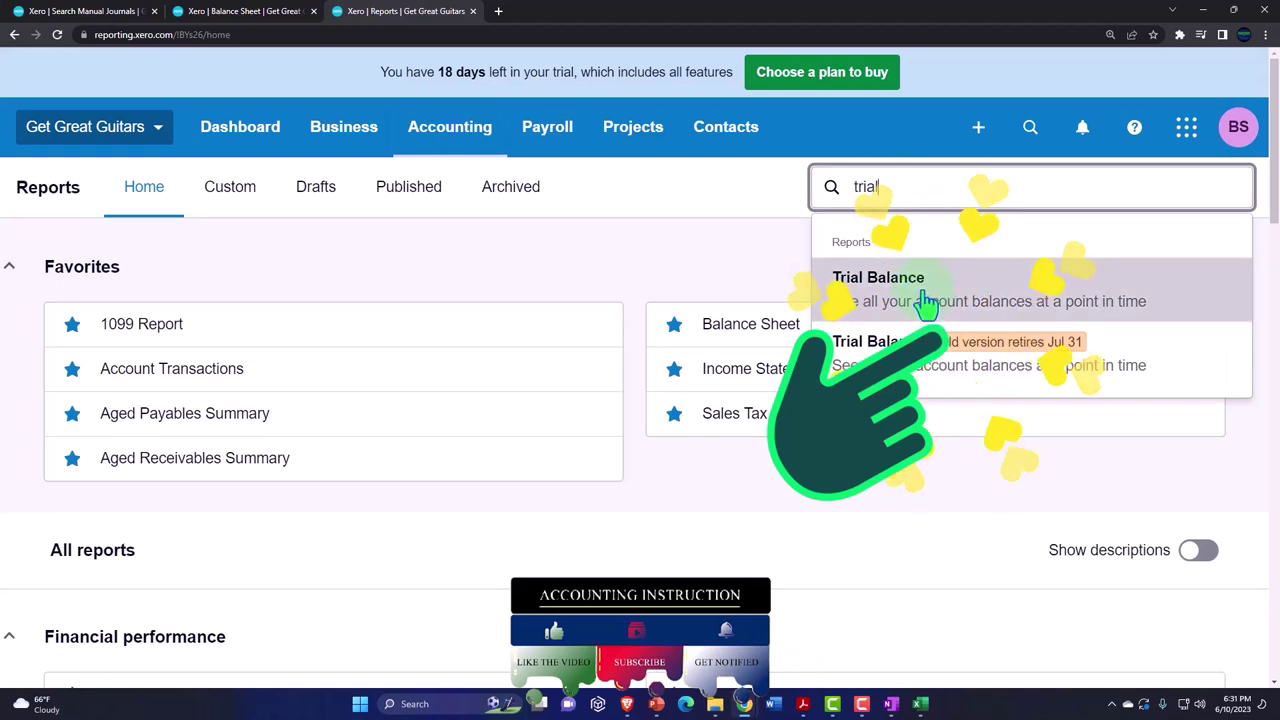
click(926, 281)
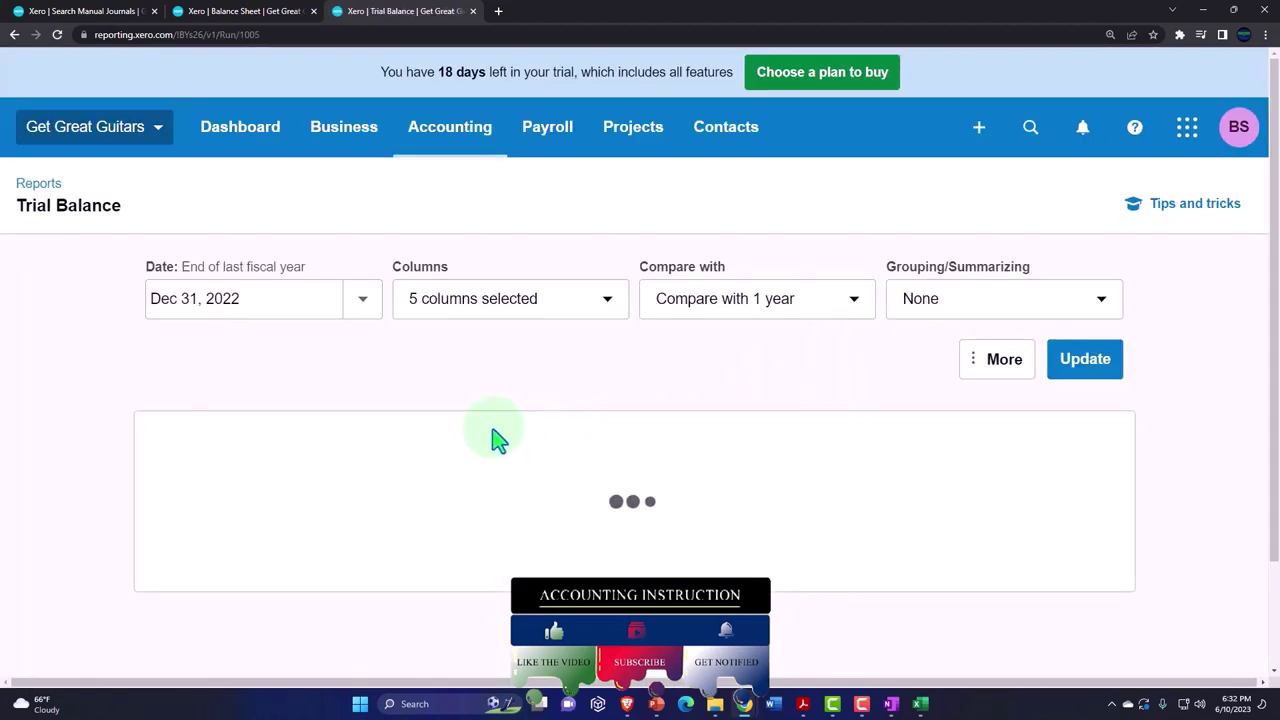
click(363, 302)
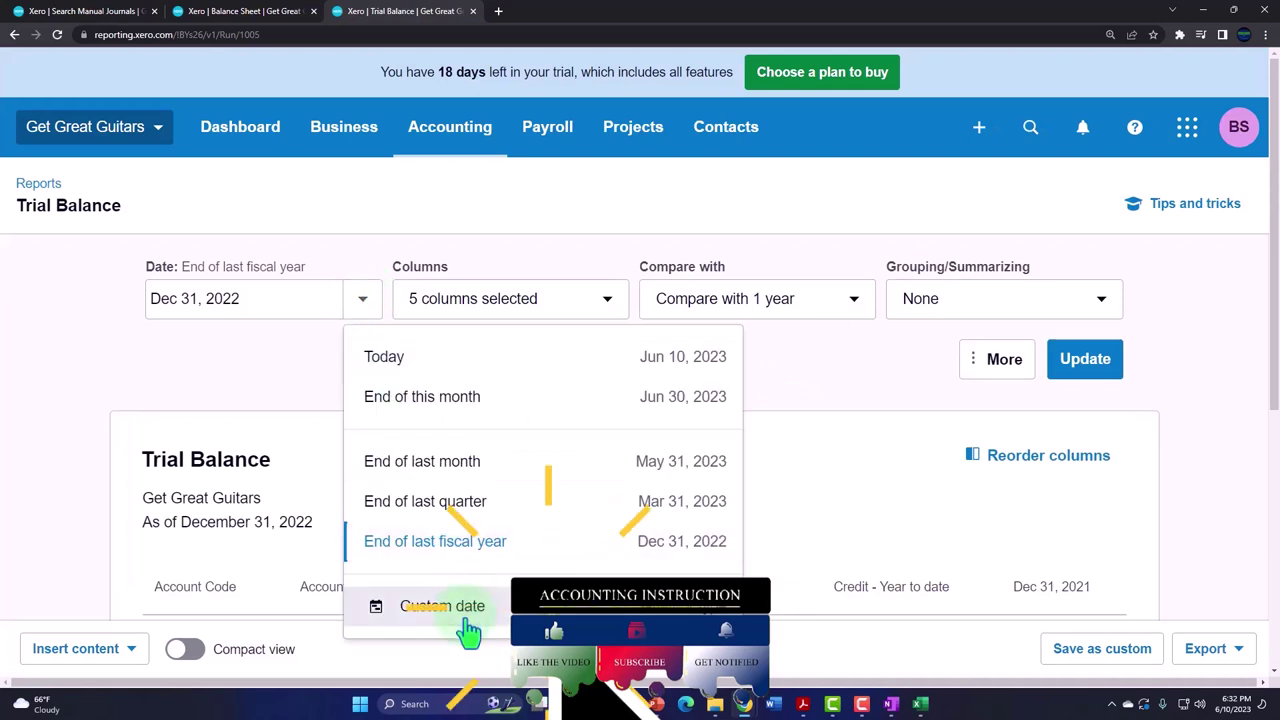